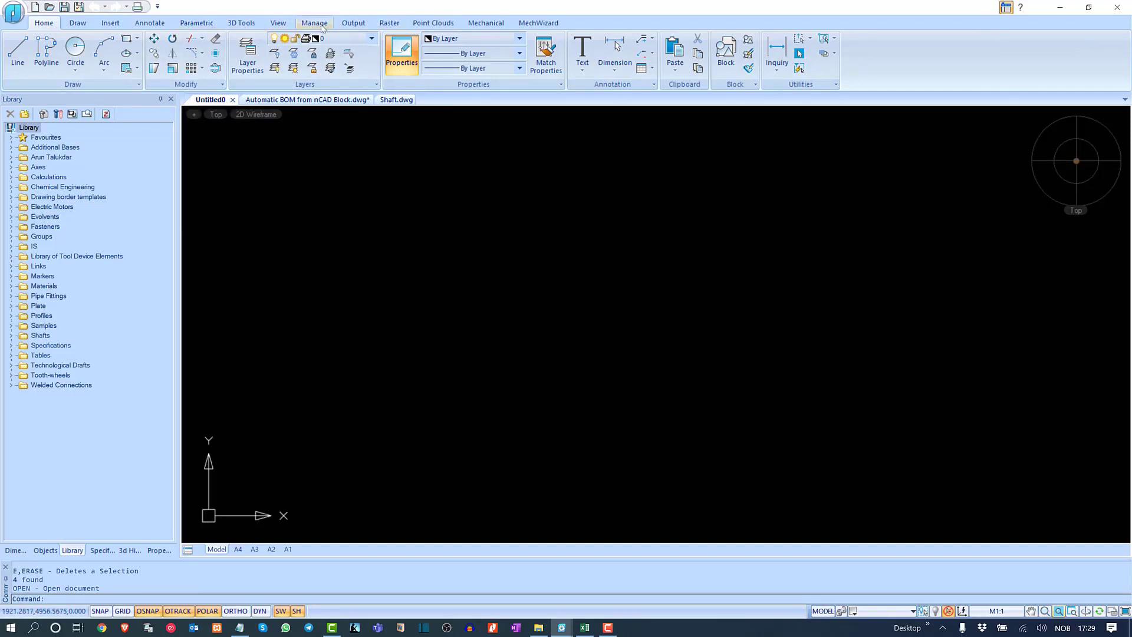
Step: Create an untitled custom table with 11 columns 25 wide and 4 data rows 8 high, and place it in model space
left_click(499, 26)
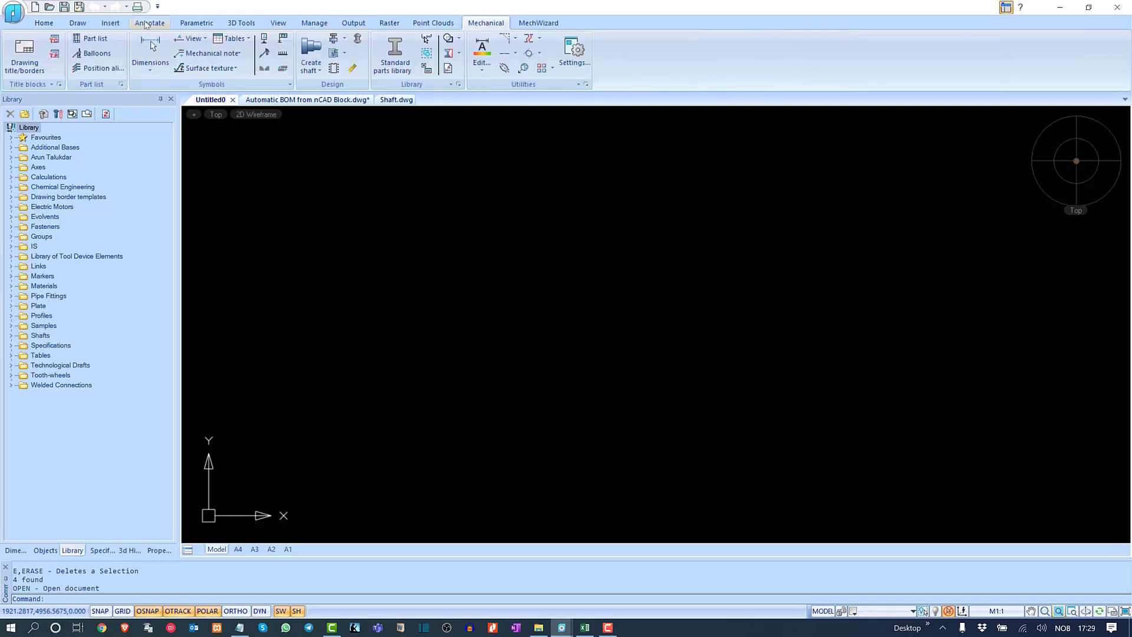
left_click(148, 23)
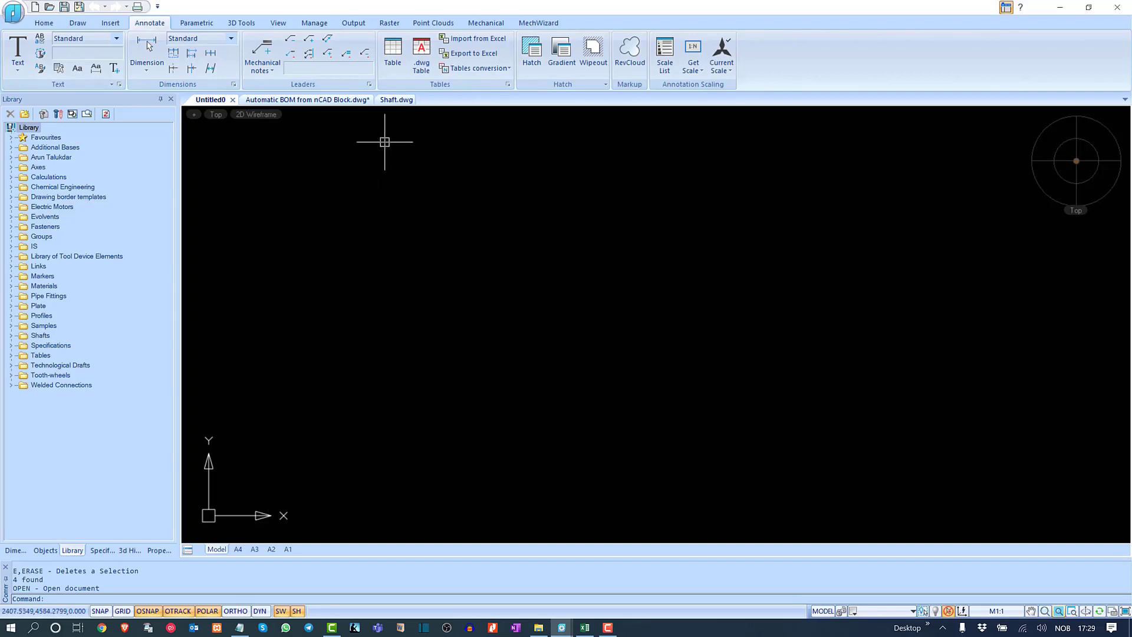
left_click(396, 62)
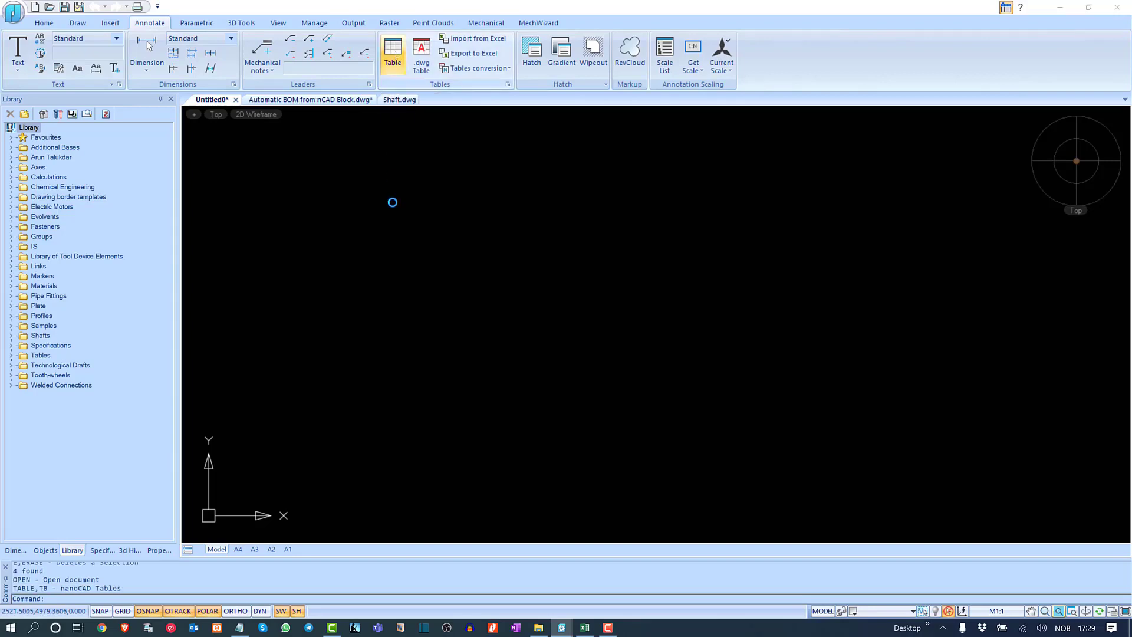
left_click_drag(495, 121, 402, 135)
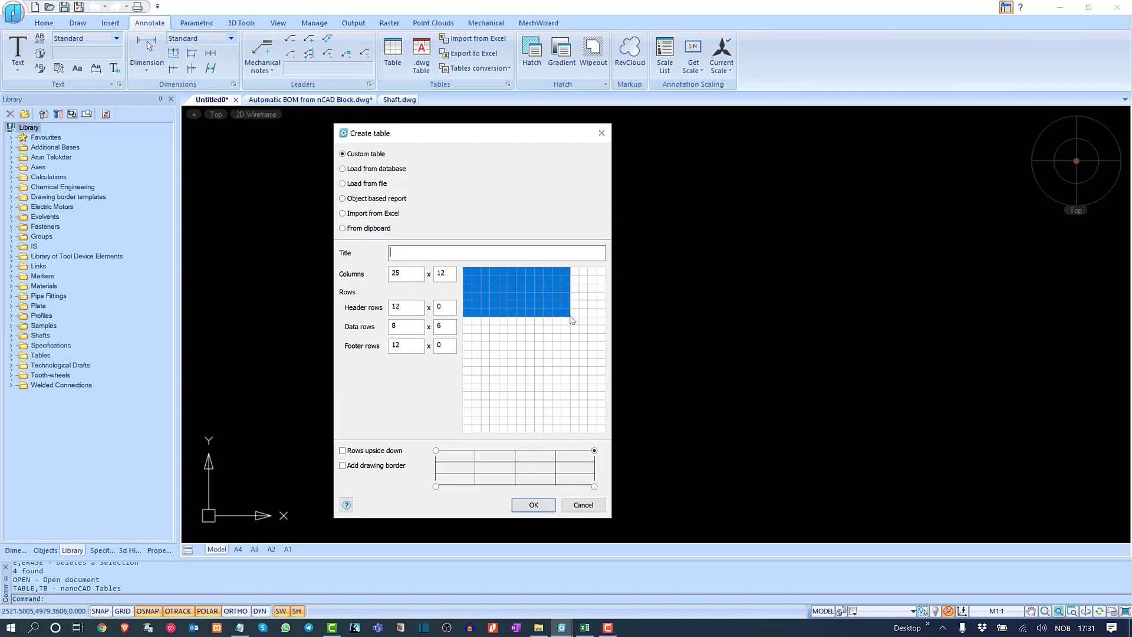
double_click(412, 273)
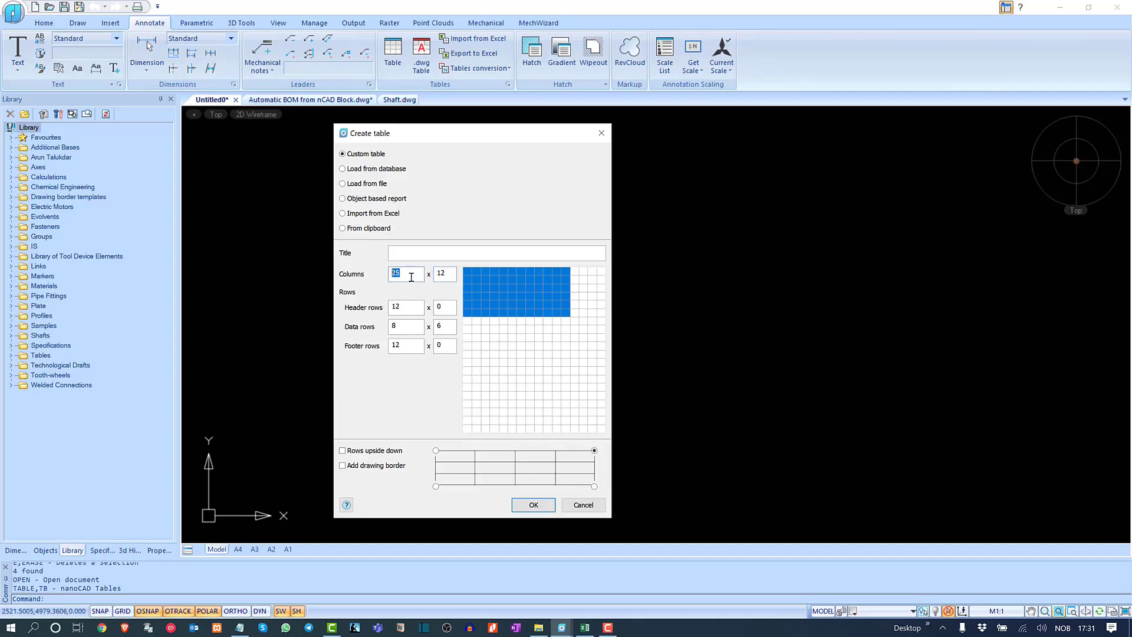
key("Tab")
key("Tab")
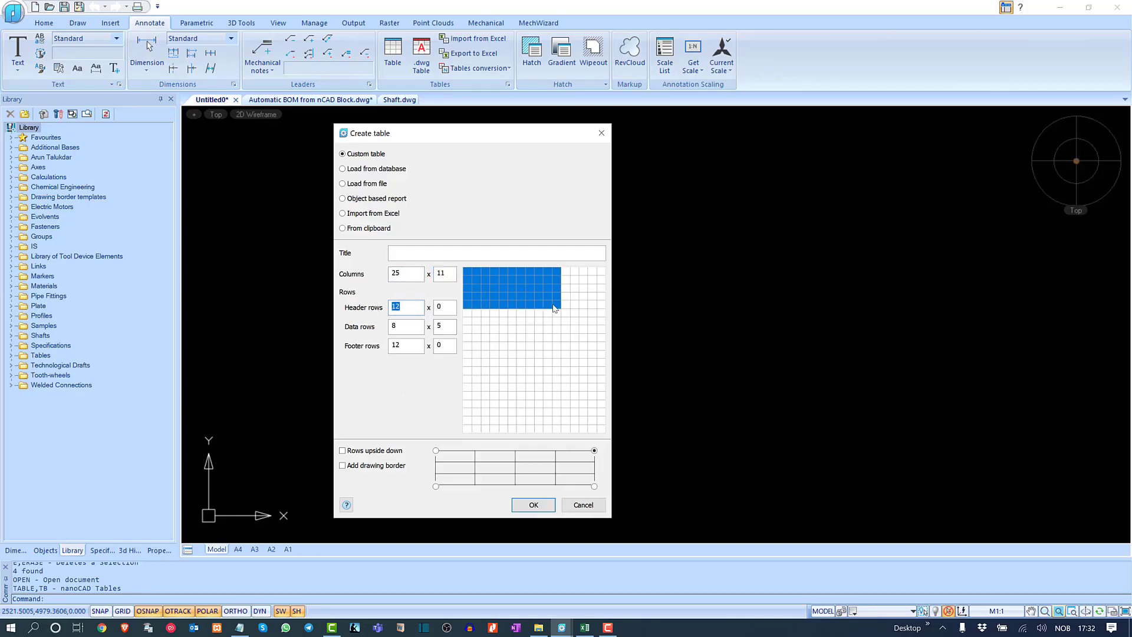
left_click(472, 254)
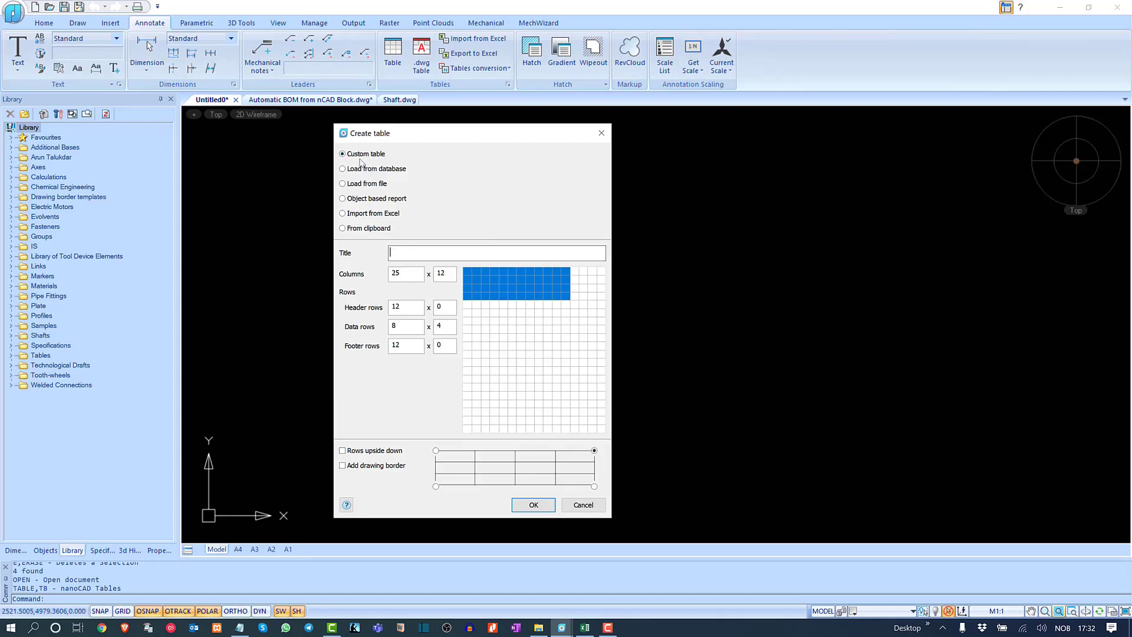
left_click(549, 308)
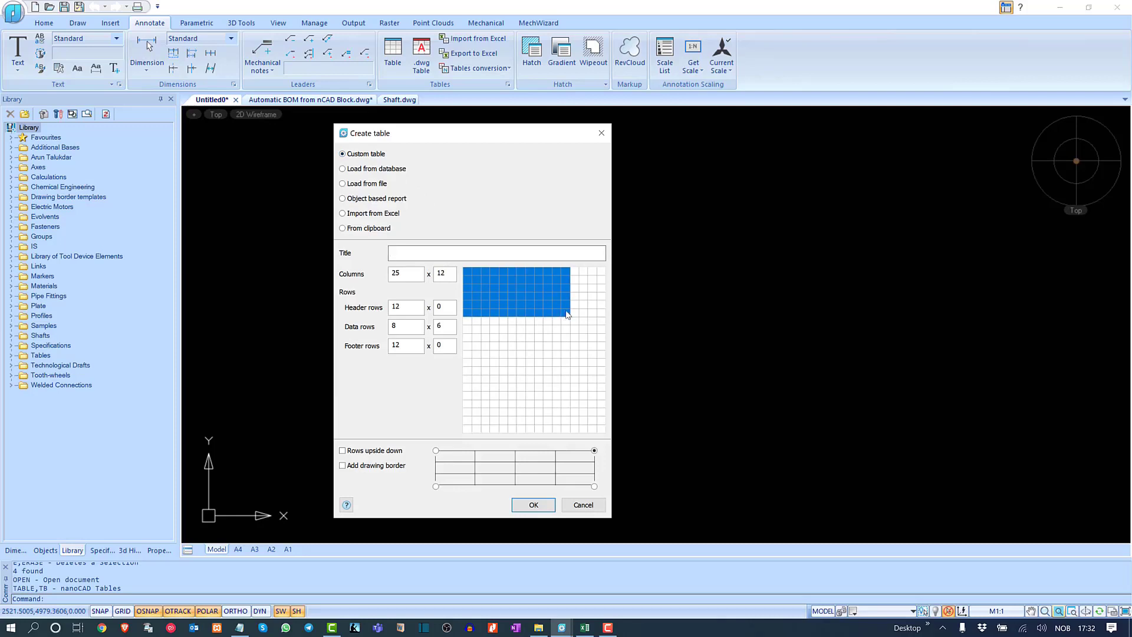
mouse_move(565, 305)
left_mouse_down()
mouse_move(542, 305)
mouse_move(558, 305)
left_mouse_up()
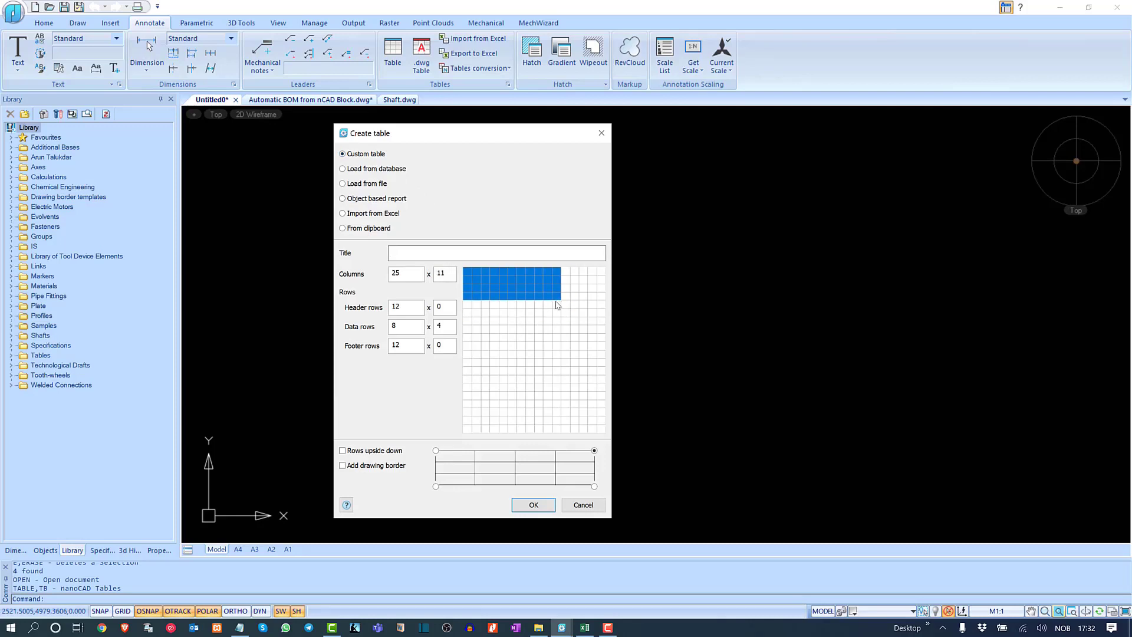
left_click(537, 503)
left_click(436, 315)
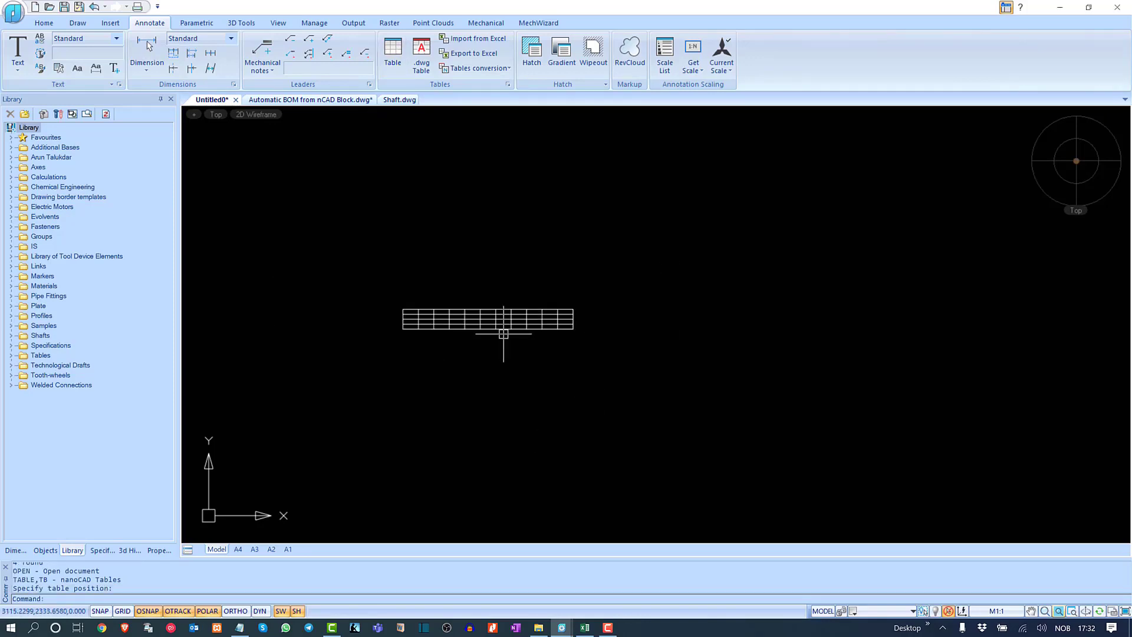
Step: Select the new table and examine its properties, such as row count, column count, text style and text height
scroll(487, 326, "up", 1)
middle_click_drag(447, 311, 515, 268)
scroll(503, 310, "up", 1)
scroll(517, 271, "up", 2)
scroll(435, 271, "down", 1)
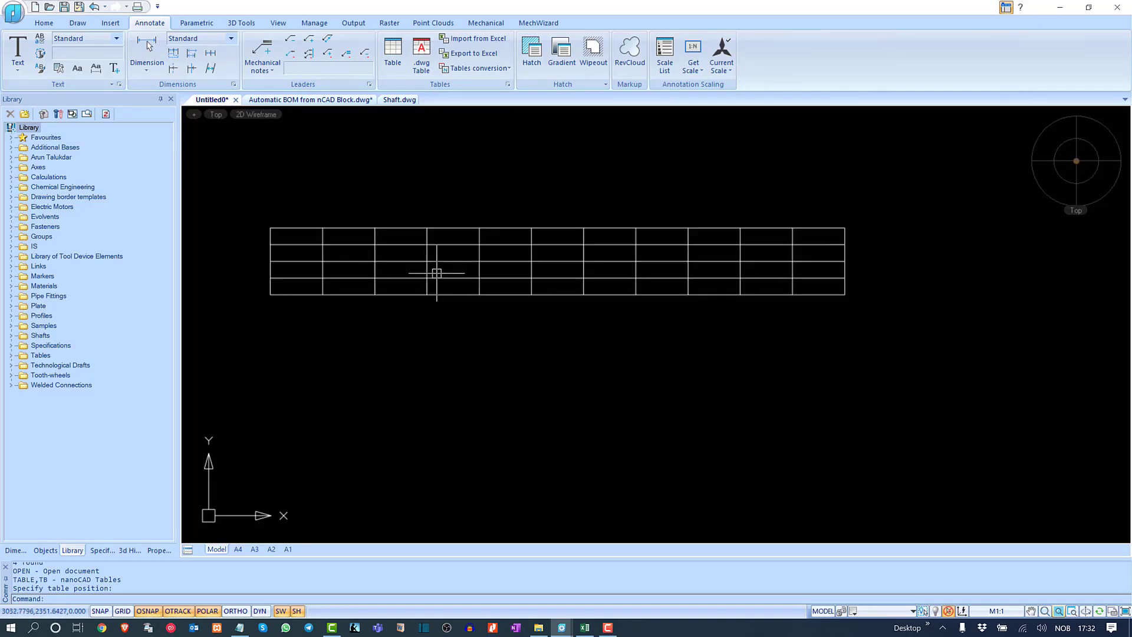
left_click(432, 246)
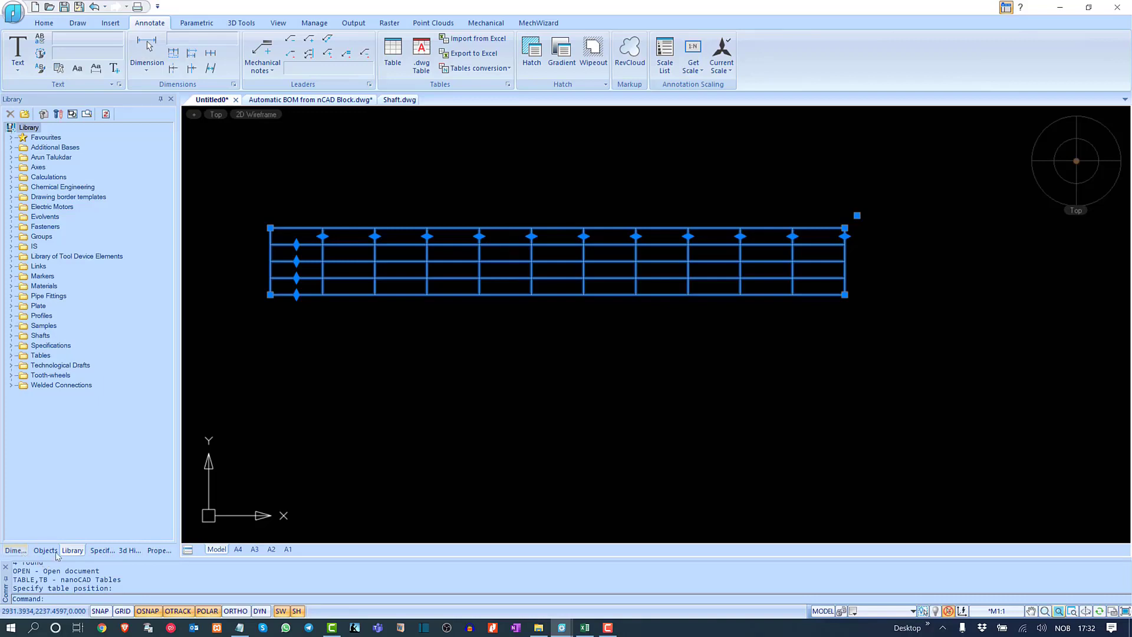
left_click(158, 551)
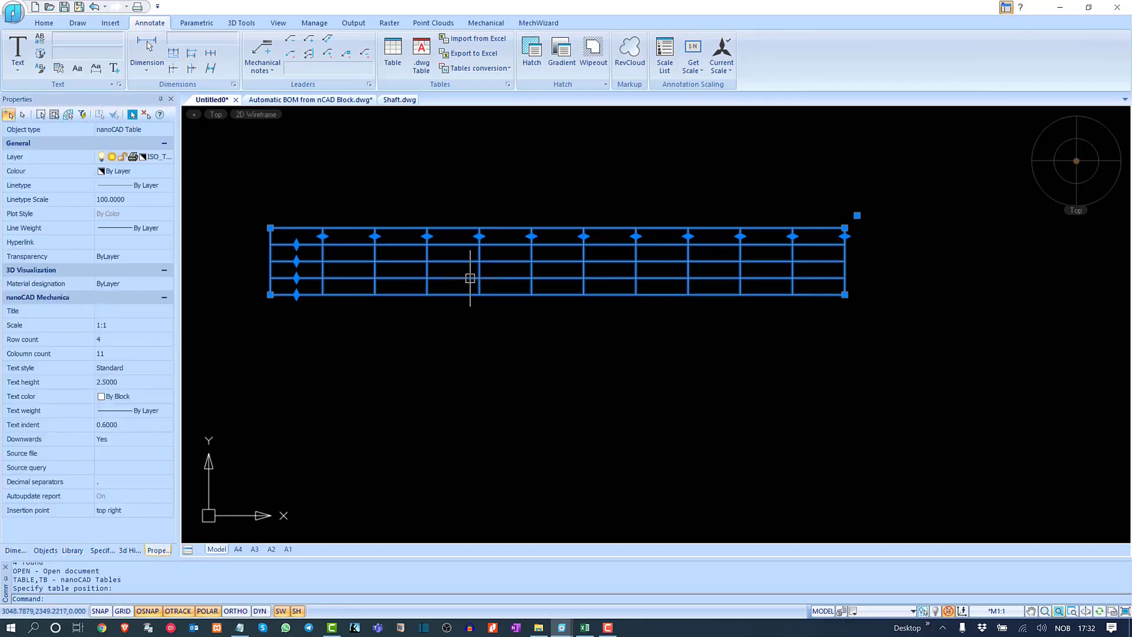
middle_click_drag(565, 247, 574, 238)
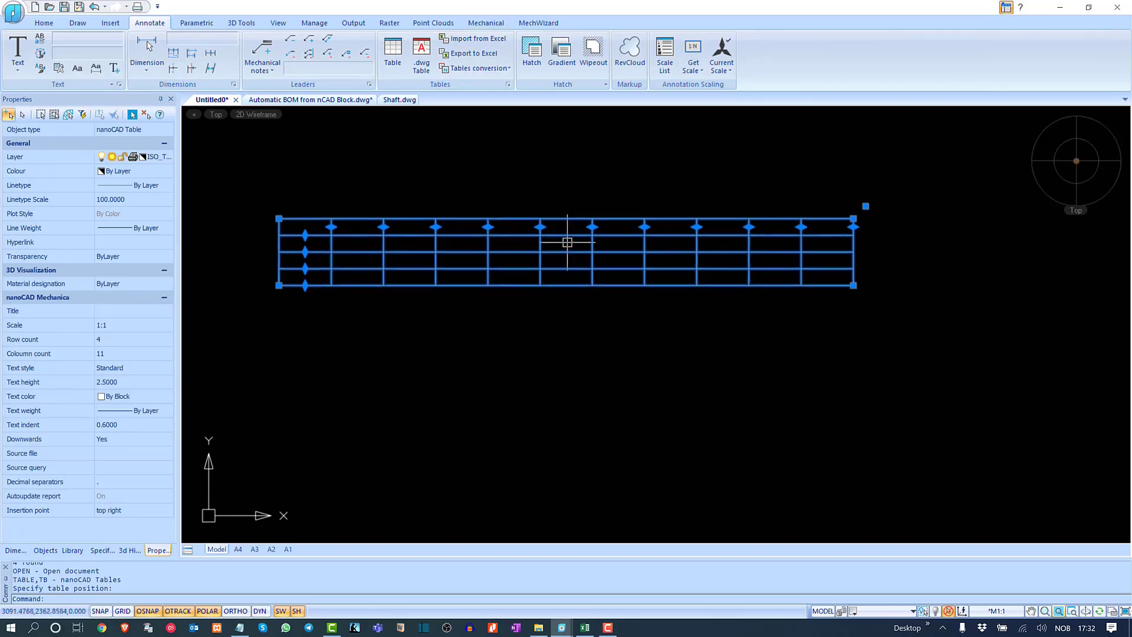
Step: Open the table for editing in an enlarged editor window and add 1 column after column K
double_click(568, 236)
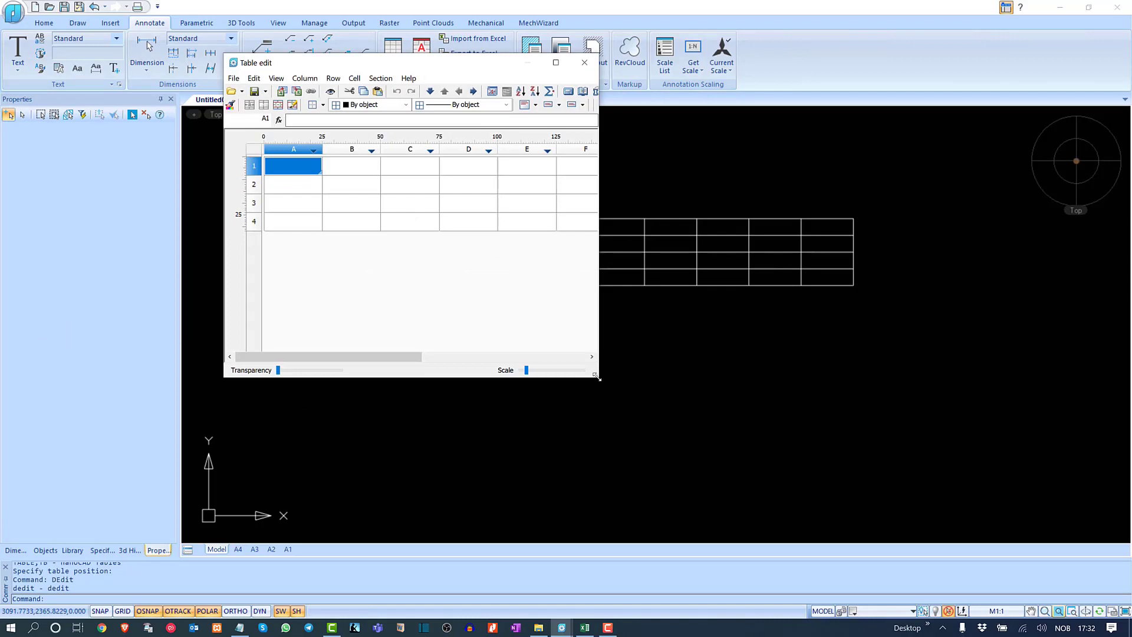
left_click_drag(597, 377, 740, 407)
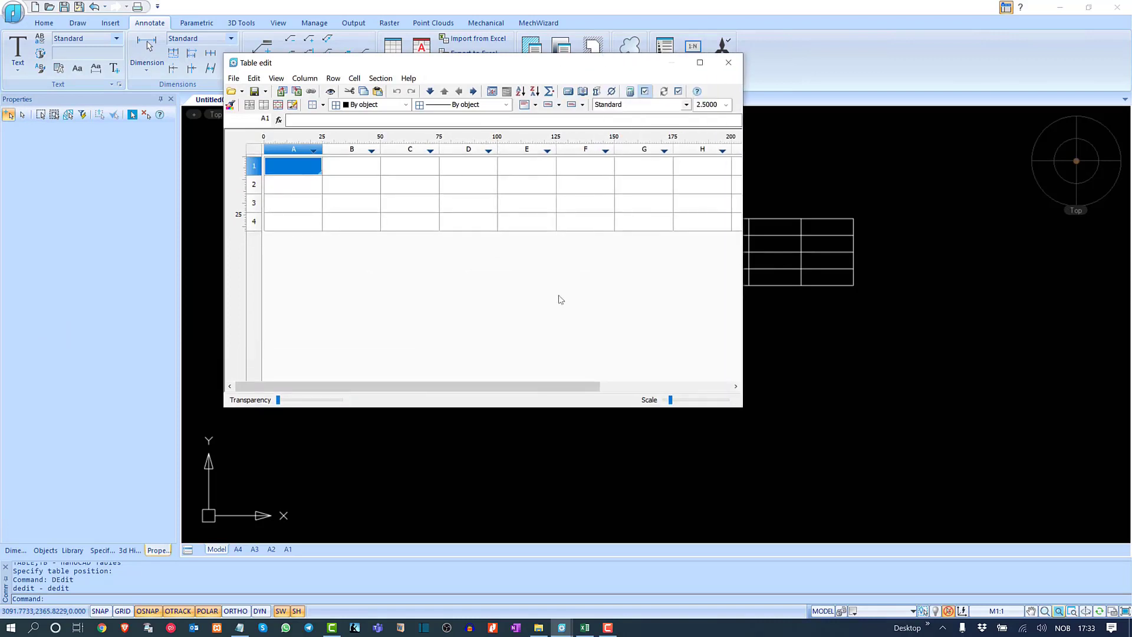
left_click_drag(437, 386, 665, 368)
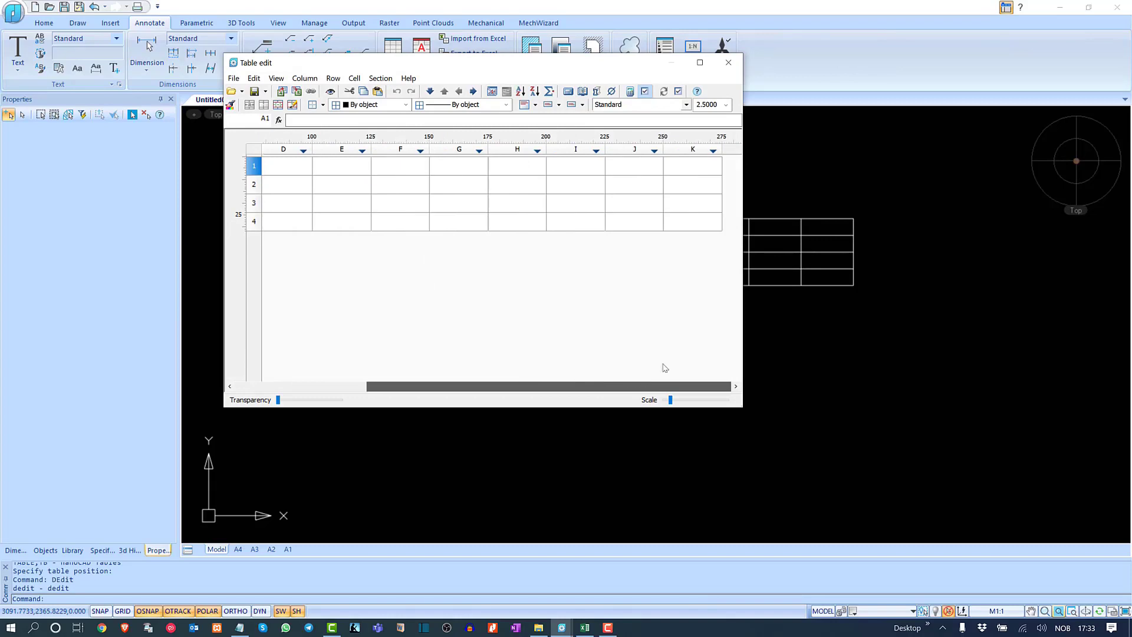
right_click(704, 151)
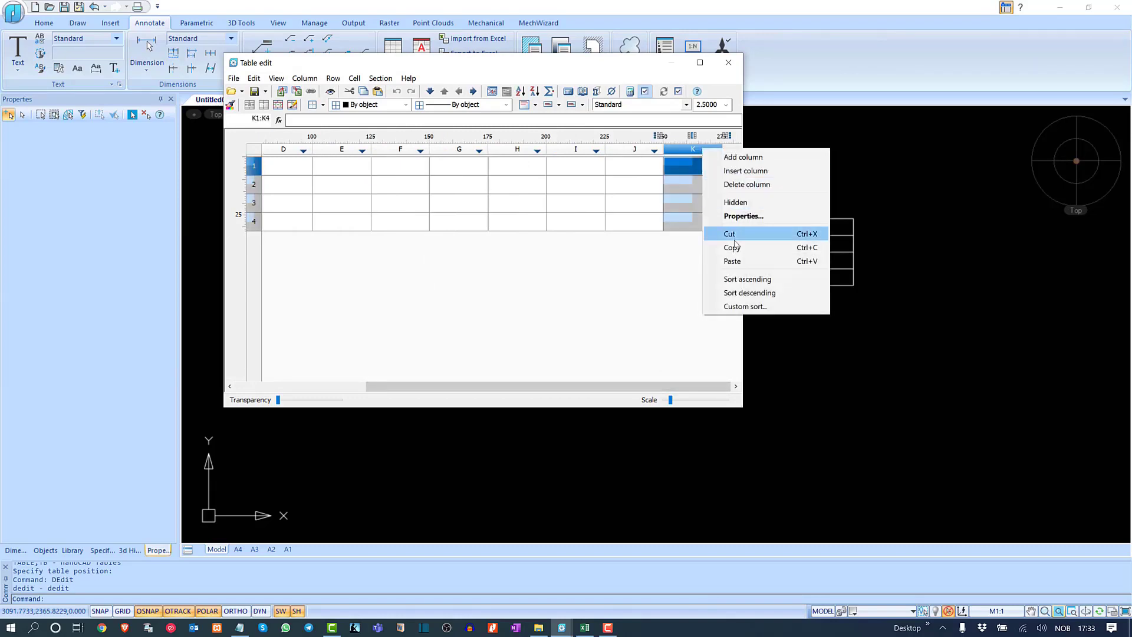
left_click(773, 158)
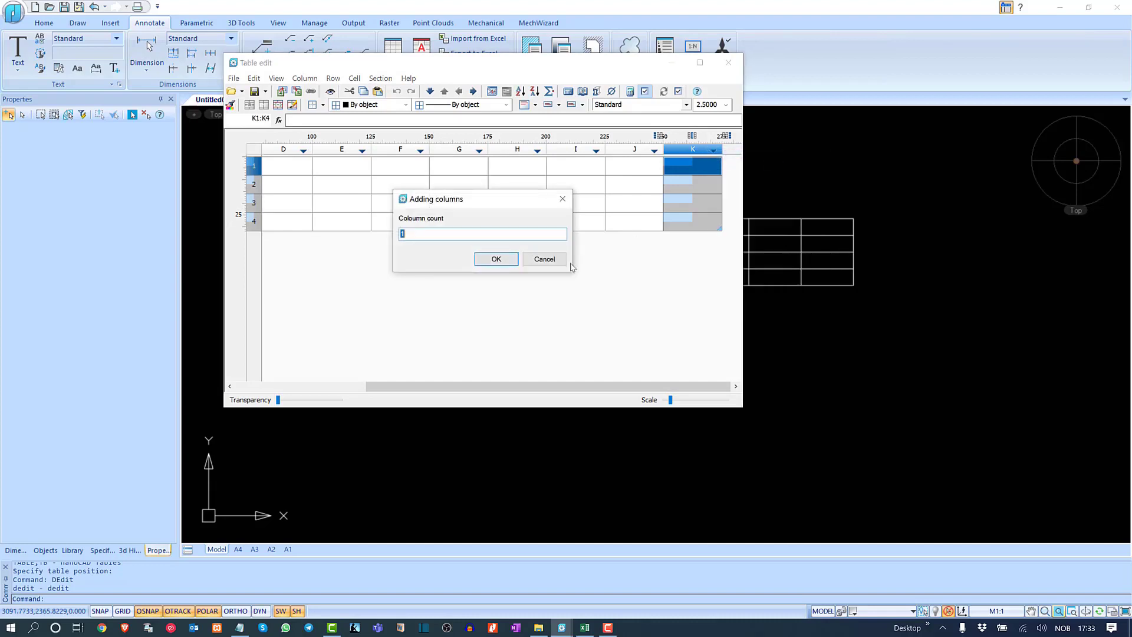
left_click(495, 258)
Step: Add 1 row after row 4 of the table
left_click_drag(514, 386, 367, 387)
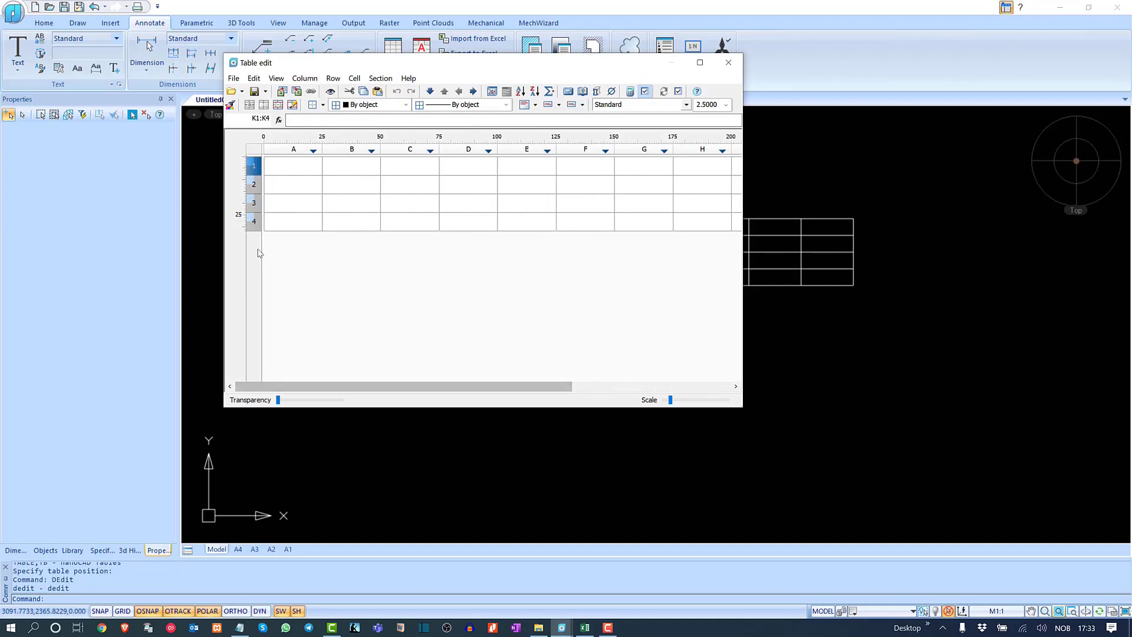
right_click(257, 227)
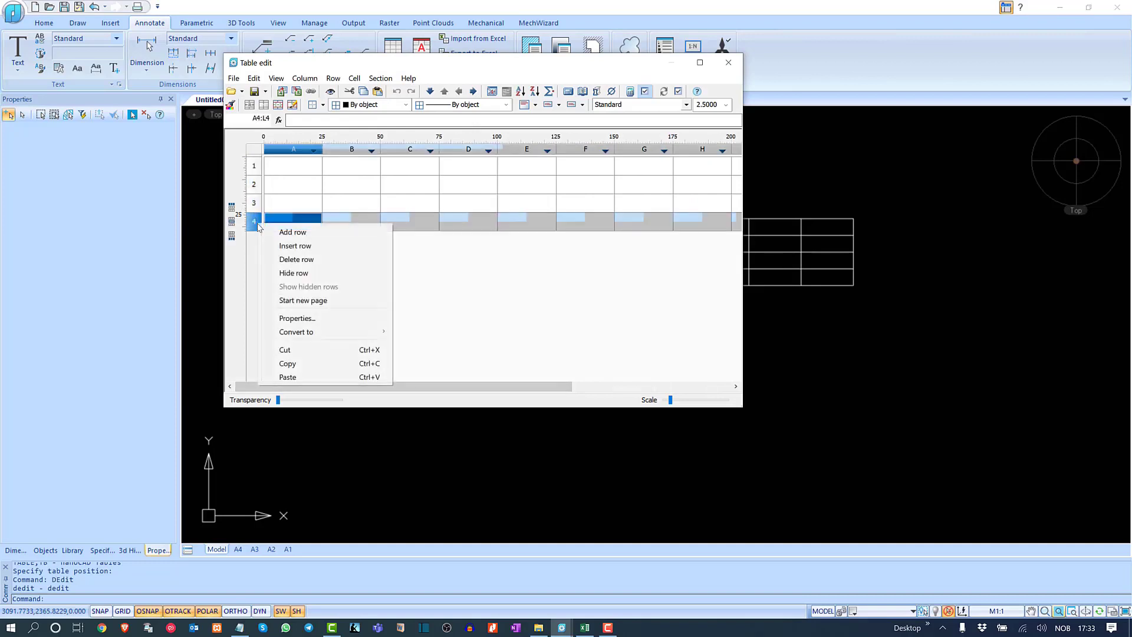
left_click(298, 233)
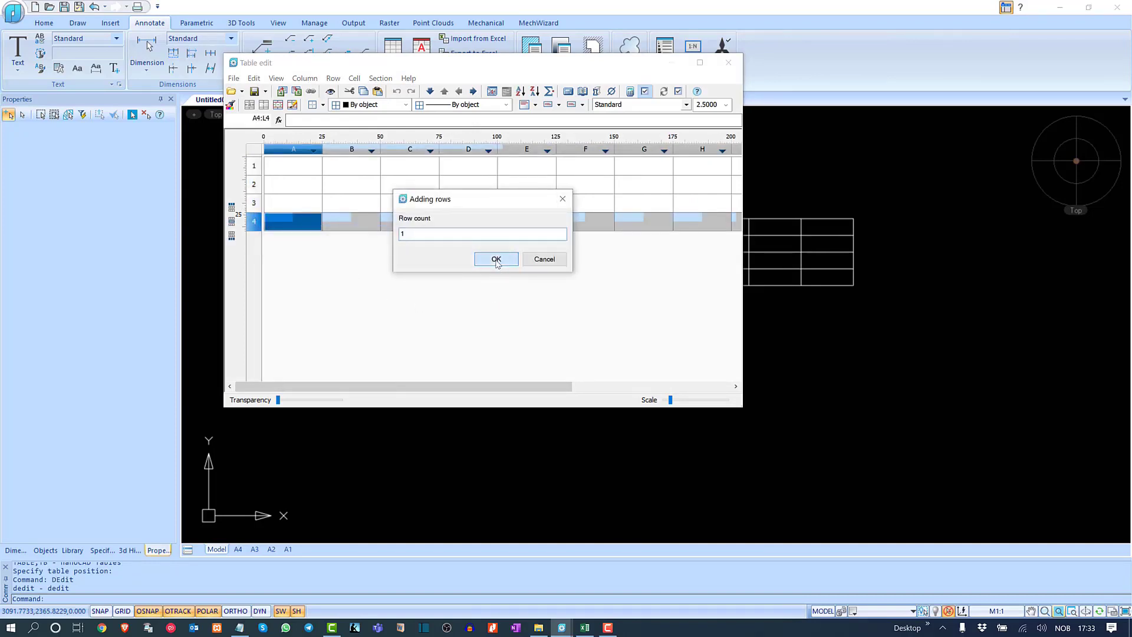
left_click(498, 259)
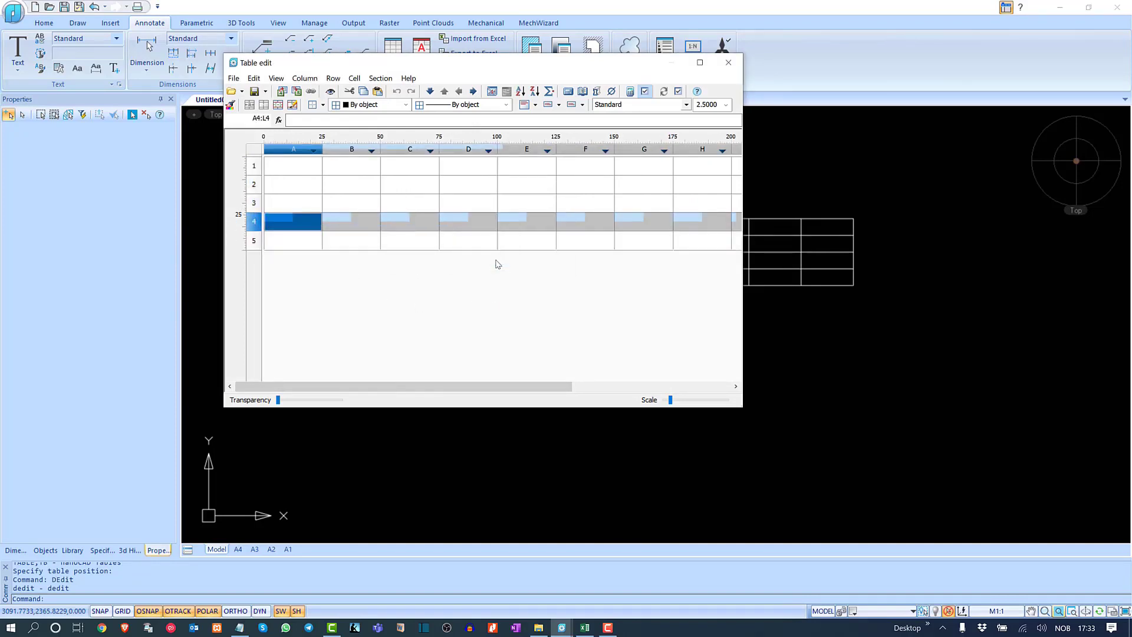
Step: Enter the headings SI in cell A1 and Type in cell B1, and fill Type across to cell G1
left_click(292, 220)
left_click(293, 166)
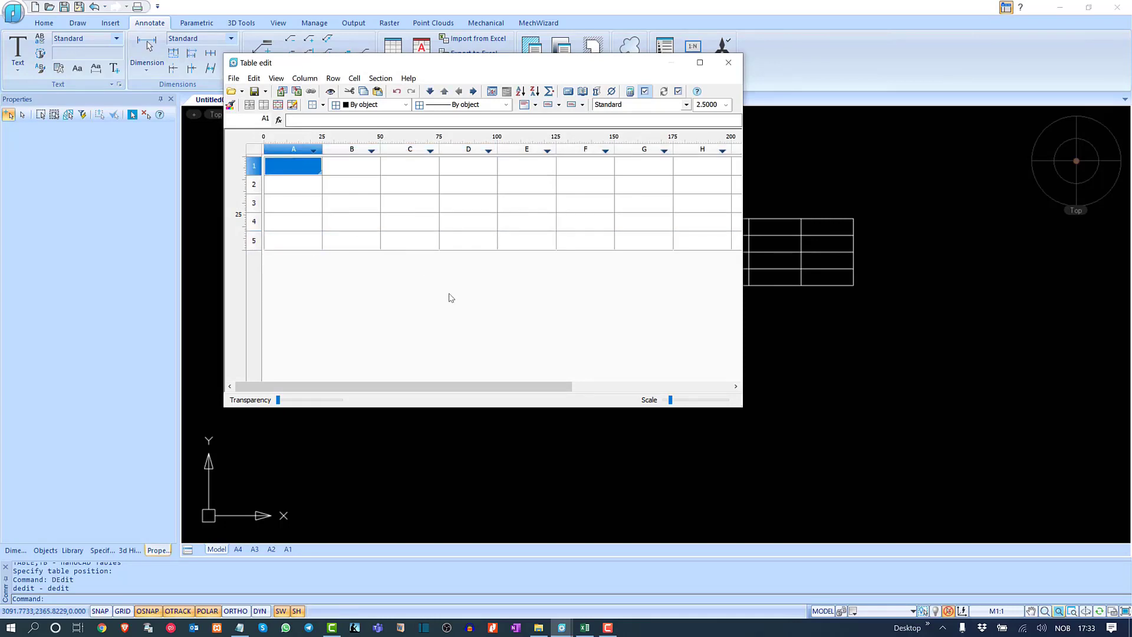
type("S")
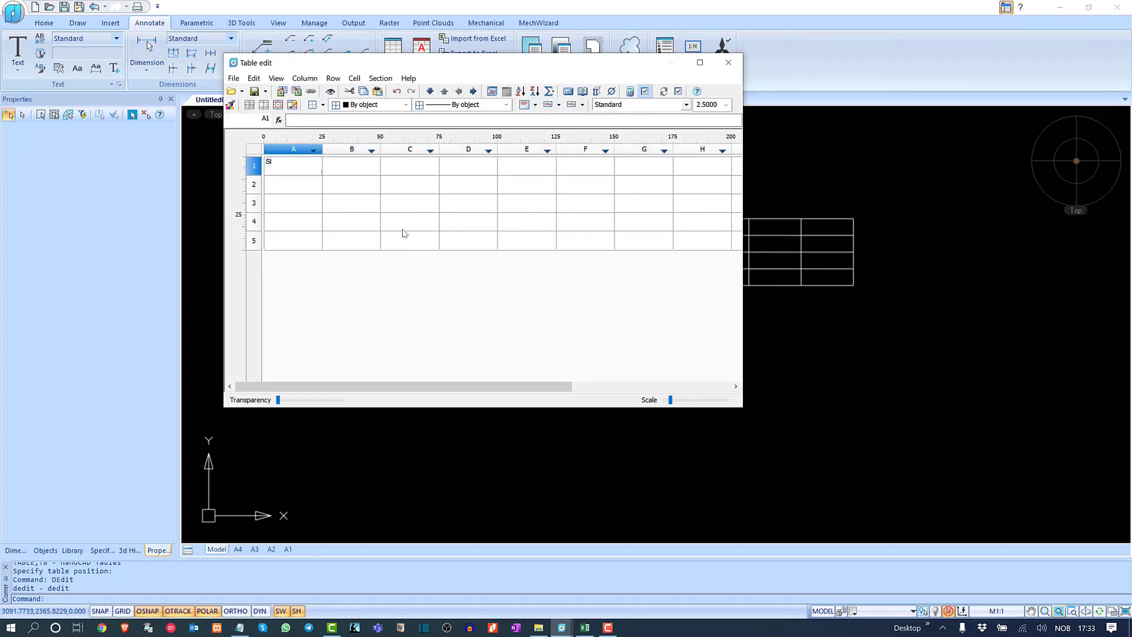
left_click(360, 167)
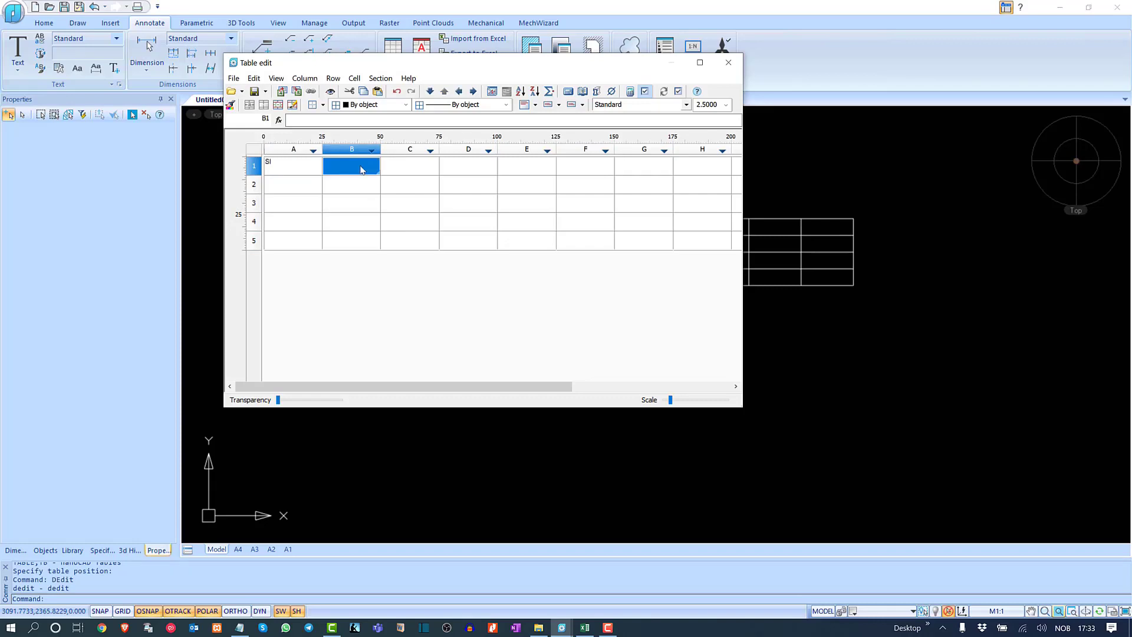
type("Type")
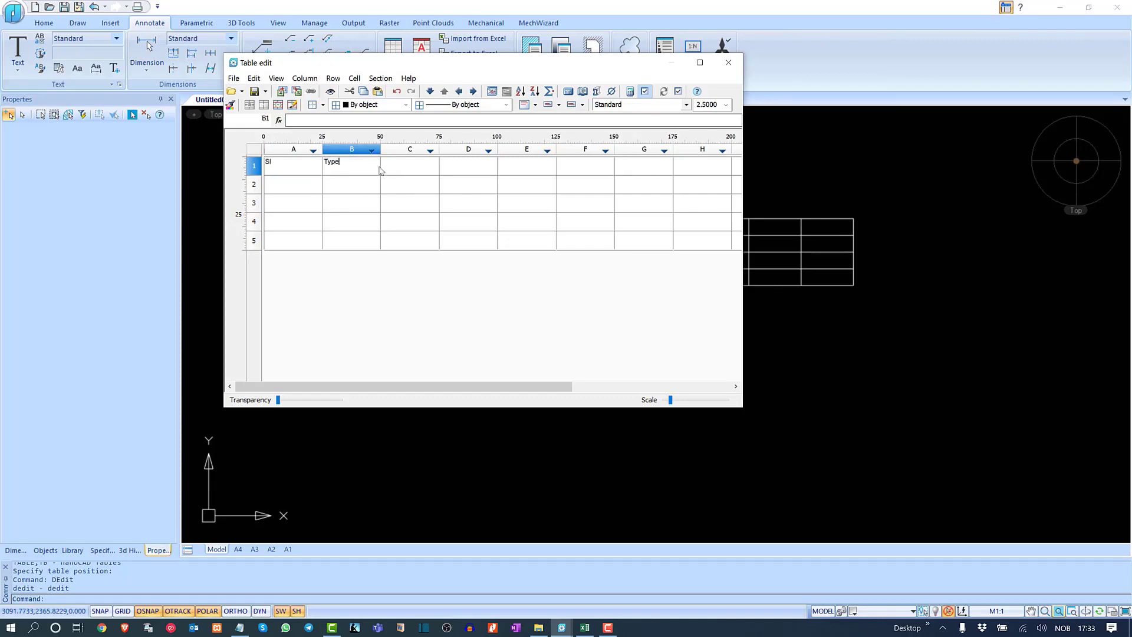
left_click(352, 165)
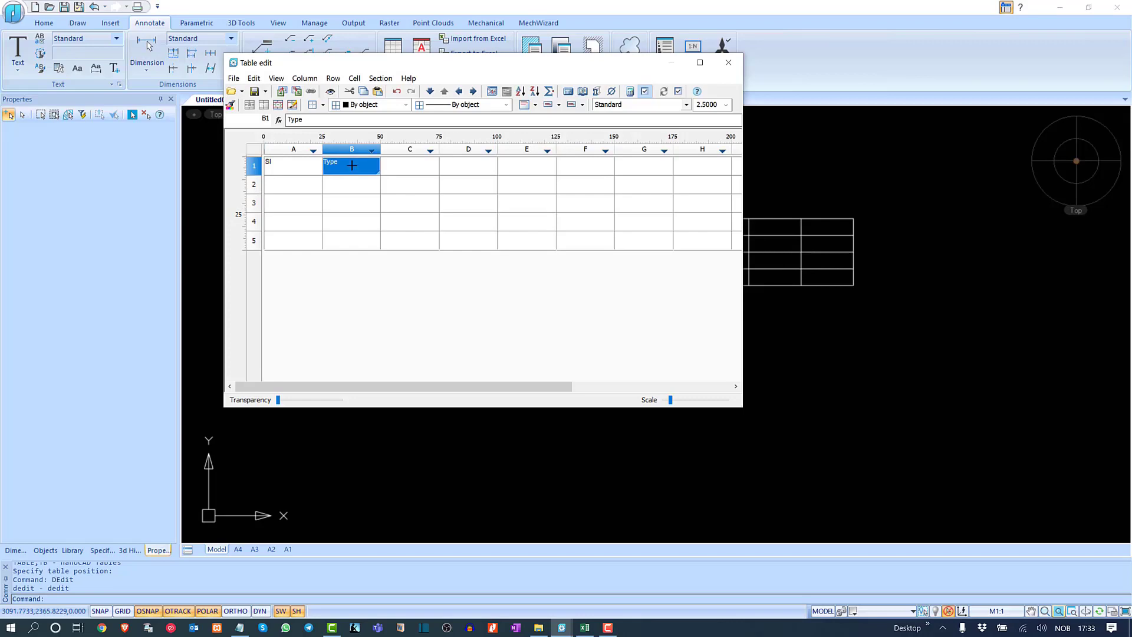
left_click_drag(379, 175, 643, 169)
Step: Examine the functions available in the expression builder for cell E2, and close it without entering an expression
right_click(524, 185)
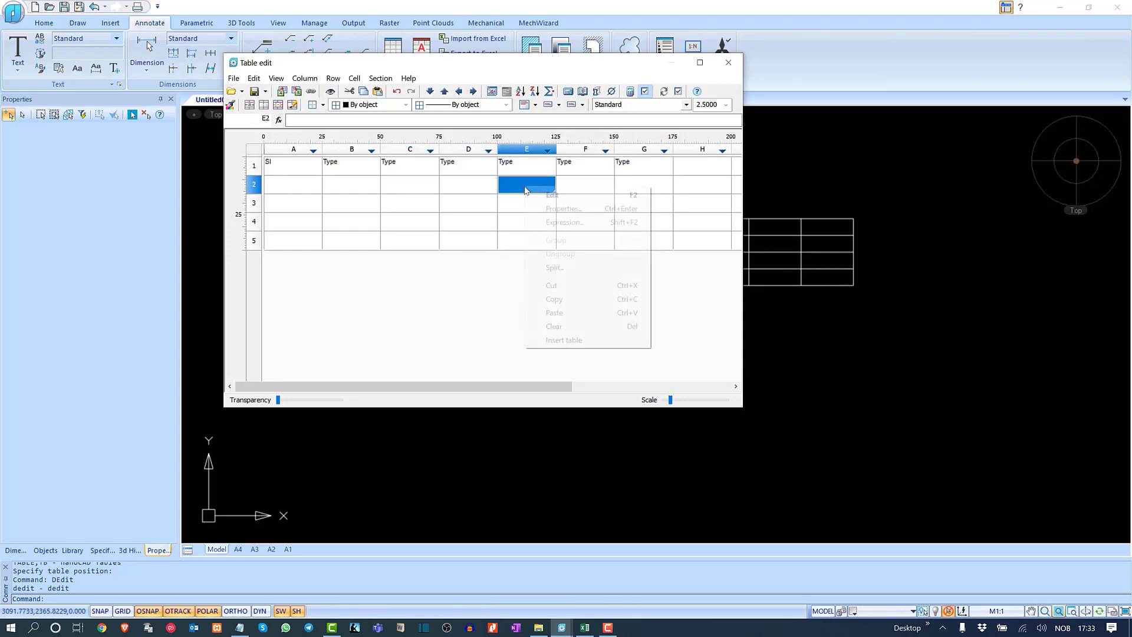
left_click(587, 223)
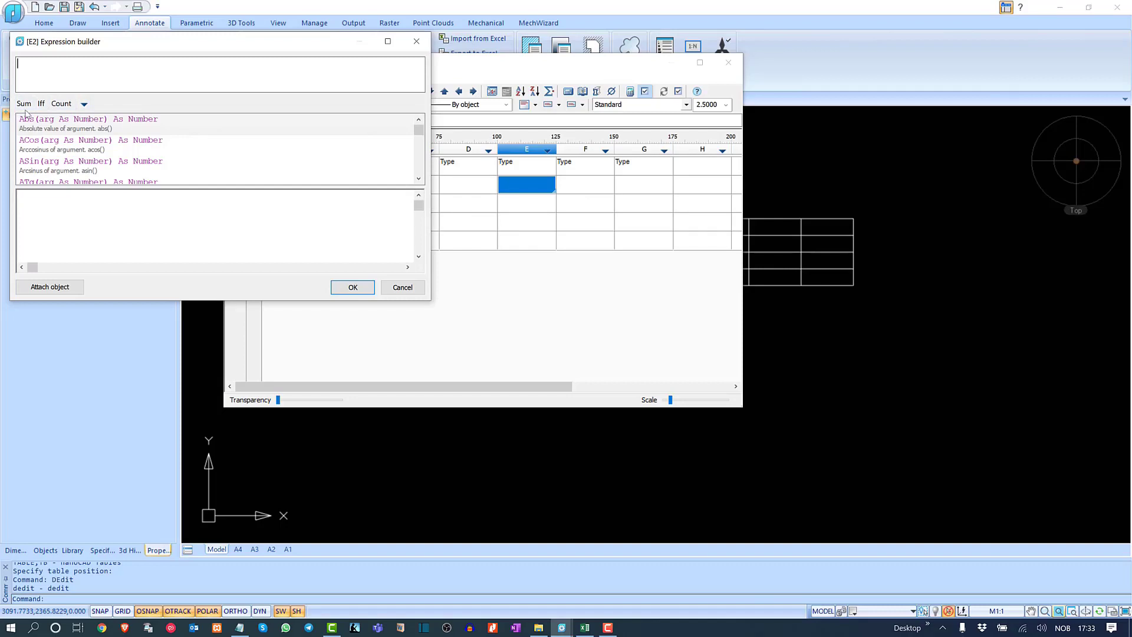
mouse_move(419, 131)
left_mouse_down()
mouse_move(426, 185)
mouse_move(426, 124)
left_mouse_up()
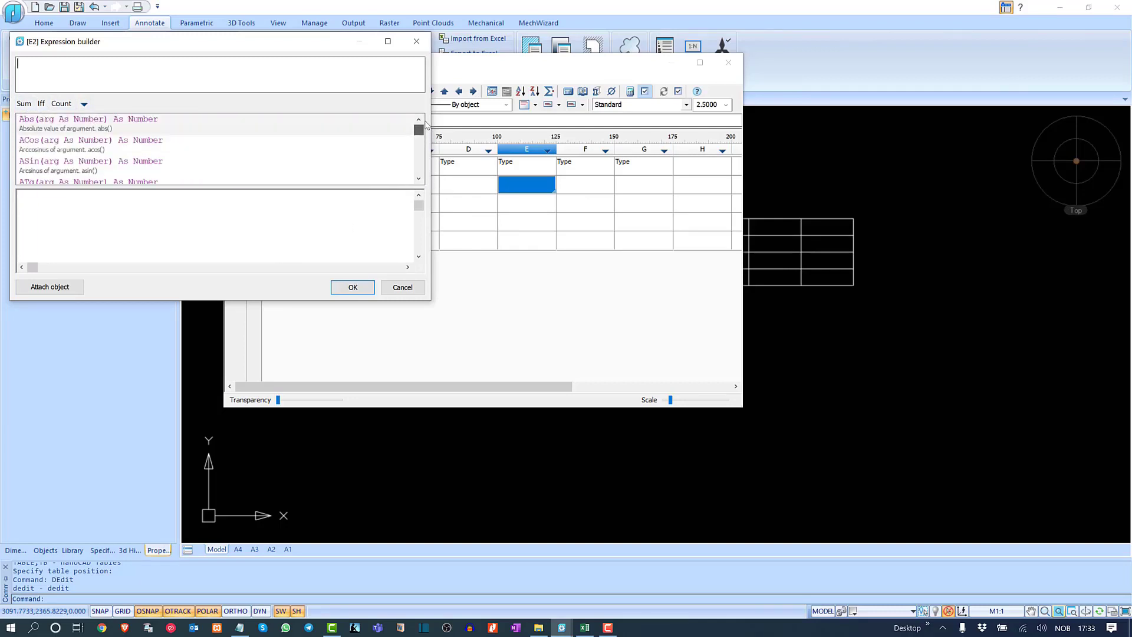
left_click(416, 41)
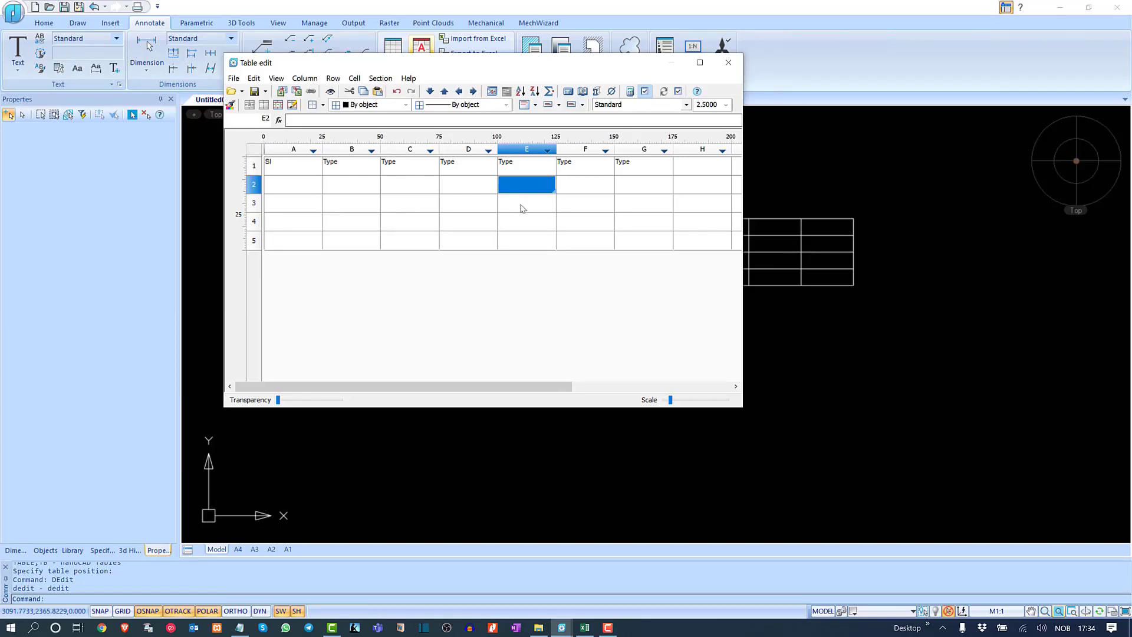
Step: Enter 33535 in cell A2
left_click(304, 188)
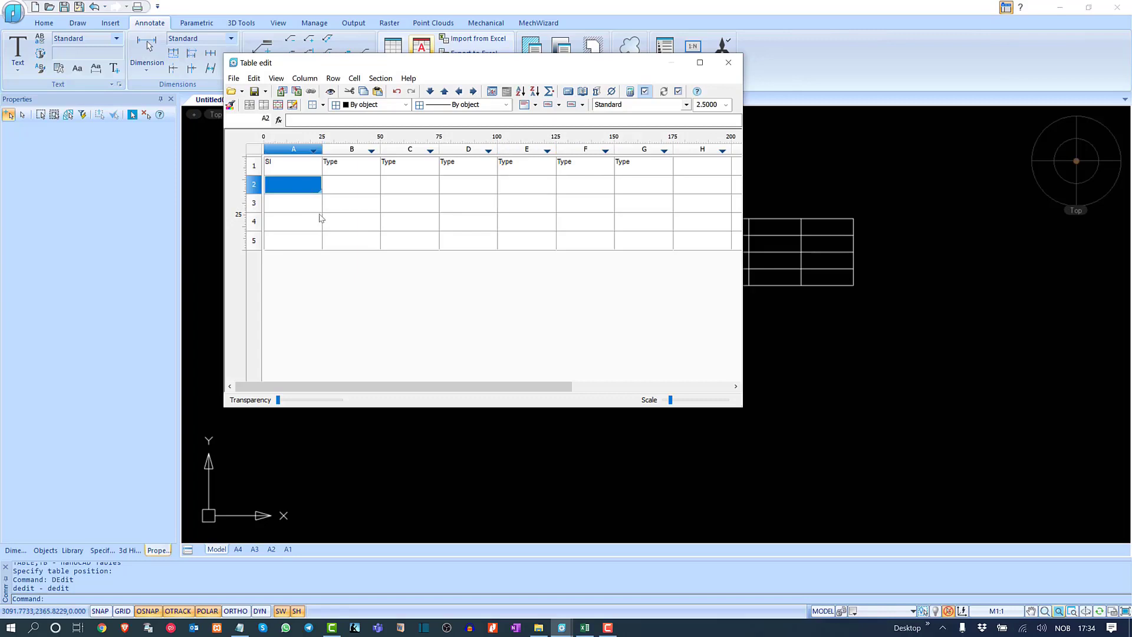
type("33535")
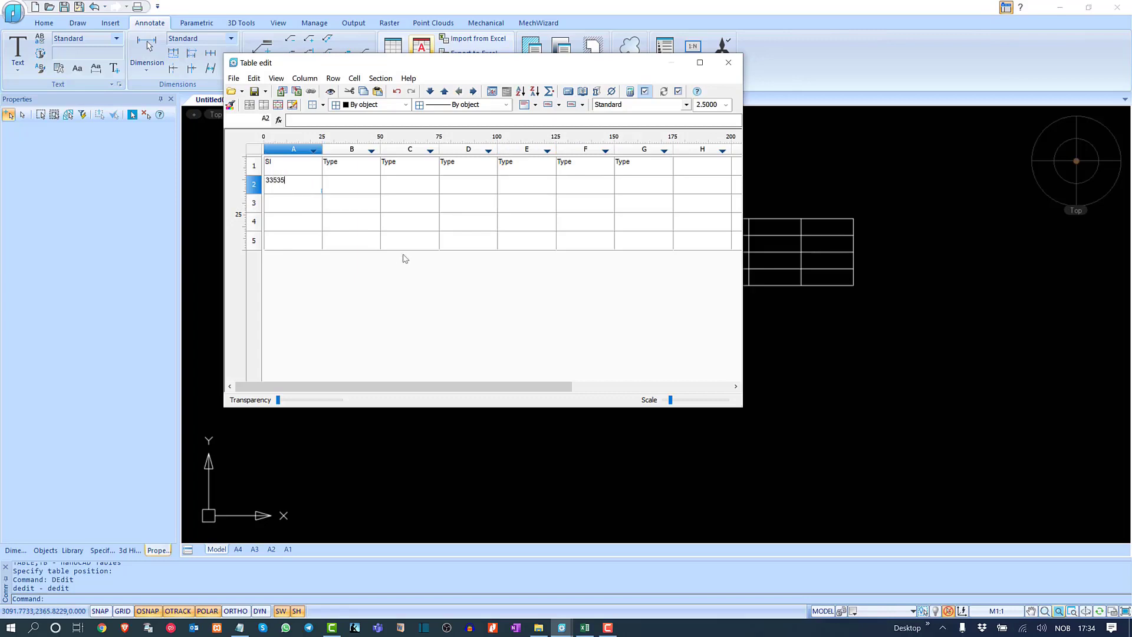
left_click(350, 183)
Step: Fill the value 33535 from cell A2 across the range A2:E3, and close the table editor
left_click(301, 202)
left_click_drag(307, 203, 709, 236)
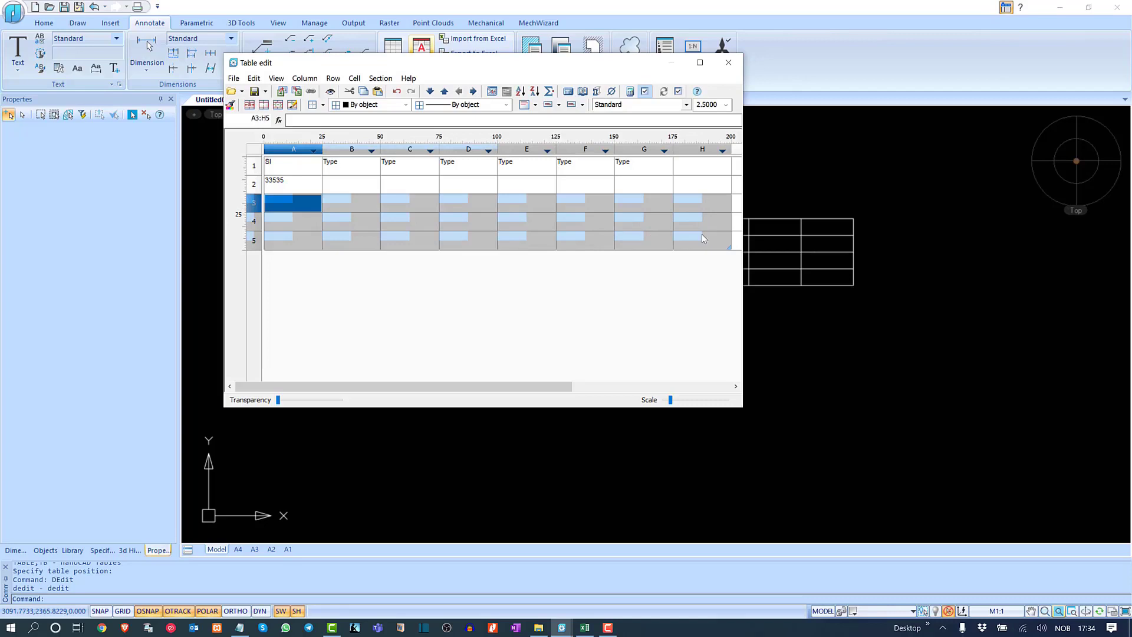
left_click(606, 235)
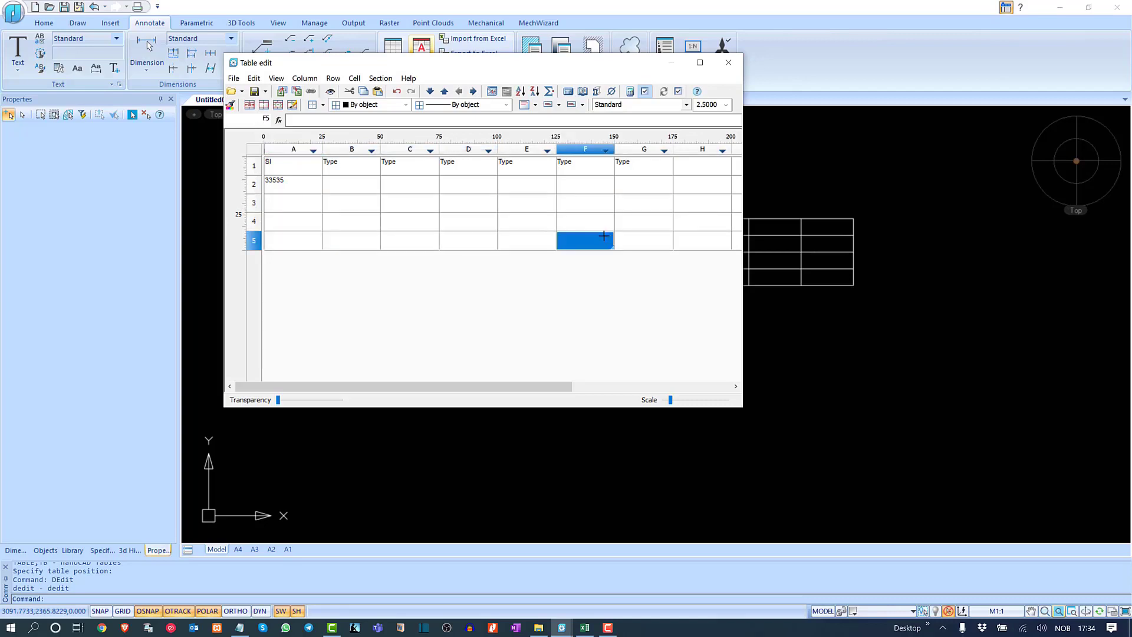
left_click(284, 186)
left_click_drag(321, 193, 505, 206)
left_click(593, 202)
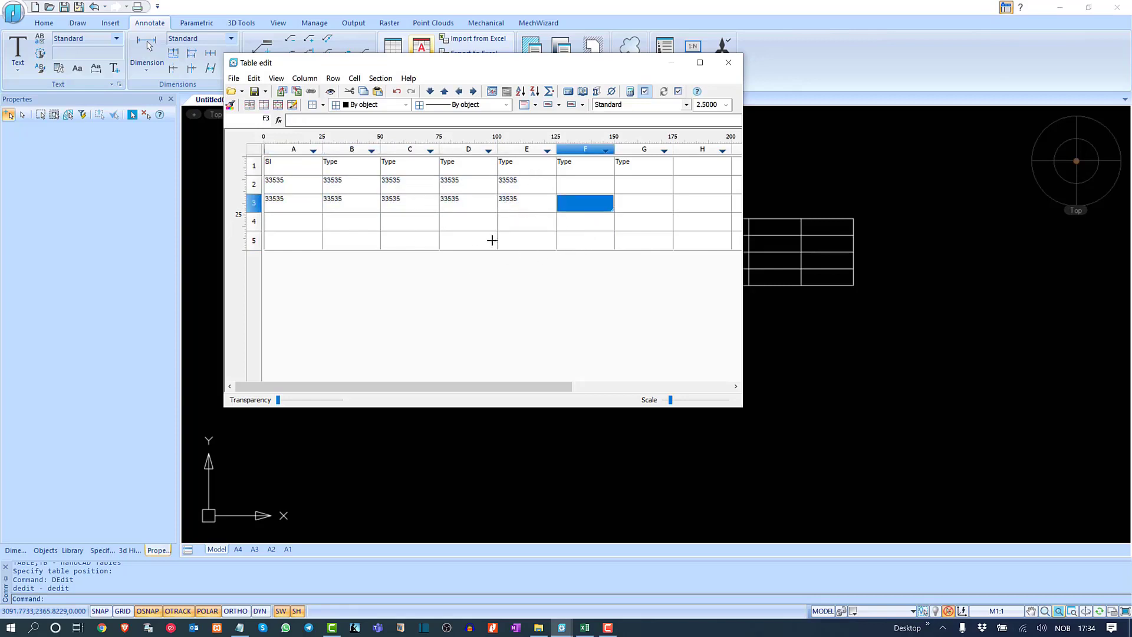
left_click(728, 63)
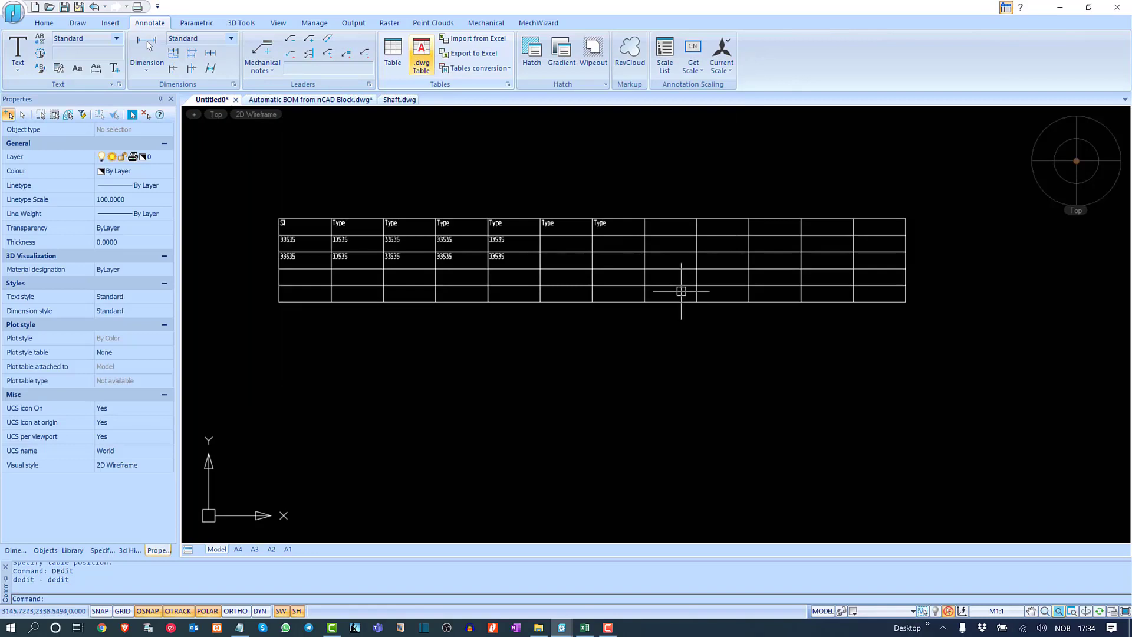
Step: Reopen the table for editing, centre the text of all cells A1:L5 horizontally and vertically in the cell properties, and close the editor
middle_click_drag(663, 295, 571, 301)
middle_click_drag(884, 271, 788, 259)
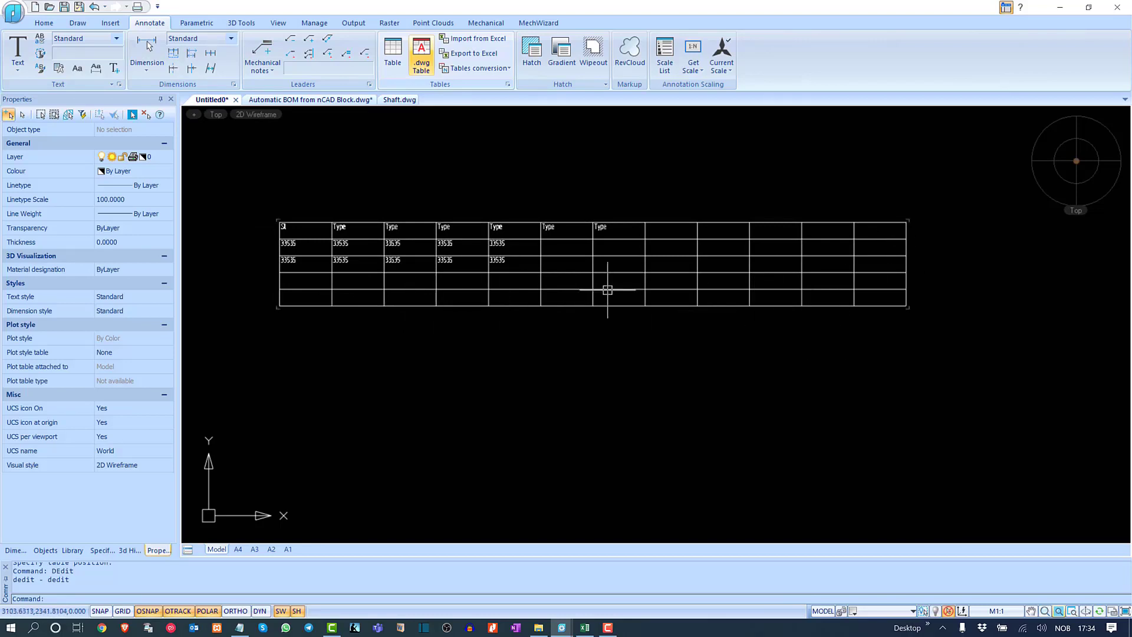
scroll(424, 260, "up", 2)
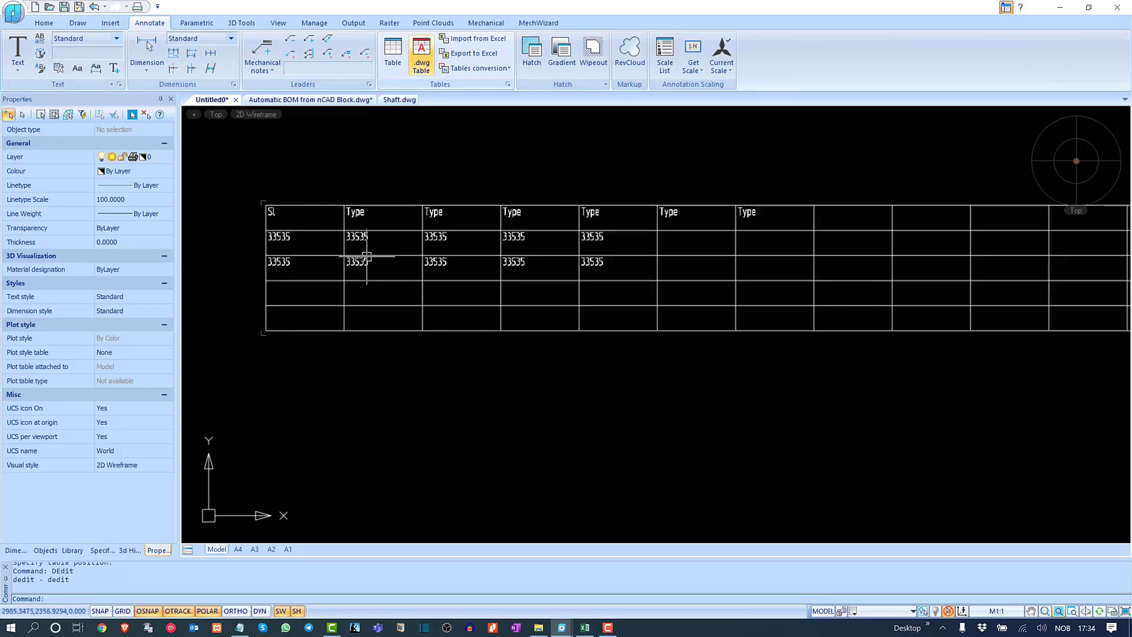
double_click(355, 210)
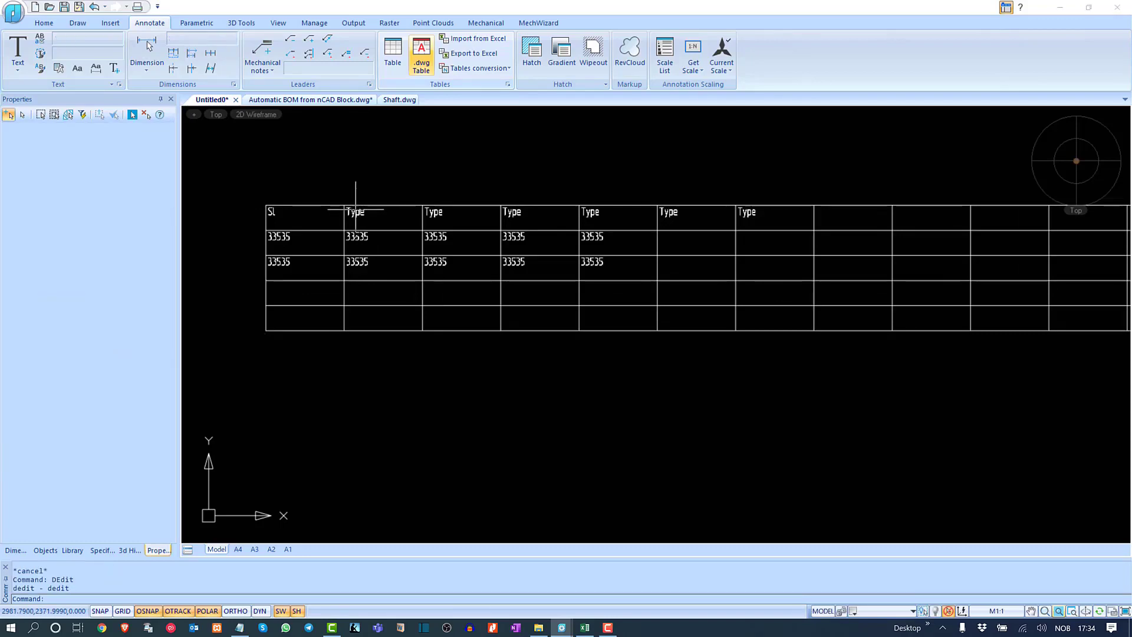
left_click(310, 174)
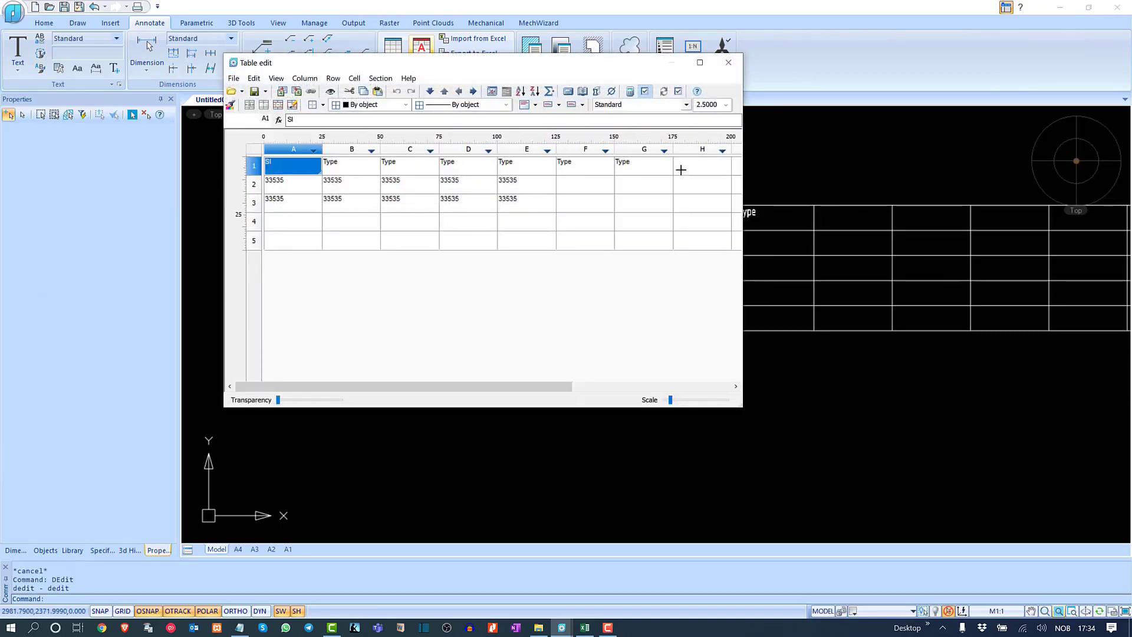
left_click_drag(558, 391, 717, 390)
left_click(688, 239, "shift")
right_click(690, 239)
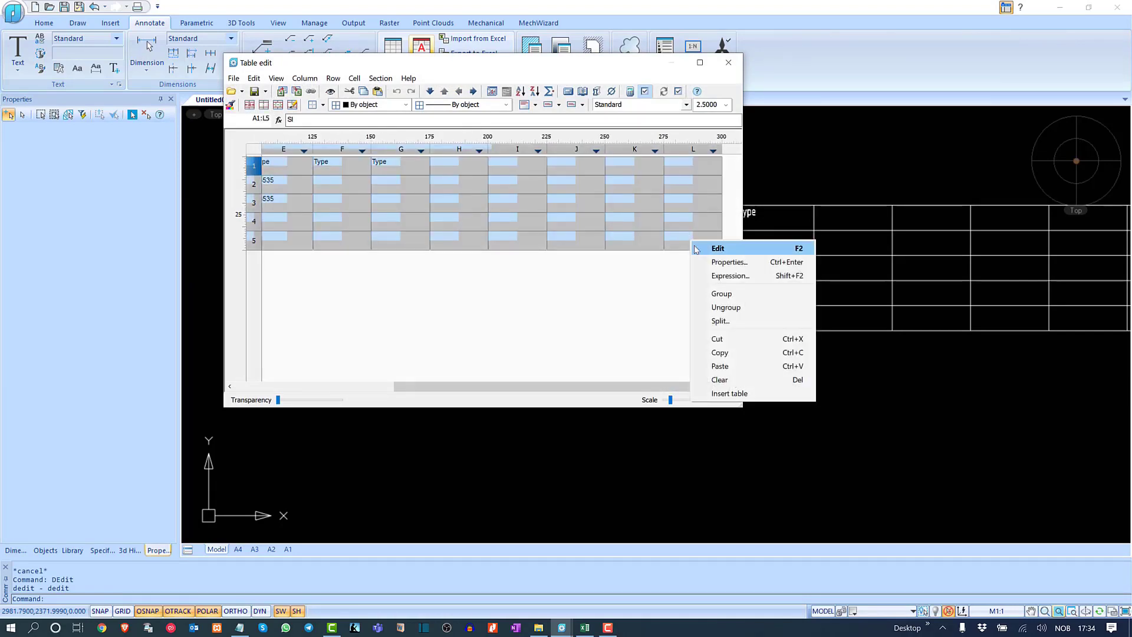
left_click(724, 263)
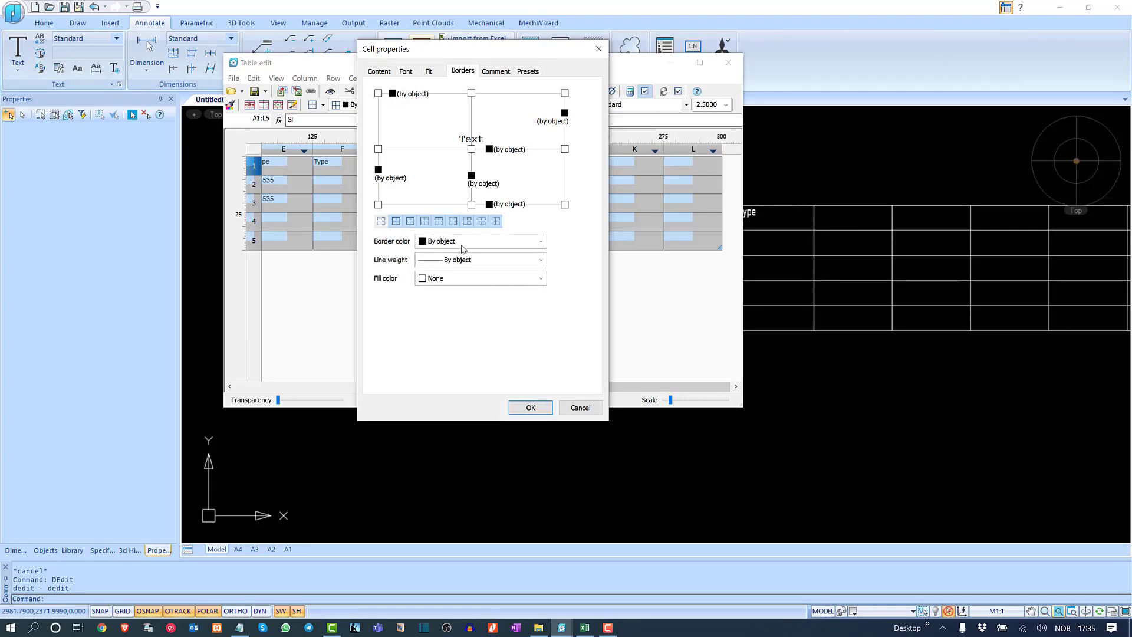
left_click(409, 71)
left_click(430, 71)
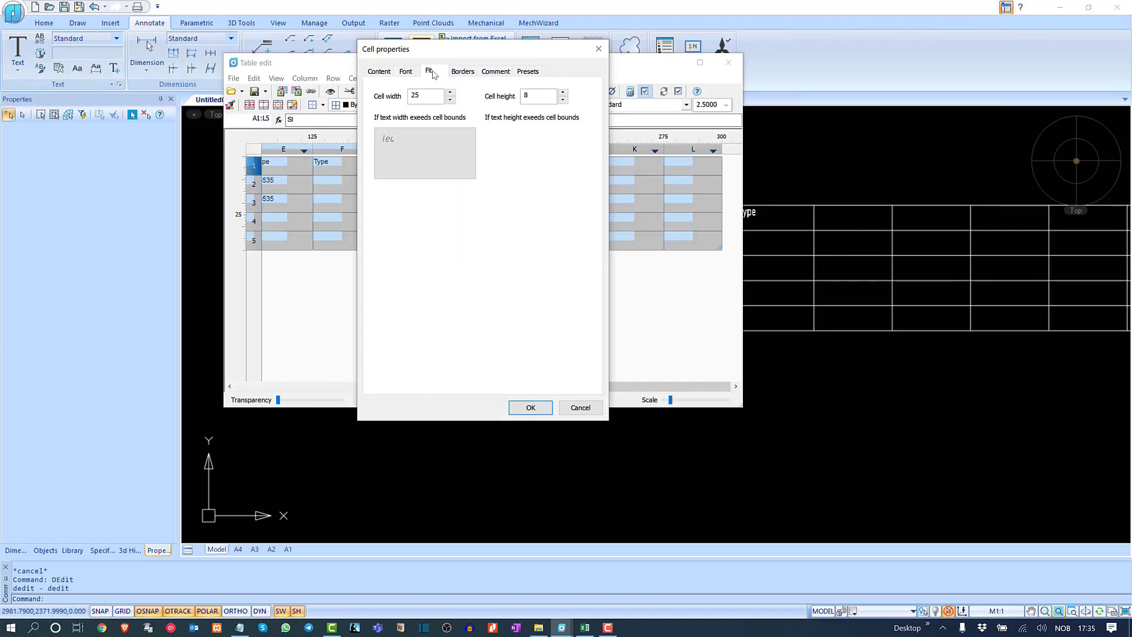
left_click(464, 71)
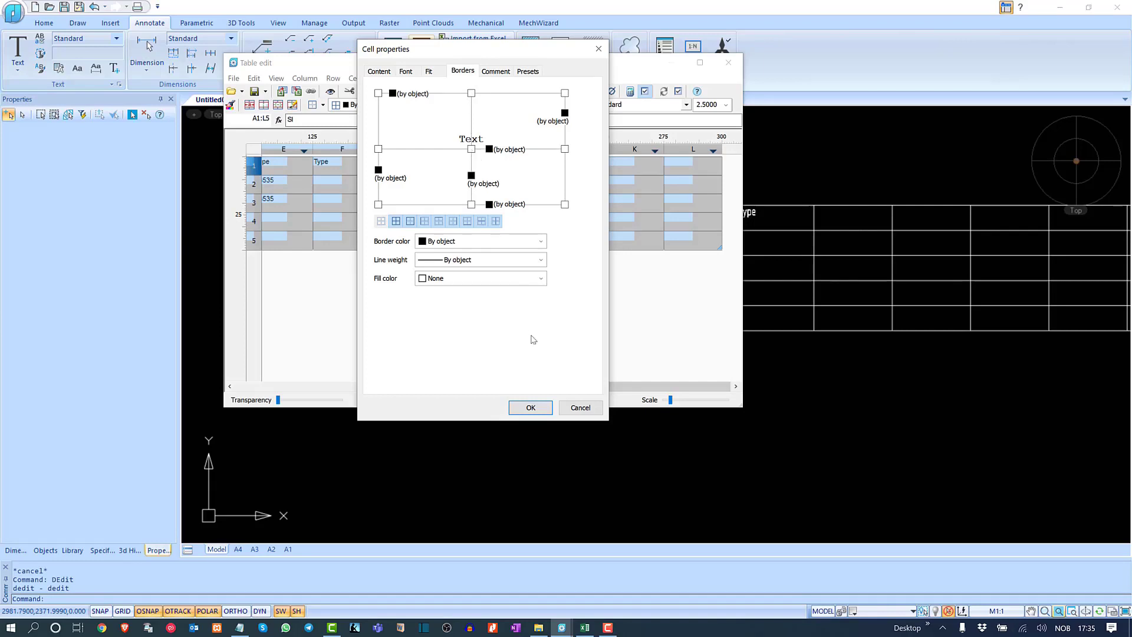
left_click(538, 409)
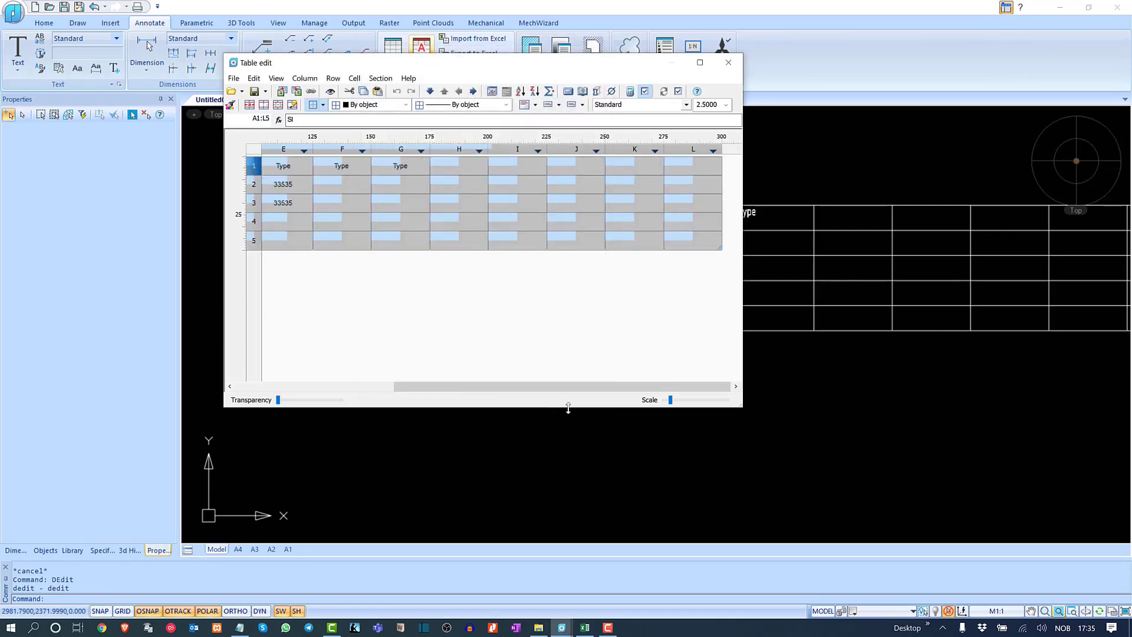
left_click(729, 62)
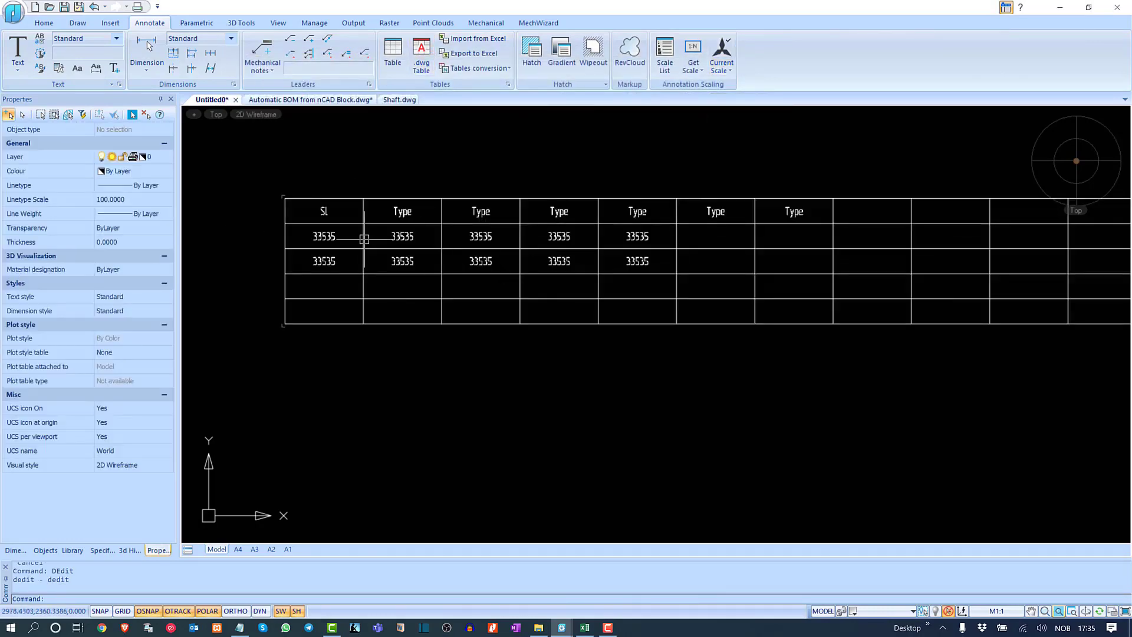
Step: Open the table for editing and export it to Excel, deleting hidden rows and columns and saving the report template
scroll(364, 239, "up", 2)
scroll(356, 243, "down", 3)
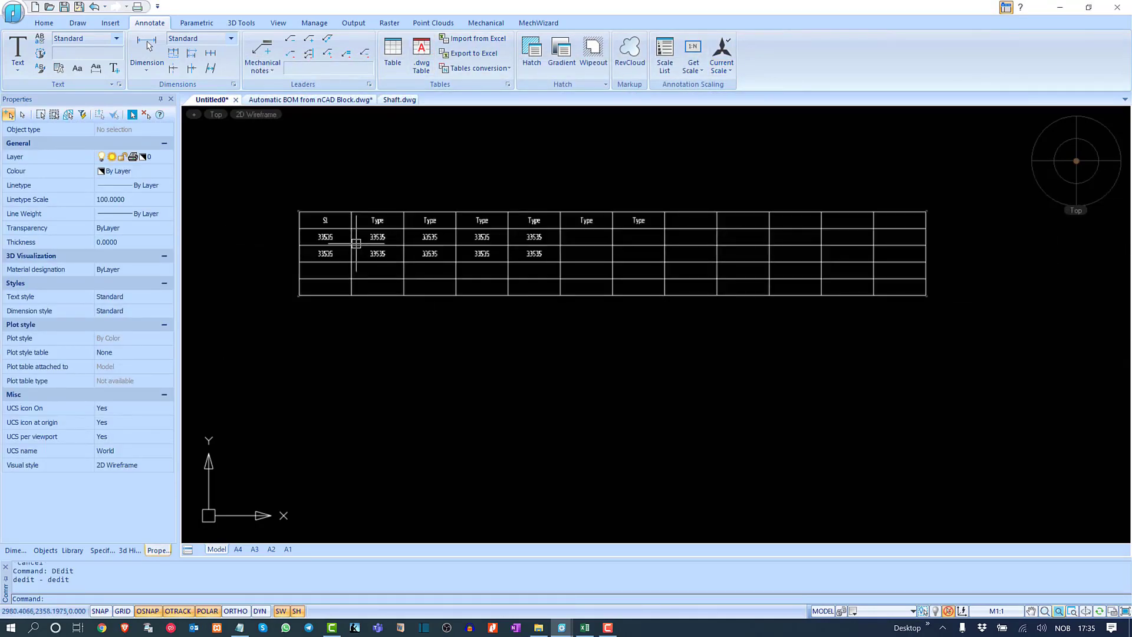
mouse_move(660, 291)
middle_mouse_down()
mouse_move(580, 316)
mouse_move(569, 273)
middle_mouse_up()
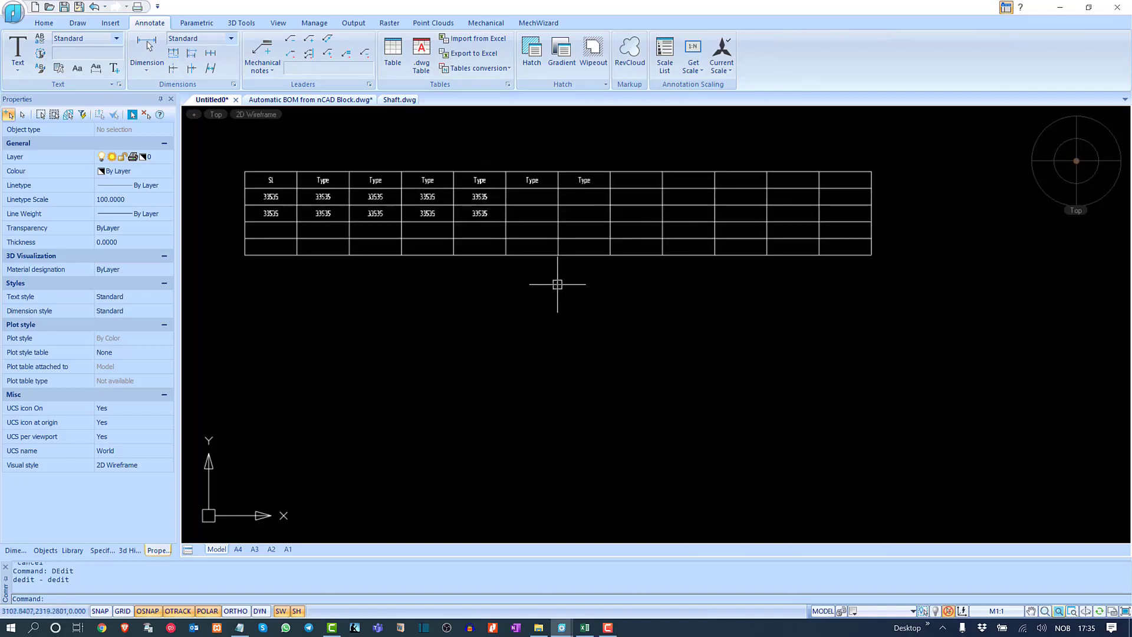
left_click(374, 179)
double_click(374, 180)
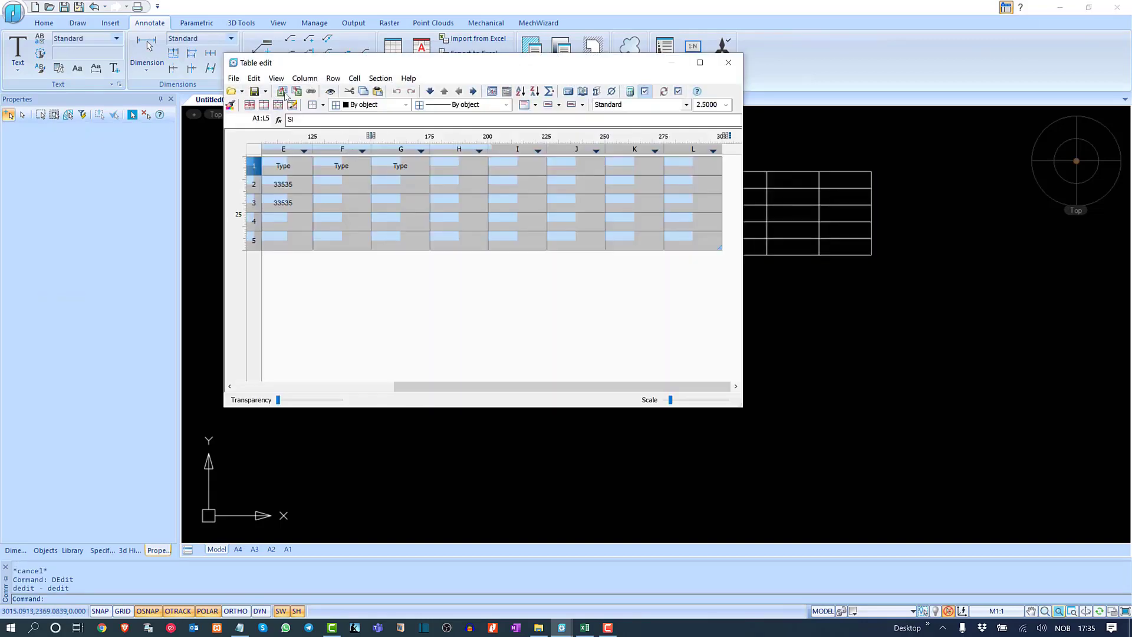
left_click(233, 78)
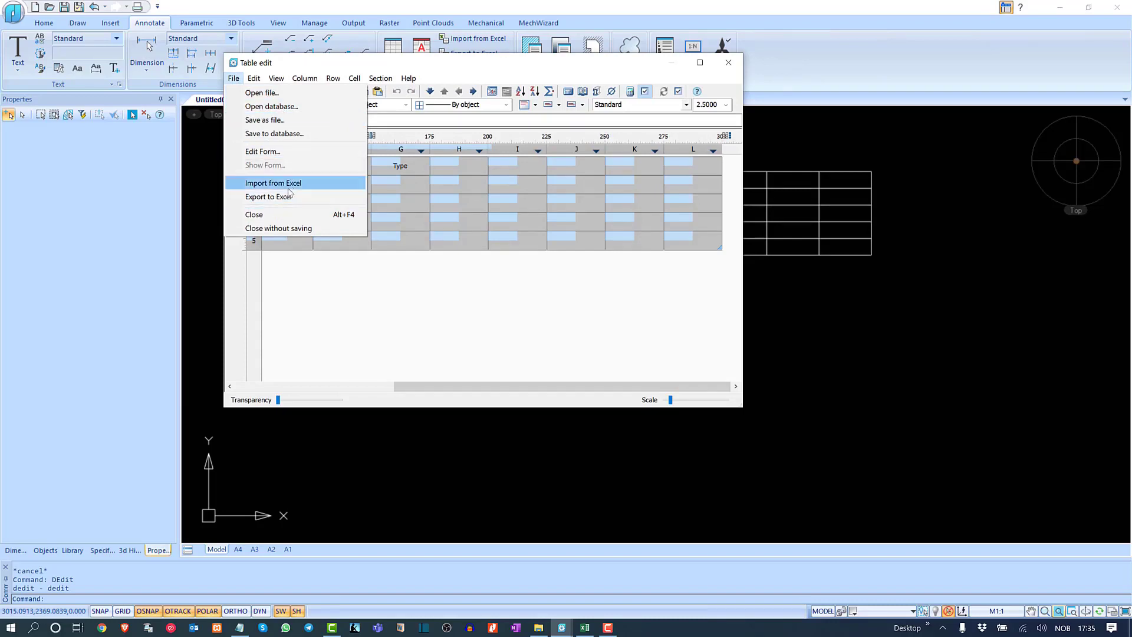
left_click(304, 201)
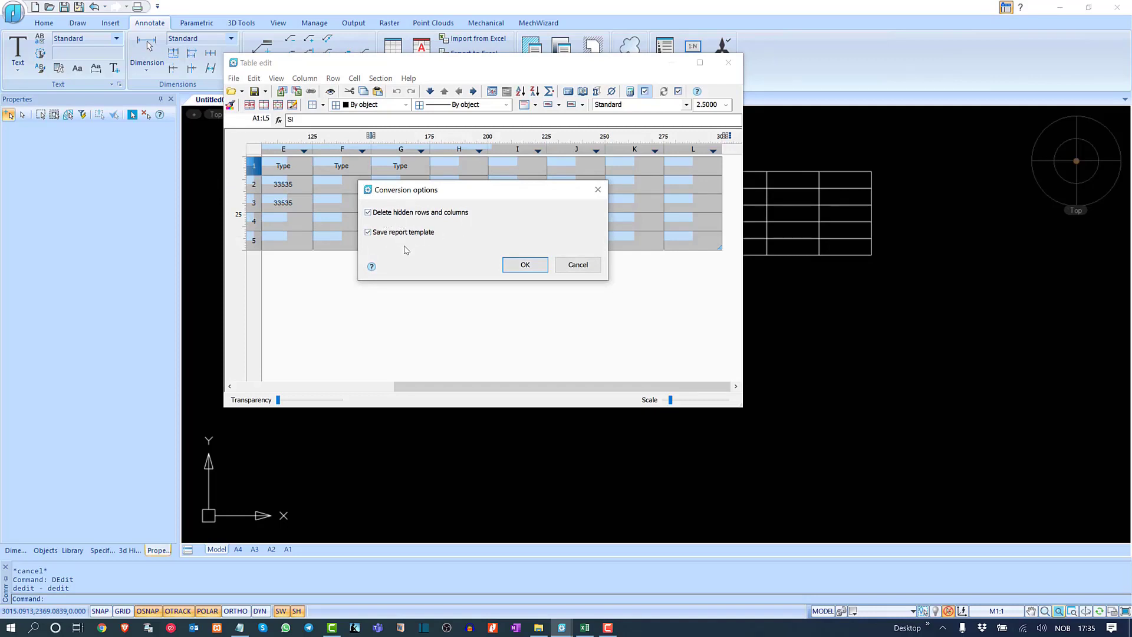
left_click(527, 265)
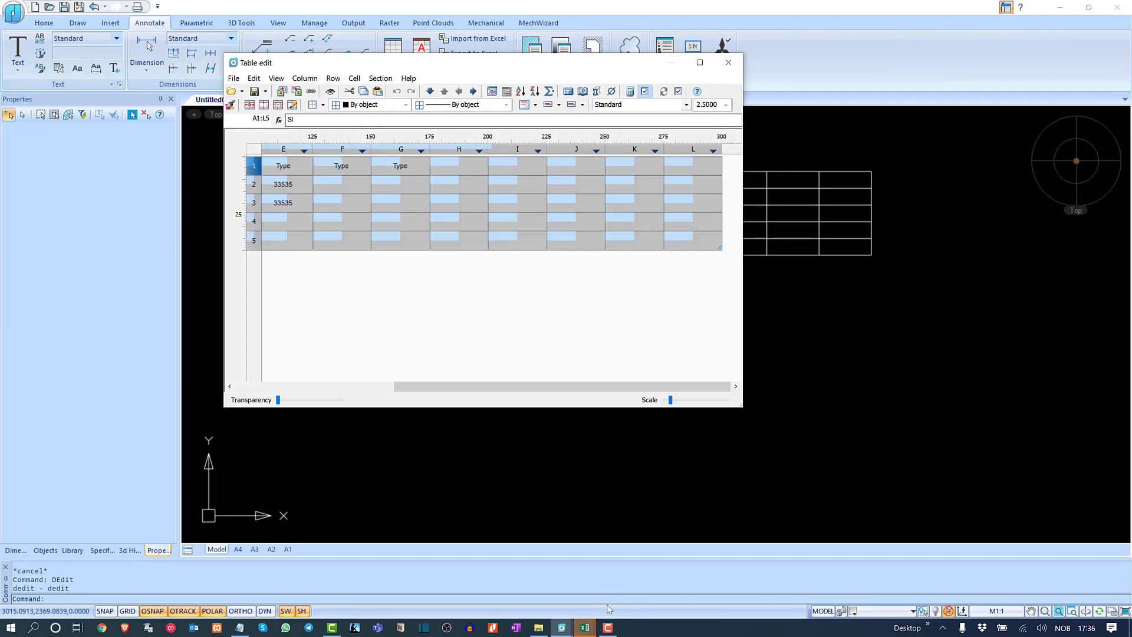
Step: Switch to Excel to view the exported table in Sheet1, and close that workbook without saving
left_click(584, 627)
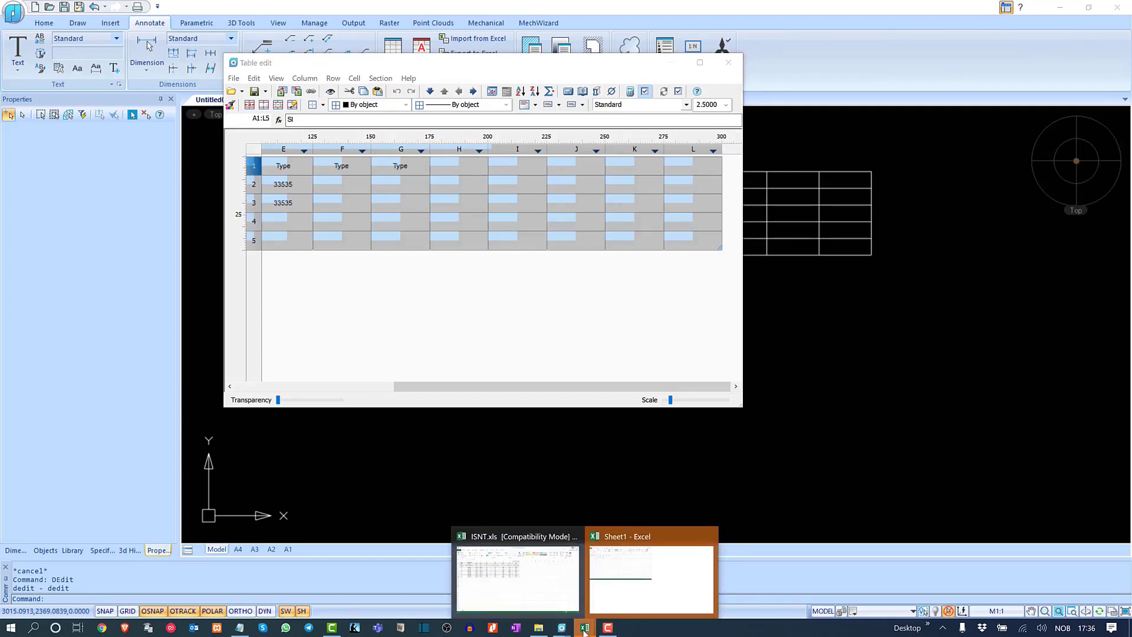
left_click(633, 595)
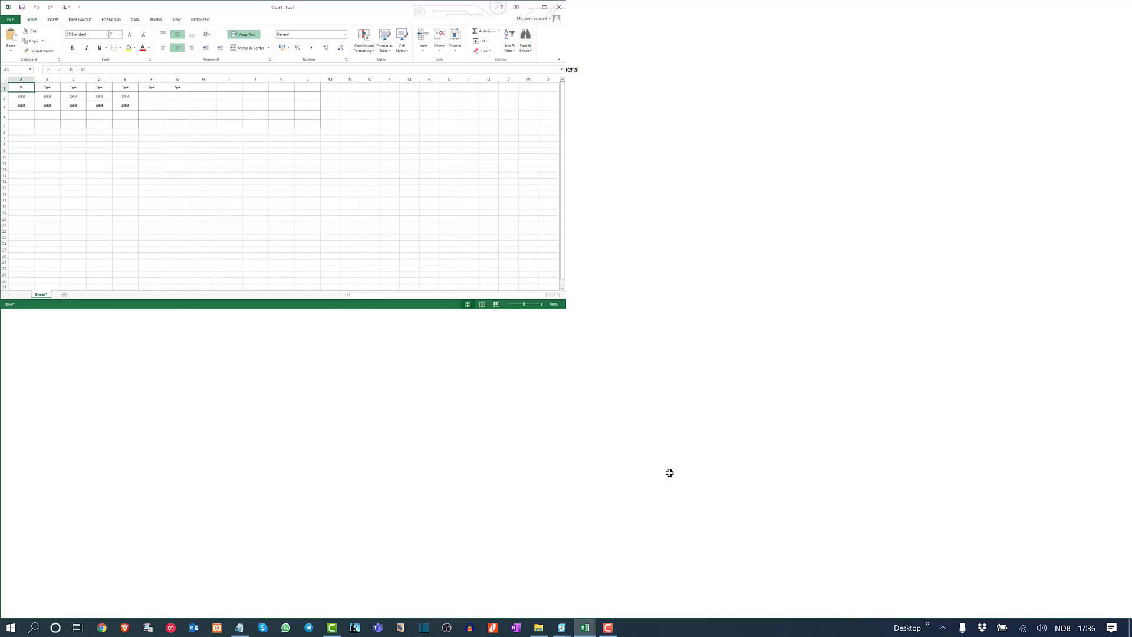
left_click(586, 629)
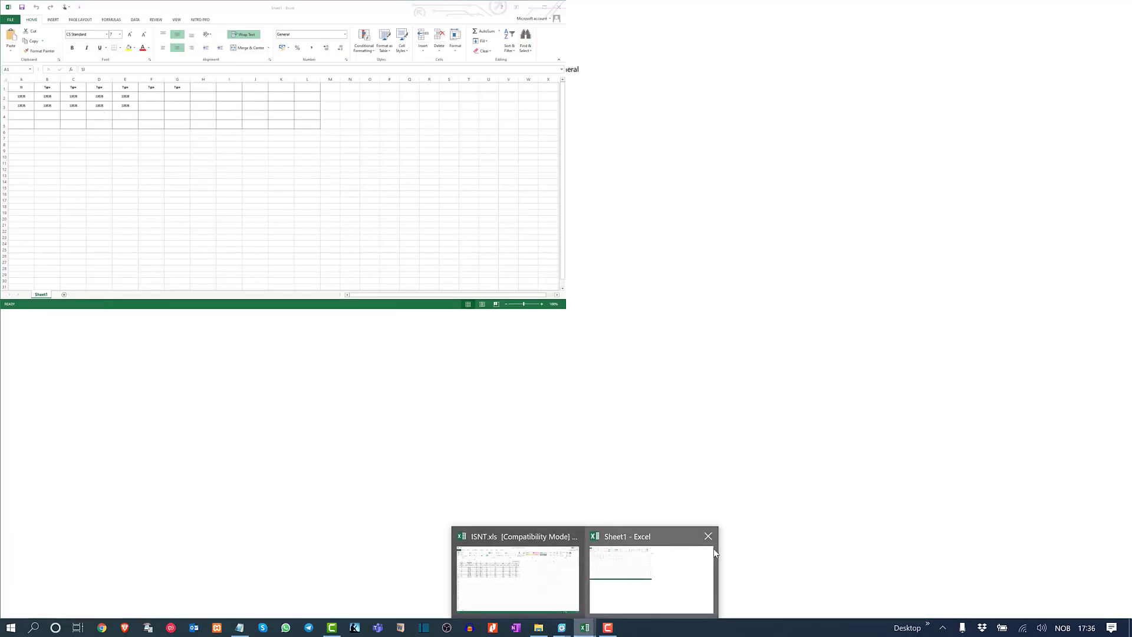
left_click(707, 536)
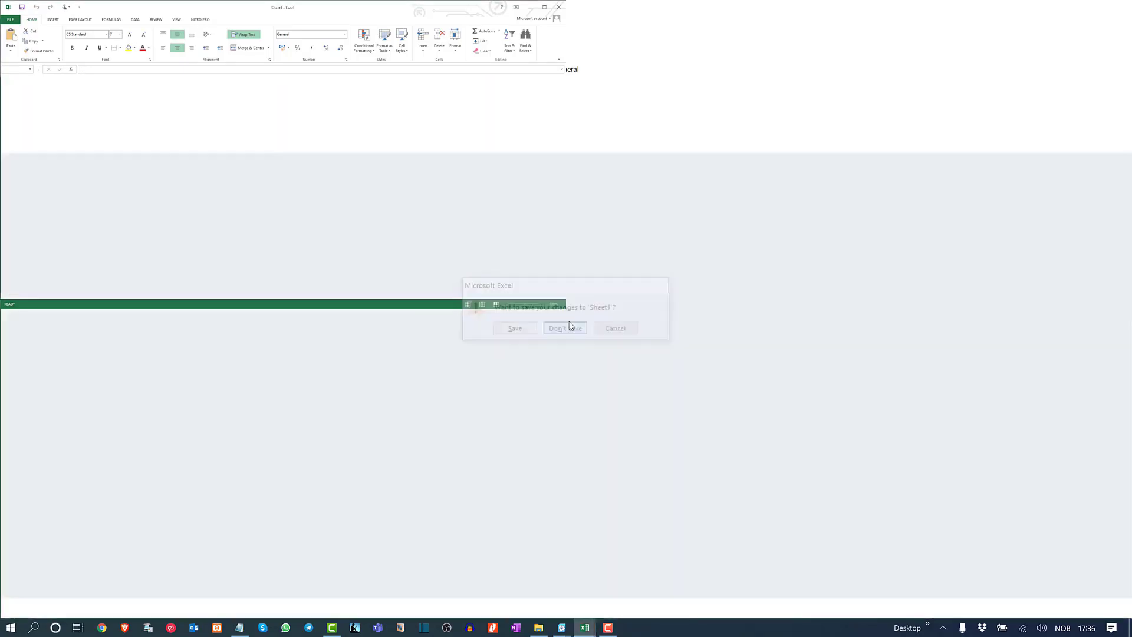
left_click(571, 325)
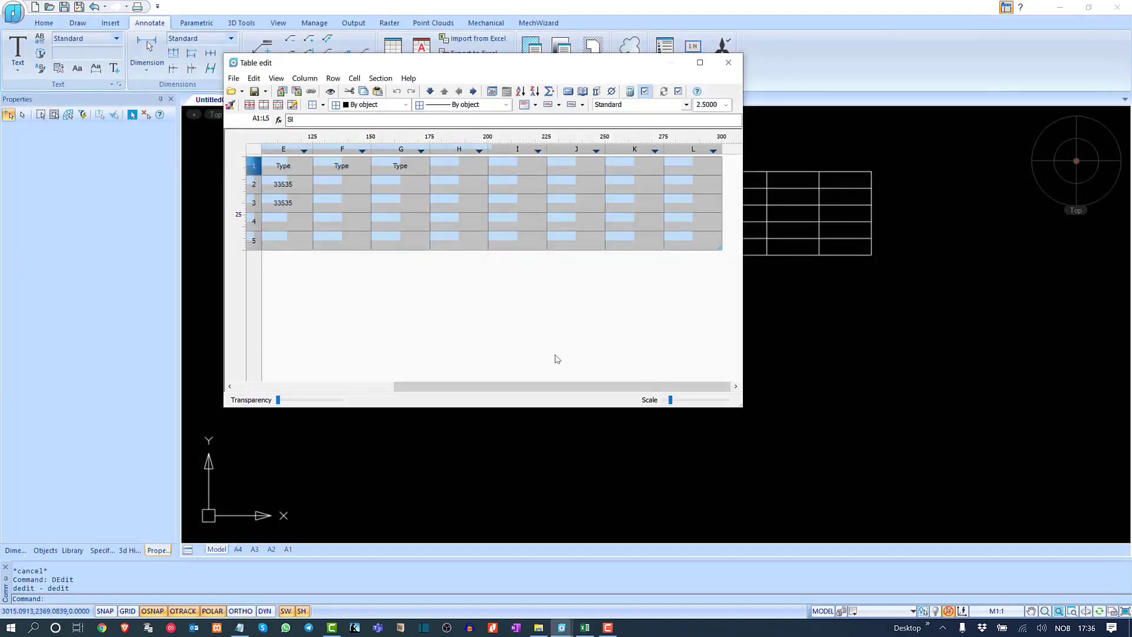
Step: Close the table editor, view the ISNT.xls workbook in Excel, and return to the drawing
left_click(729, 63)
left_click(585, 627)
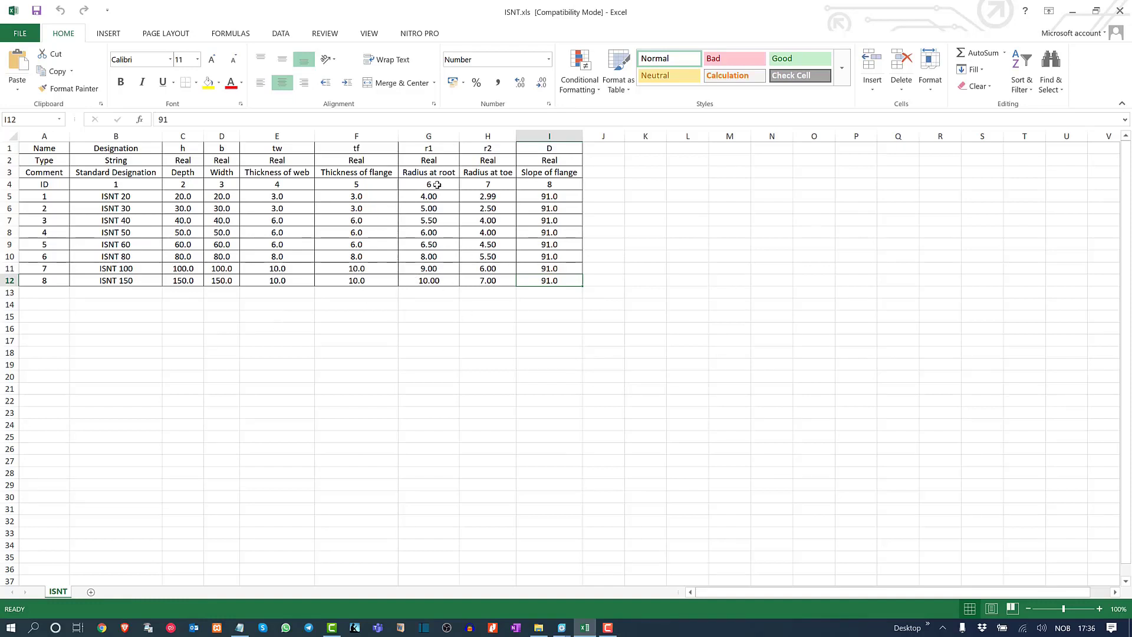
left_click(1074, 11)
Step: Erase the existing custom table from the drawing
left_click(589, 351)
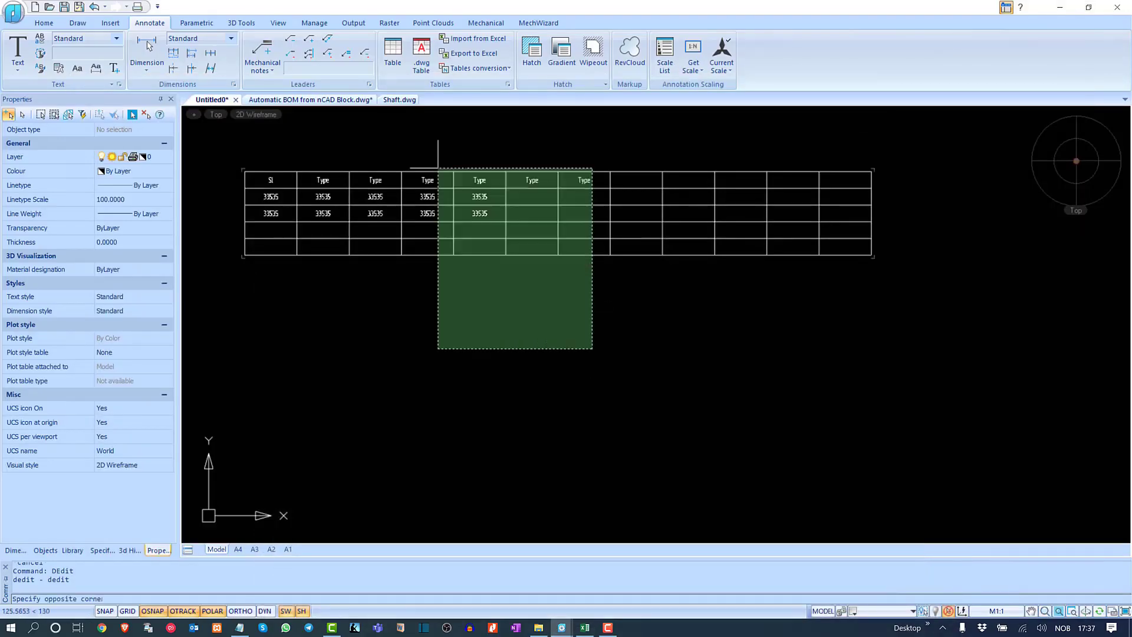
left_click(419, 147)
type("e")
key("Return")
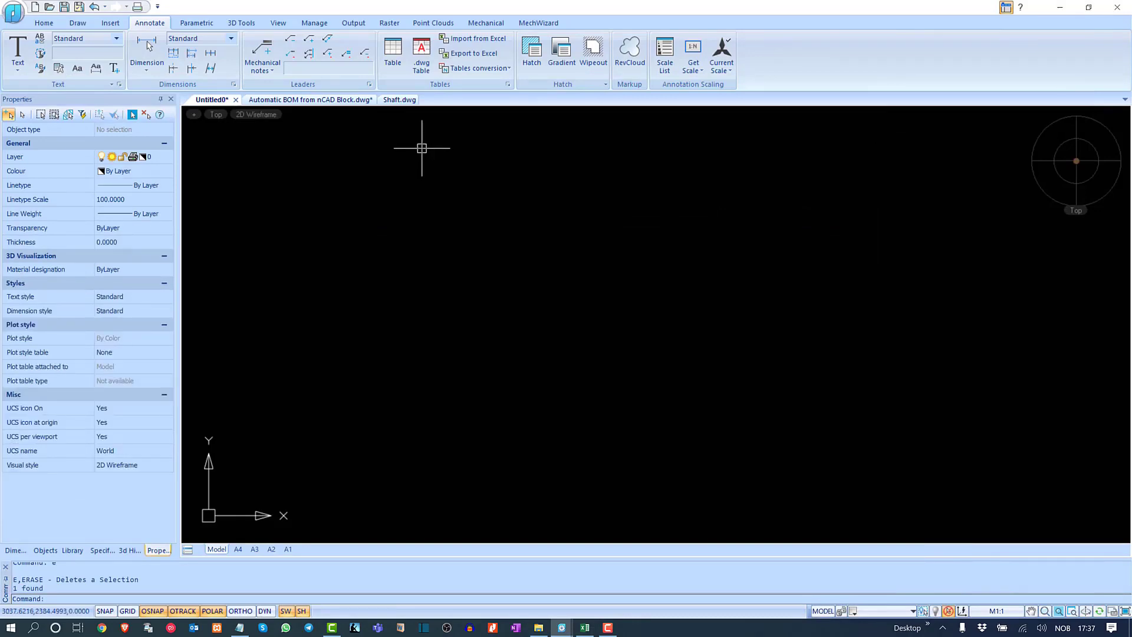
Step: Create a table by importing the open ISNT.xls sheet from Excel, and place it in the empty drawing area
left_click(392, 53)
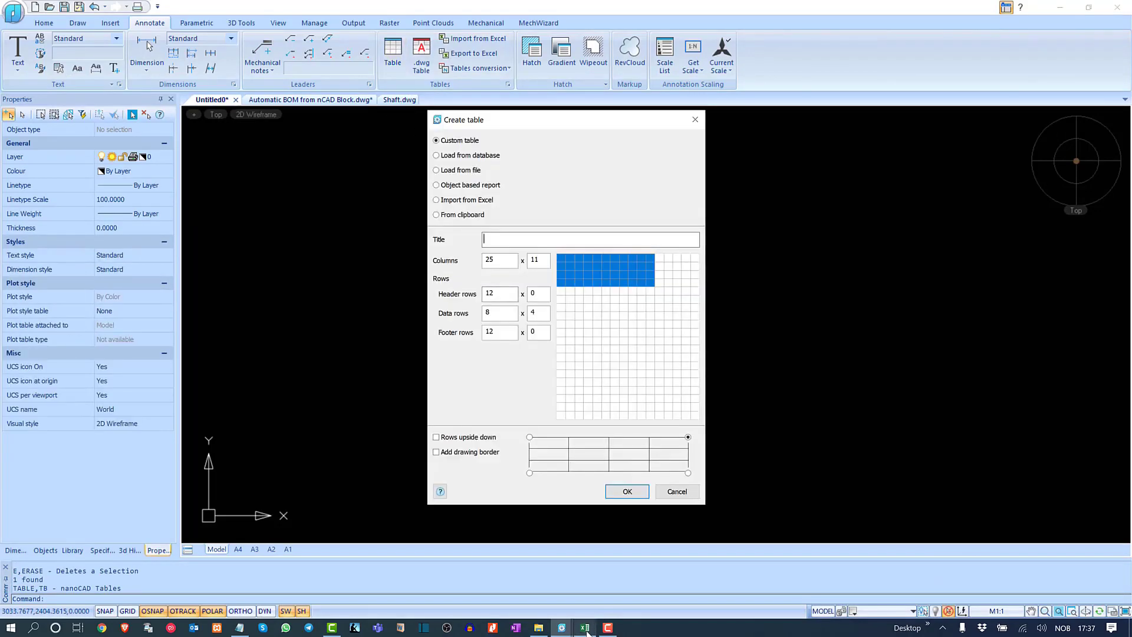
left_click(585, 629)
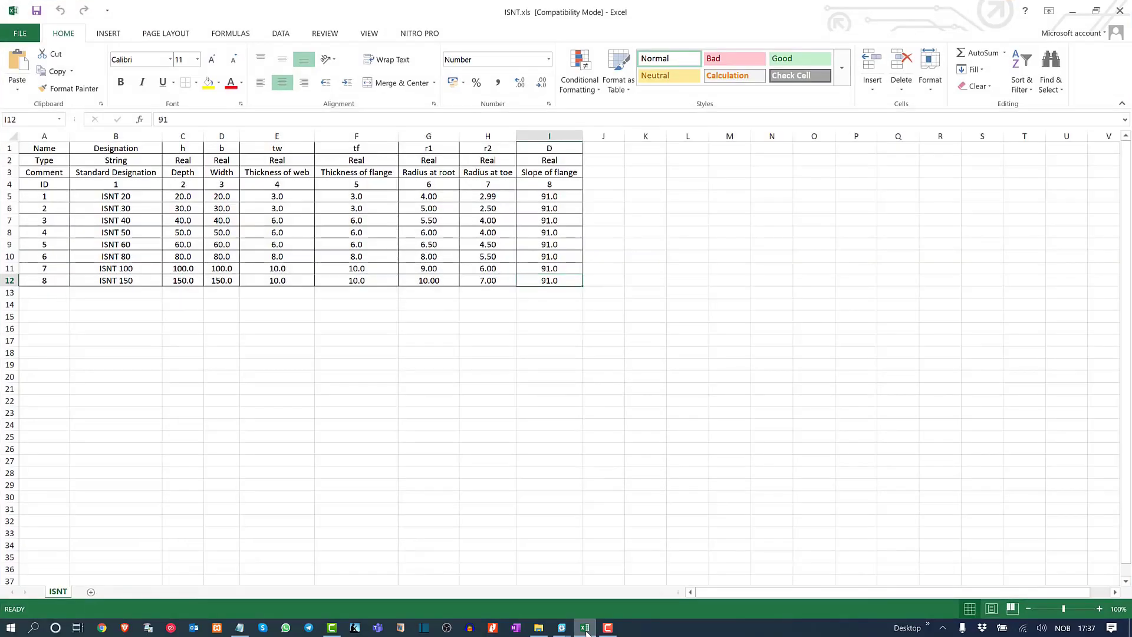
left_click(585, 629)
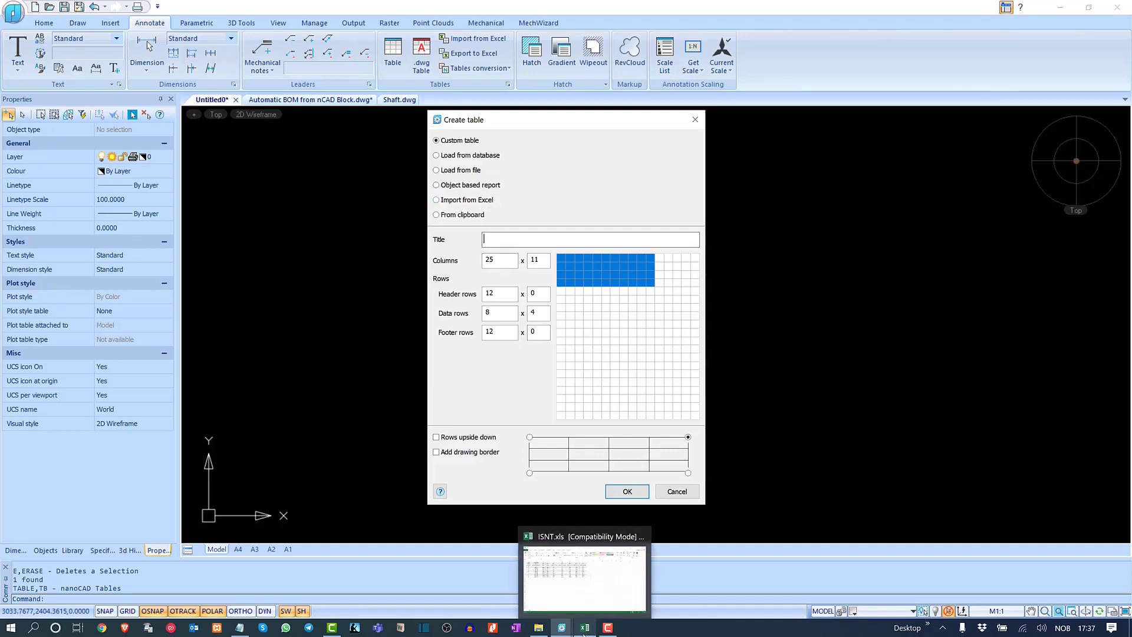
left_click(453, 202)
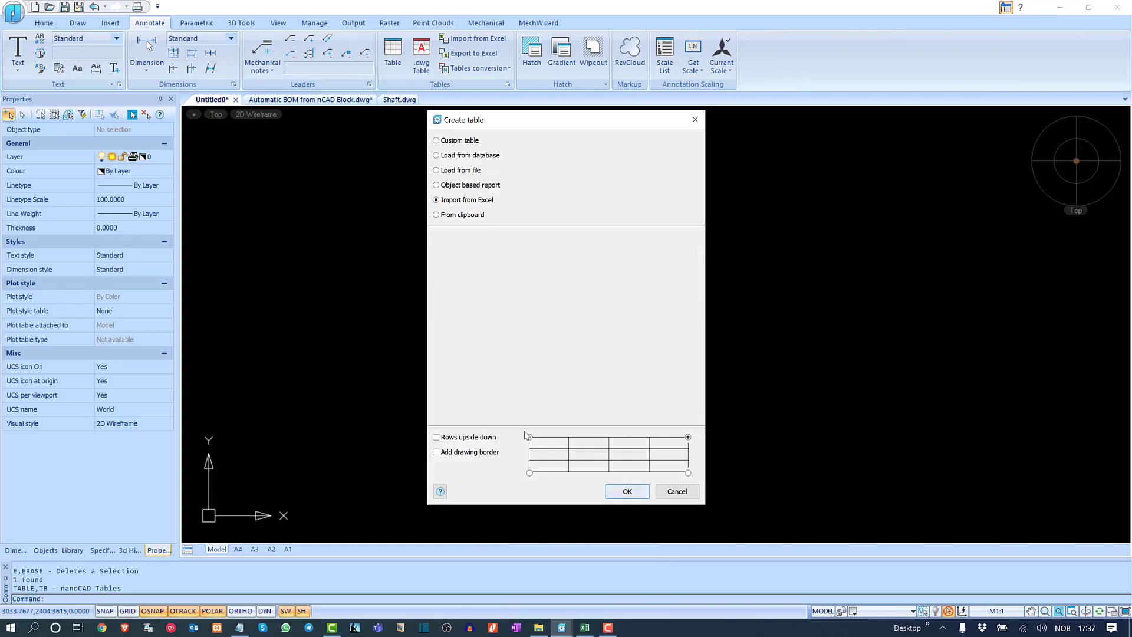
left_click(626, 492)
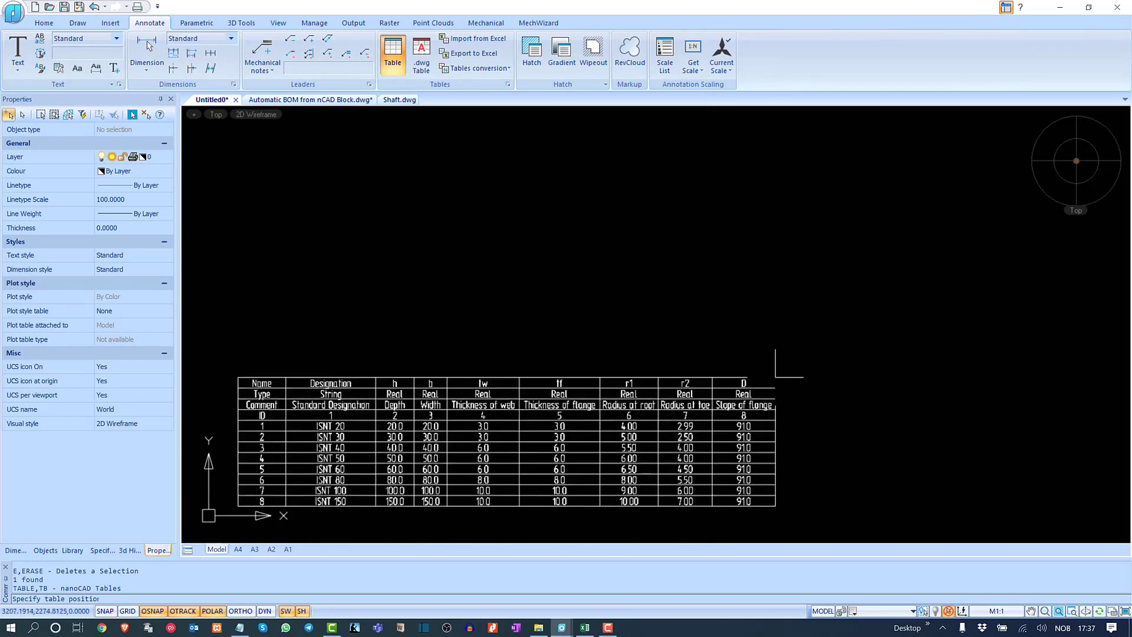
left_click(855, 226)
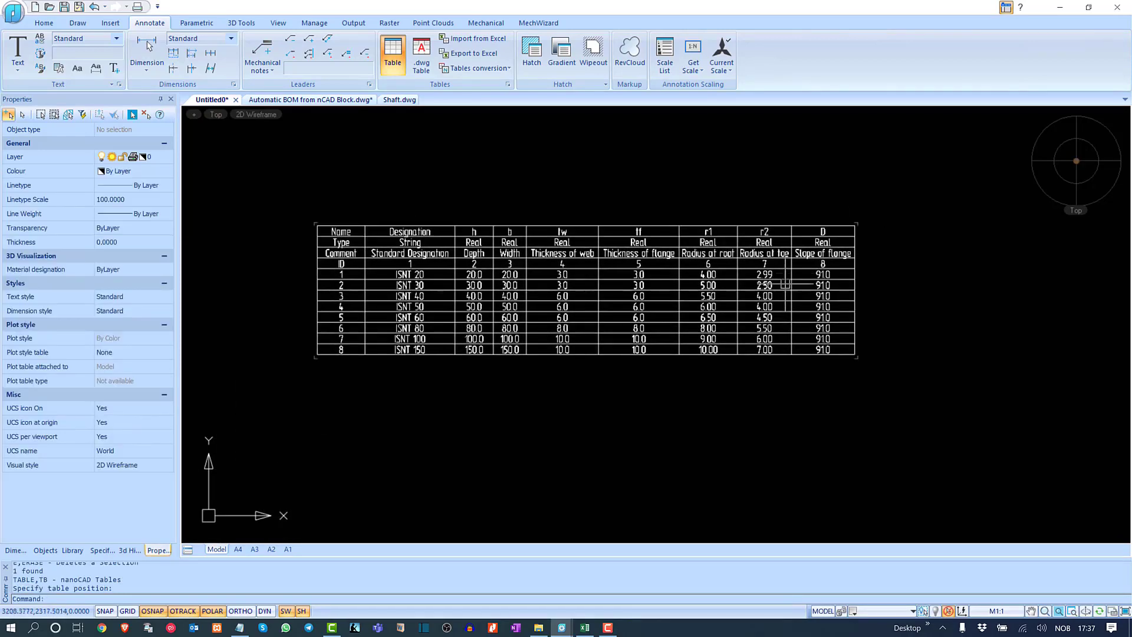
scroll(565, 271, "up", 2)
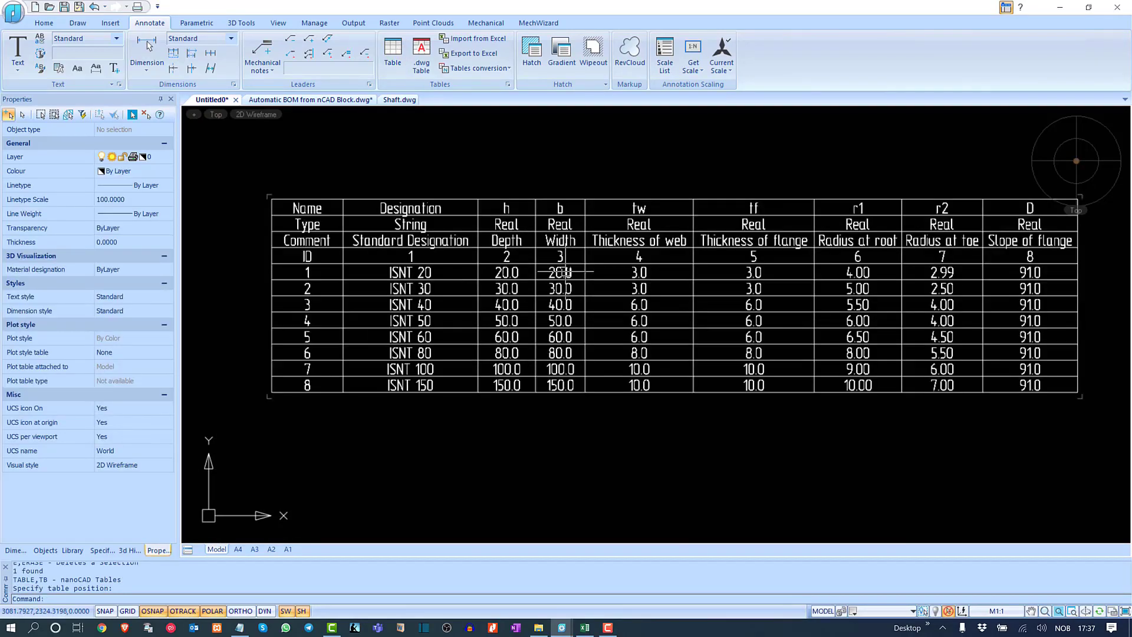
Step: Edit the imported table, setting the slope of flange value in the ISNT 150 row to 1000, and close the table editor
scroll(473, 285, "up", 1)
scroll(386, 207, "up", 3)
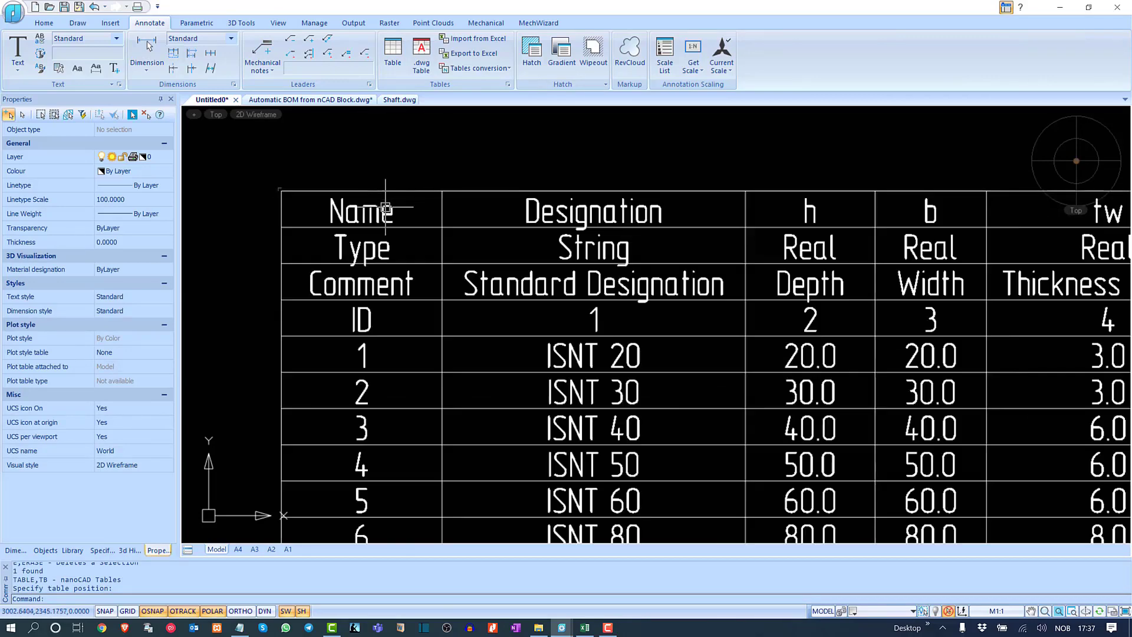
double_click(385, 208)
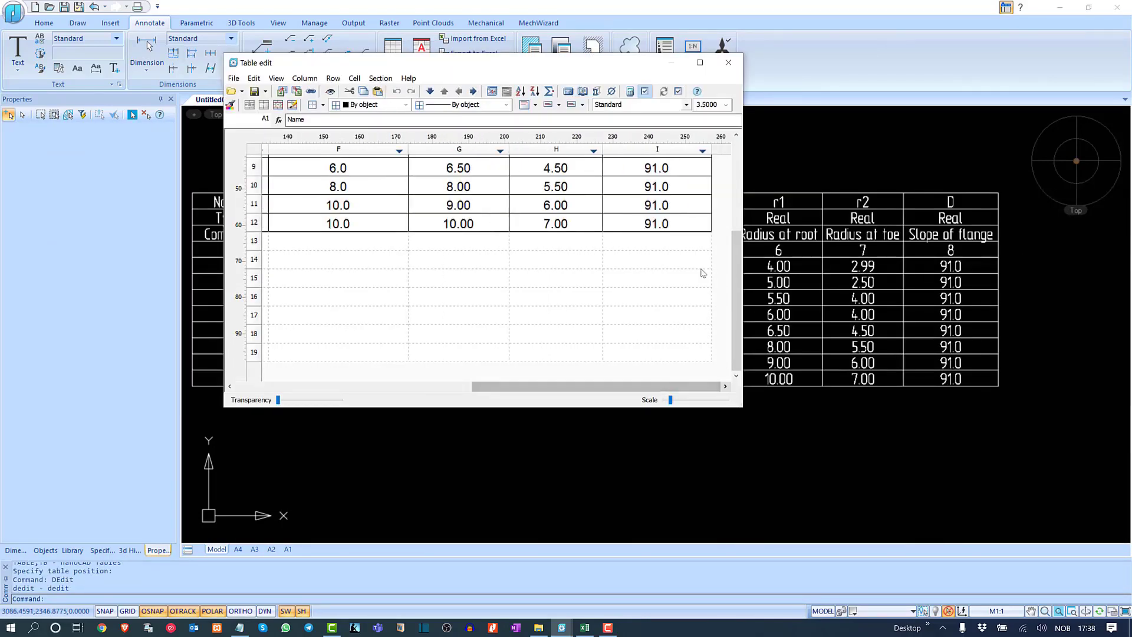
left_click(685, 222)
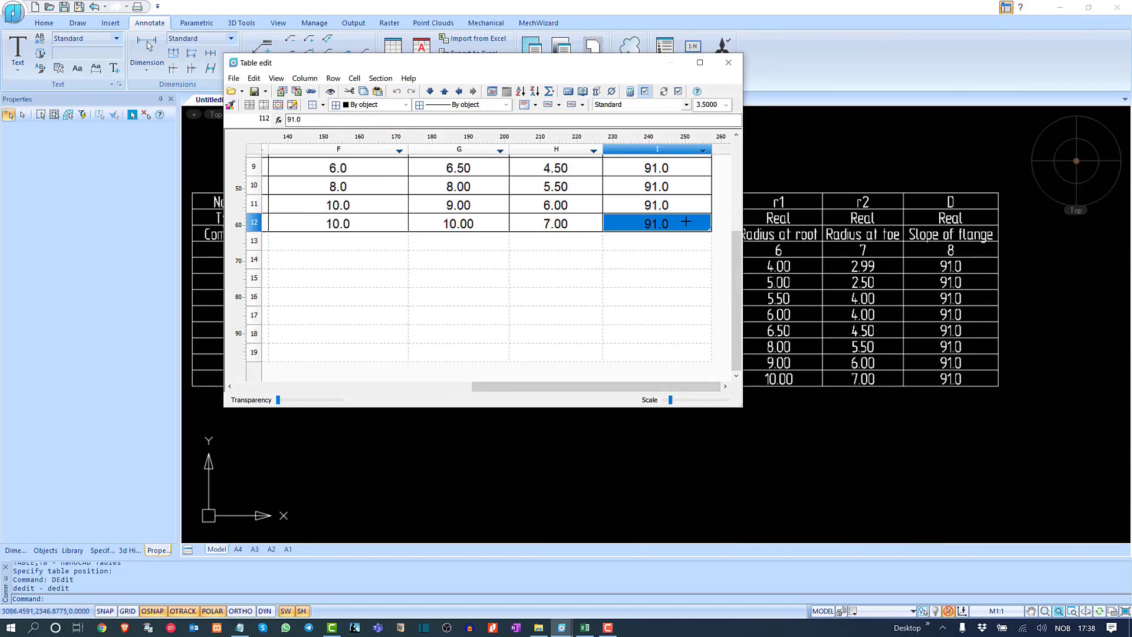
type("10.")
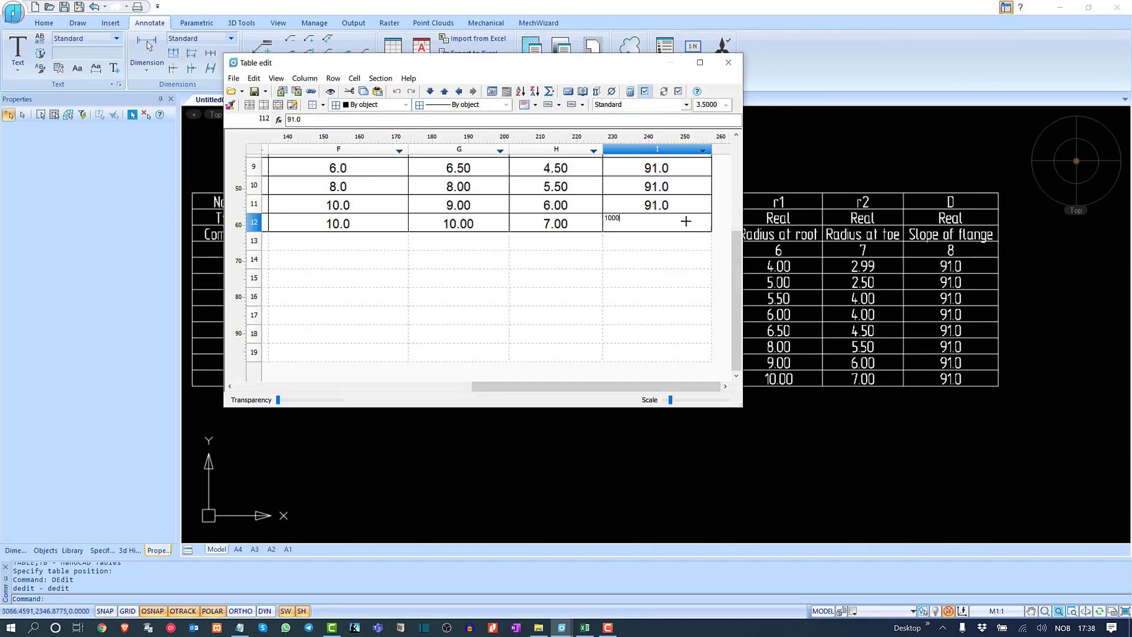
type("00")
left_click(684, 318)
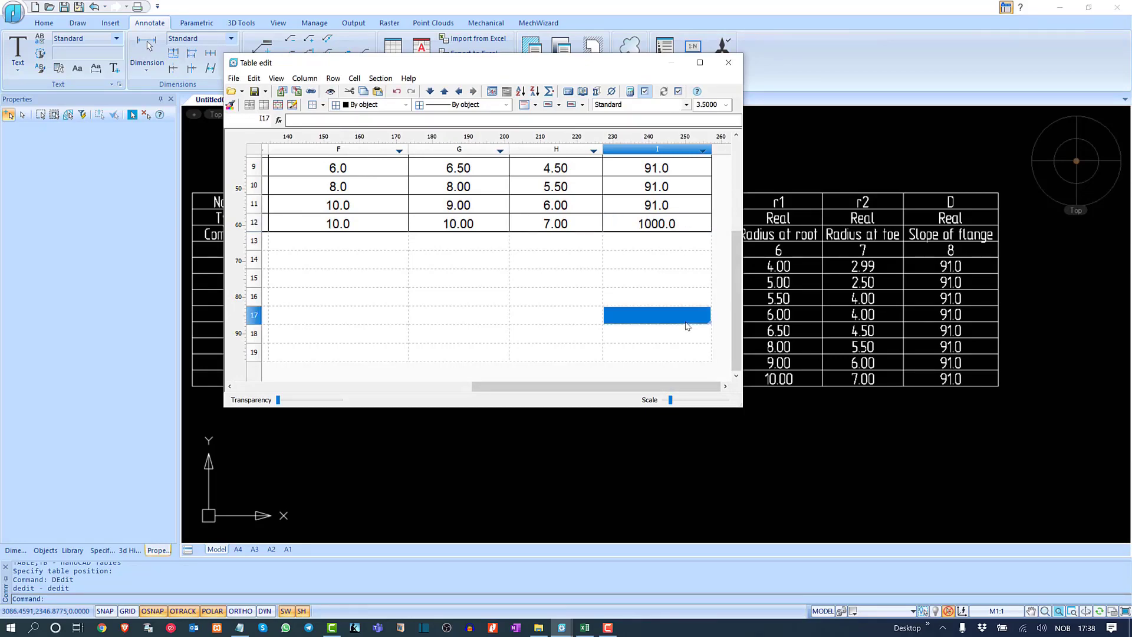
left_click(728, 62)
Step: Inspect the edited slope of flange value in the drawing's table and undo the last table edit
scroll(833, 367, "up", 4)
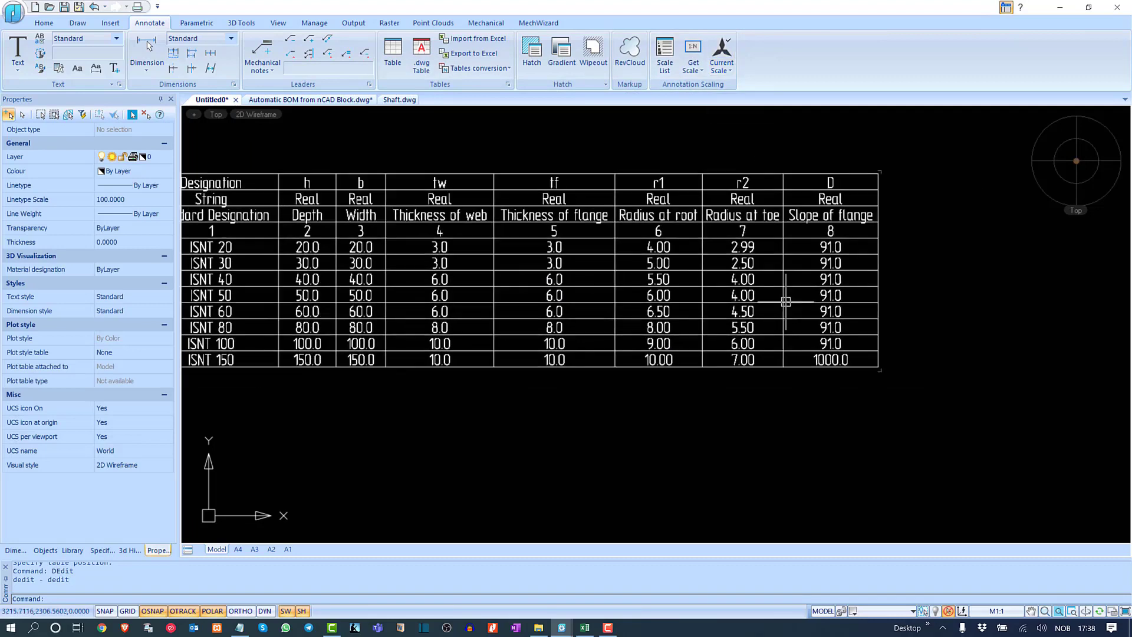
scroll(833, 366, "up", 2)
scroll(731, 397, "up", 2)
key("ctrl+z")
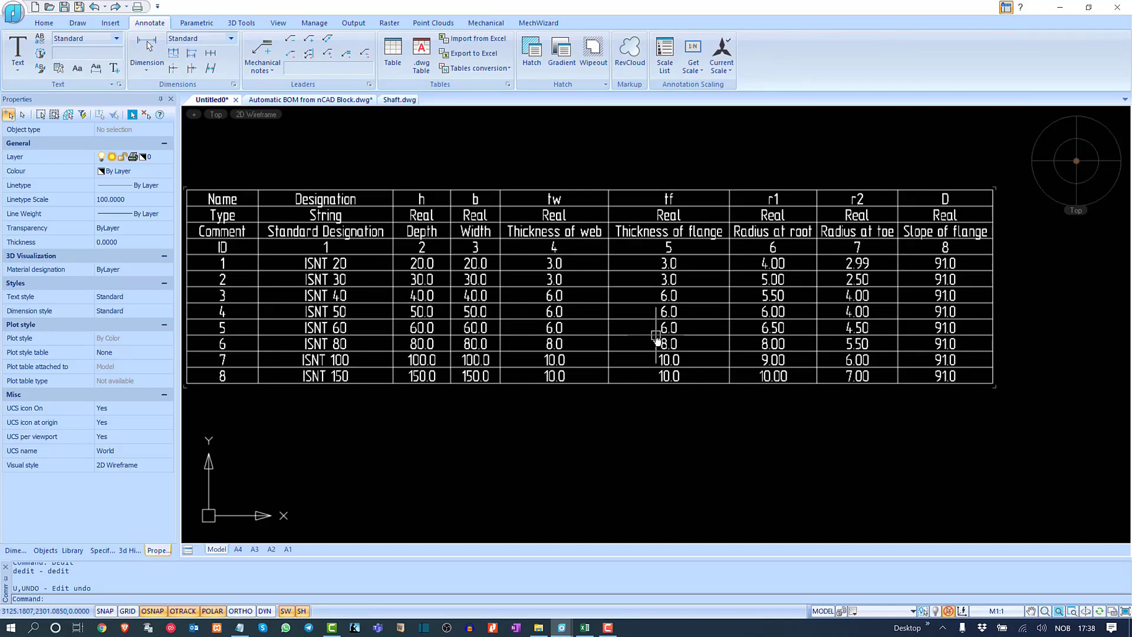
Step: Reopen the imported table in the table editor, review its file, database and Excel commands, and close the editor
left_click(318, 197)
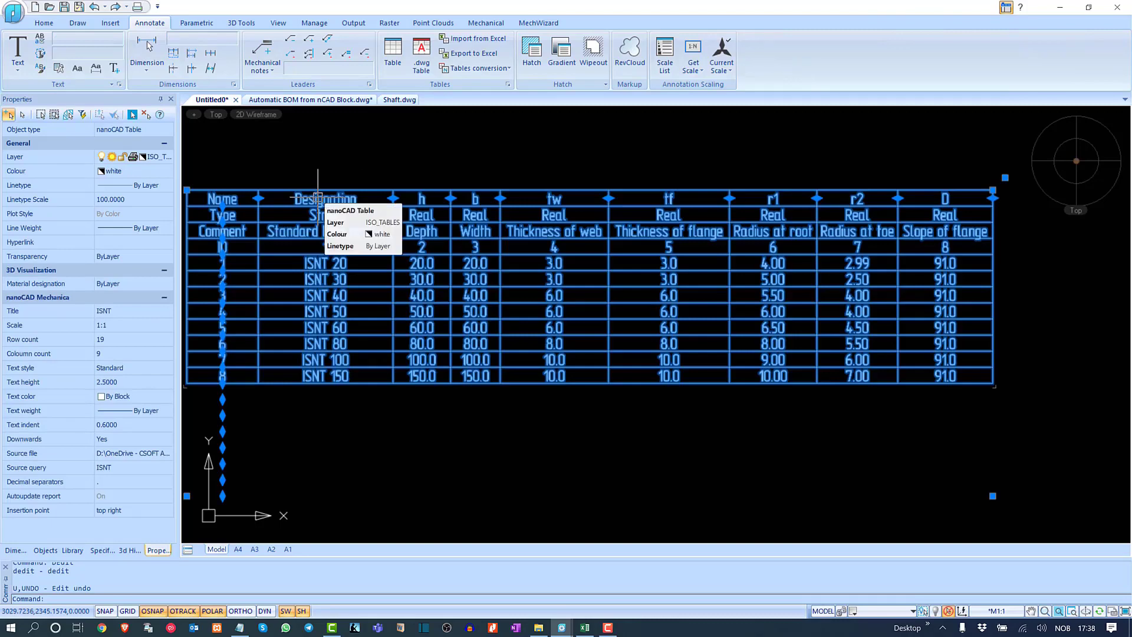
double_click(331, 198)
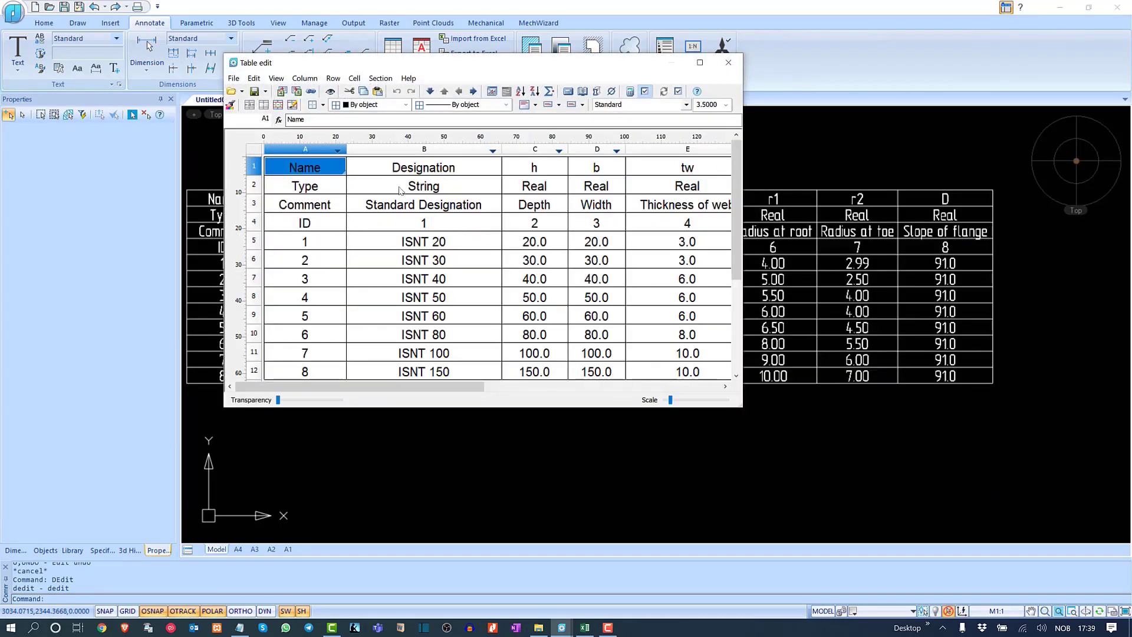
left_click(234, 79)
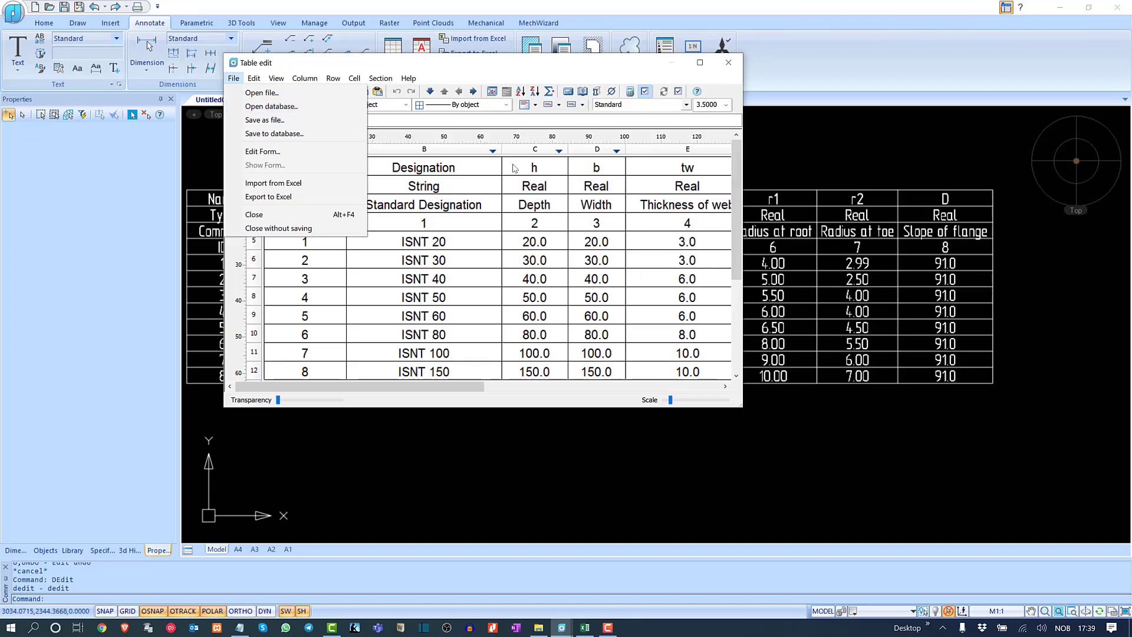
left_click(638, 76)
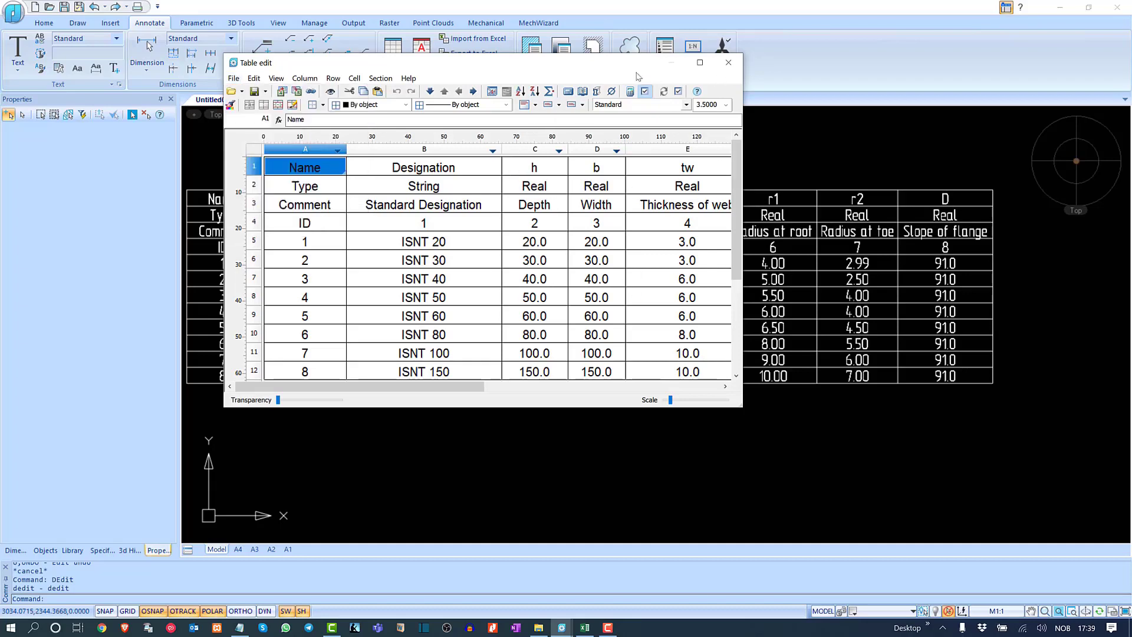
left_click(728, 63)
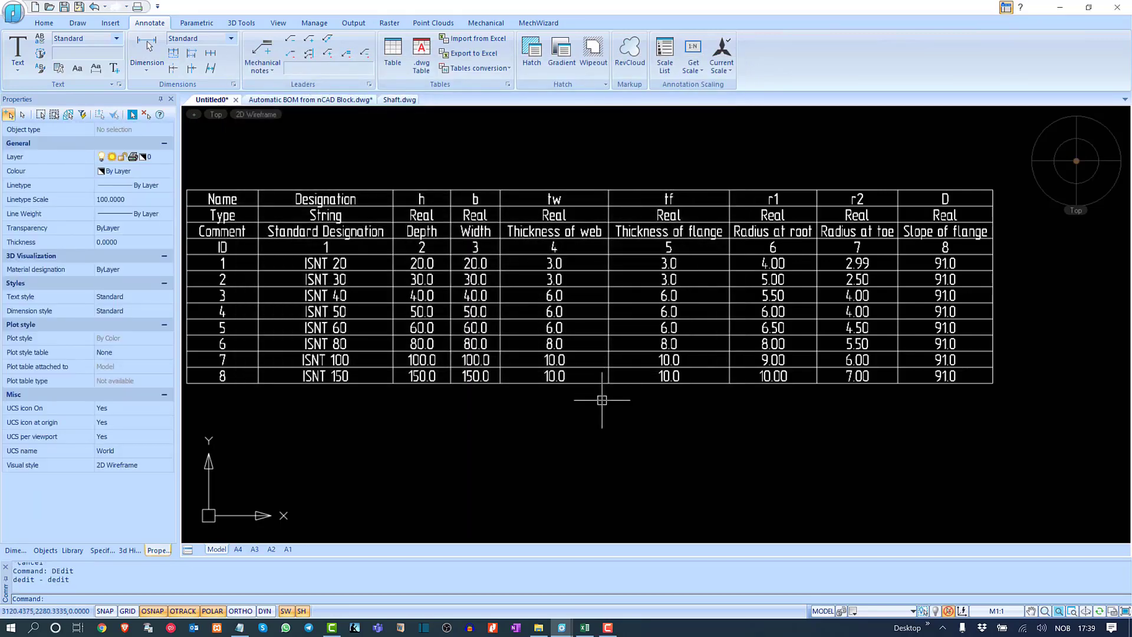
Step: Switch to the Shaft.dwg drawing and examine the shaft assembly, its end views and the parts list
scroll(567, 390, "down", 5)
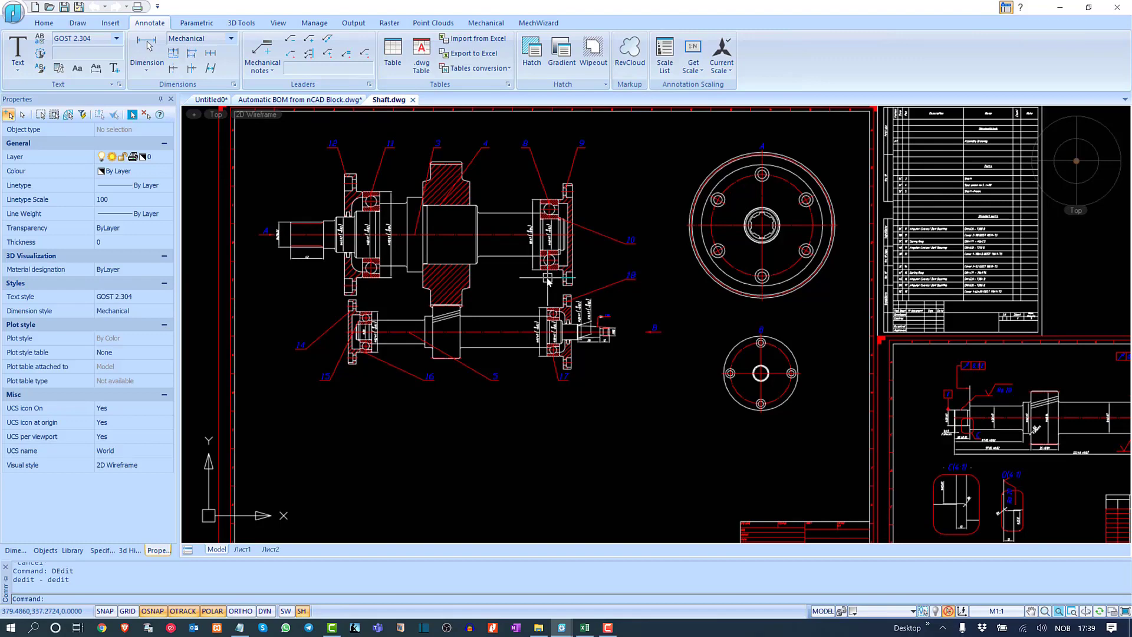
middle_click_drag(405, 226, 434, 306)
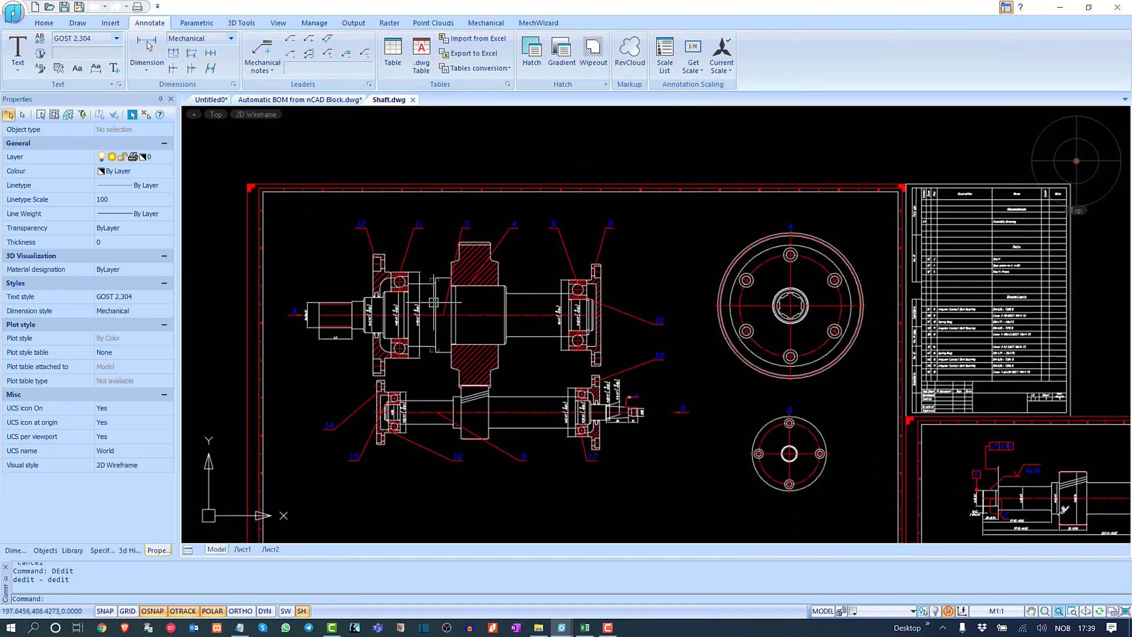
scroll(498, 286, "up", 3)
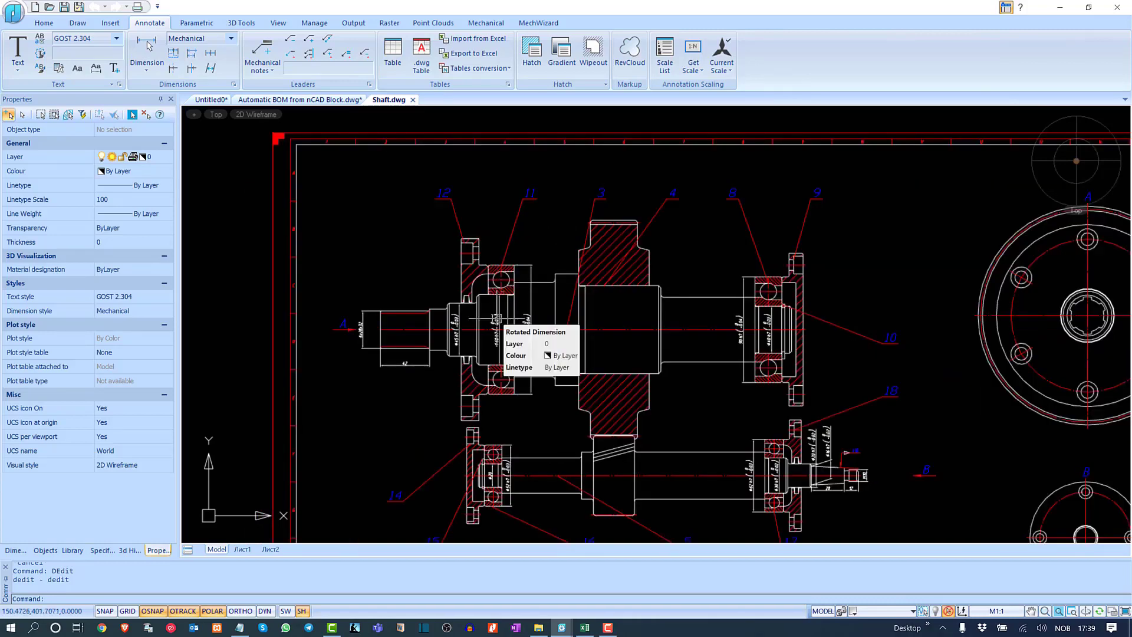
middle_click_drag(498, 319, 452, 295)
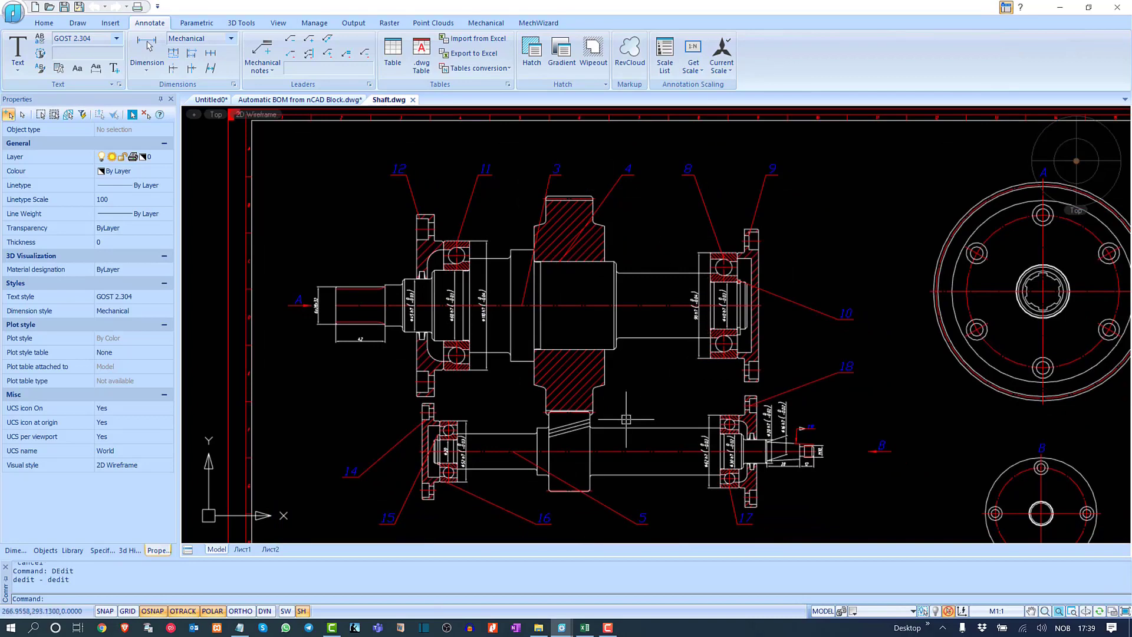
middle_click_drag(727, 391, 307, 302)
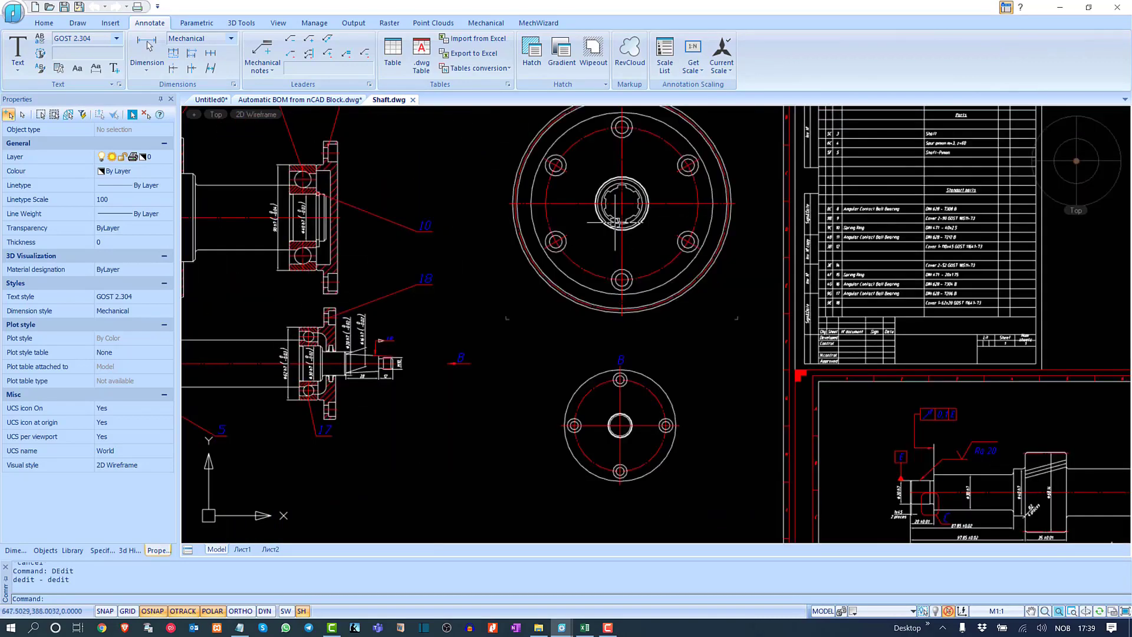
middle_click_drag(724, 307, 449, 366)
scroll(624, 197, "up", 3)
middle_click_drag(624, 197, 667, 441)
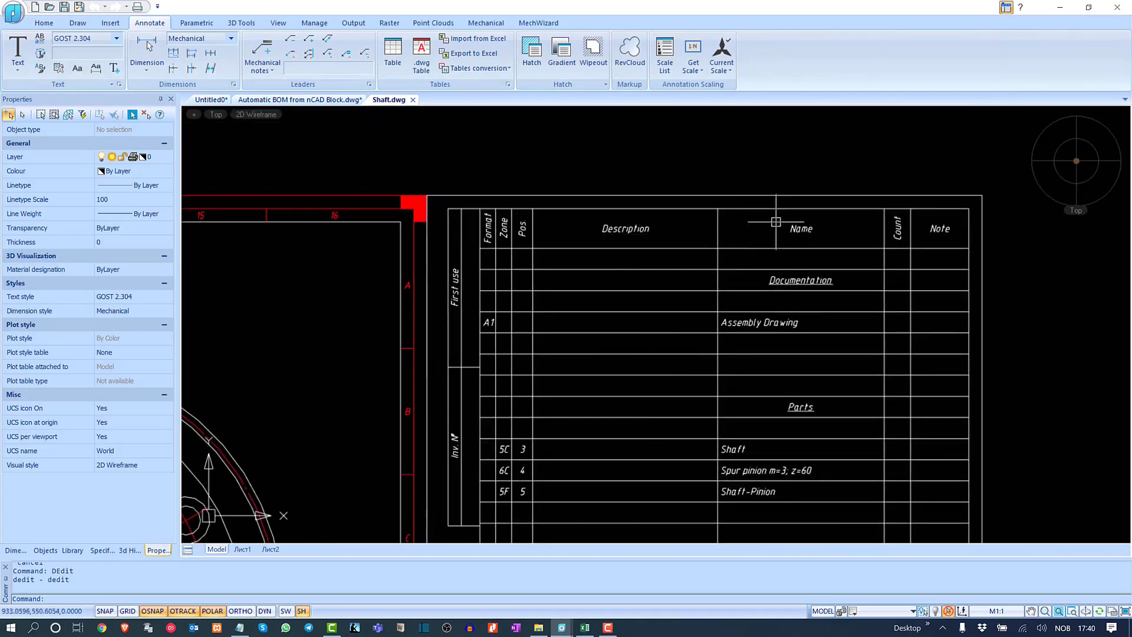
Step: Examine the dimensioned shaft detail sheet, the load diagrams and the deflection graphs on the other sheets
scroll(696, 142, "down", 5)
mouse_move(687, 162)
middle_mouse_down()
mouse_move(648, 287)
mouse_move(569, 153)
middle_mouse_up()
scroll(600, 295, "up", 2)
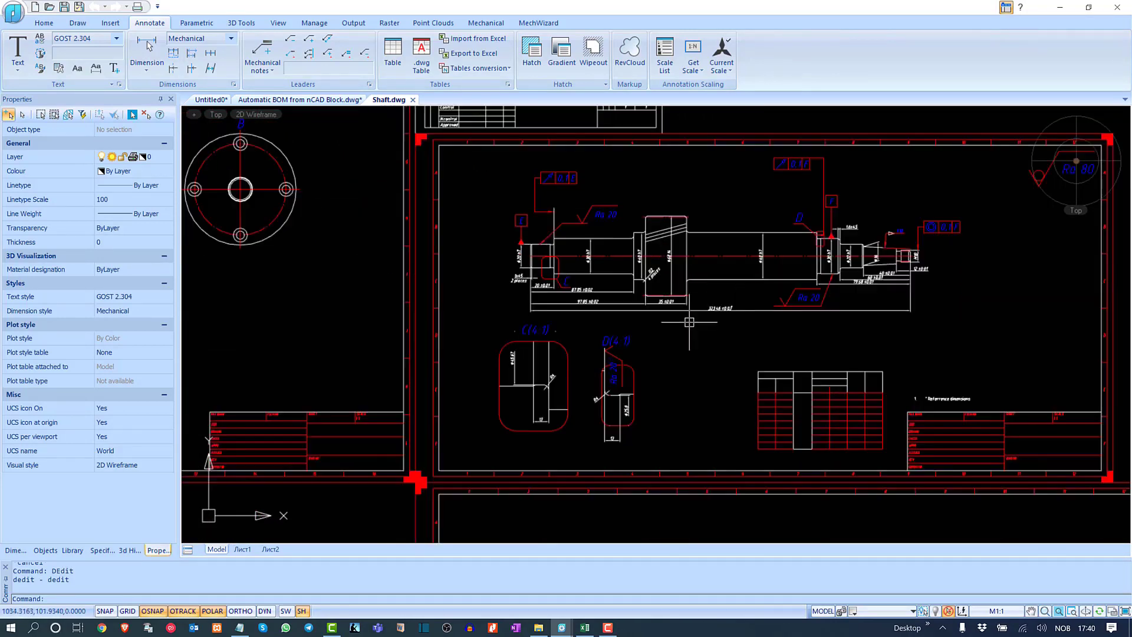
scroll(600, 295, "up", 2)
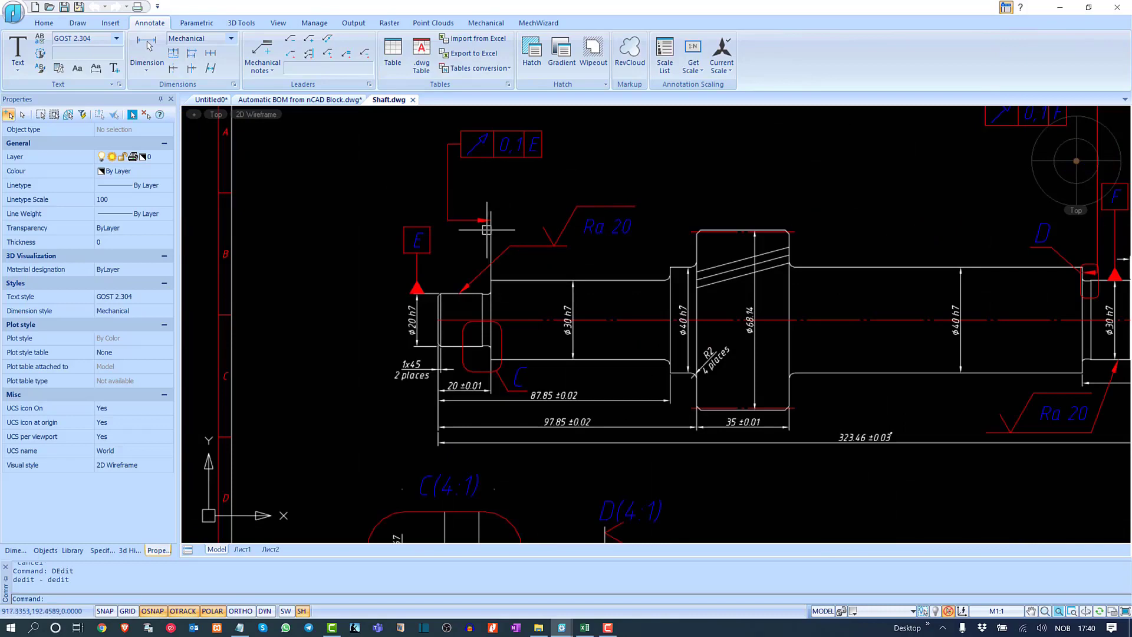
middle_click_drag(906, 231, 485, 281)
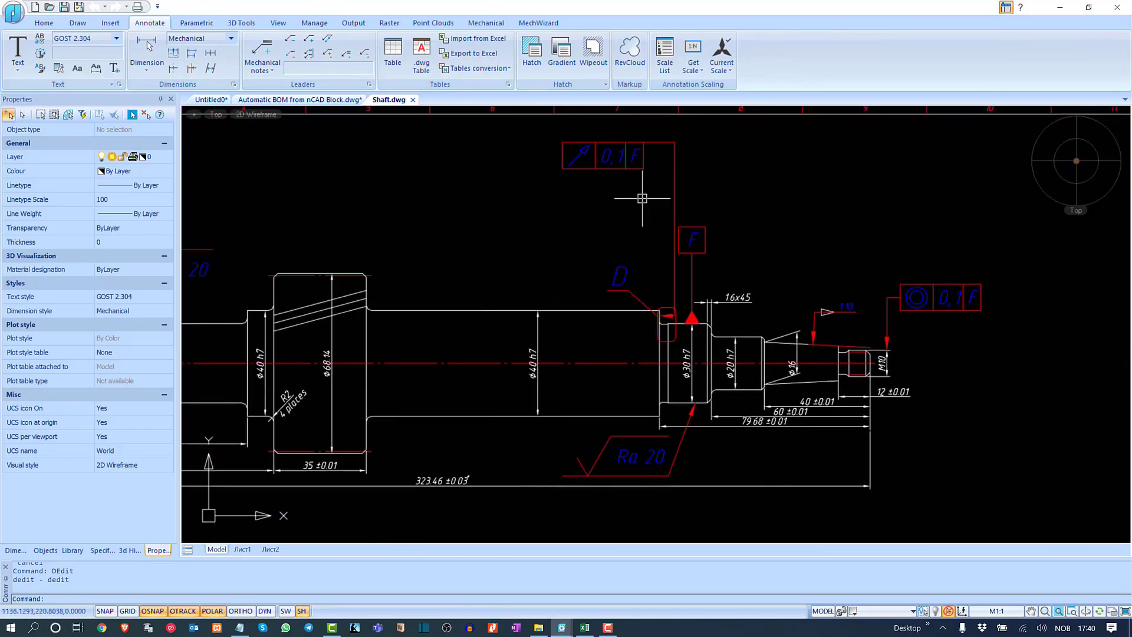
scroll(844, 199, "down", 4)
scroll(845, 200, "down", 4)
scroll(791, 221, "up", 3)
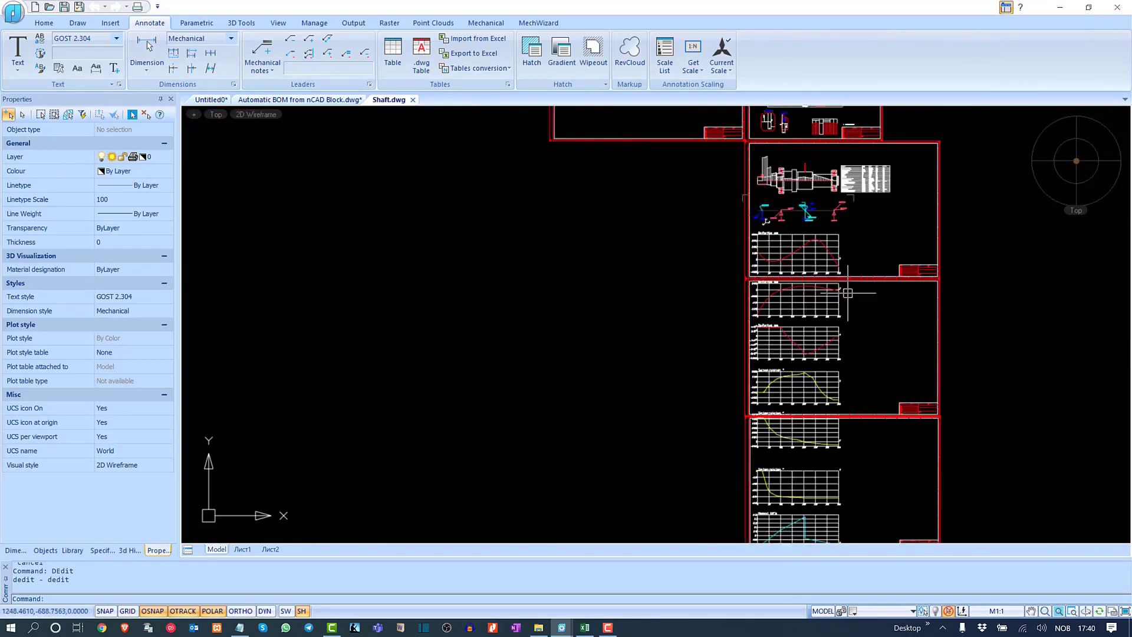
scroll(790, 221, "up", 3)
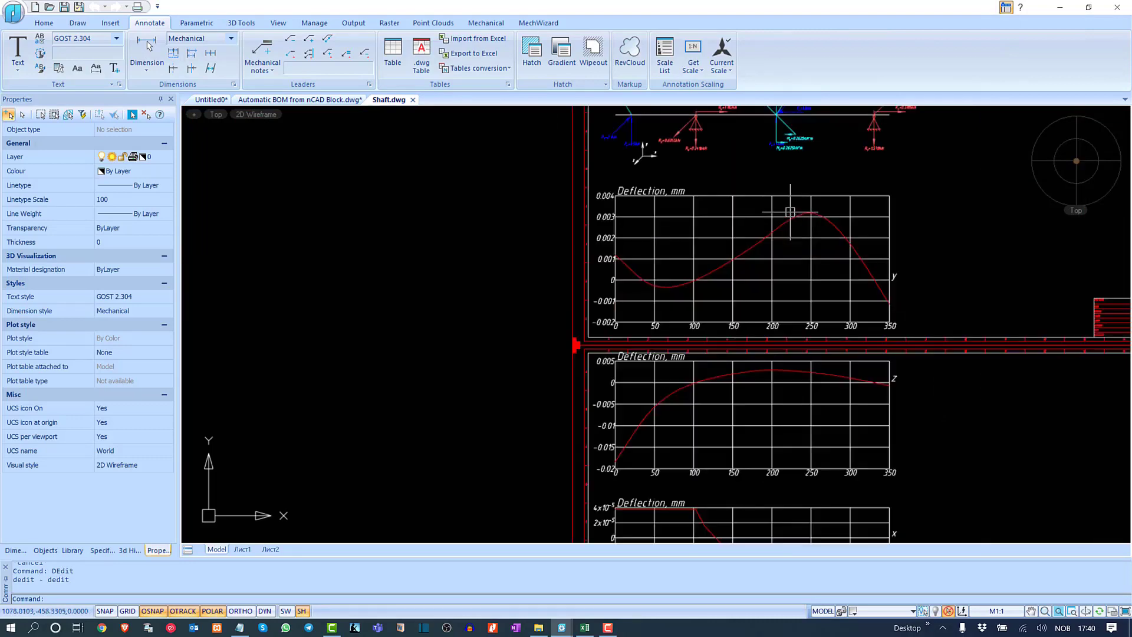
middle_click_drag(791, 195, 793, 424)
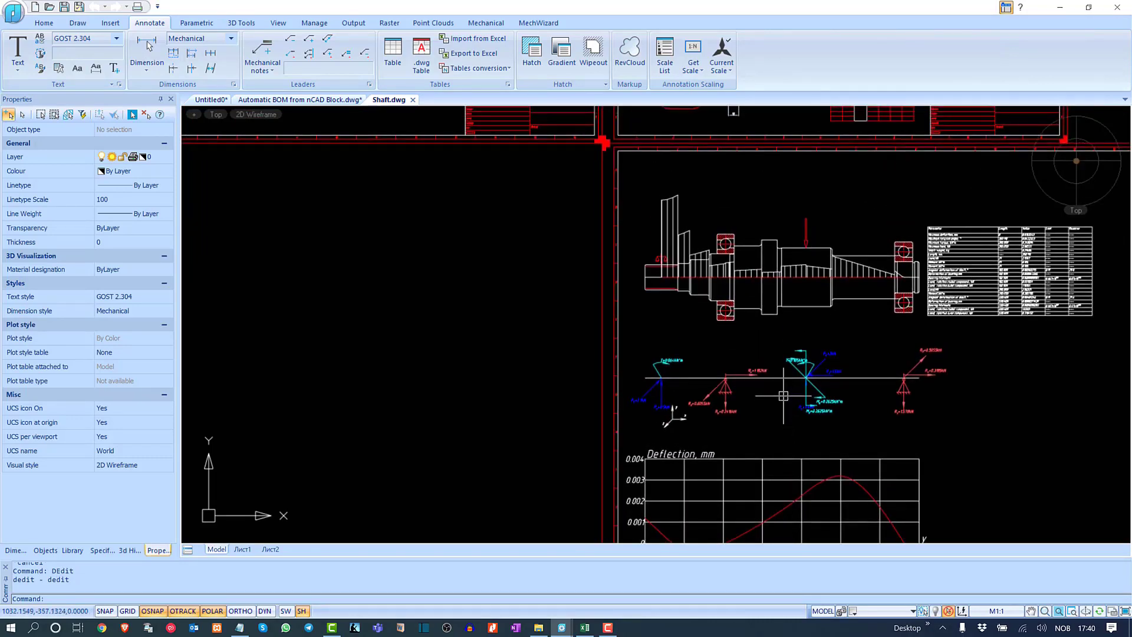
mouse_move(817, 474)
middle_mouse_down()
mouse_move(799, 472)
mouse_move(798, 273)
middle_mouse_up()
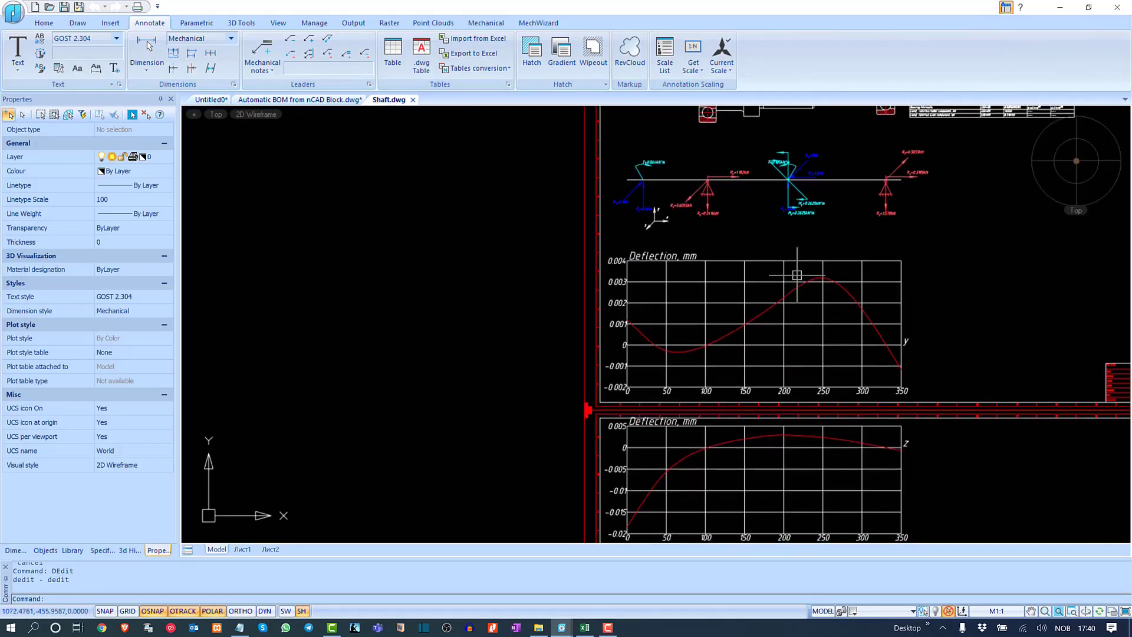
scroll(782, 465, "down", 8)
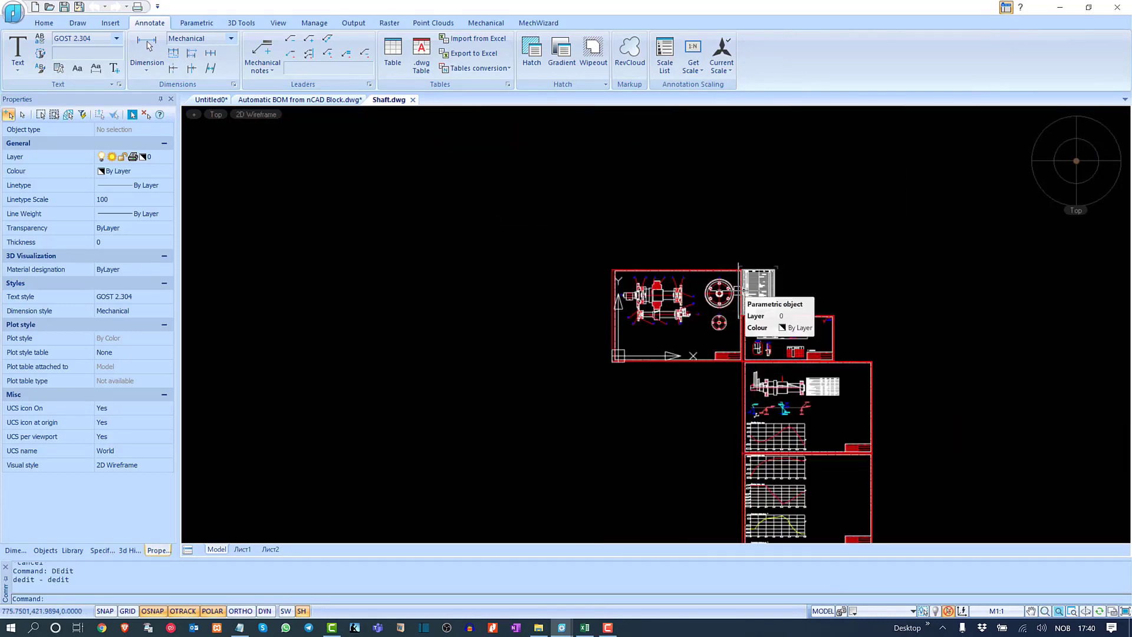
Step: Return to the shaft assembly view, start creating a table, and set its type to Object based report
scroll(644, 274, "up", 10)
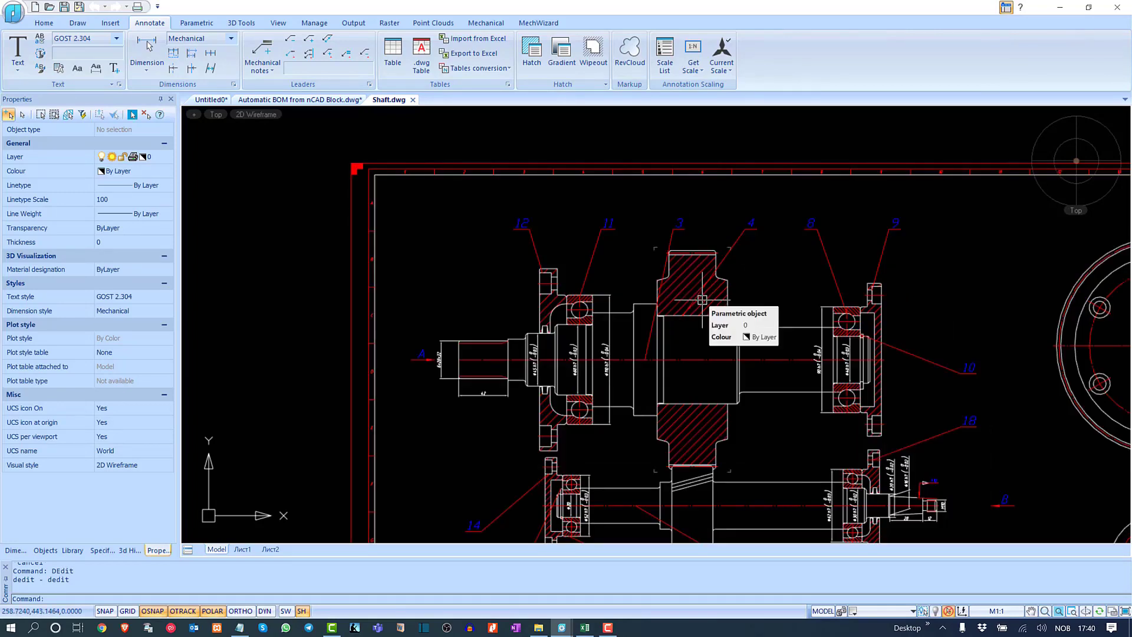
middle_click_drag(552, 297, 305, 268)
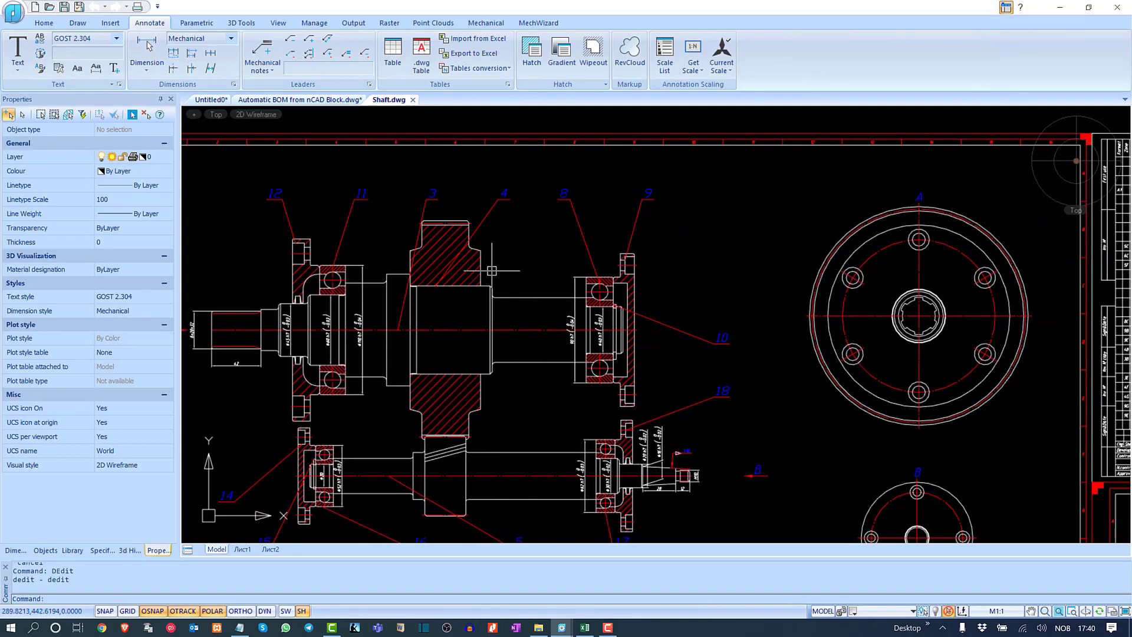
scroll(492, 271, "up", 2)
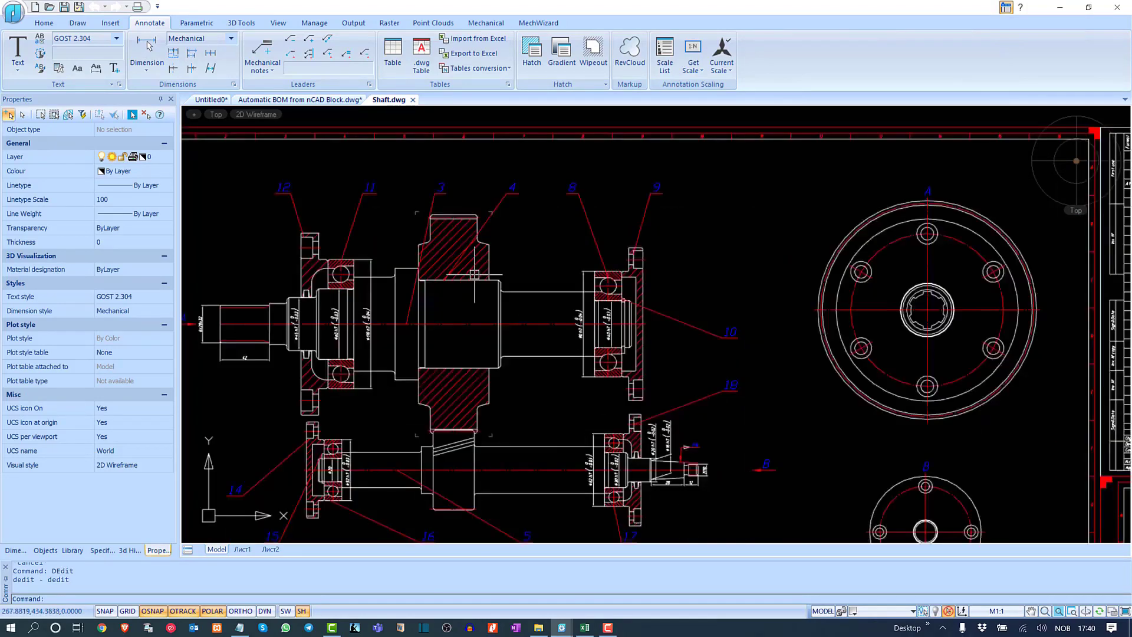
scroll(472, 274, "up", 1)
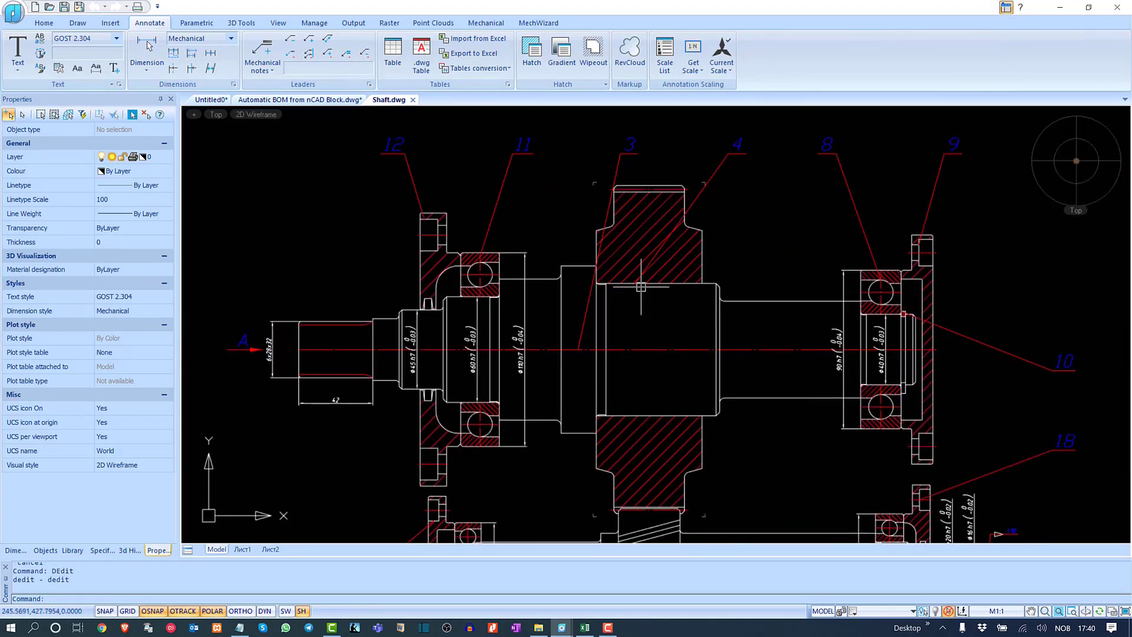
middle_click_drag(657, 280, 616, 276)
left_click(393, 53)
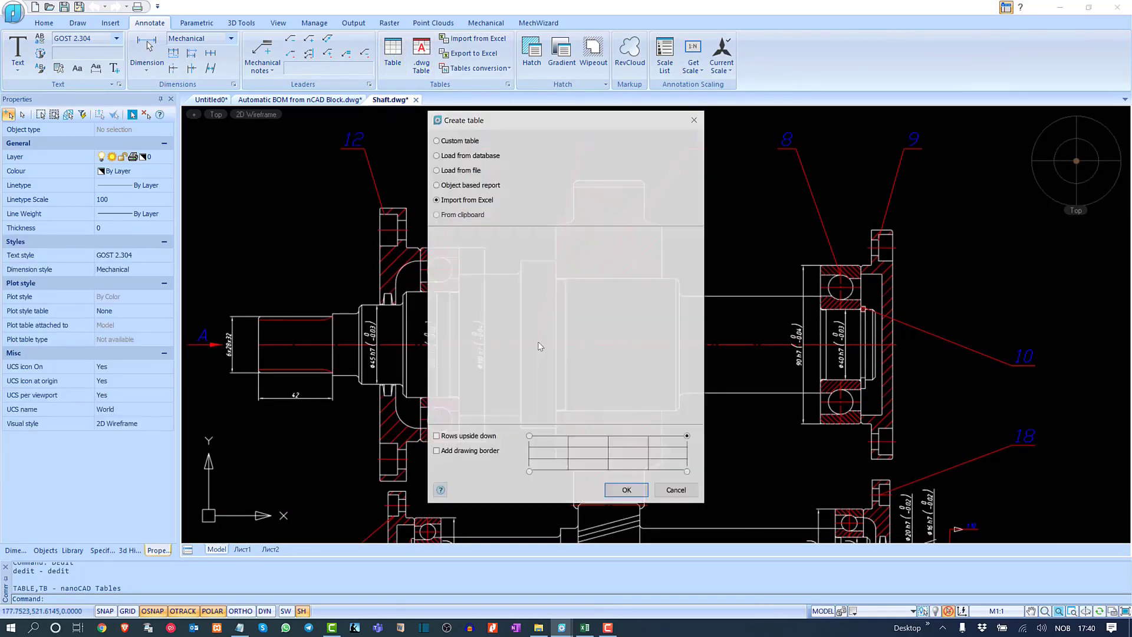
left_click_drag(529, 121, 704, 129)
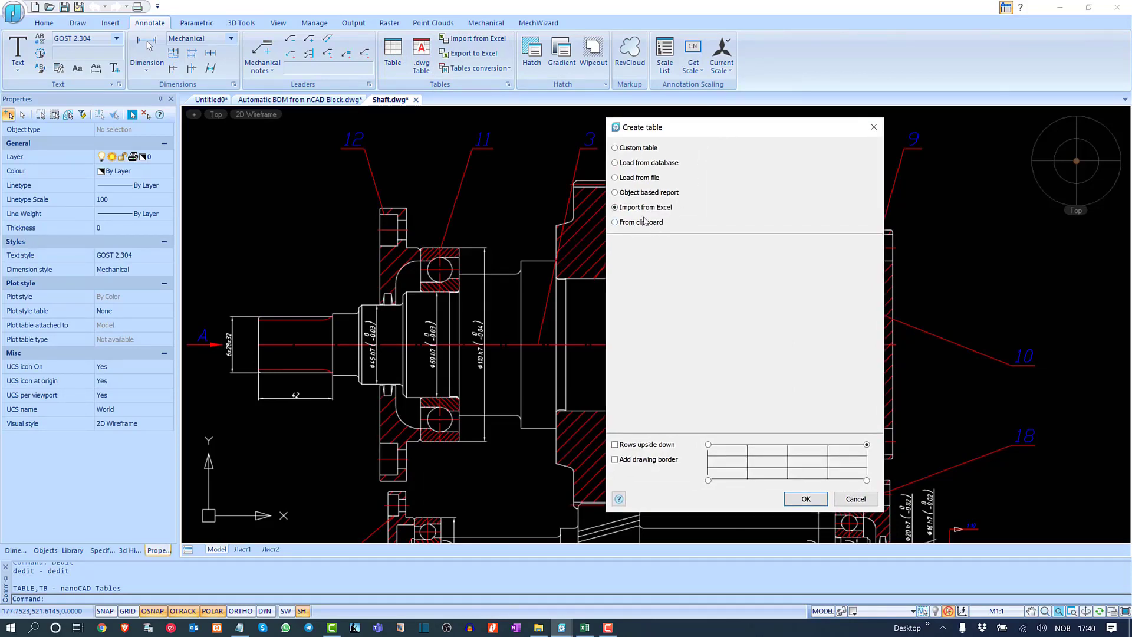
left_click(663, 193)
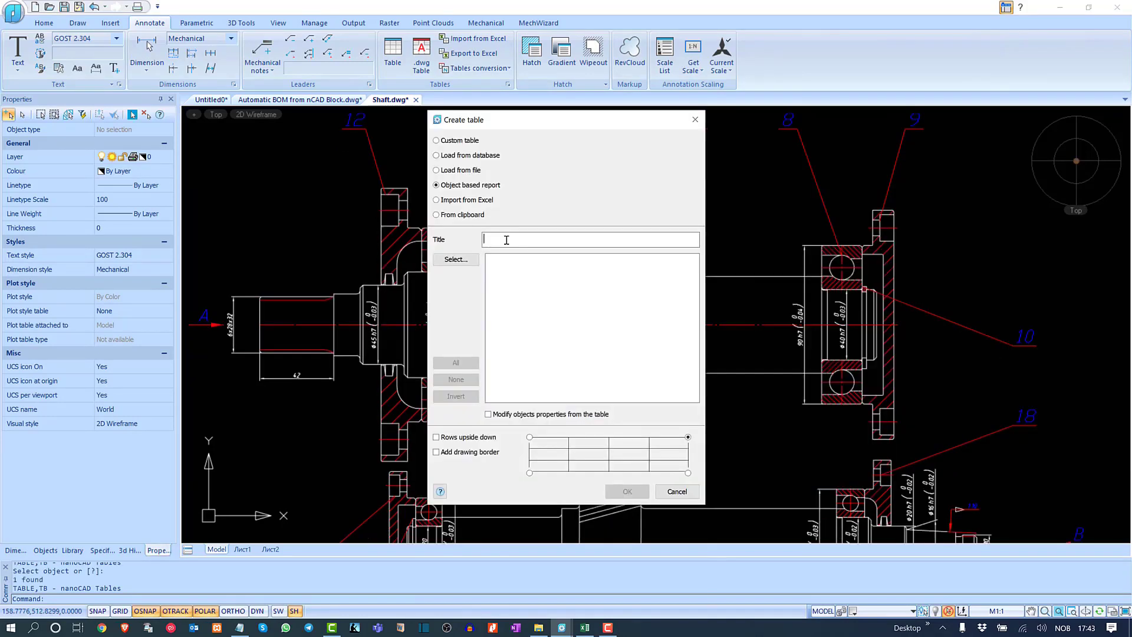
Step: Title the report table "Text" and select all MText objects in the drawing as its source
type("Text")
left_click(463, 260)
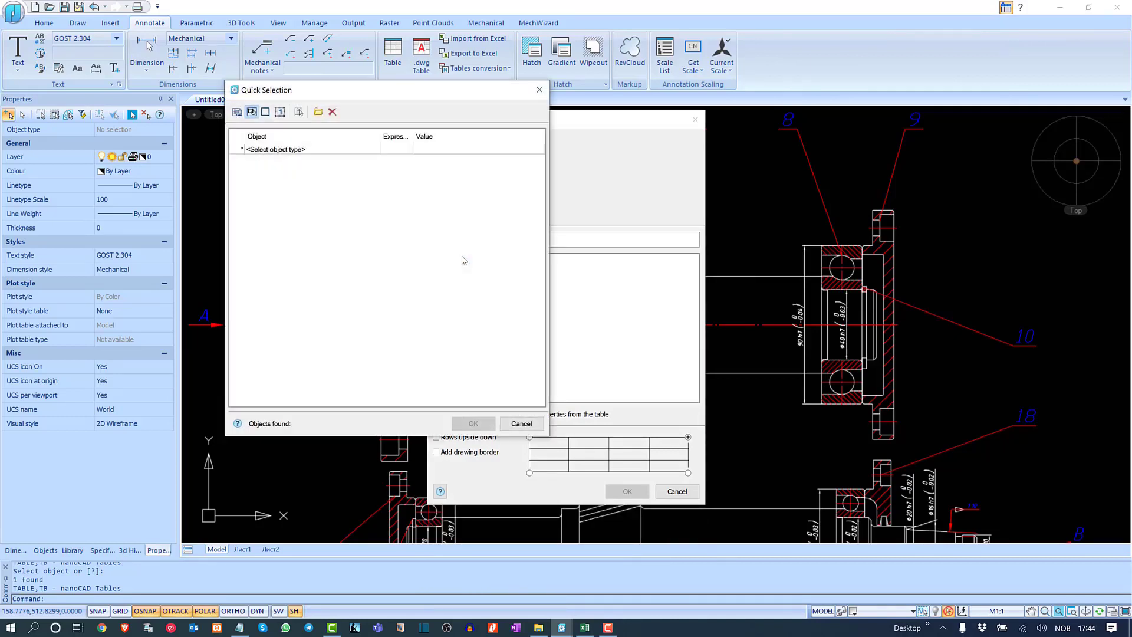
left_click(312, 150)
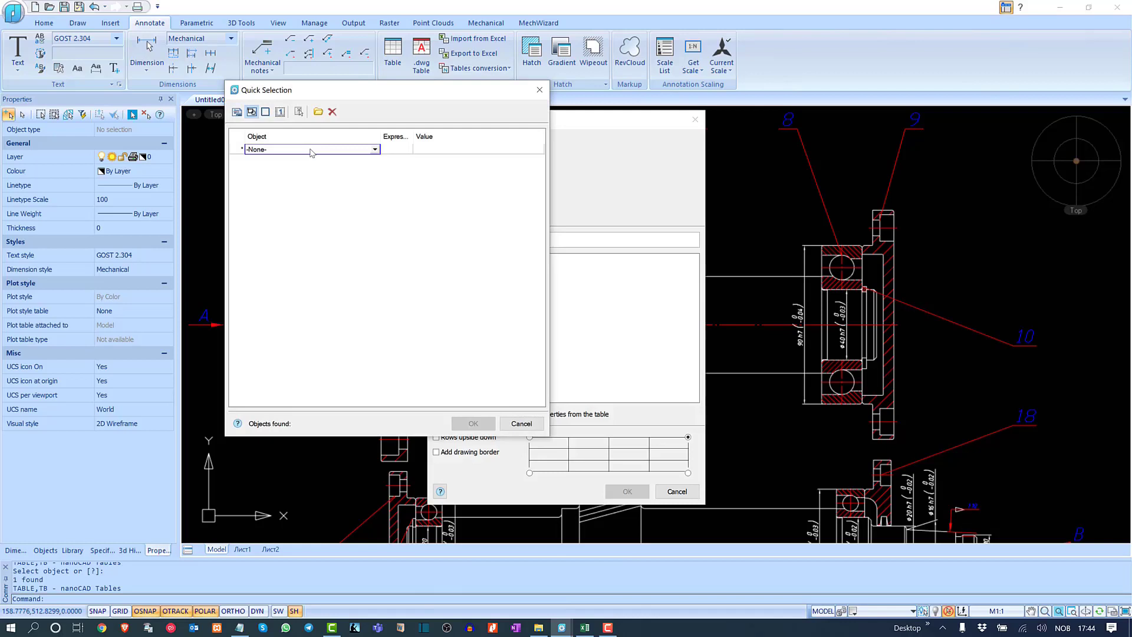
left_click(311, 150)
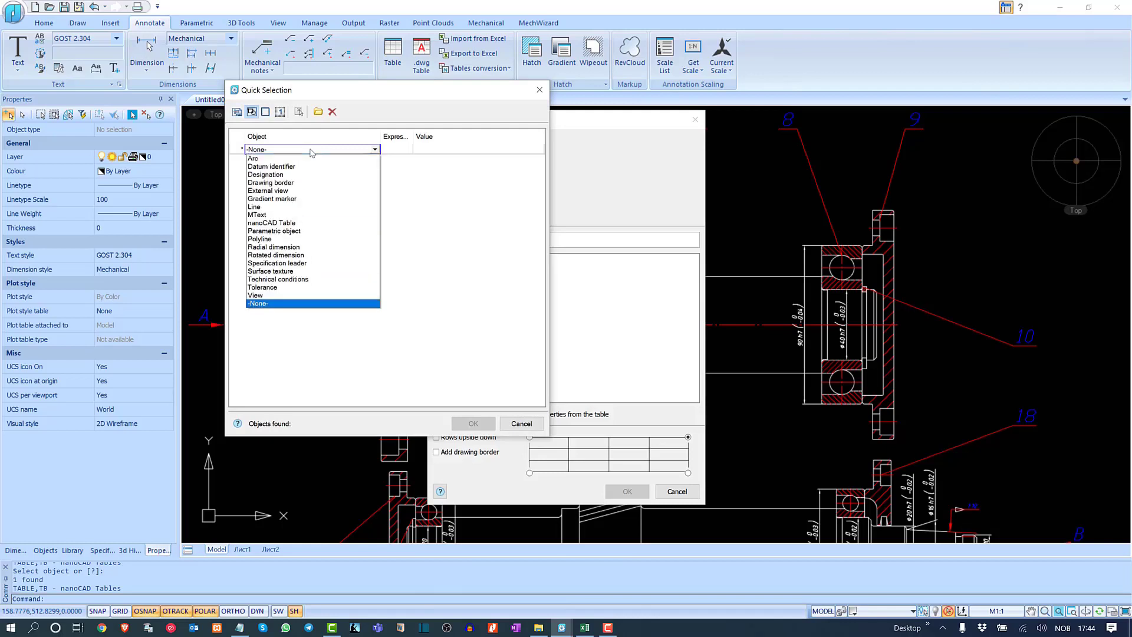
left_click(300, 216)
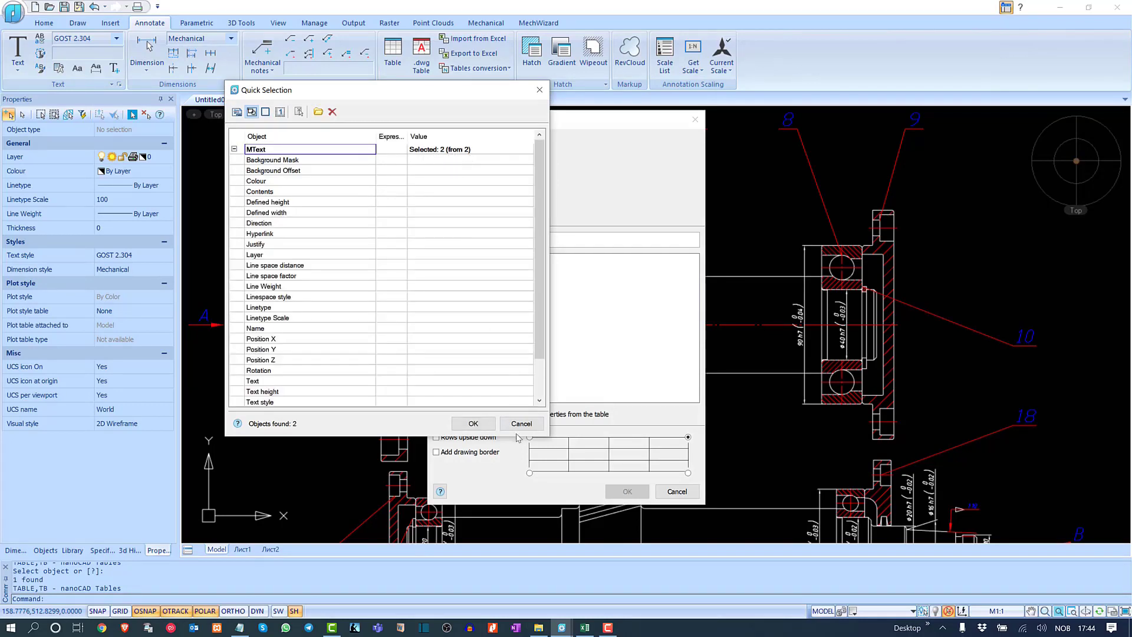
left_click(473, 424)
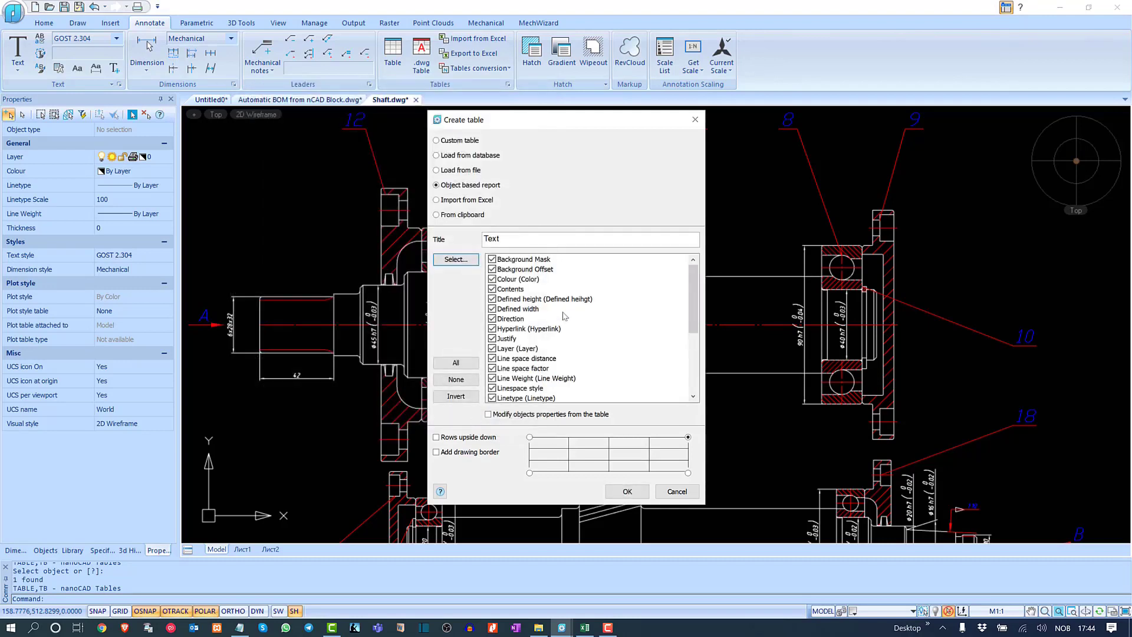
Step: Limit the report columns to Colour, Direction, Justify, Layer, Text, Text height and Text style
left_click_drag(698, 290, 697, 349)
scroll(531, 263, "up", 4)
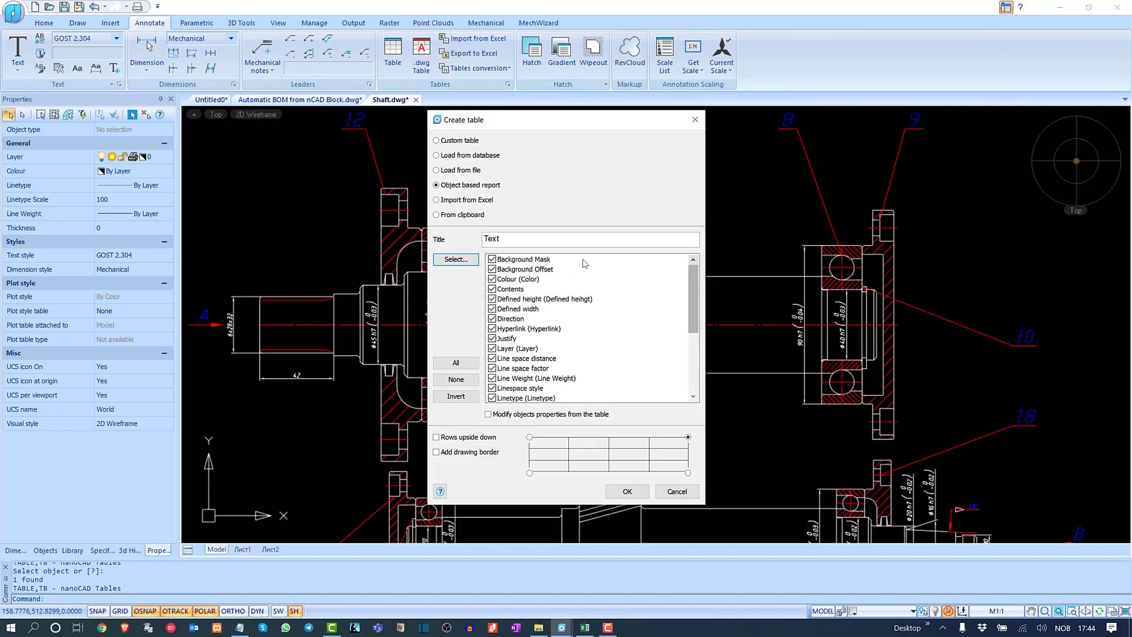
left_click(493, 260)
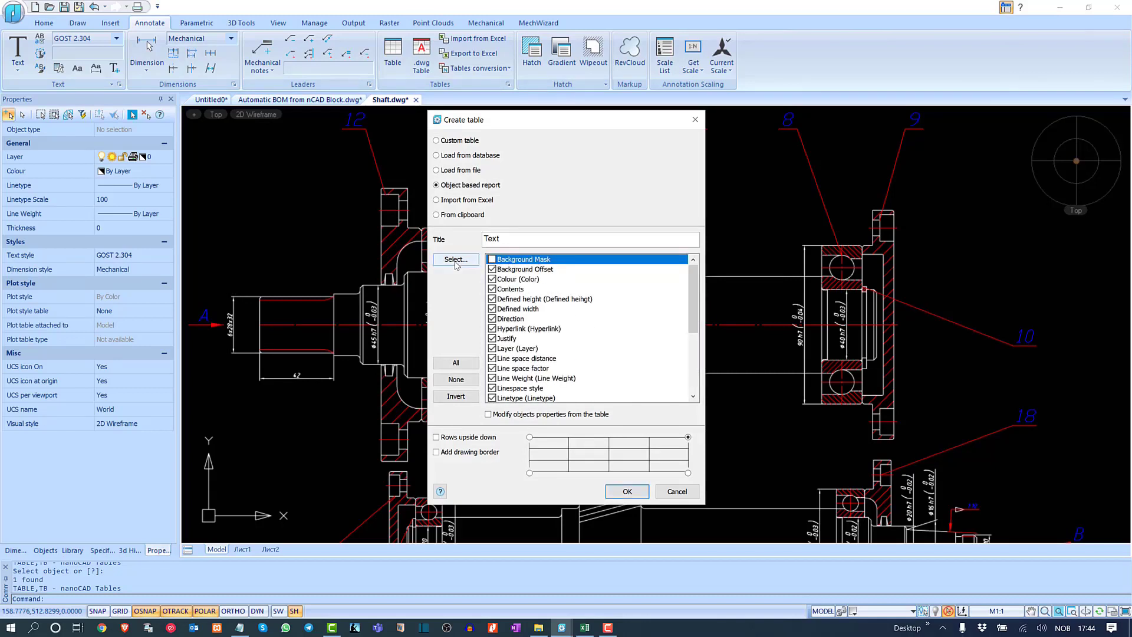
left_click(463, 380)
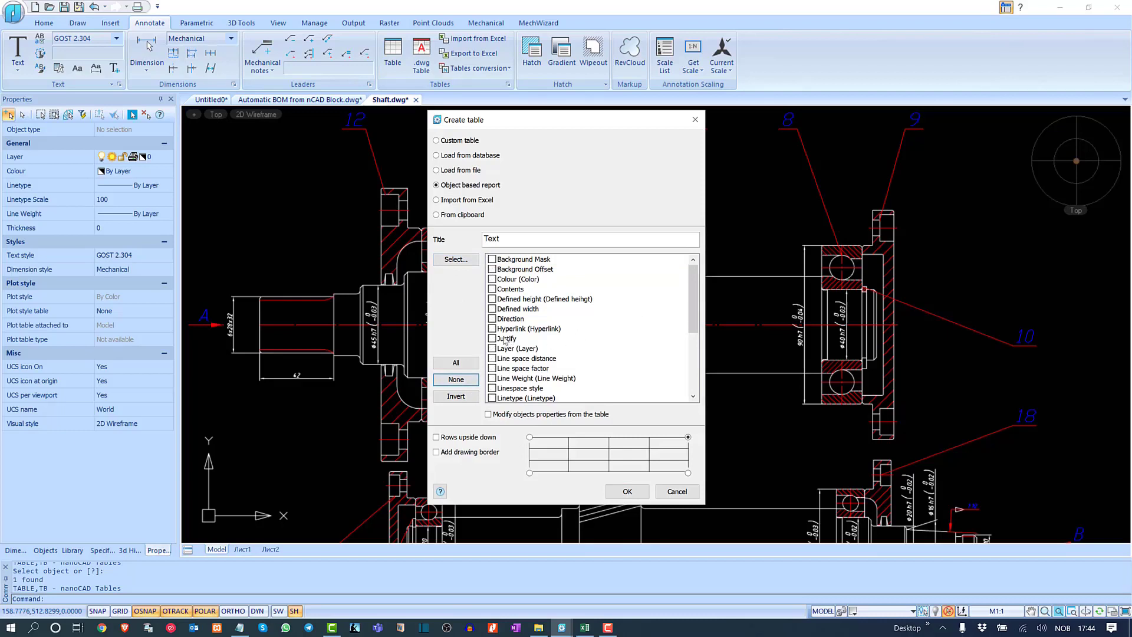
left_click(492, 279)
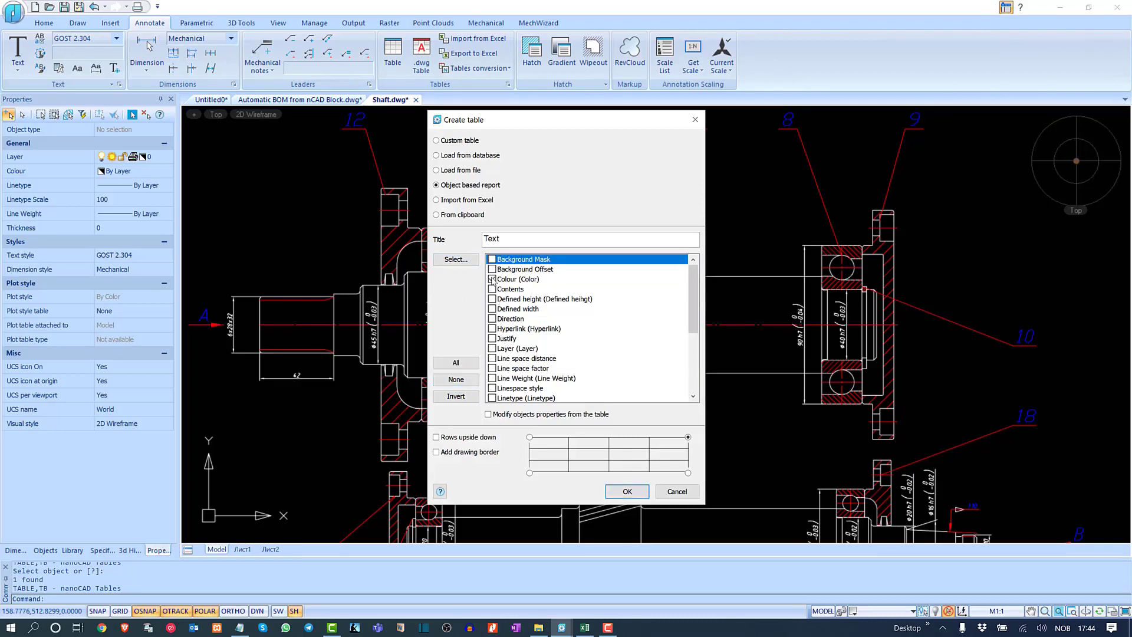
left_click(492, 319)
scroll(516, 375, "down", 3)
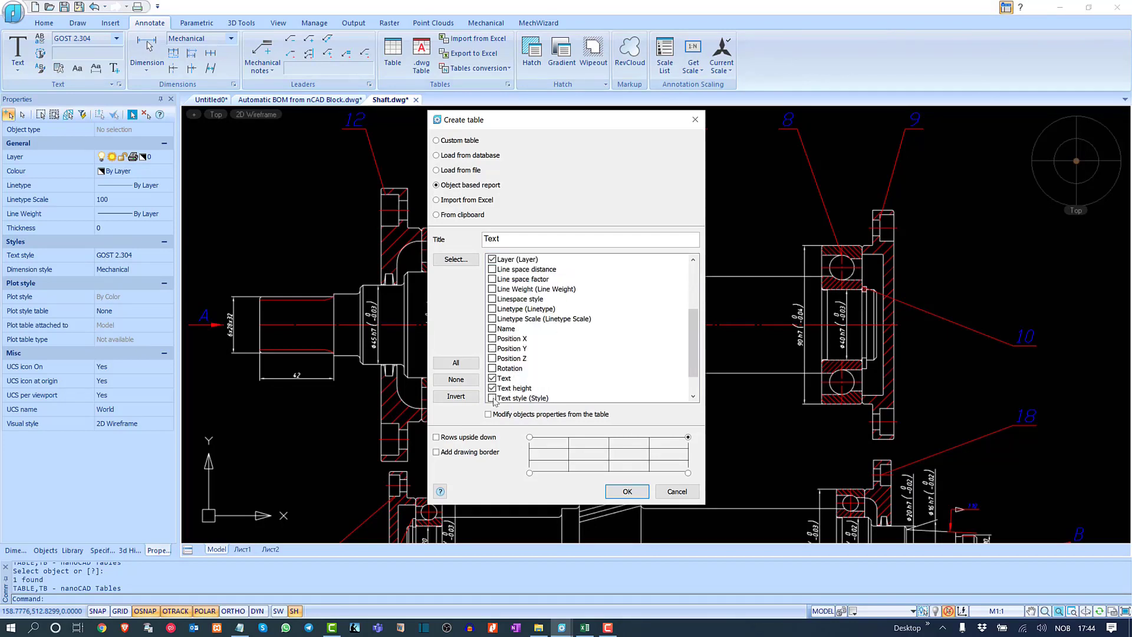
scroll(512, 391, "down", 1)
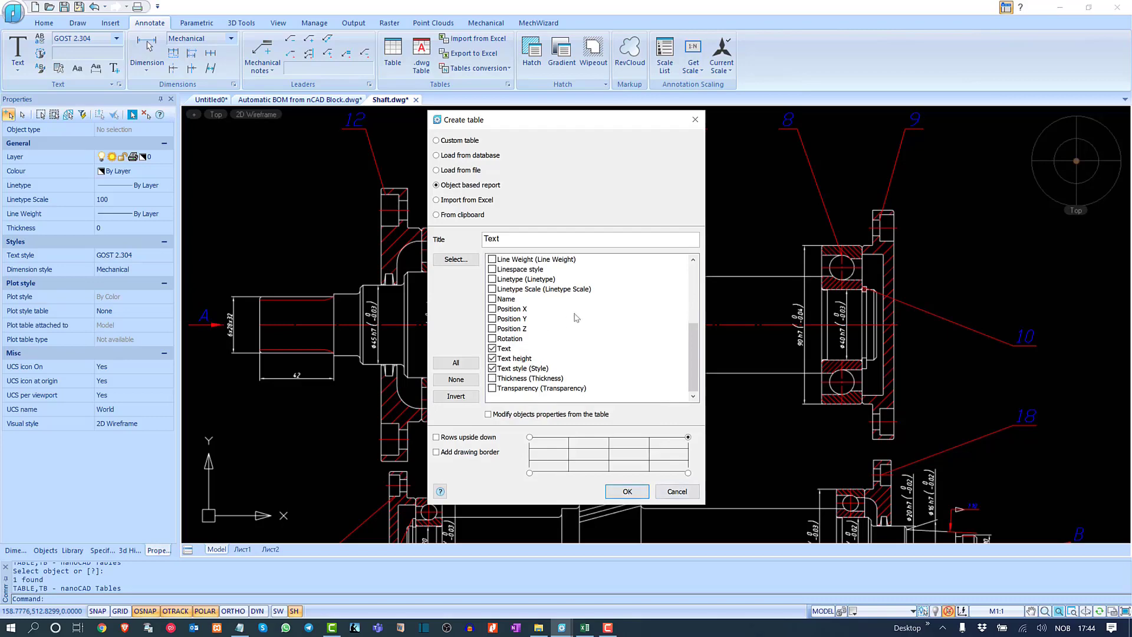
Step: Generate the text report table, place it in the empty space above the parts list, and inspect its columns
left_click(627, 492)
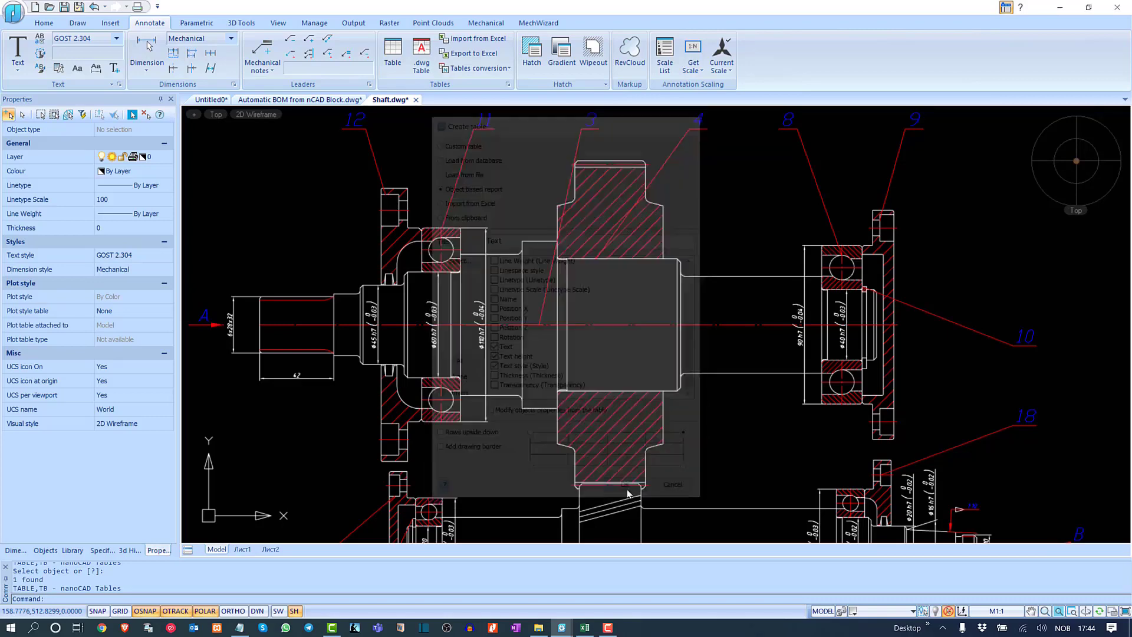
scroll(578, 278, "down", 5)
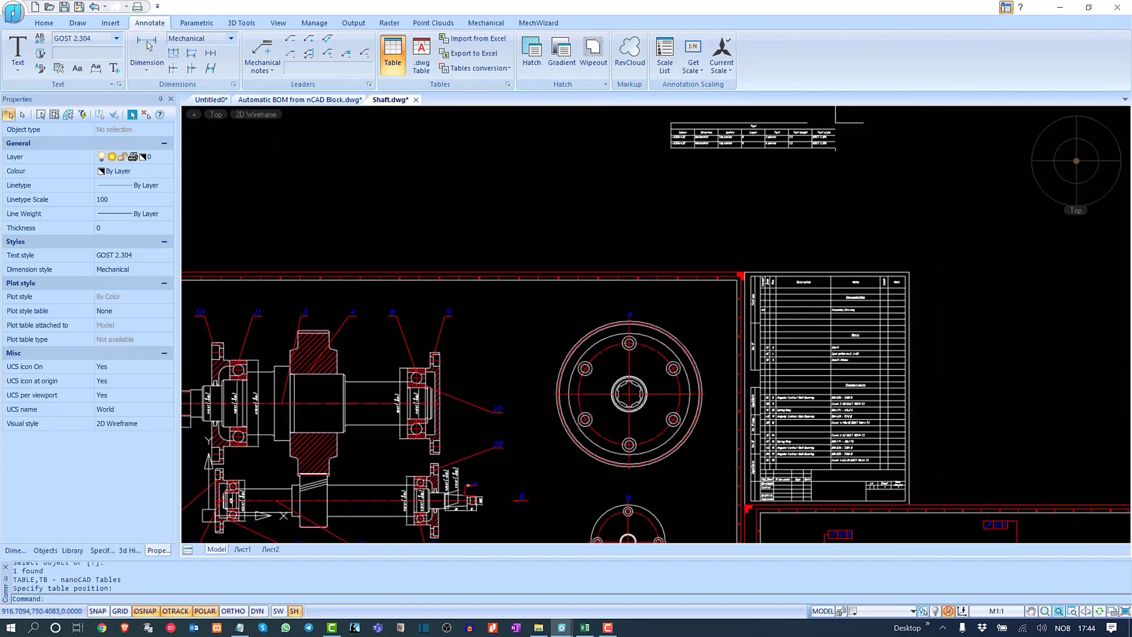
scroll(766, 236, "up", 5)
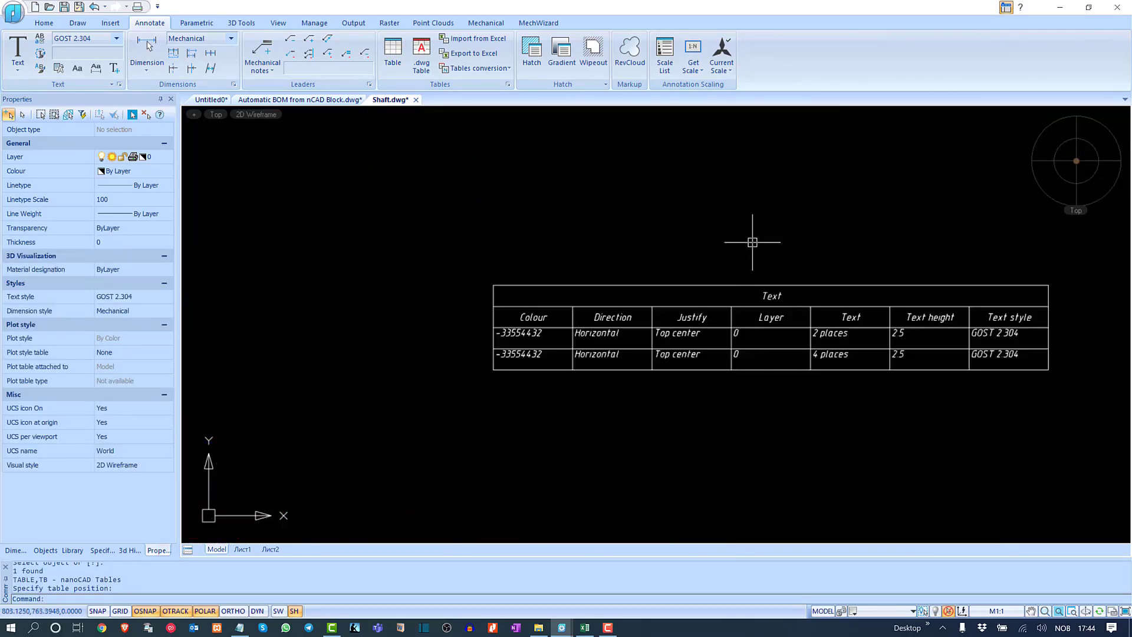
scroll(654, 289, "up", 3)
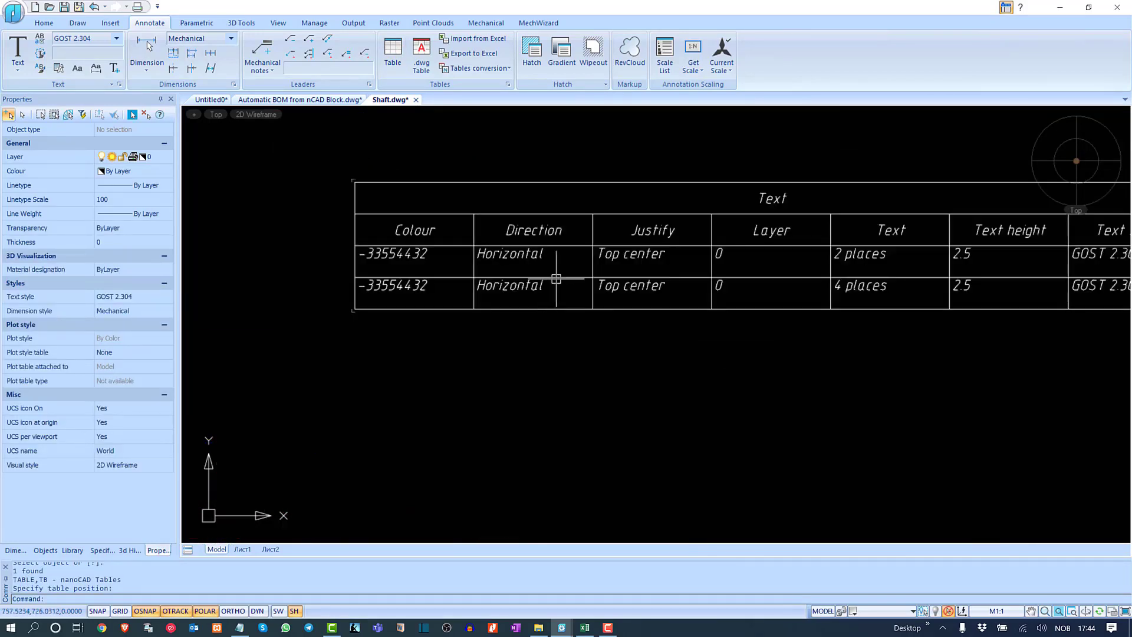
middle_click_drag(689, 288, 524, 286)
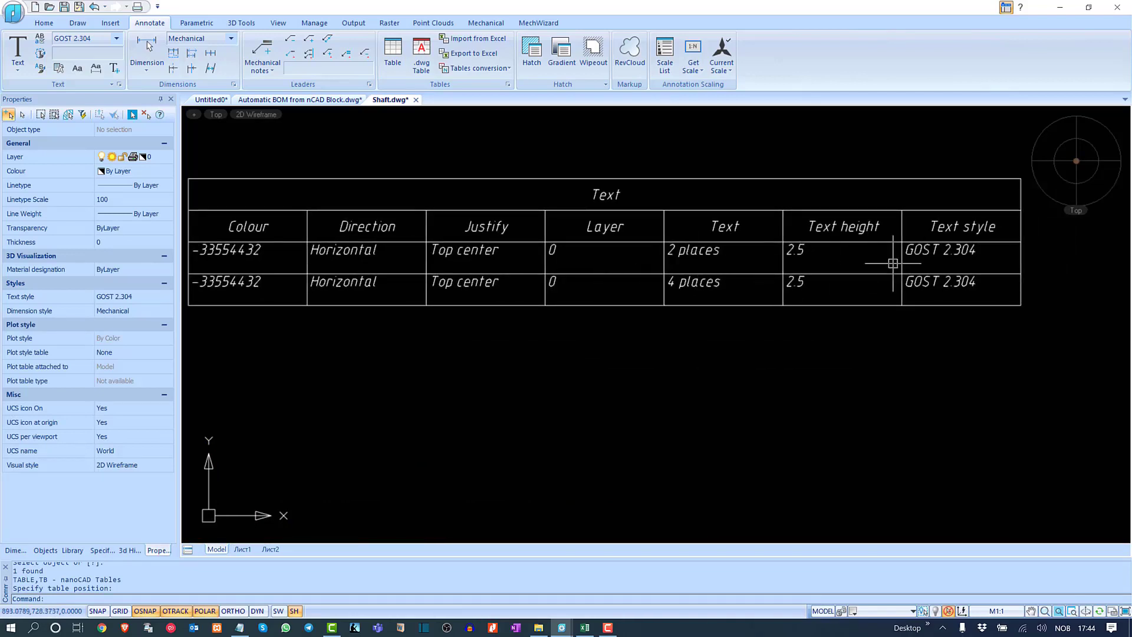
middle_click_drag(317, 283, 462, 284)
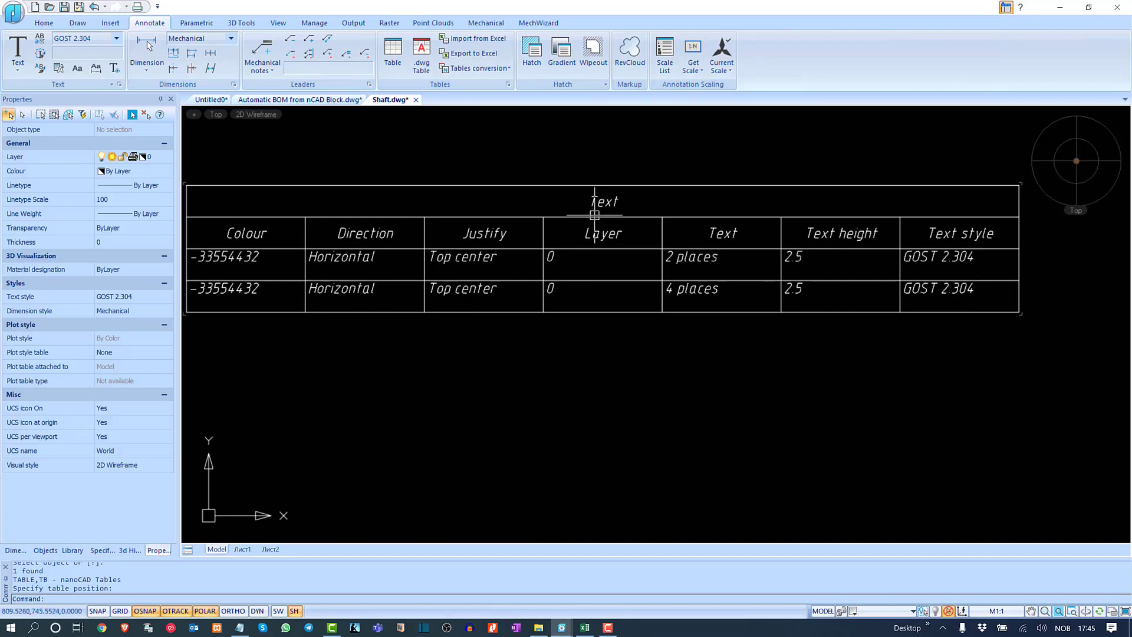
Step: Open the text report in the table editor, enlarge the editor, review its report template and file commands, and close it
double_click(609, 199)
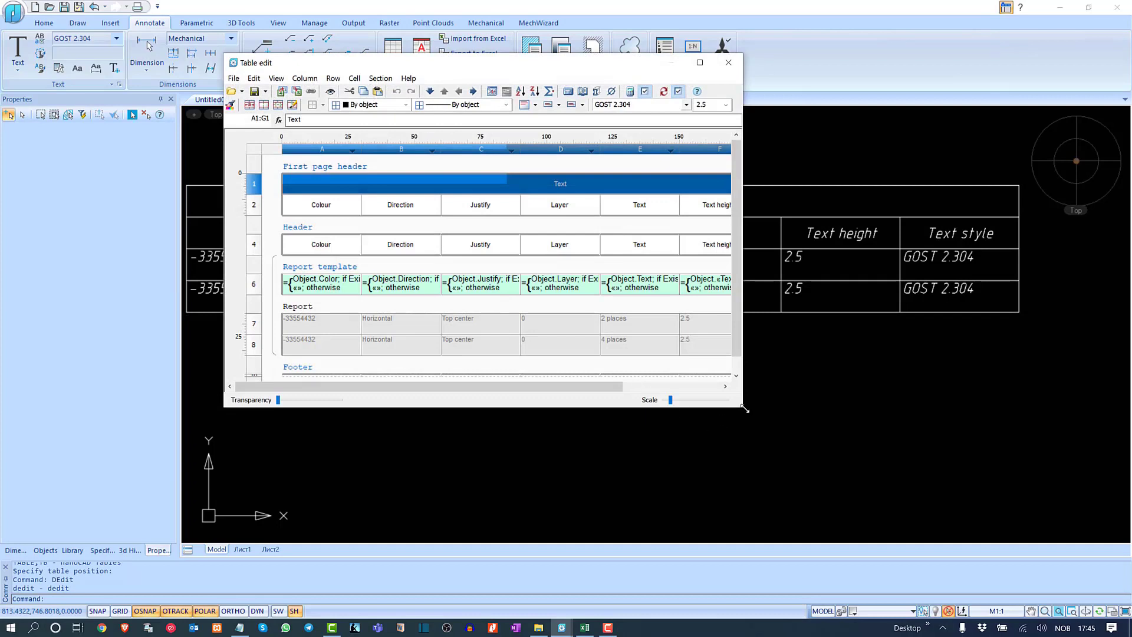
left_click_drag(745, 408, 830, 465)
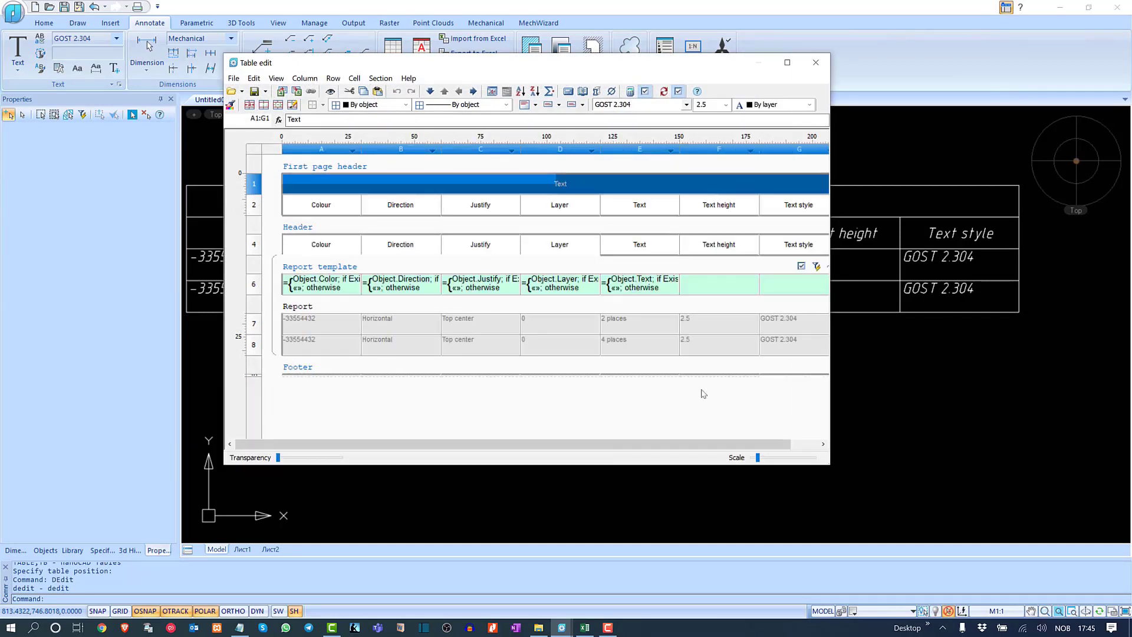
left_click(234, 78)
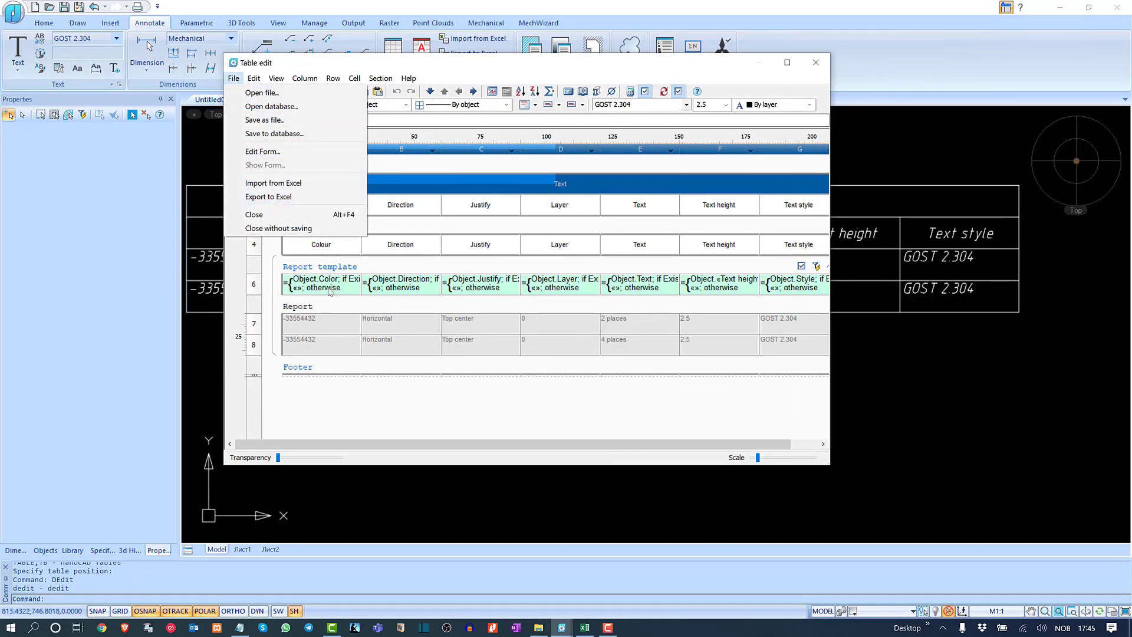
left_click(416, 403)
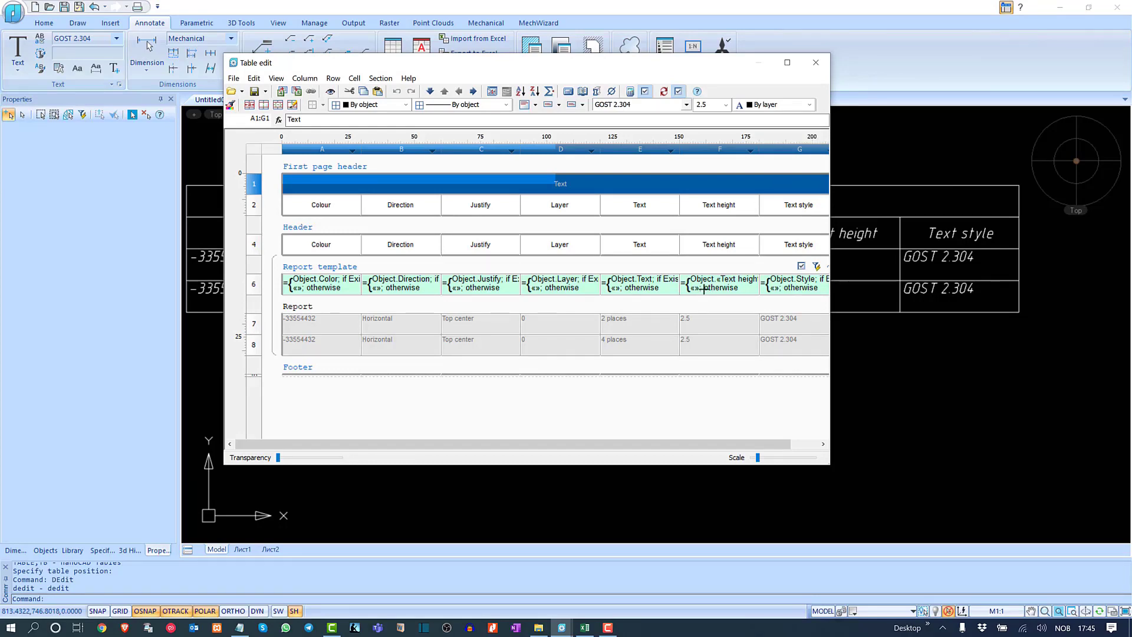
left_click(816, 62)
Step: Start another object based report table titled "Parametic Data" and choose Parametric object as its source object type
scroll(682, 197, "down", 3)
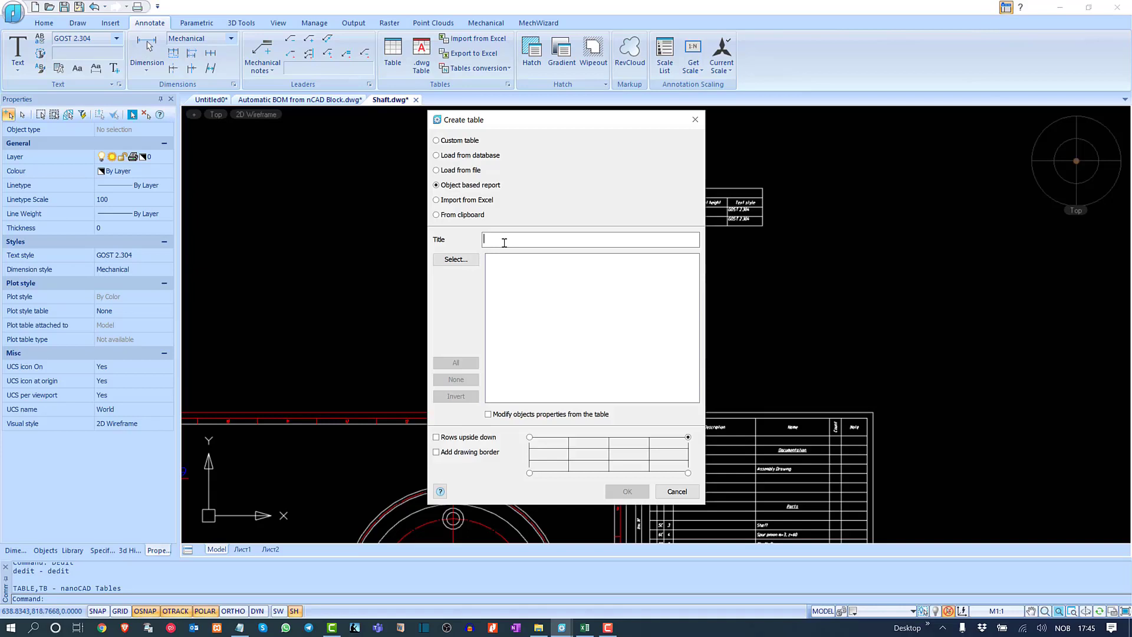
type("metic")
key("BackSpace")
key("BackSpace")
key("BackSpace")
key("BackSpace")
type("Da")
left_click(463, 261)
left_click(311, 150)
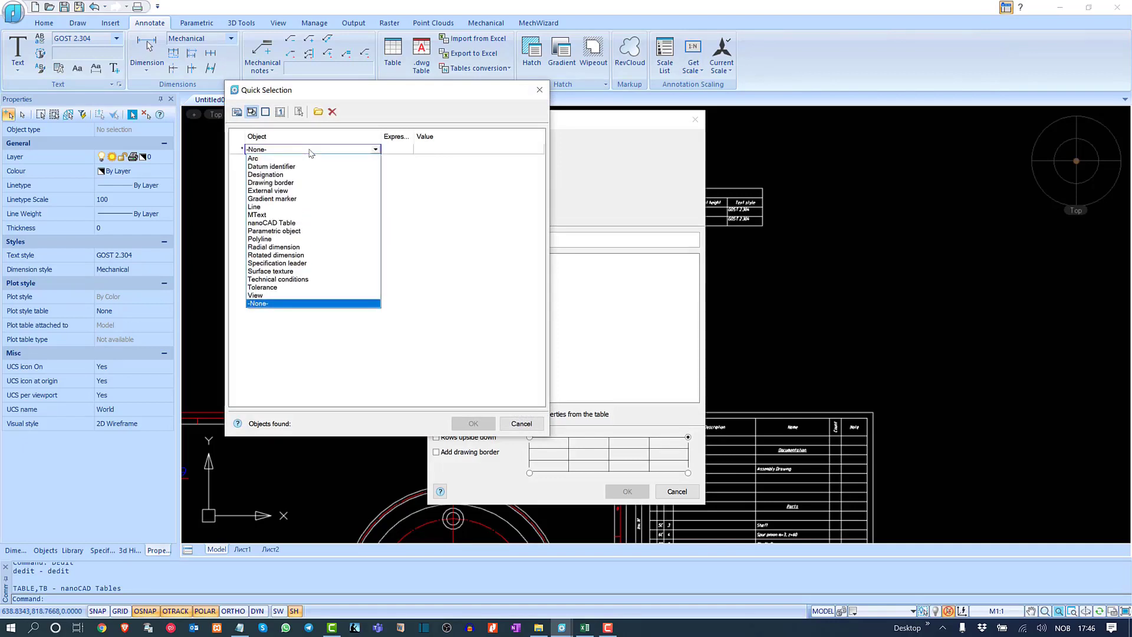
left_click(299, 231)
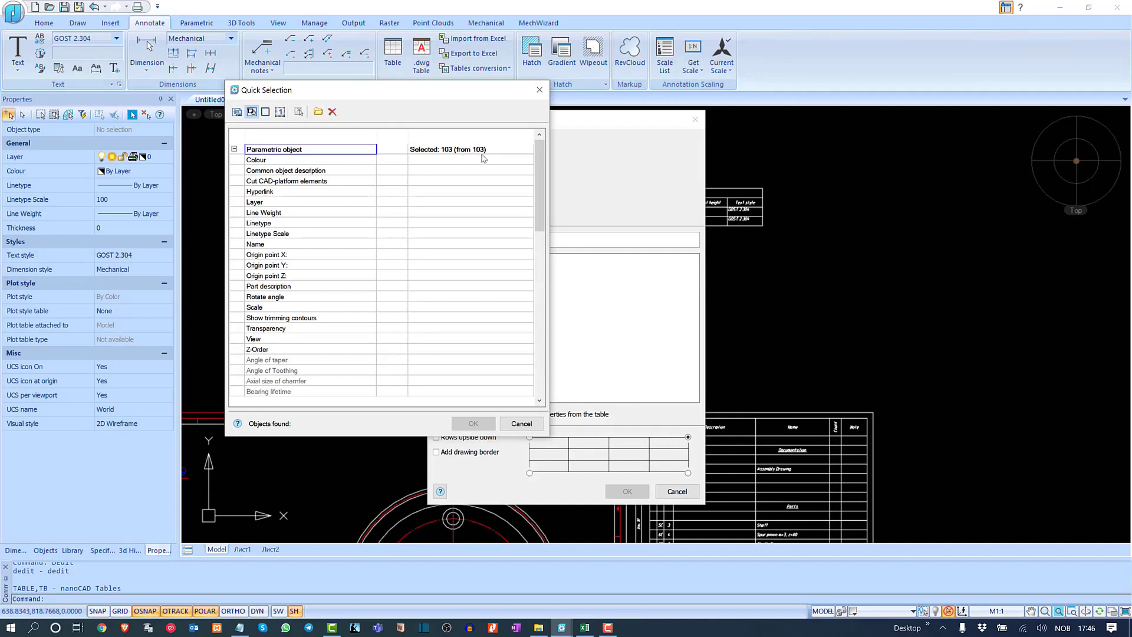
Step: Filter the parametric objects by Layer equal to 0, taking the value from the shaft in the drawing, and accept the selection
left_click(392, 191)
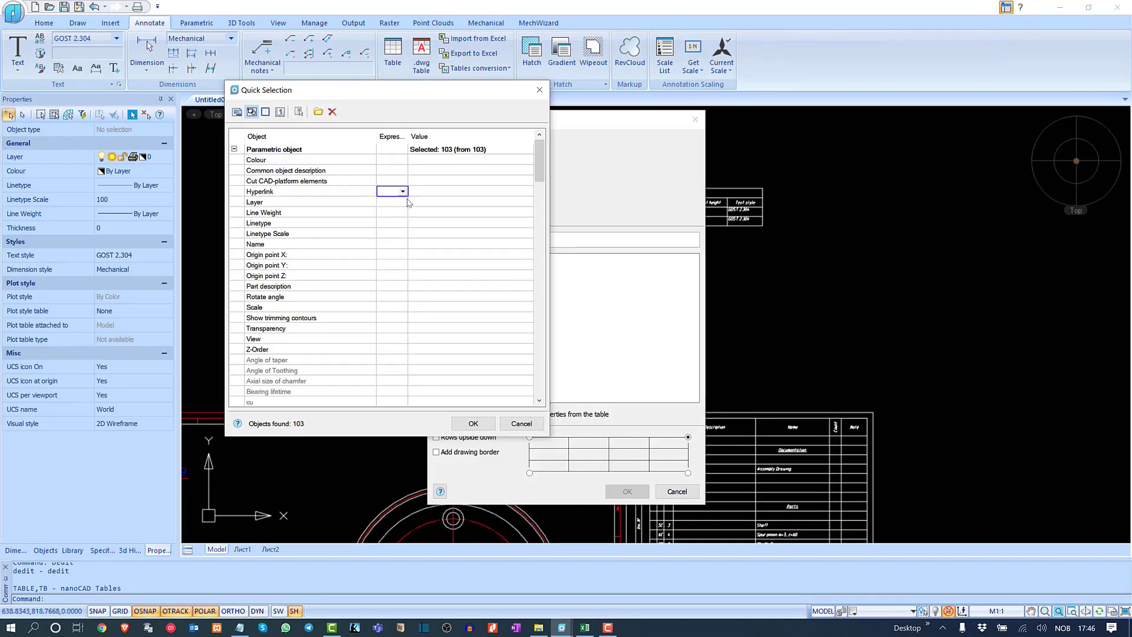
left_click(399, 203)
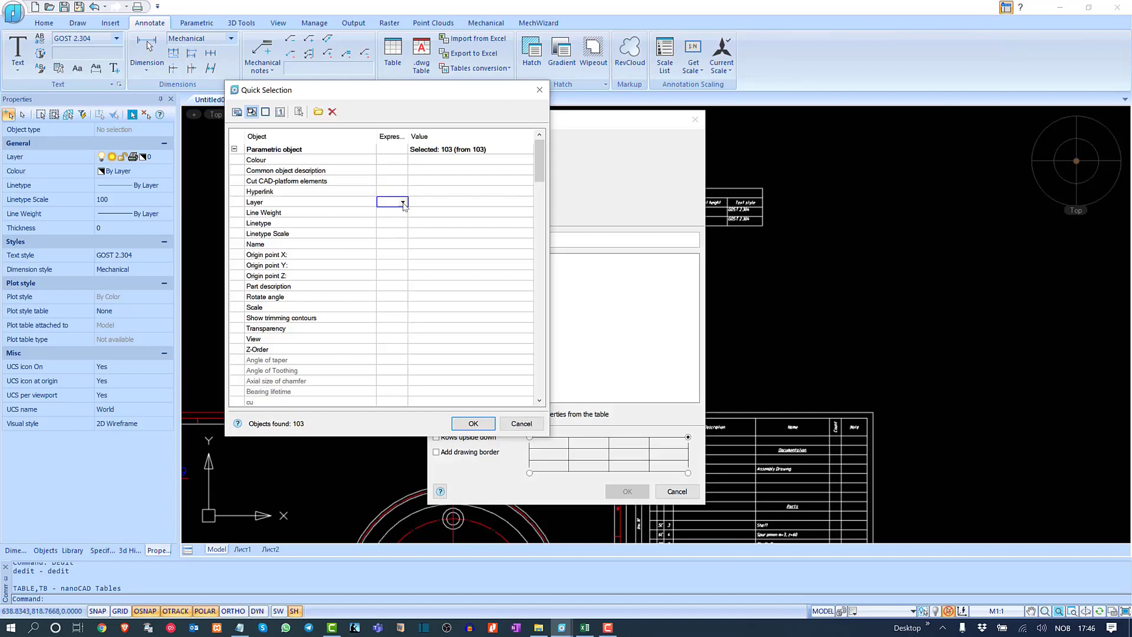
left_click(403, 203)
left_click(389, 212)
left_click(459, 203)
left_click(528, 202)
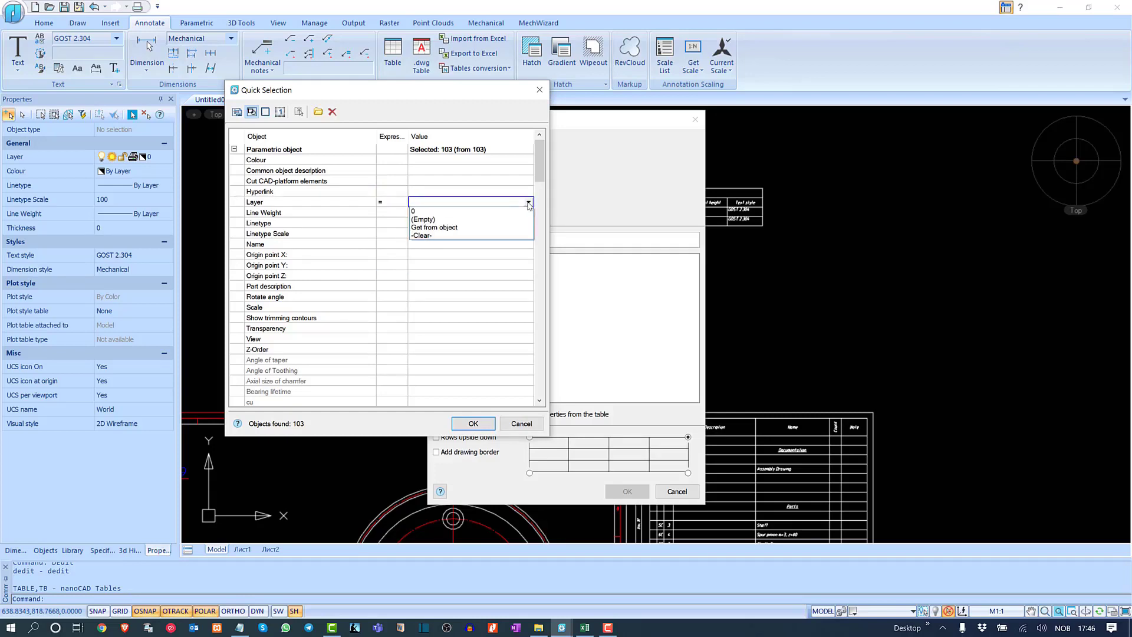
left_click(458, 228)
scroll(670, 283, "up", 3)
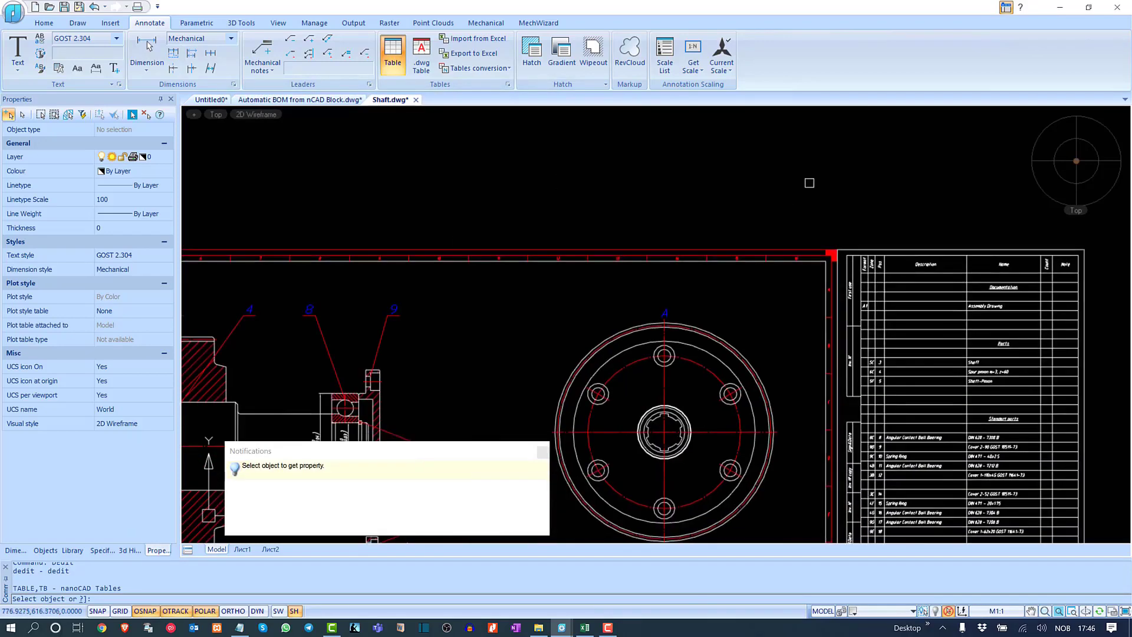
middle_click_drag(536, 408, 609, 289)
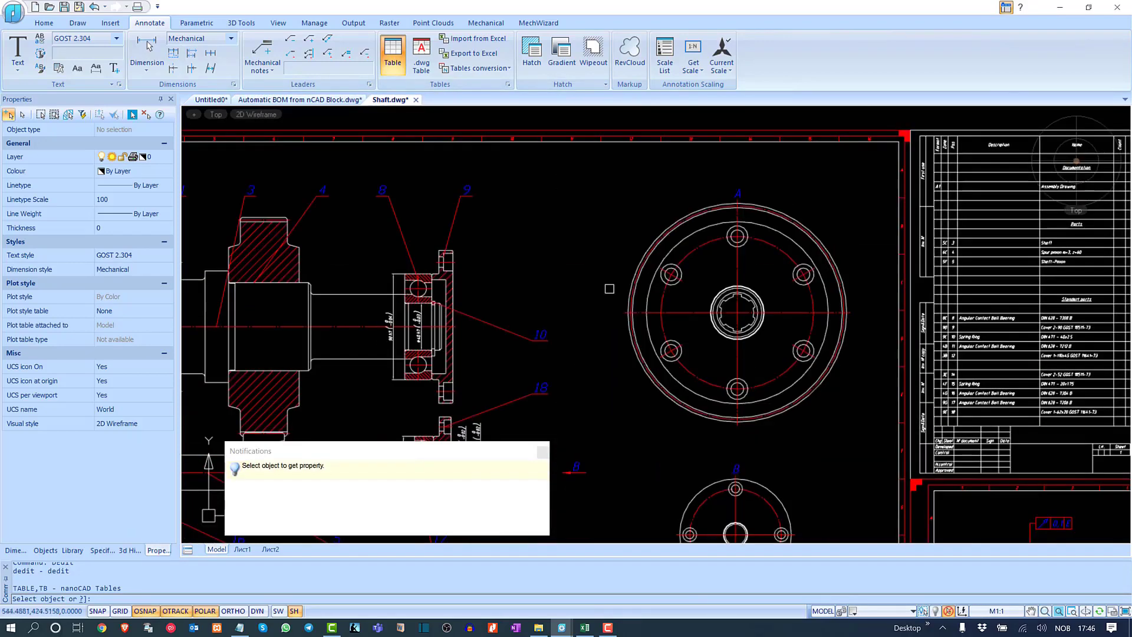
left_click(345, 297)
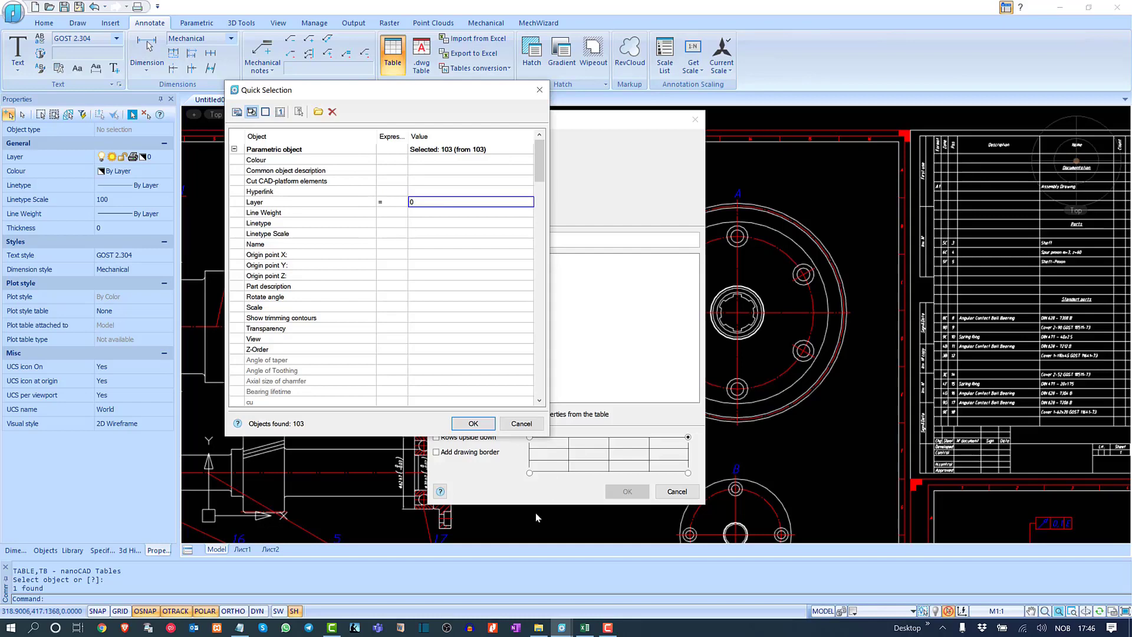
left_click(474, 424)
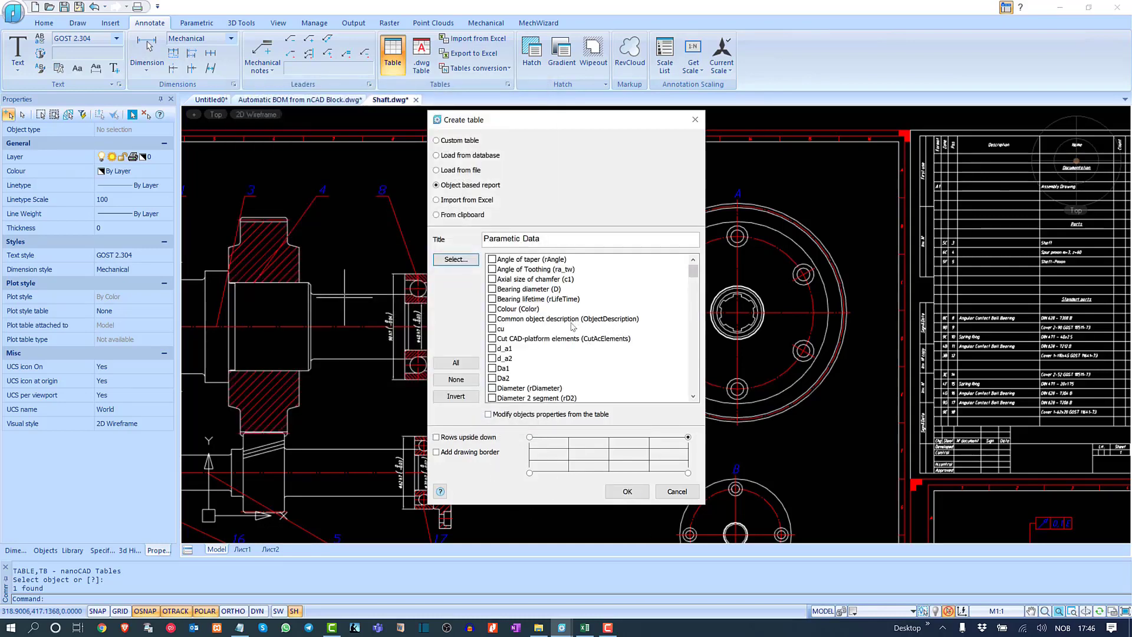
Step: Choose Module (rm), Name, Scale and Shaft Diameter (d) as the properties to include in the Parametic Data report
scroll(564, 321, "down", 15)
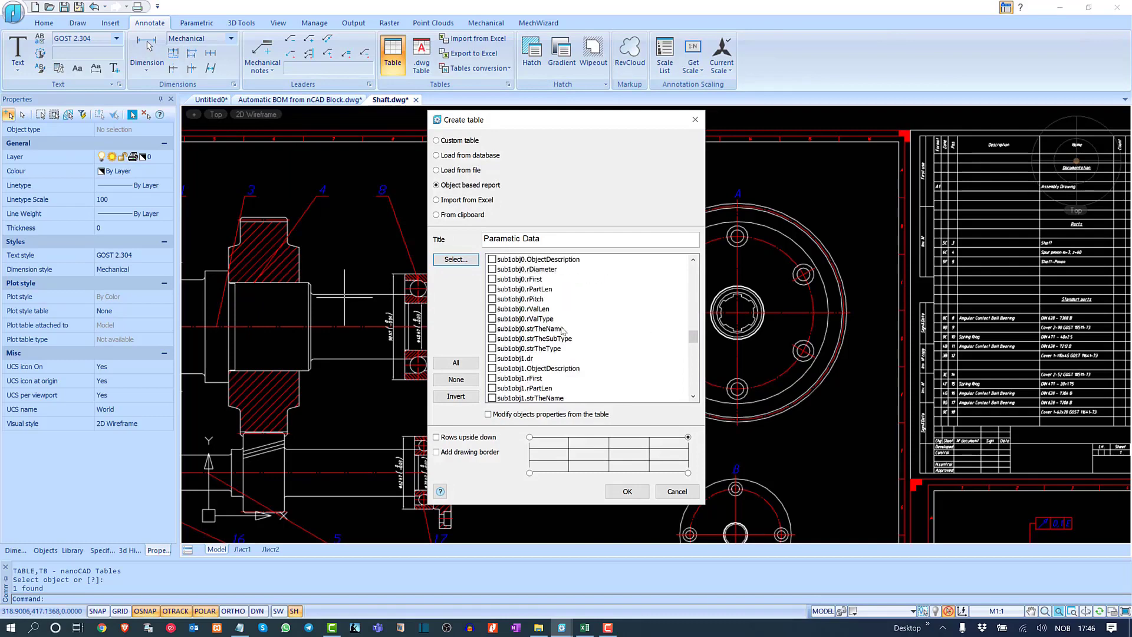
scroll(563, 334, "down", 10)
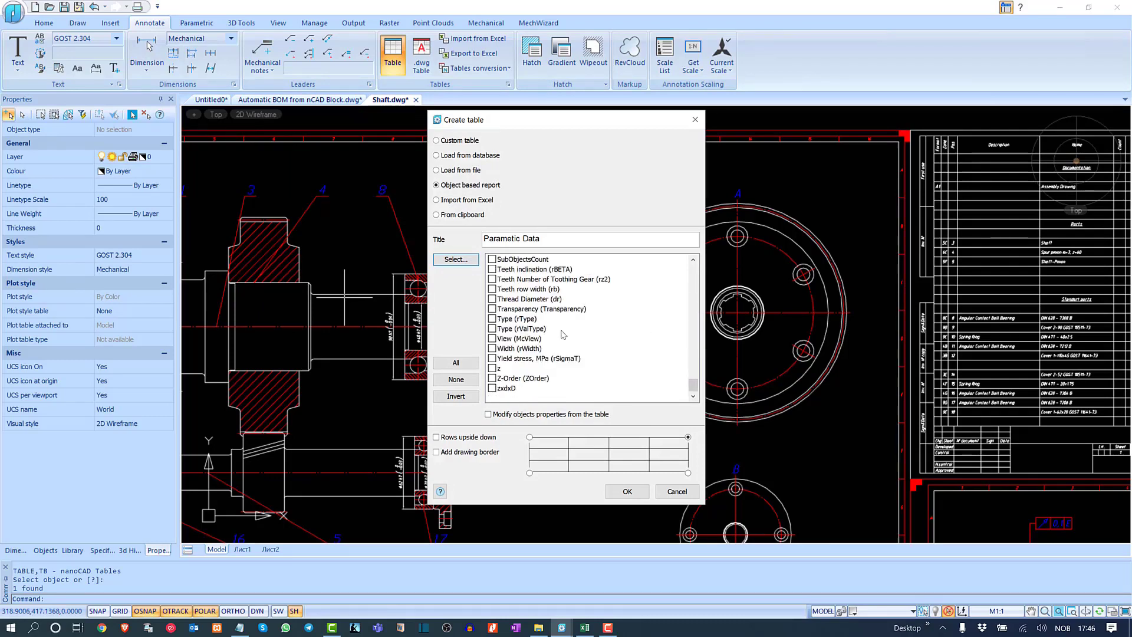
scroll(534, 322, "up", 10)
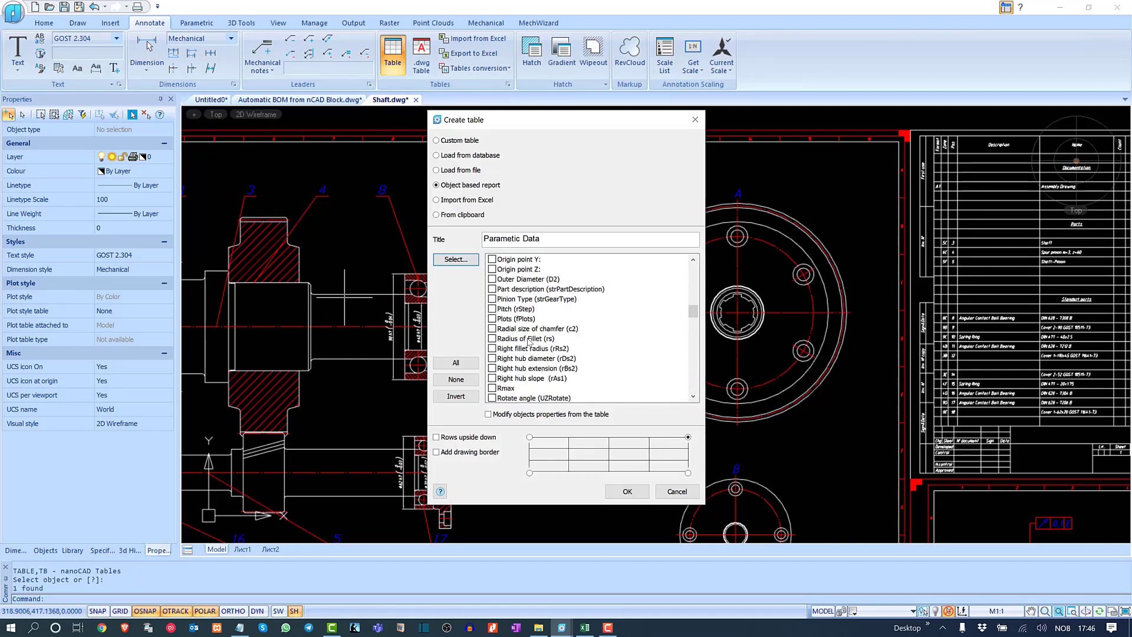
scroll(529, 342, "up", 4)
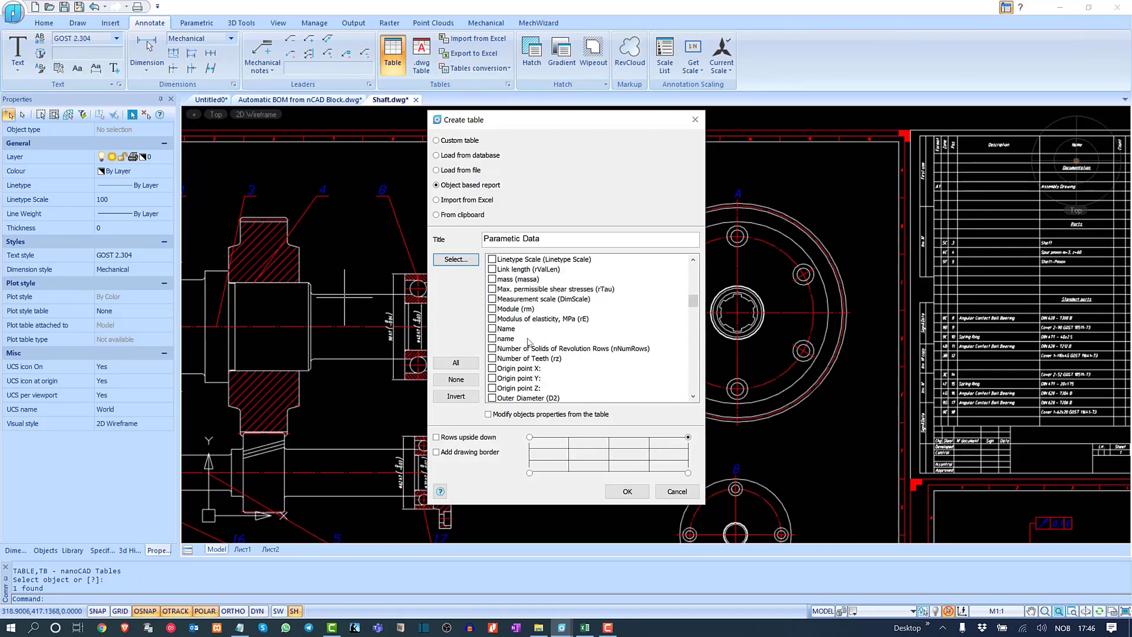
left_click(492, 279)
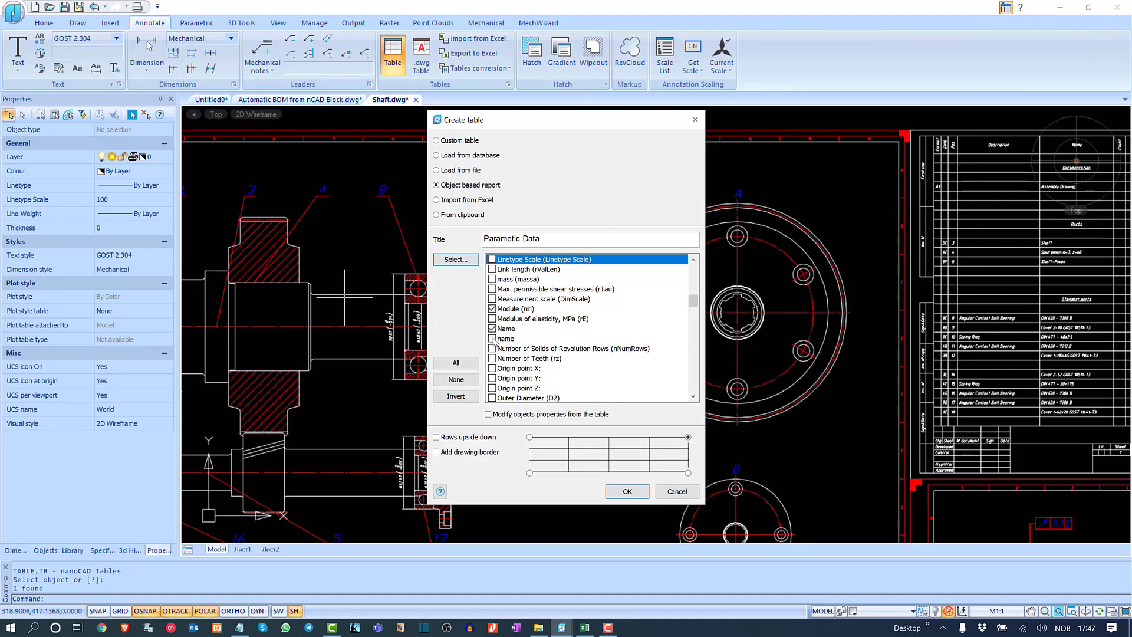
scroll(500, 343, "down", 6)
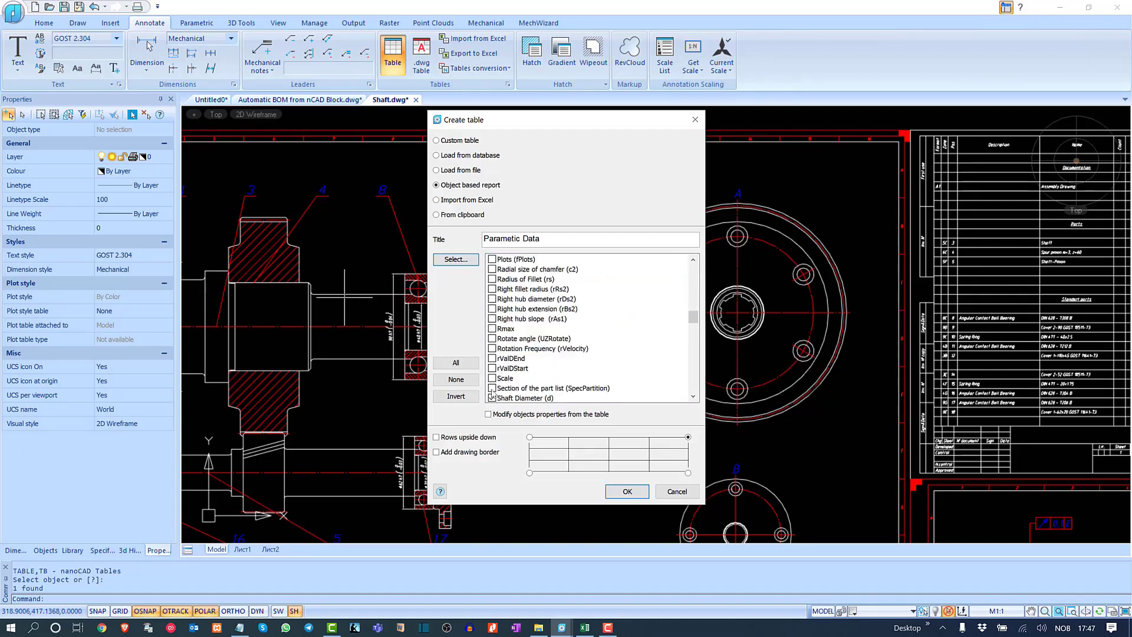
Step: Generate the Parametic Data table and place it in the empty model space to the right of the drawing sheets
left_click(628, 491)
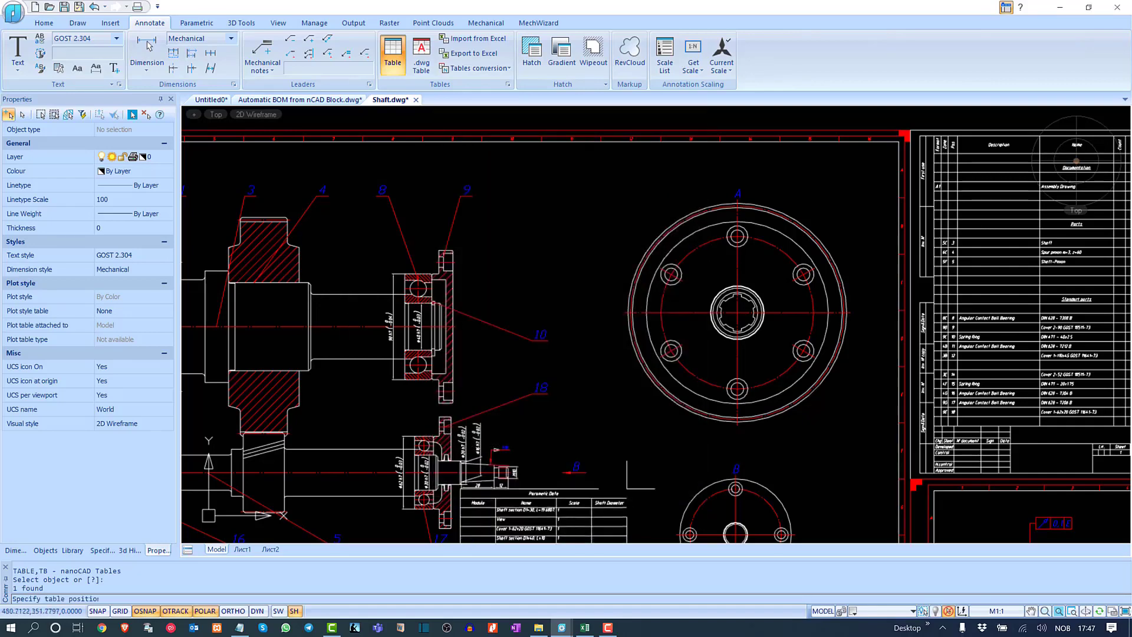
scroll(440, 310, "down", 6)
left_click(697, 203)
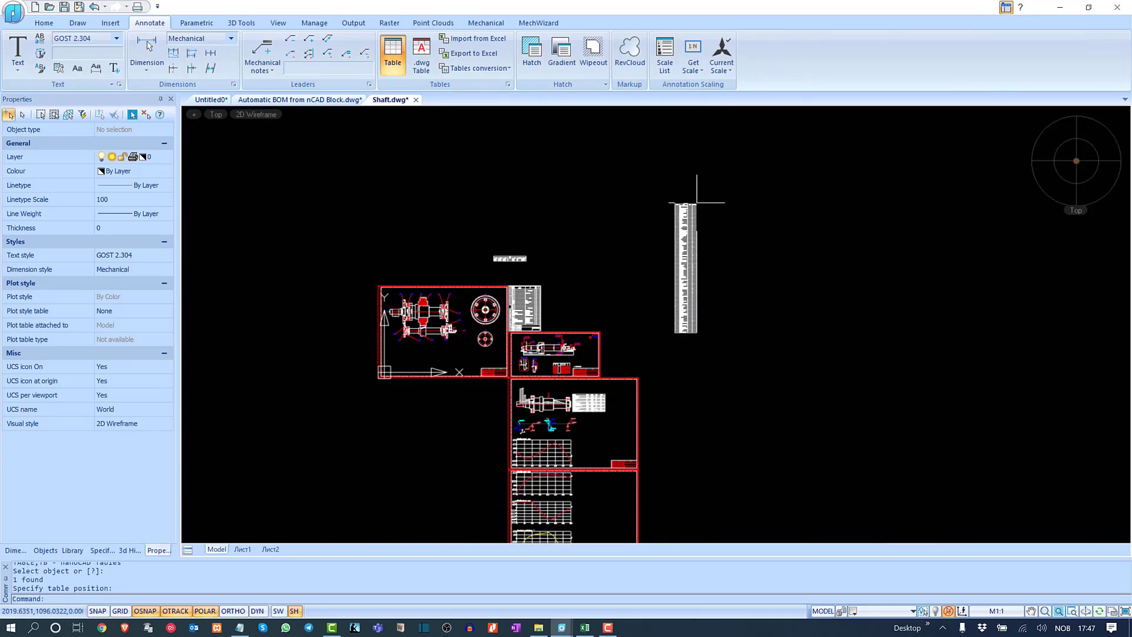
Step: Examine the Parametic Data table's column headings and the Module value in the Spur pinion row
scroll(686, 208, "up", 10)
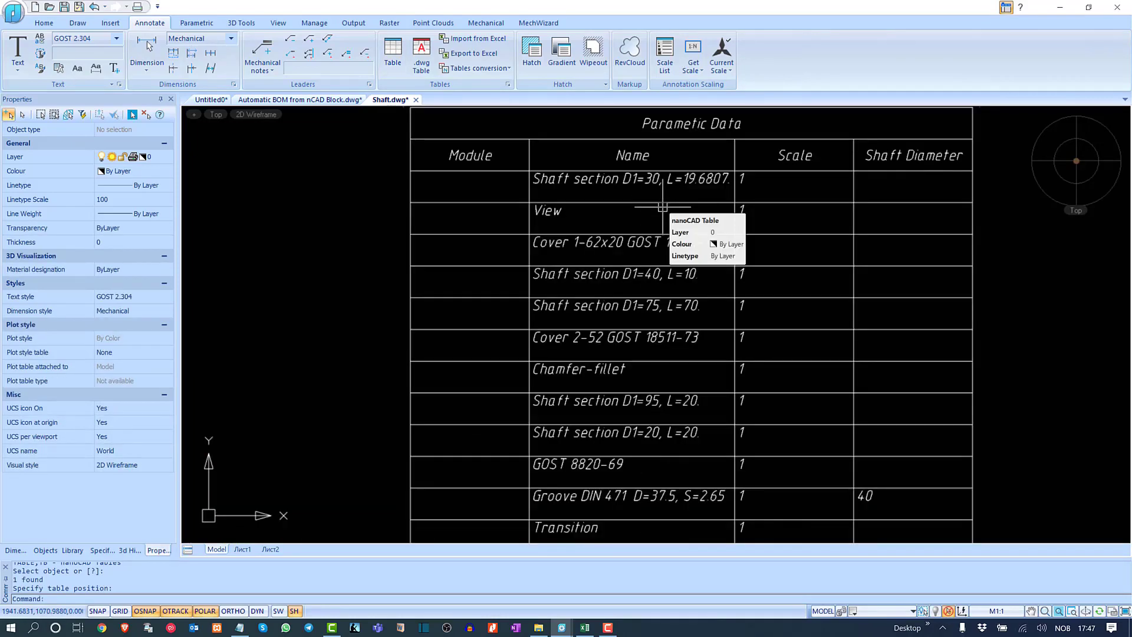
scroll(602, 215, "down", 8)
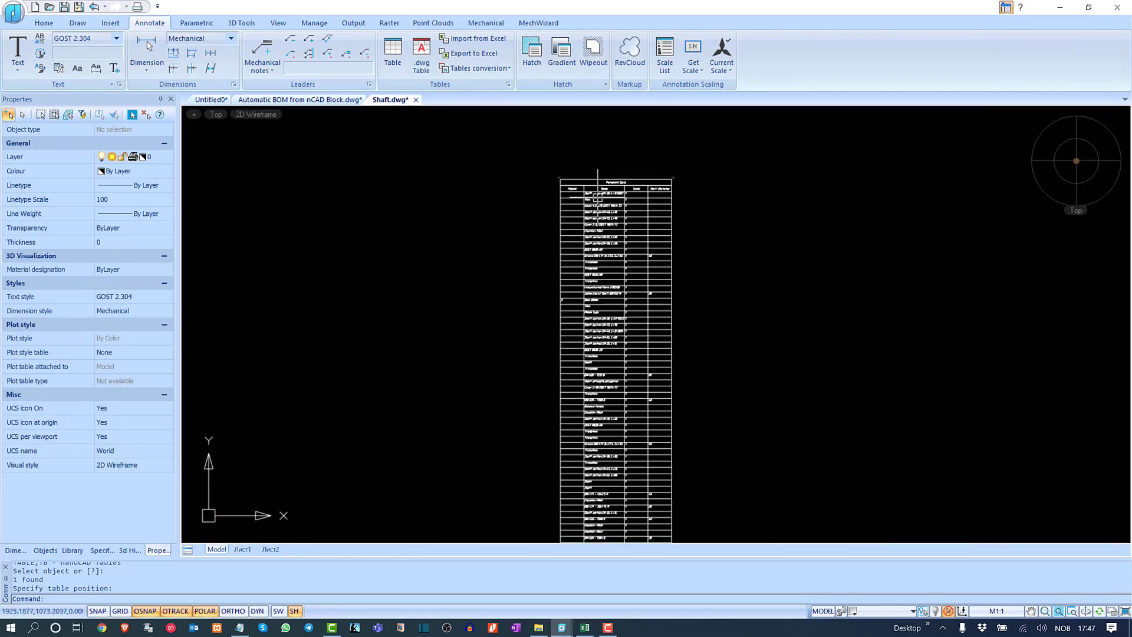
scroll(602, 215, "up", 10)
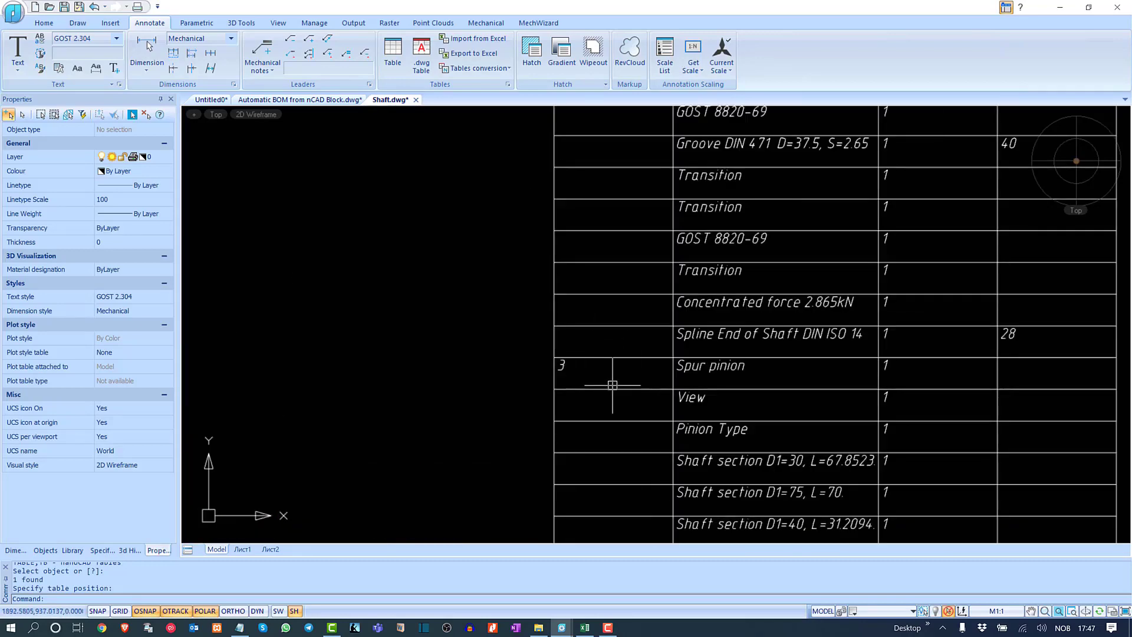
scroll(614, 383, "down", 4)
scroll(689, 390, "up", 6)
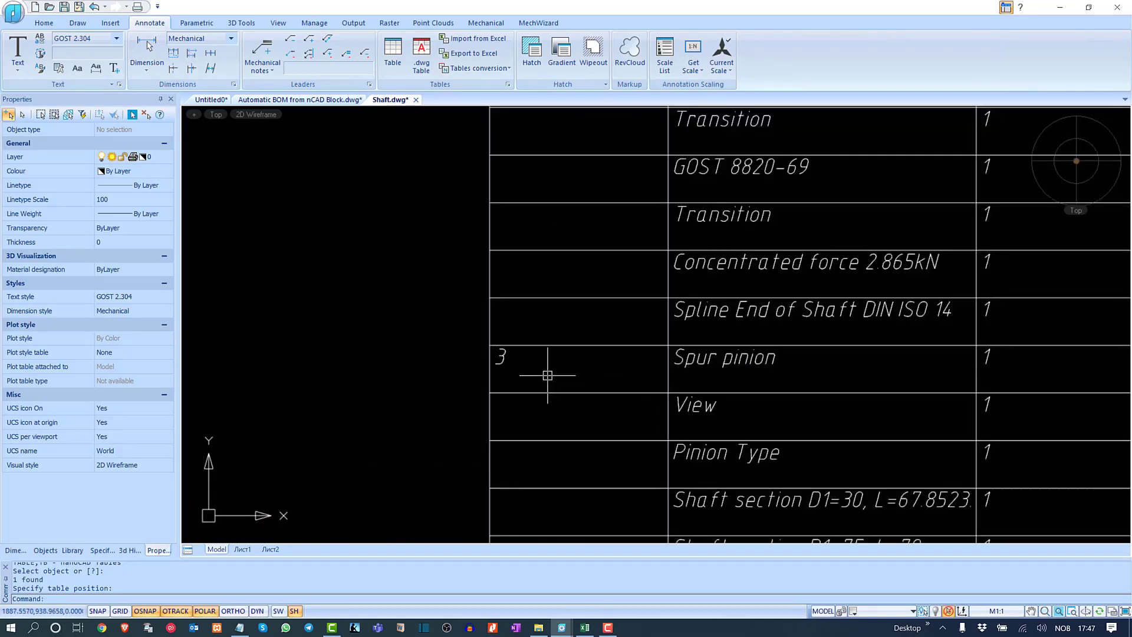
middle_click_drag(725, 370, 612, 355)
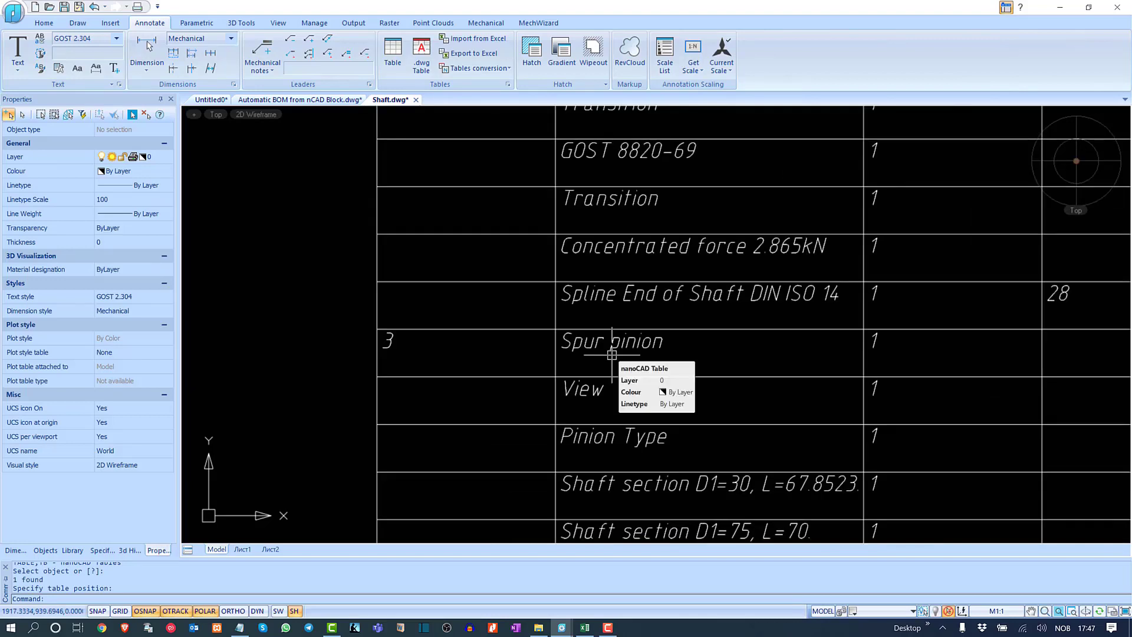
left_click(346, 309)
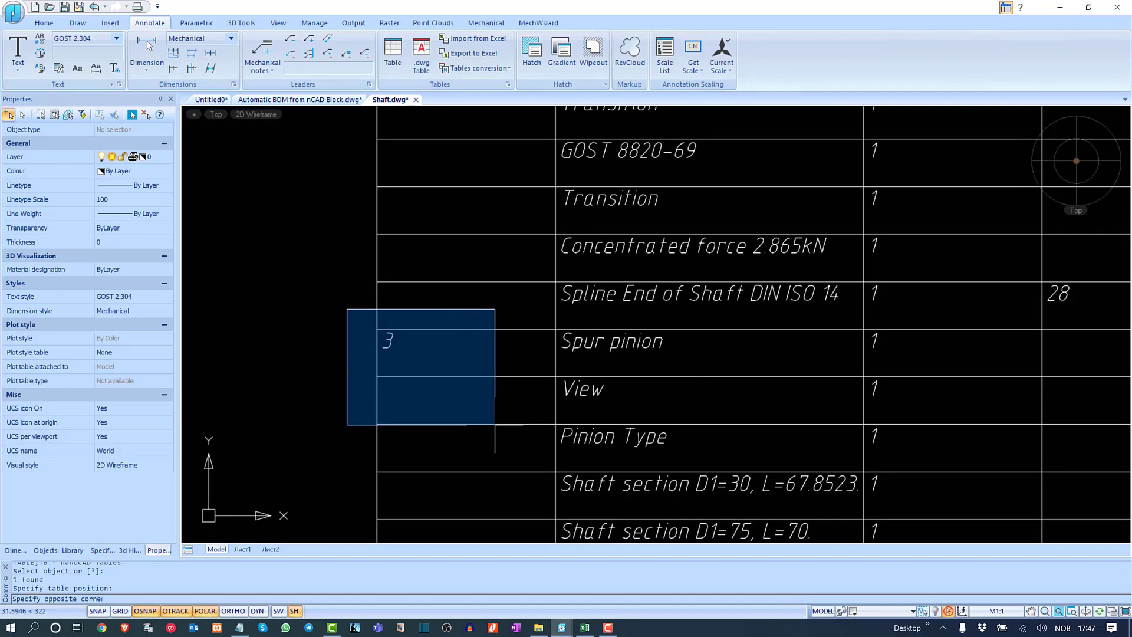
left_click(494, 413)
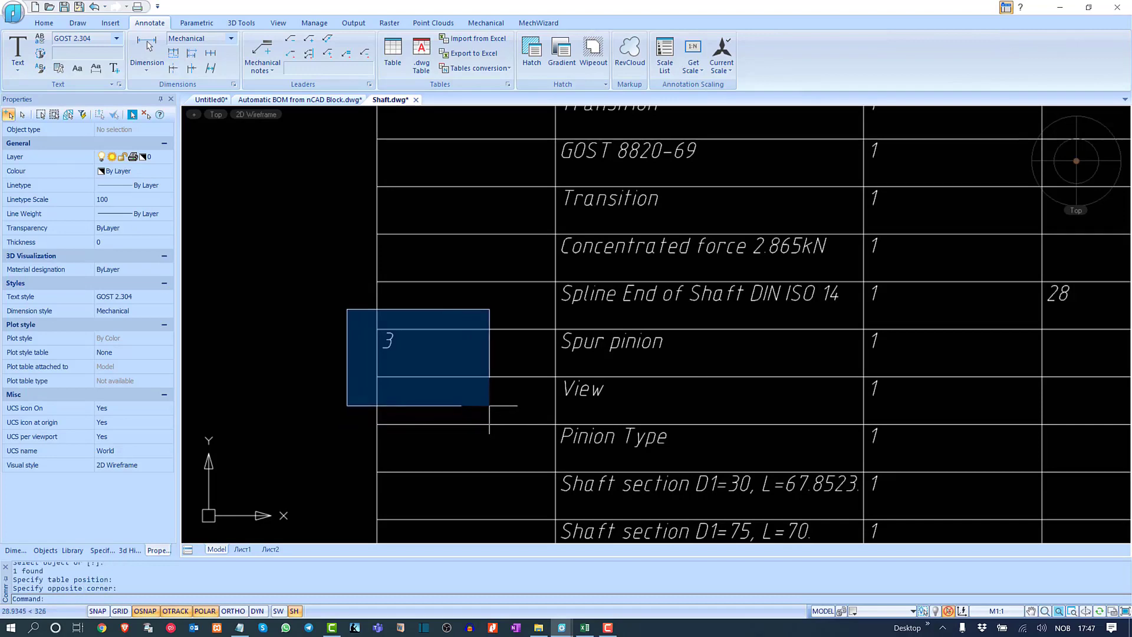
Step: Follow the Module column from its heading down to the lower spur pinion rows to check their values
scroll(497, 399, "up", 5)
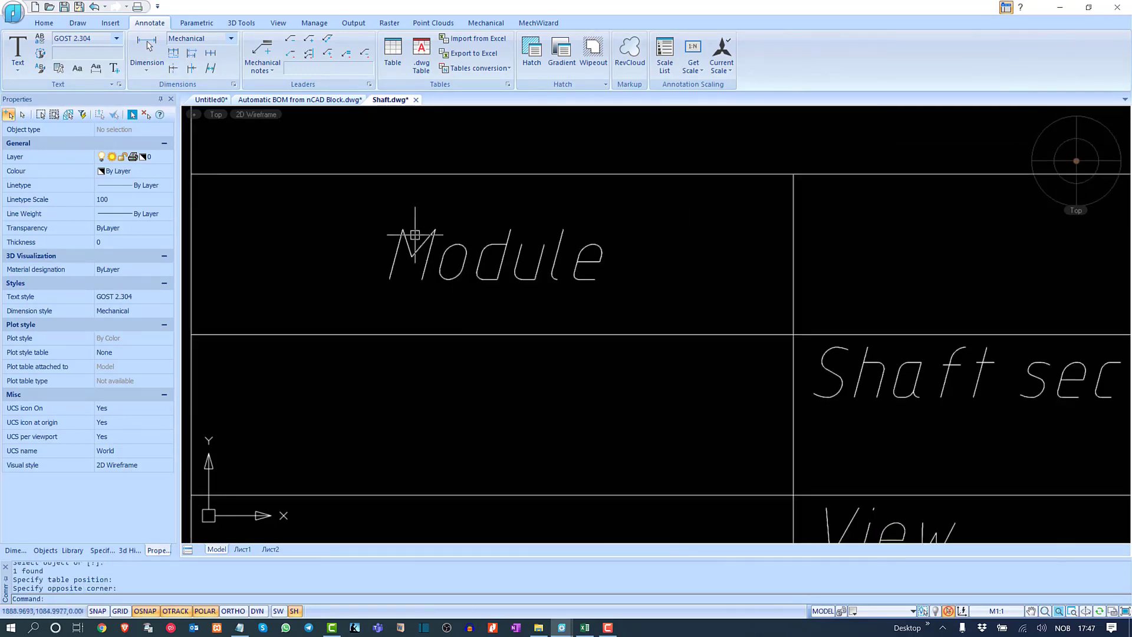
scroll(405, 230, "down", 5)
scroll(404, 224, "down", 5)
middle_click_drag(411, 367, 492, 225)
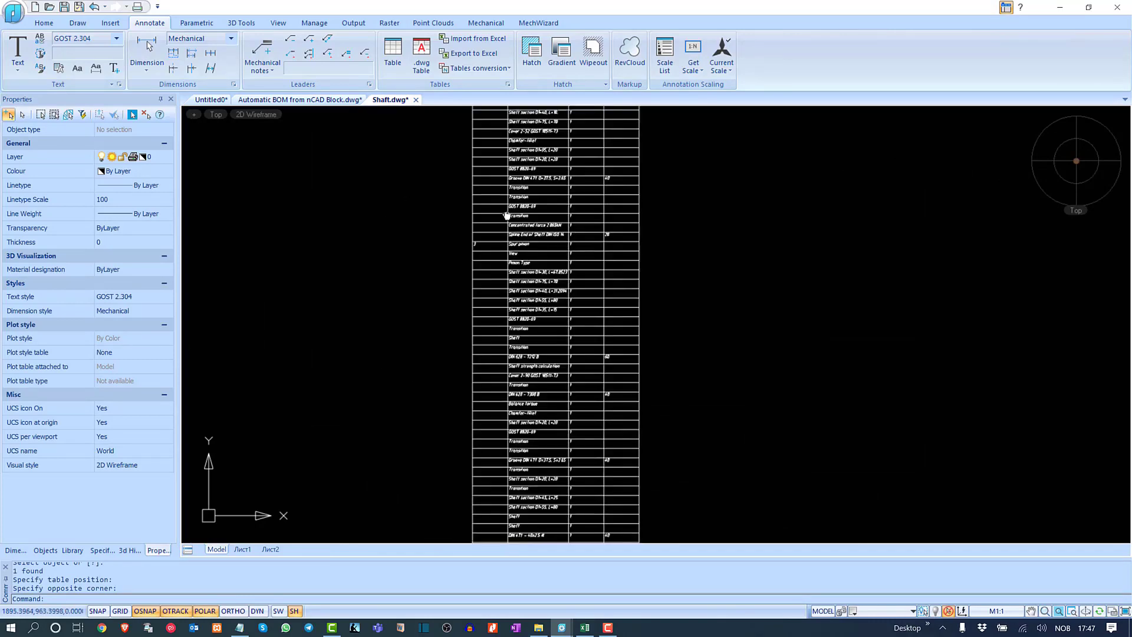
middle_click_drag(491, 381, 529, 232)
middle_click_drag(523, 399, 541, 241)
middle_click_drag(538, 370, 560, 262)
scroll(561, 321, "up", 5)
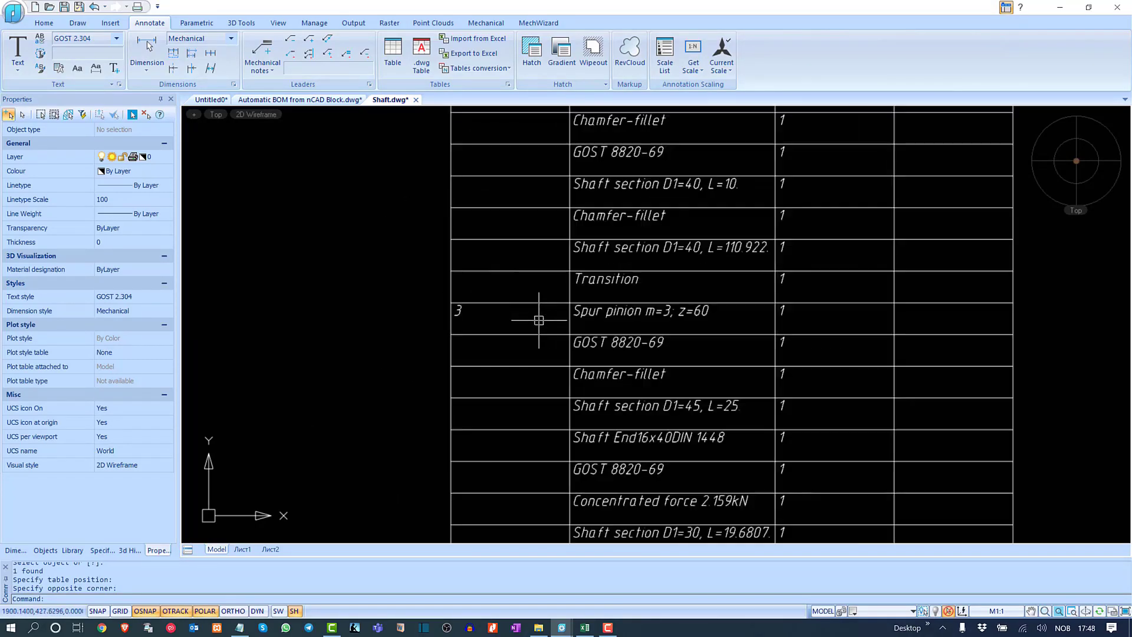
scroll(590, 354, "down", 6)
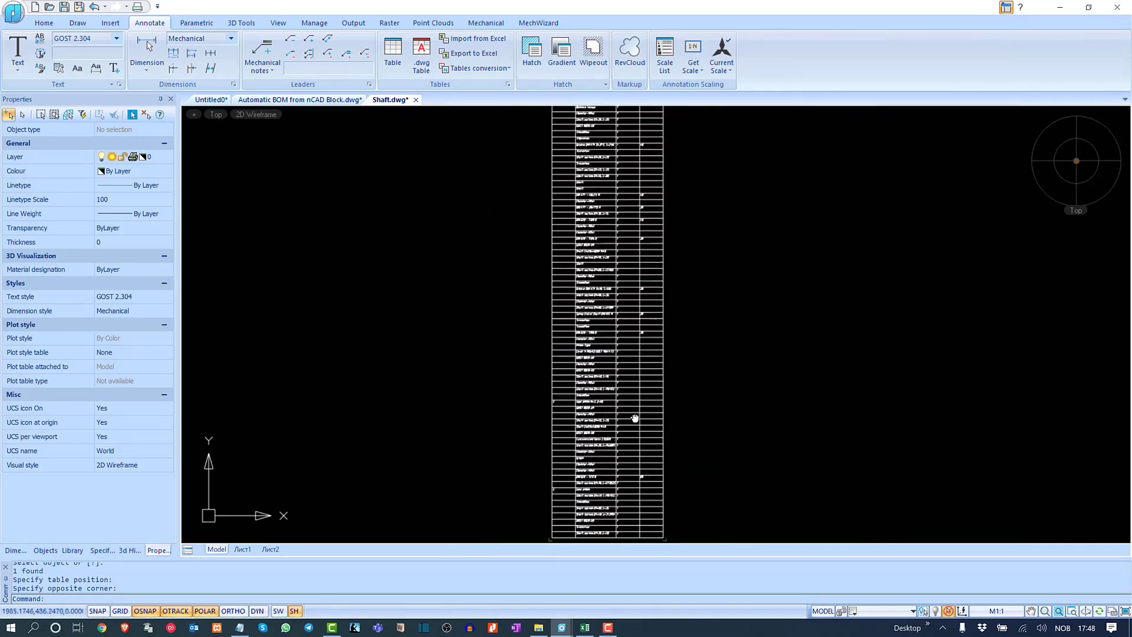
Step: Read through the Name, Scale and Shaft Diameter entries of the Parametic Data table from its top row downwards
scroll(620, 197, "up", 7)
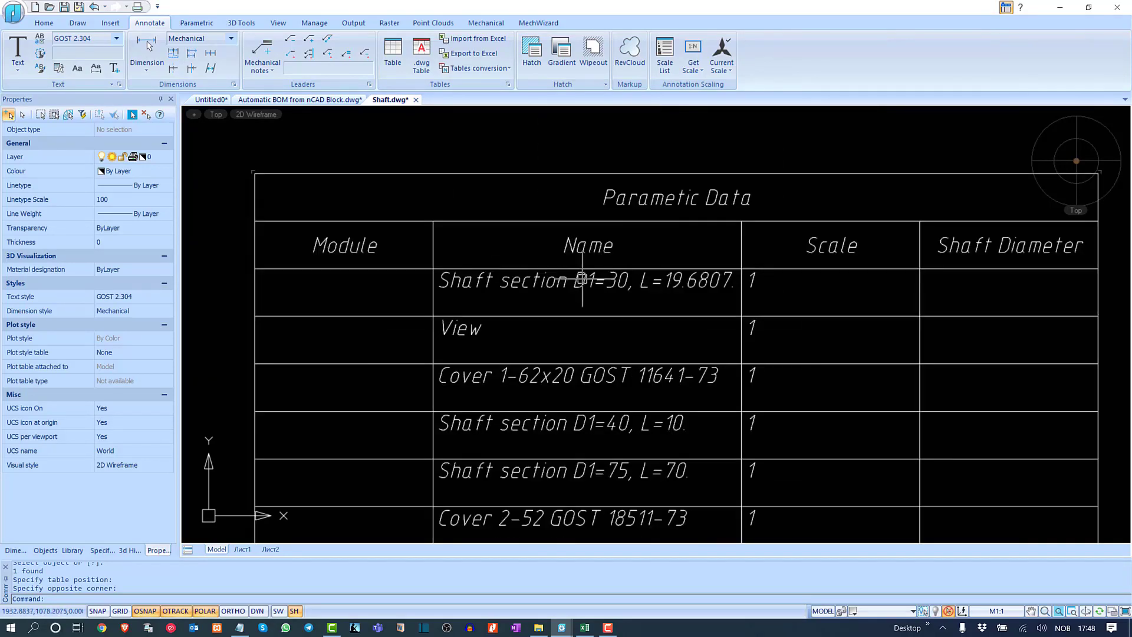
scroll(622, 188, "down", 5)
middle_click_drag(578, 309, 581, 198)
middle_click_drag(561, 378, 566, 235)
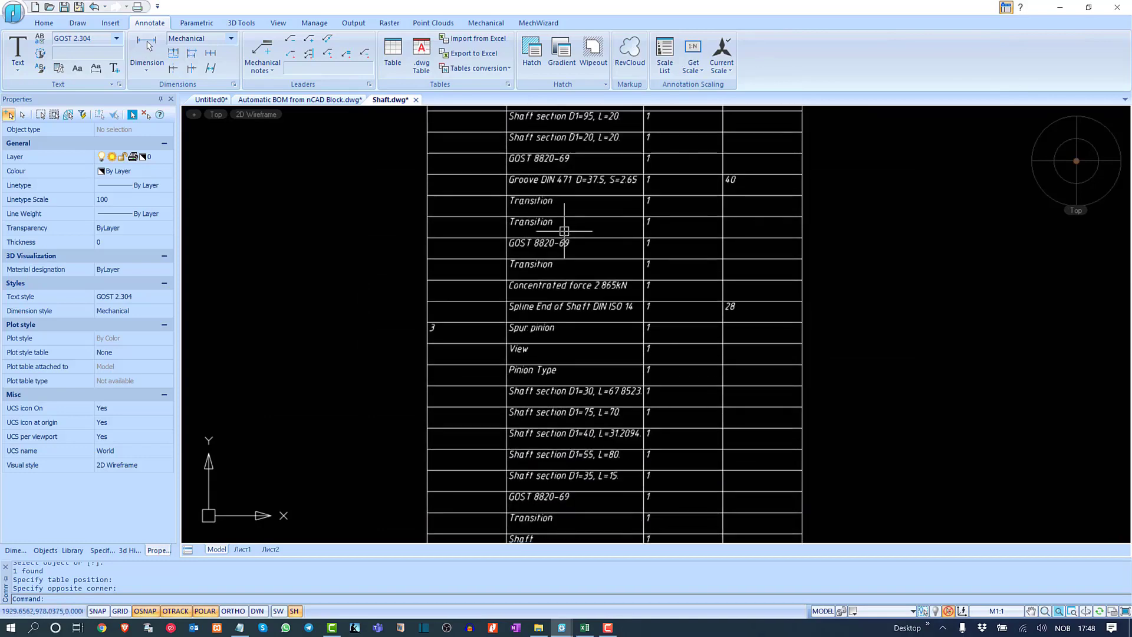
middle_click_drag(573, 413, 595, 218)
middle_click_drag(584, 407, 575, 213)
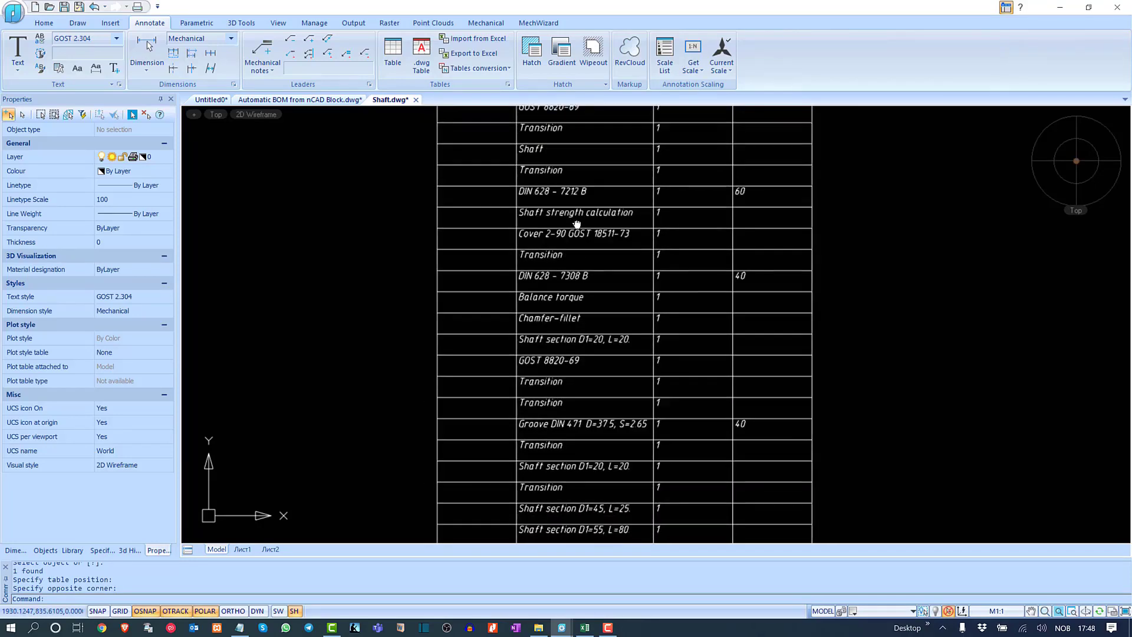
middle_click_drag(581, 427, 598, 304)
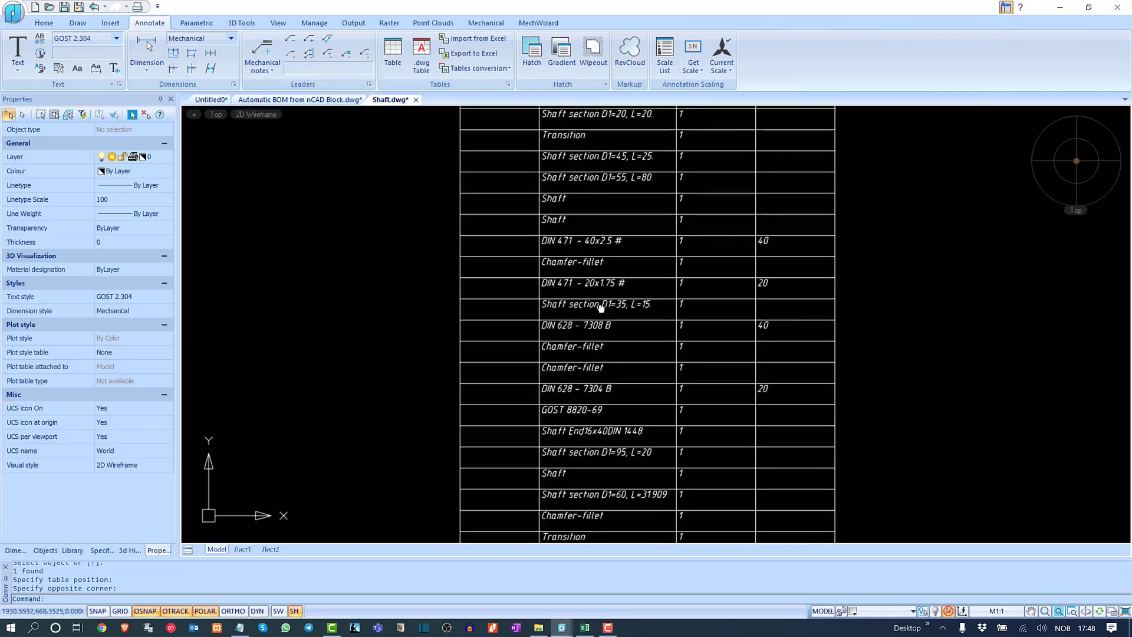
scroll(600, 302, "down", 8)
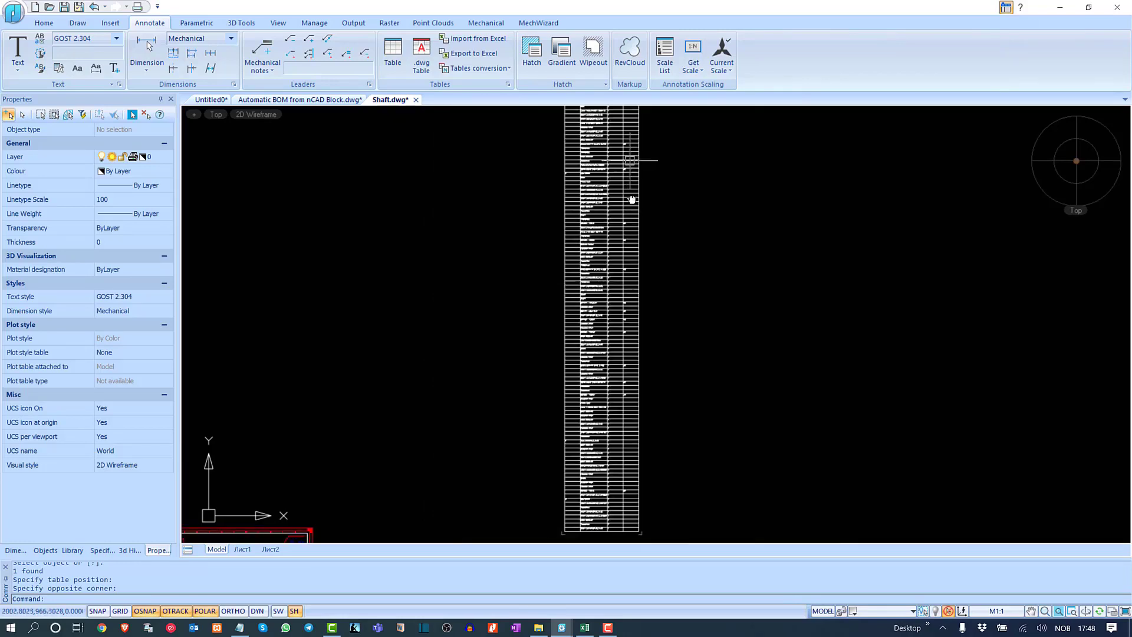
scroll(613, 327, "up", 4)
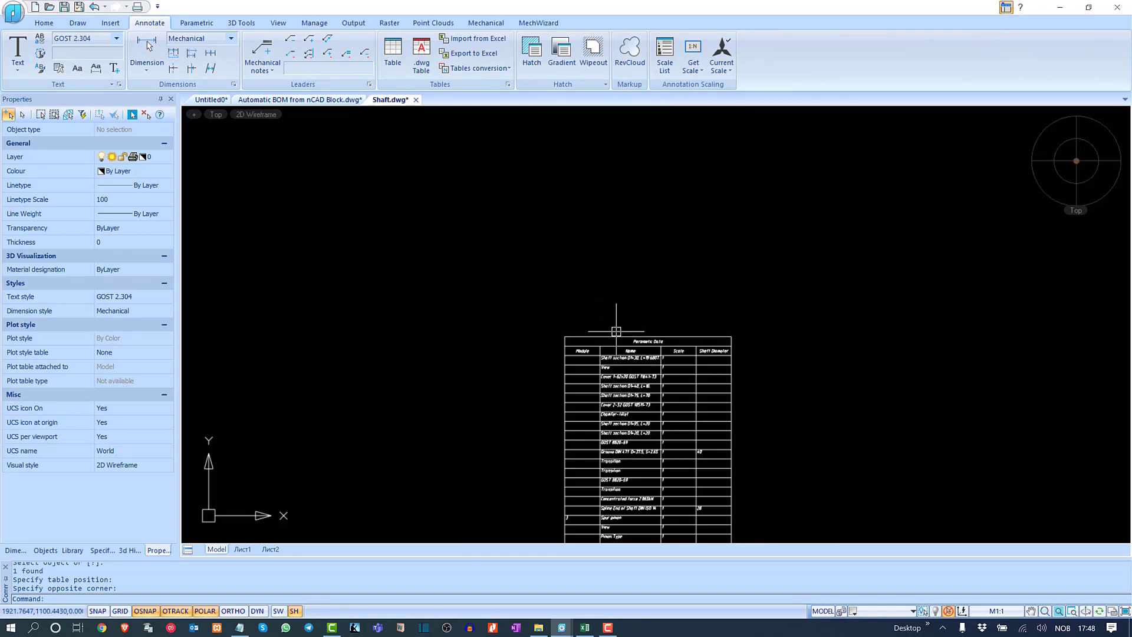
Step: Start another object based report table and title it "Line"
scroll(874, 281, "down", 2)
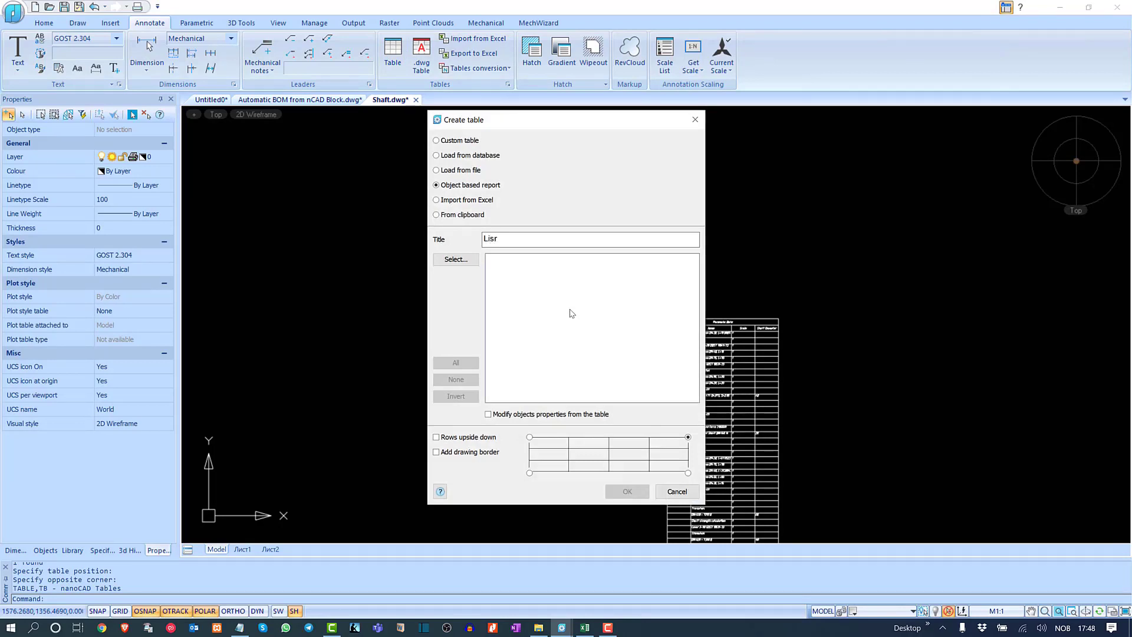
key("BackSpace")
key("BackSpace")
type("ne")
Step: Choose Line as the report's source object type and accept the selection
left_click(457, 260)
left_click(314, 150)
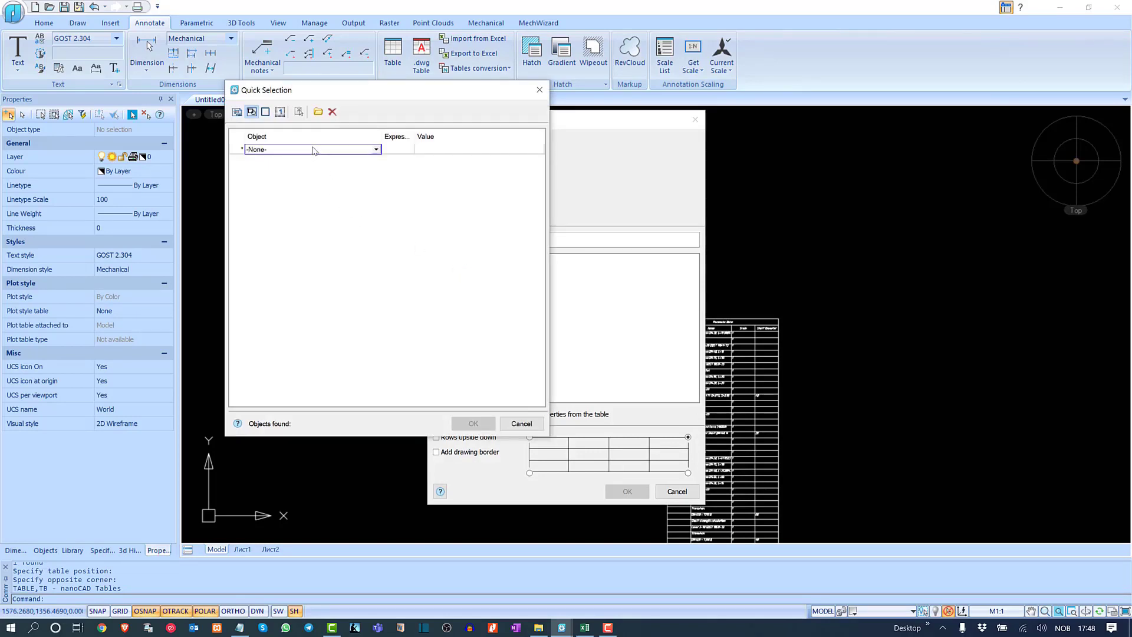
left_click(315, 150)
left_click(282, 207)
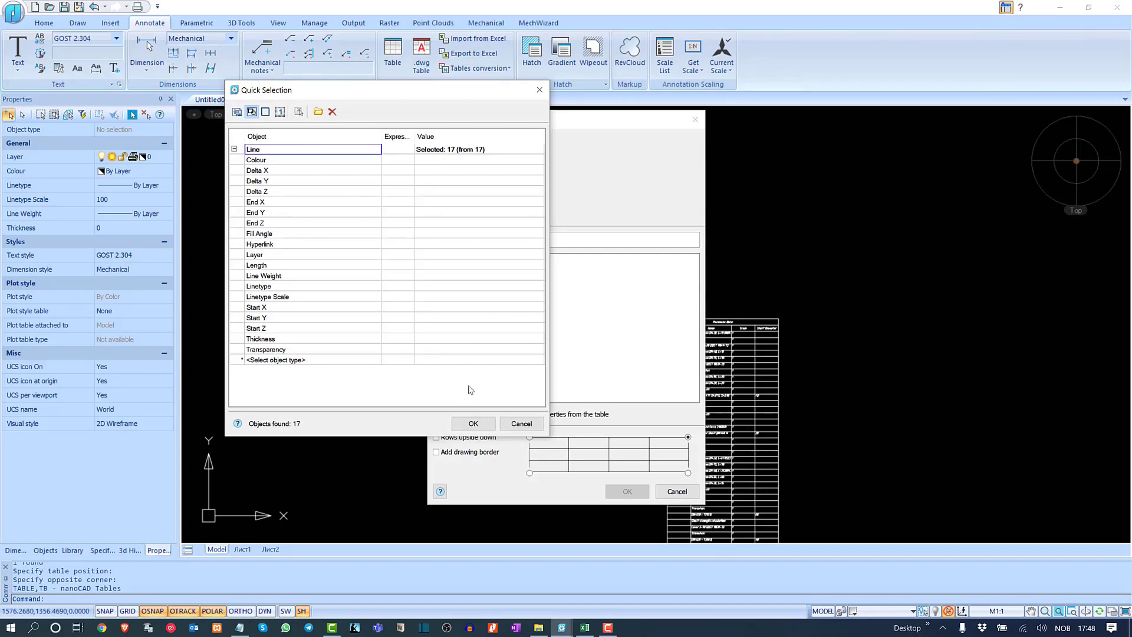
left_click(473, 423)
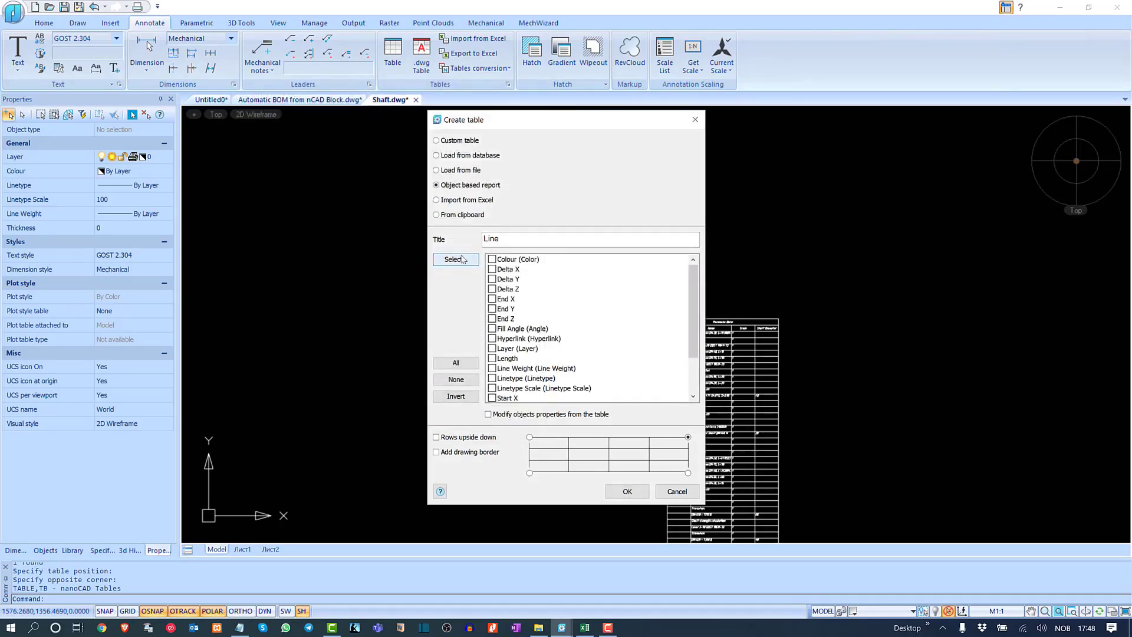
Step: Generate the Line report with all line properties as columns and place the table above the Parametic Data table
left_click(456, 362)
left_click(627, 492)
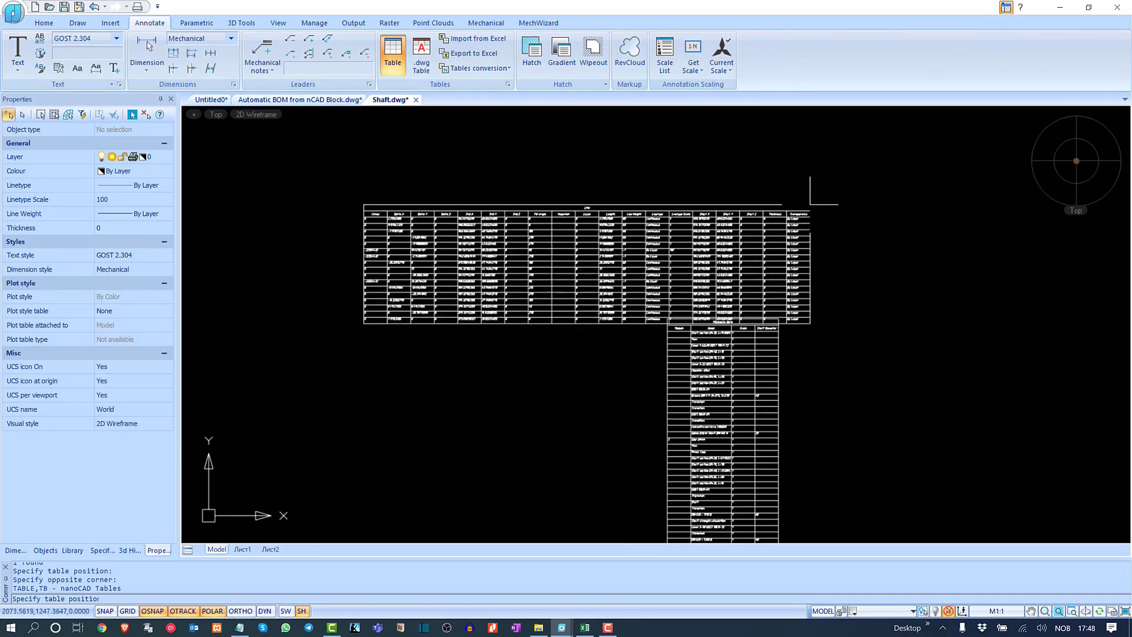
left_click(706, 149)
scroll(492, 143, "up", 6)
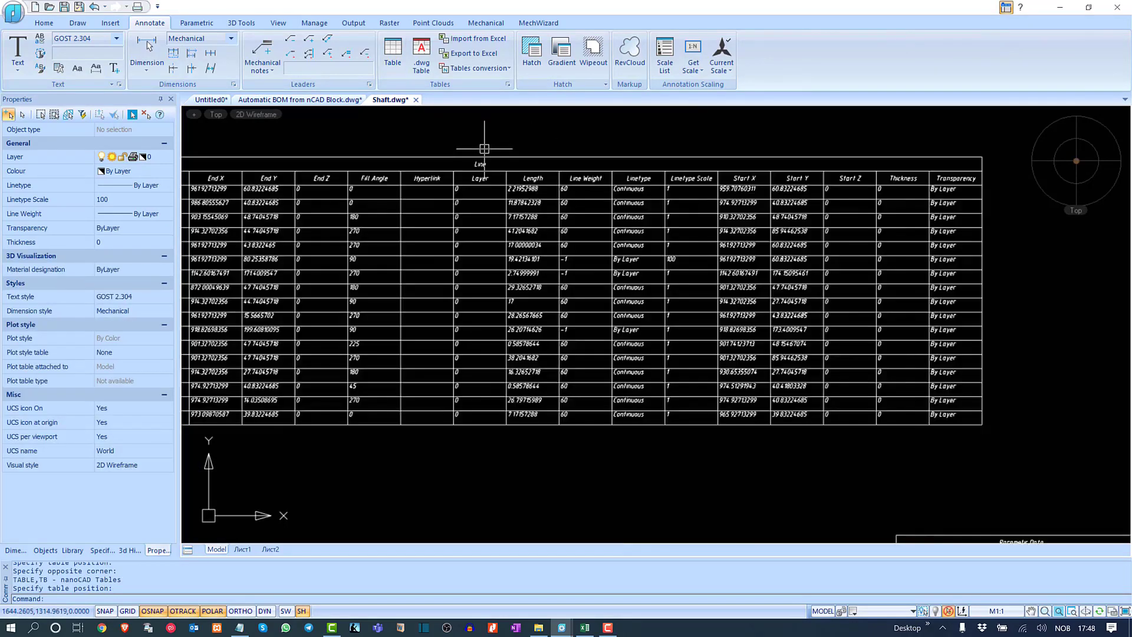
scroll(477, 177, "down", 6)
scroll(510, 194, "up", 4)
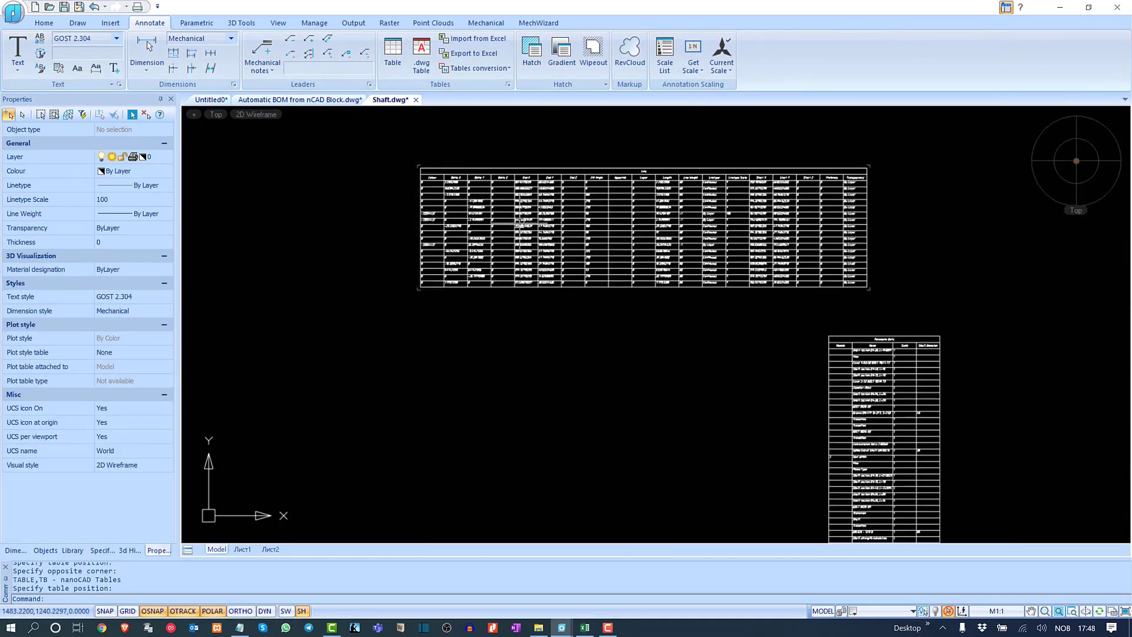
scroll(791, 248, "down", 5)
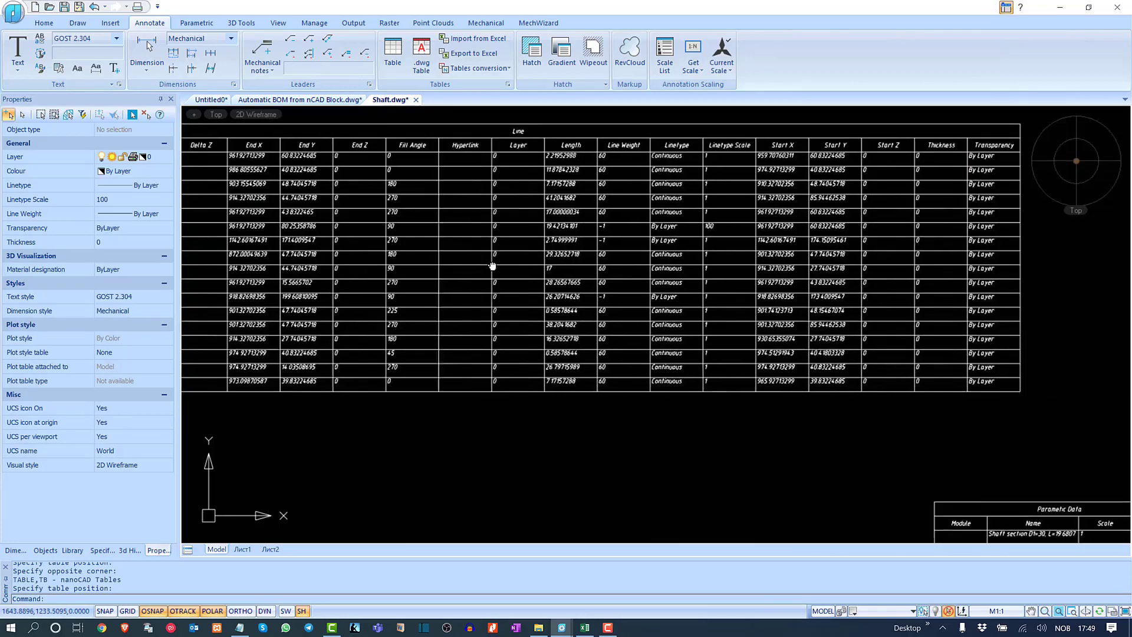
middle_click_drag(608, 334, 627, 284)
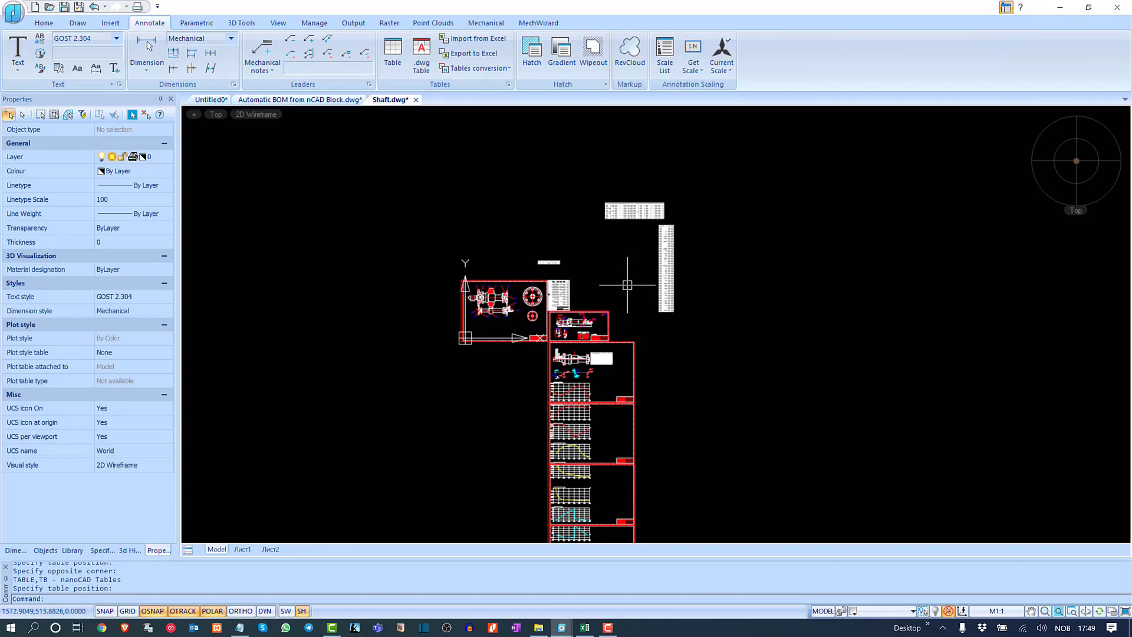
Step: Close Shaft.dwg without saving the changes and examine the column headings of the BOQ table in Automatic BOM from nCAD Block.dwg
left_click(415, 100)
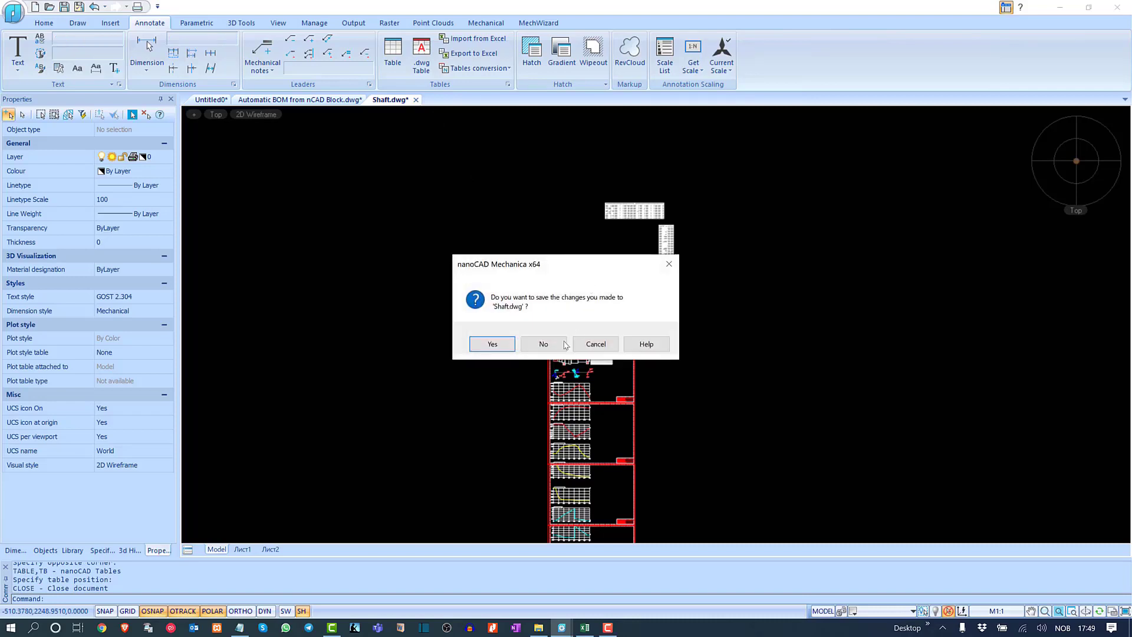
left_click(562, 344)
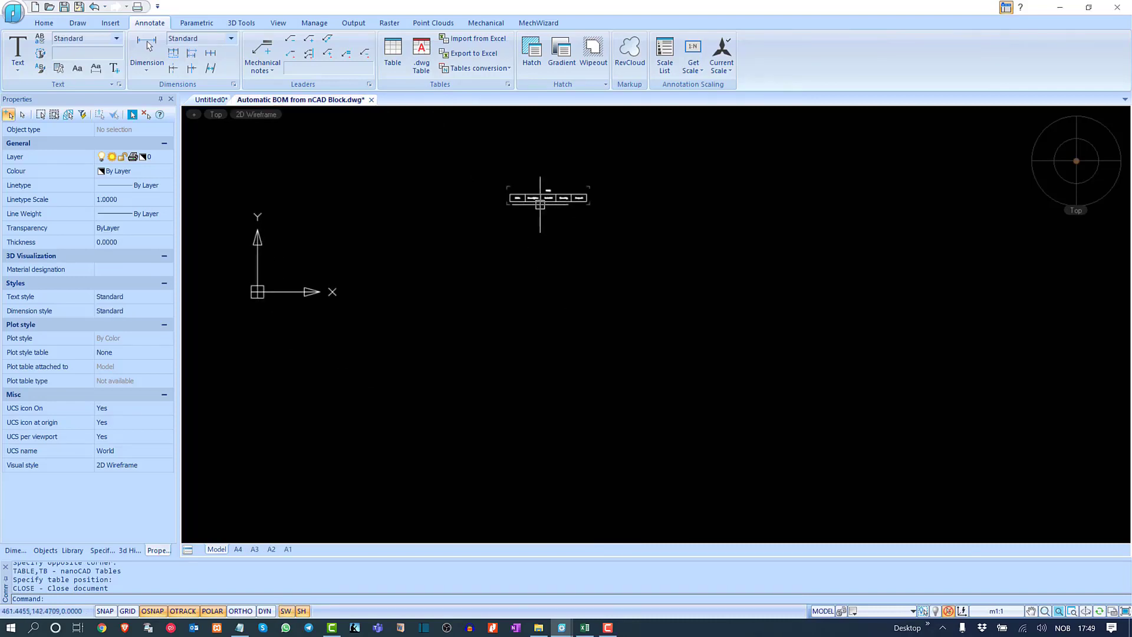
scroll(540, 205, "up", 5)
scroll(568, 239, "up", 3)
middle_click_drag(556, 234, 556, 185)
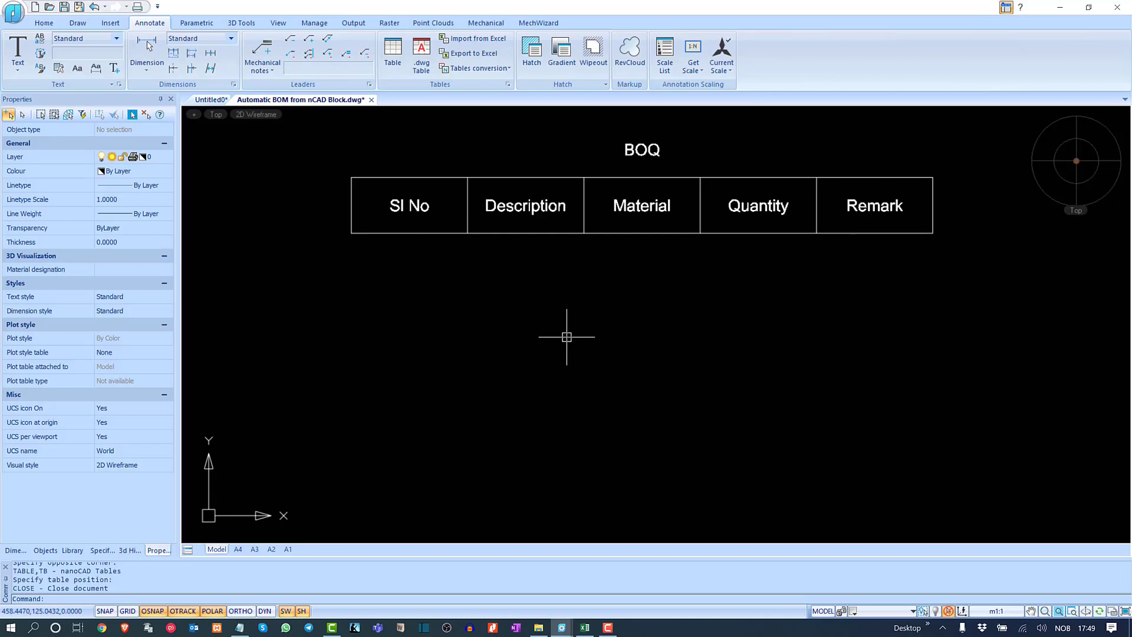
middle_click_drag(645, 300, 549, 312)
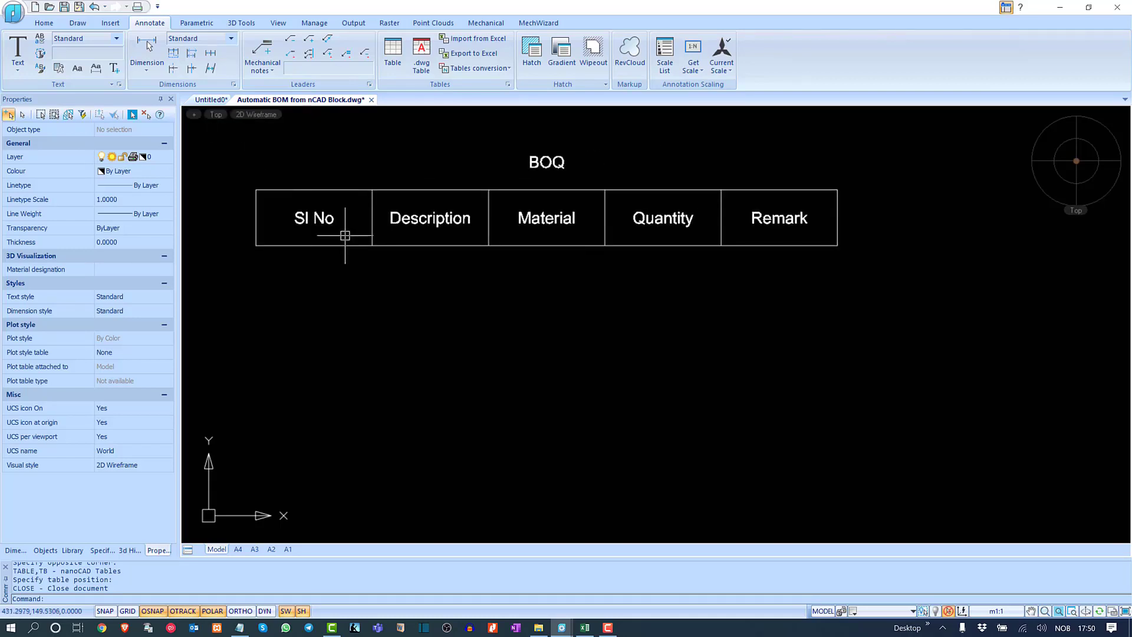
middle_click_drag(388, 331, 460, 331)
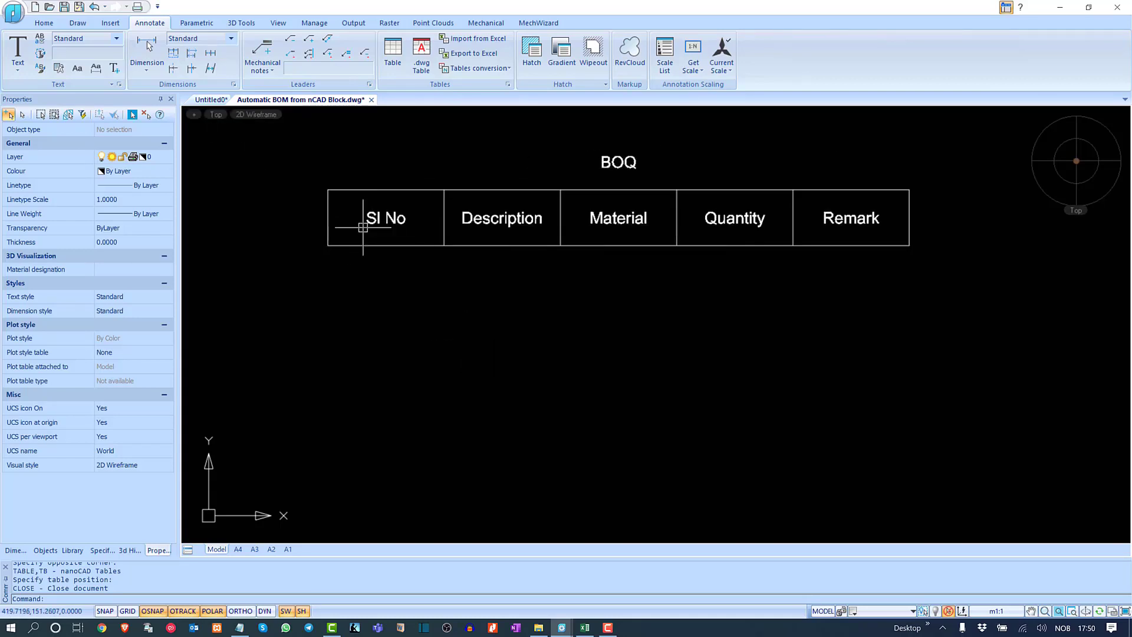
Step: Insert the Valve block at scale 1 and rotation 0 in the empty area beside the BOQ table
scroll(788, 263, "down", 2)
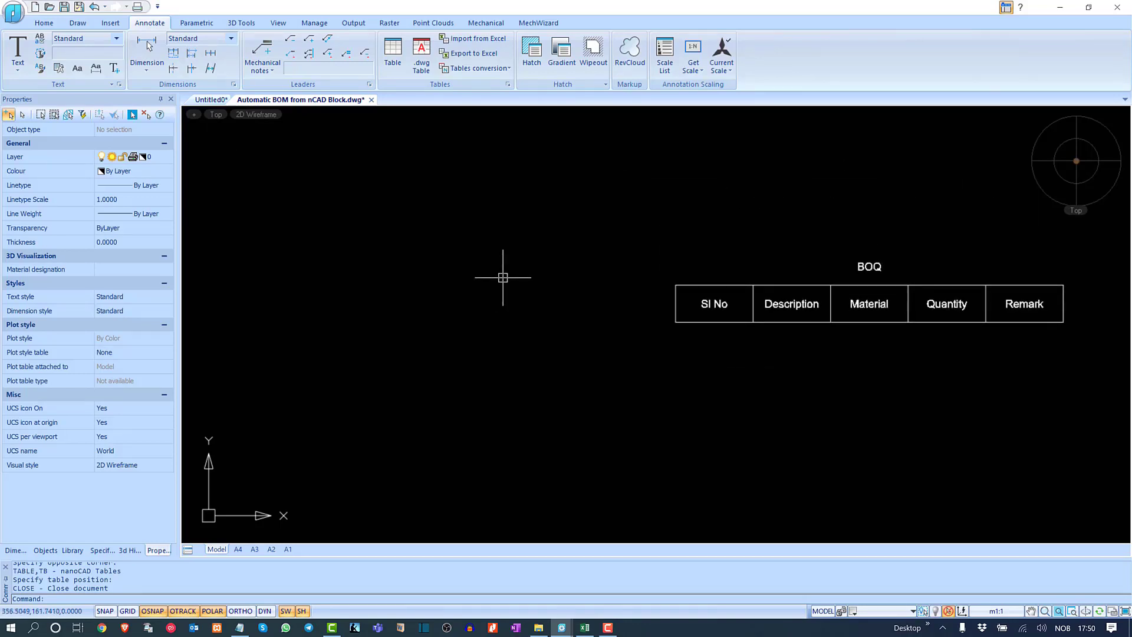
key("Return")
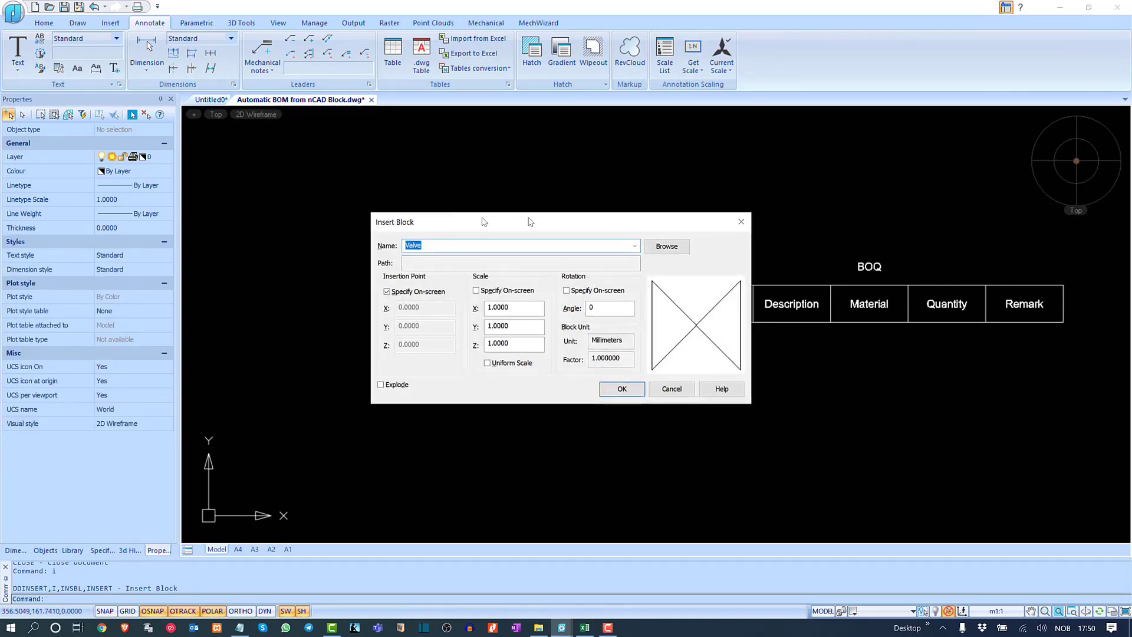
left_click_drag(531, 222, 203, 79)
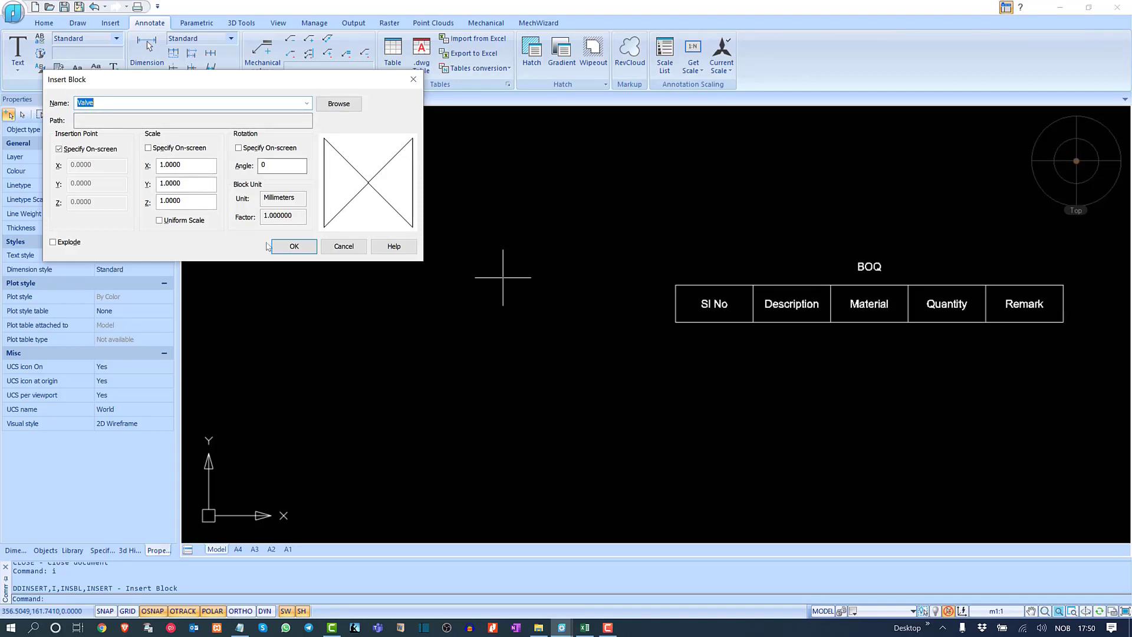
left_click(286, 250)
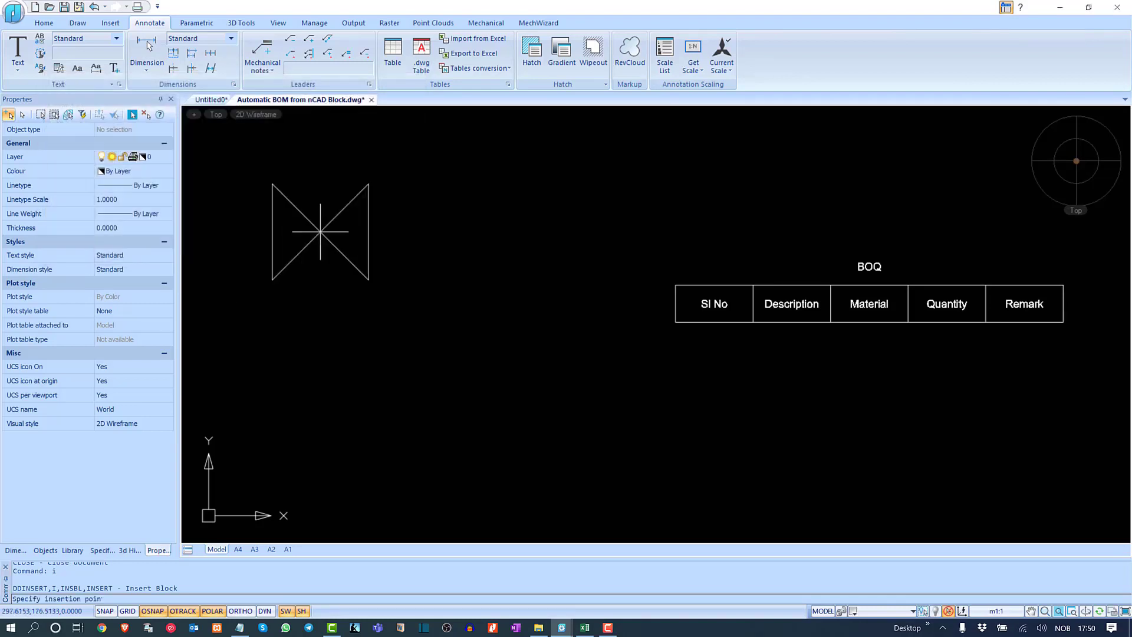
left_click(313, 209)
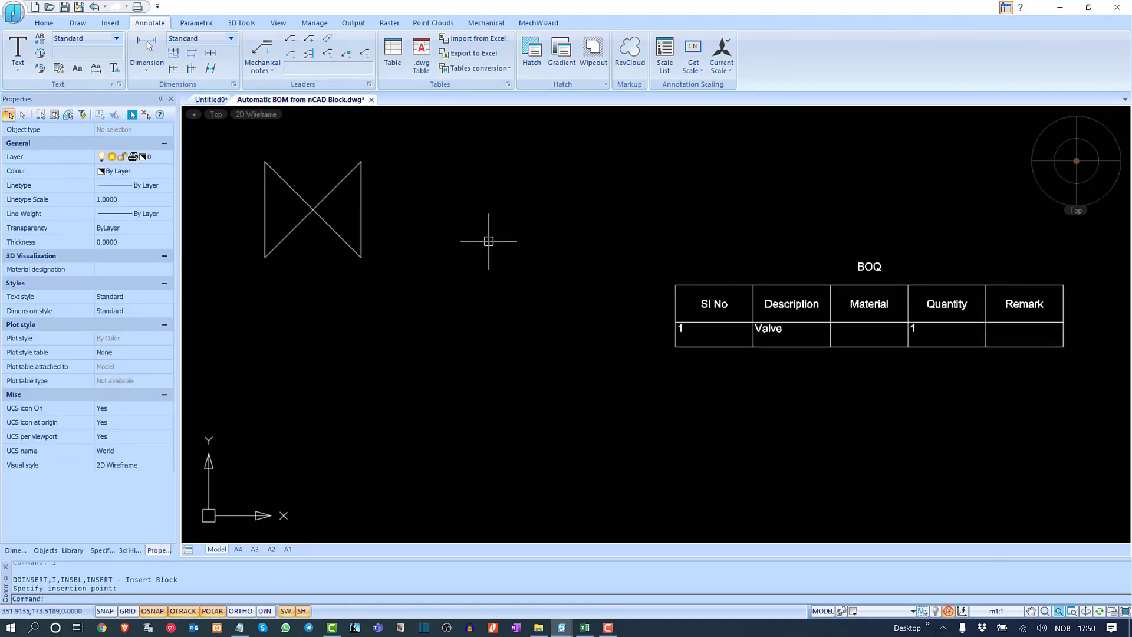
Step: Copy the Valve block from its centre to seven scattered positions around the original and clear the selection
left_click_drag(424, 168, 299, 244)
type("co")
key("Return")
left_click(313, 209)
left_click(351, 366)
left_click(499, 200)
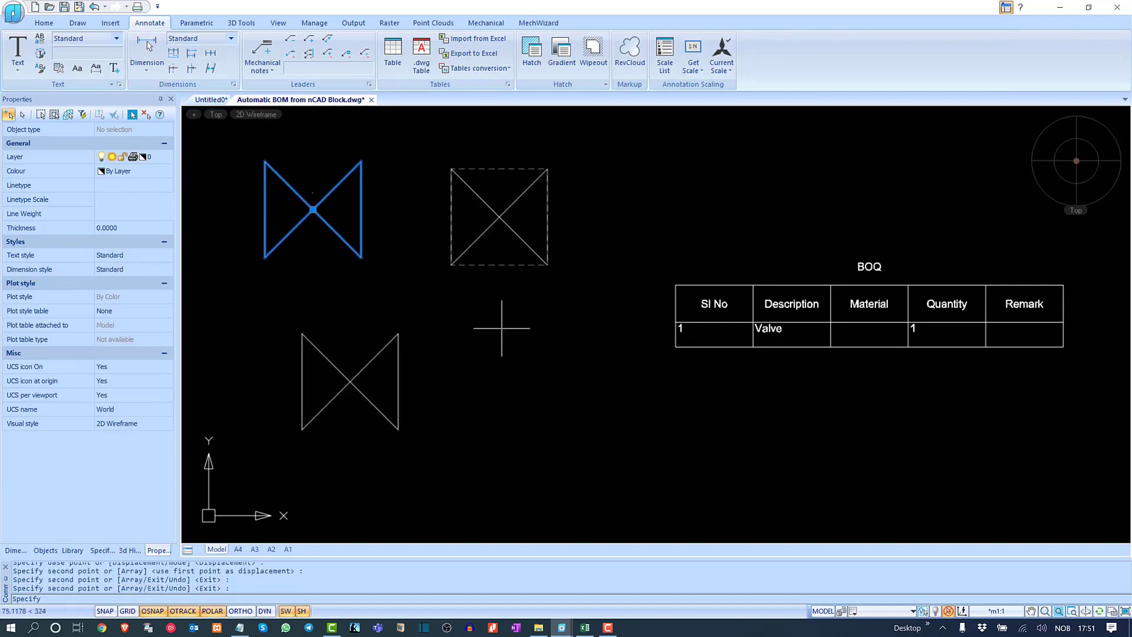
left_click(502, 328)
left_click(545, 387)
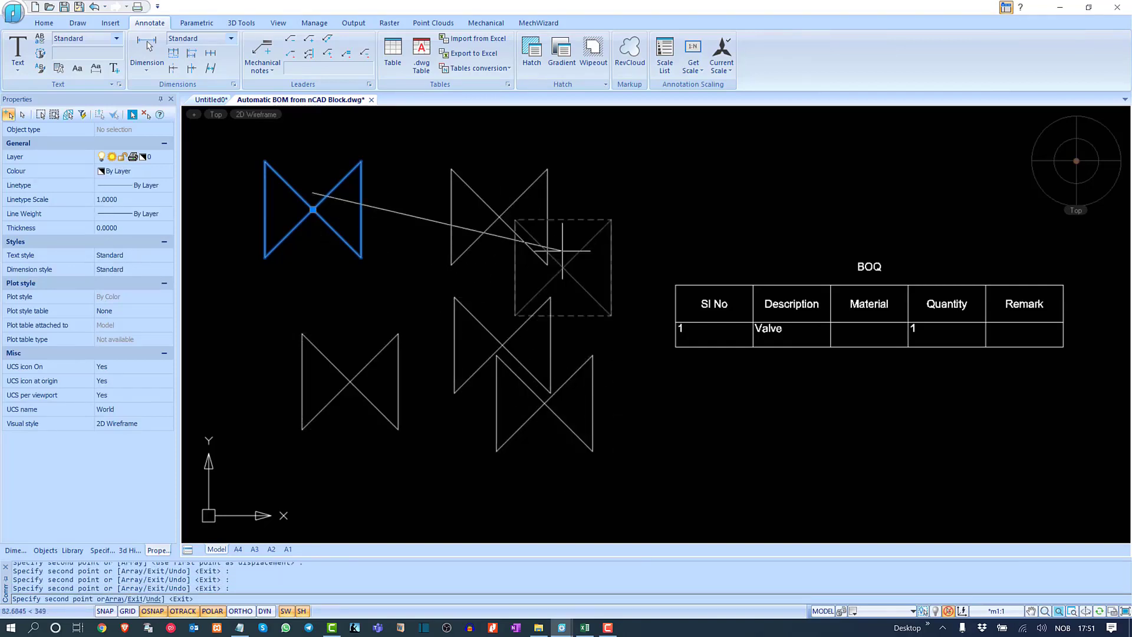
left_click(624, 209)
middle_click_drag(453, 145, 456, 294)
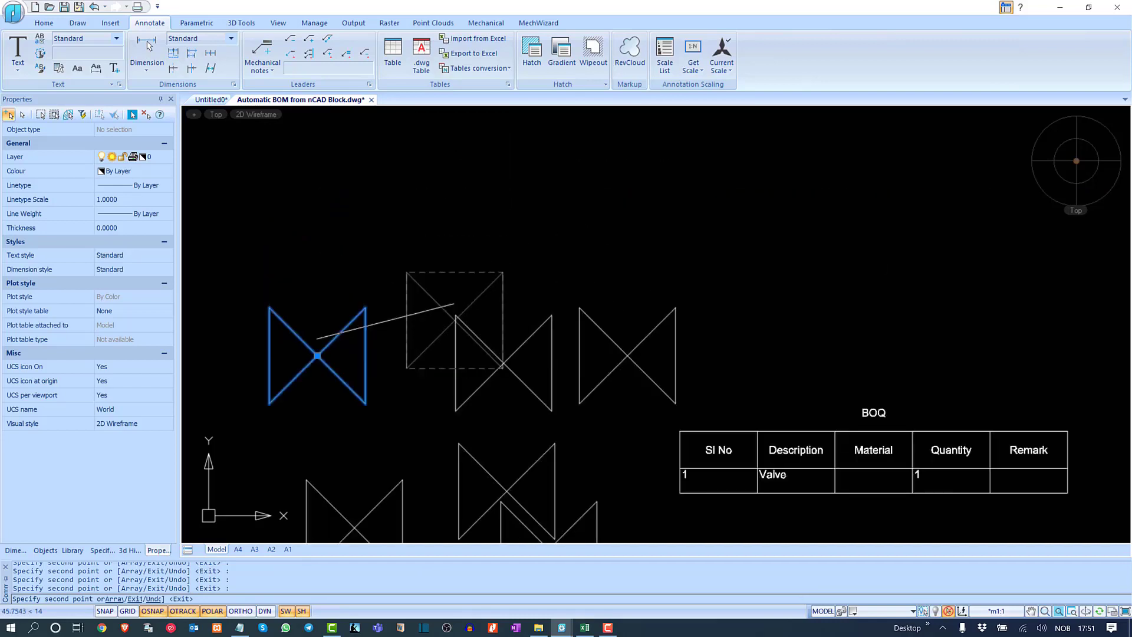
left_click(402, 240)
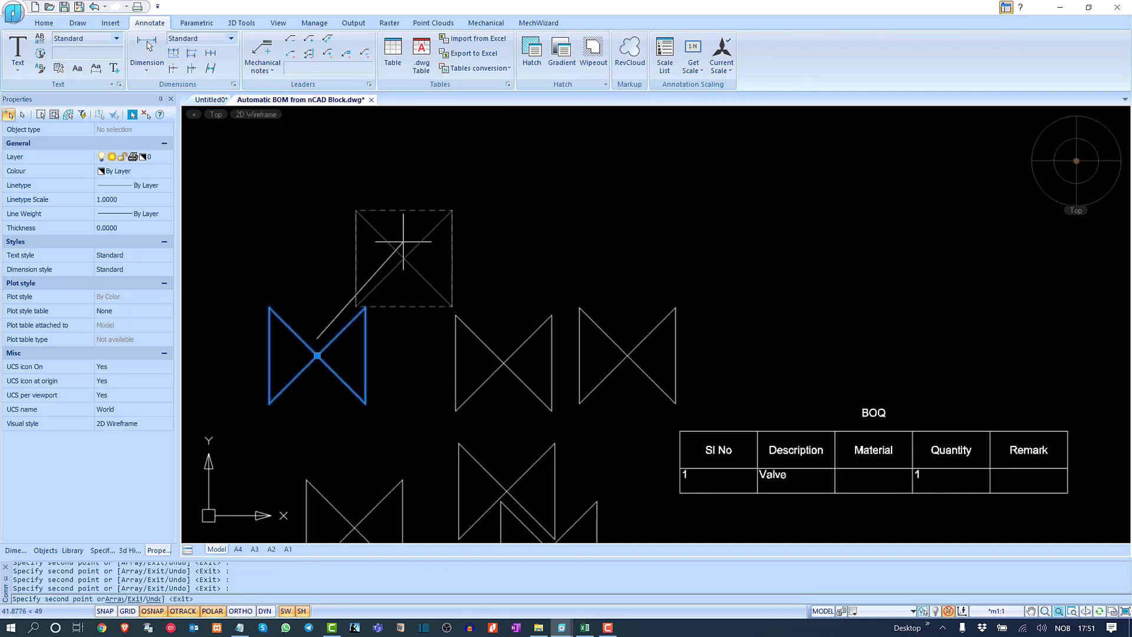
left_click(527, 213)
scroll(538, 203, "down", 2)
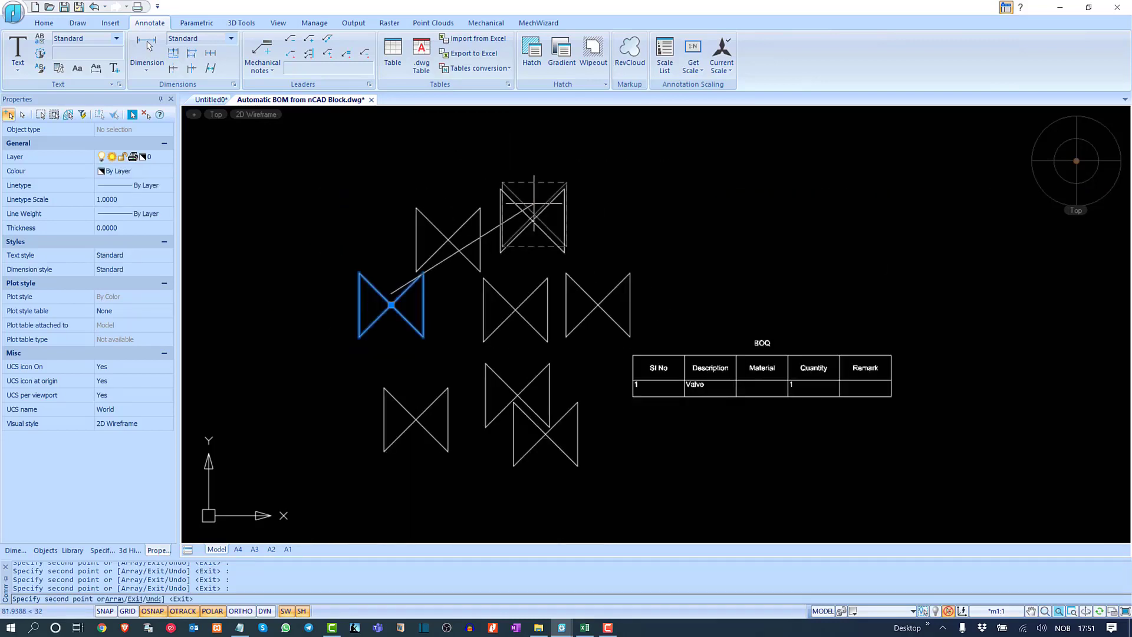
key("Return")
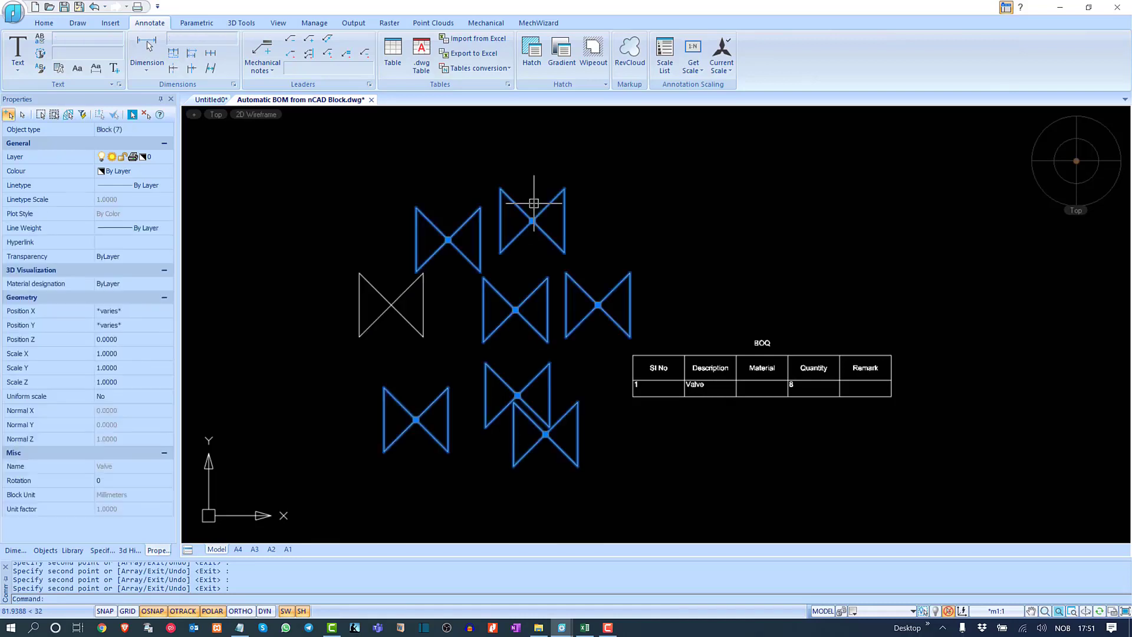
middle_click_drag(576, 278, 518, 246)
key("Escape")
Step: Erase the Valve block closest to the BOQ table
scroll(727, 353, "up", 2)
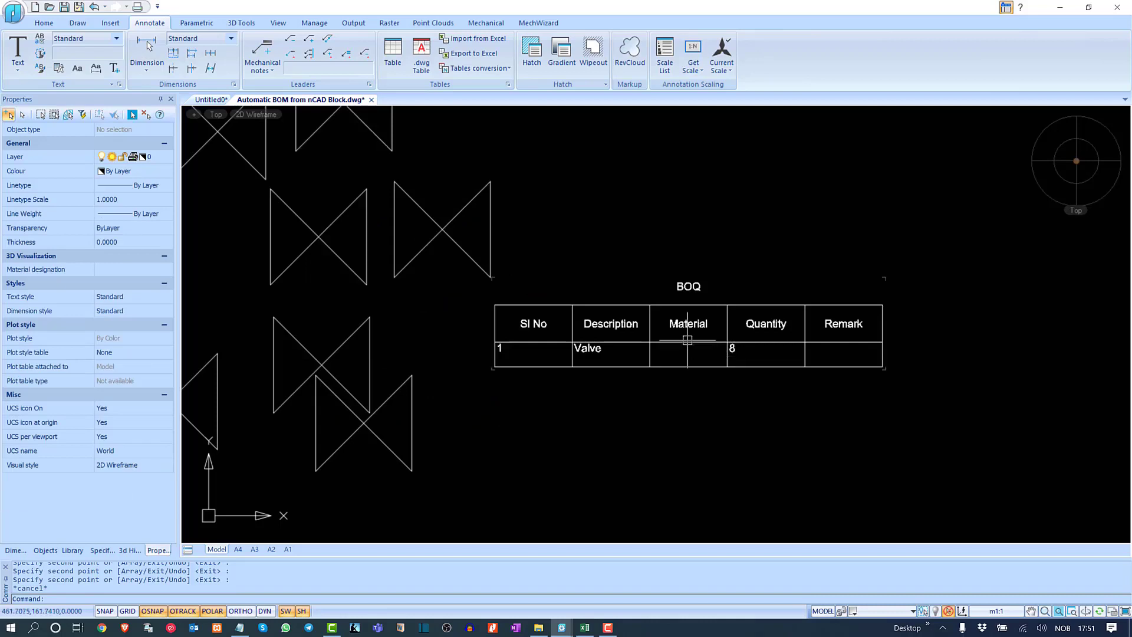
left_click(536, 172)
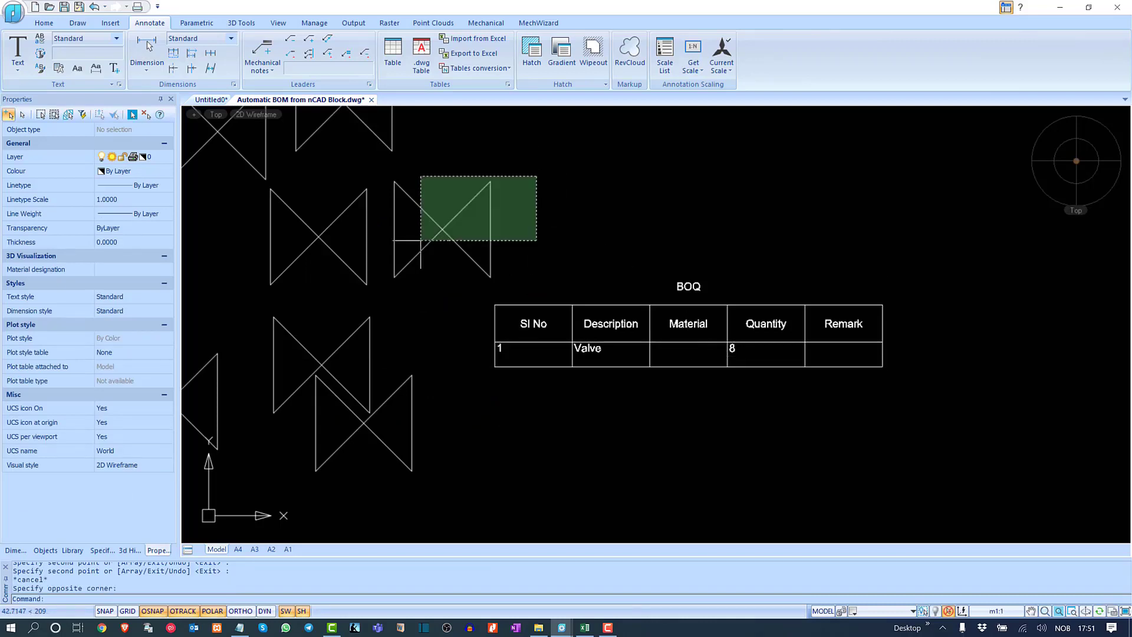
left_click(421, 241)
type("e")
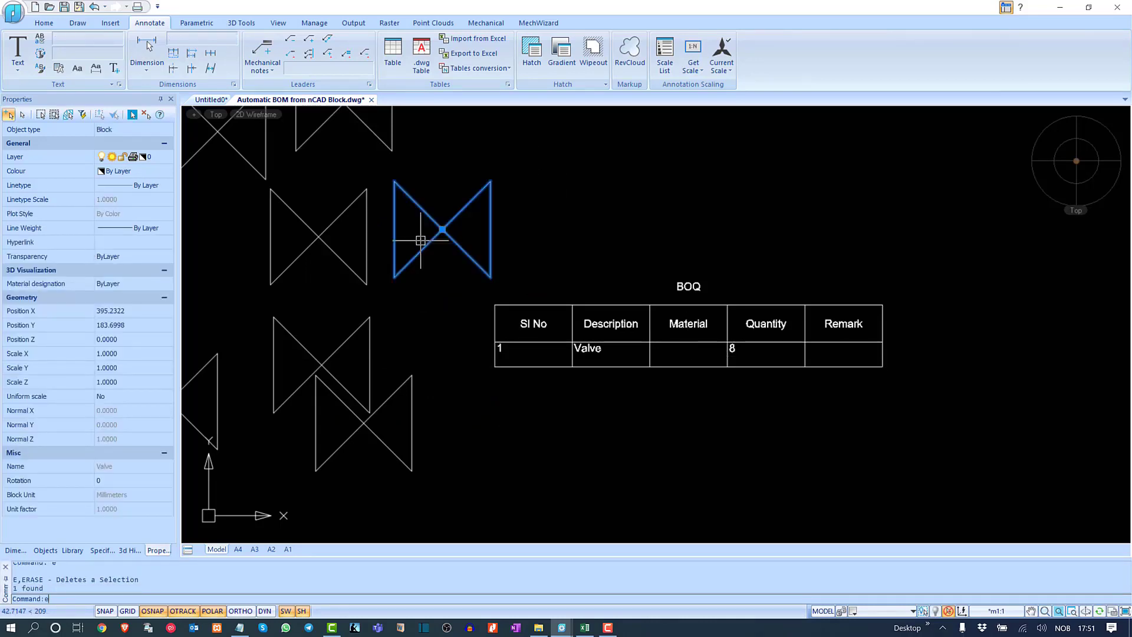
left_click(419, 241)
left_click(316, 233)
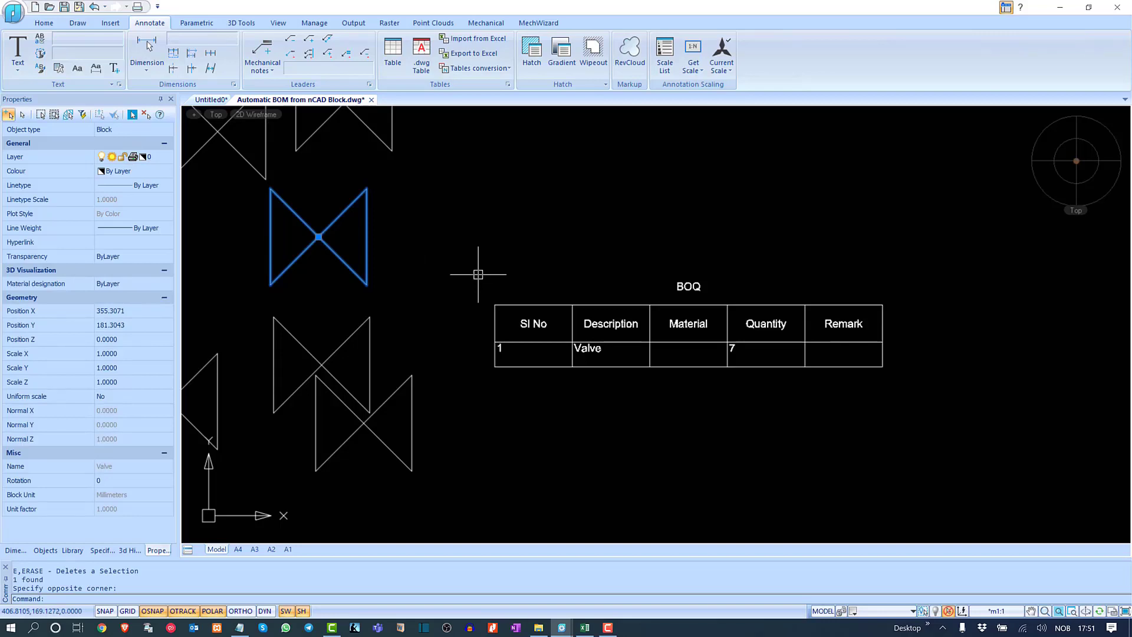
middle_click_drag(479, 274, 620, 292)
key("Escape")
Step: Insert the Collar block above the BOQ table, accepting the attributes Cast Iron for material and Lathe for machine
type("i")
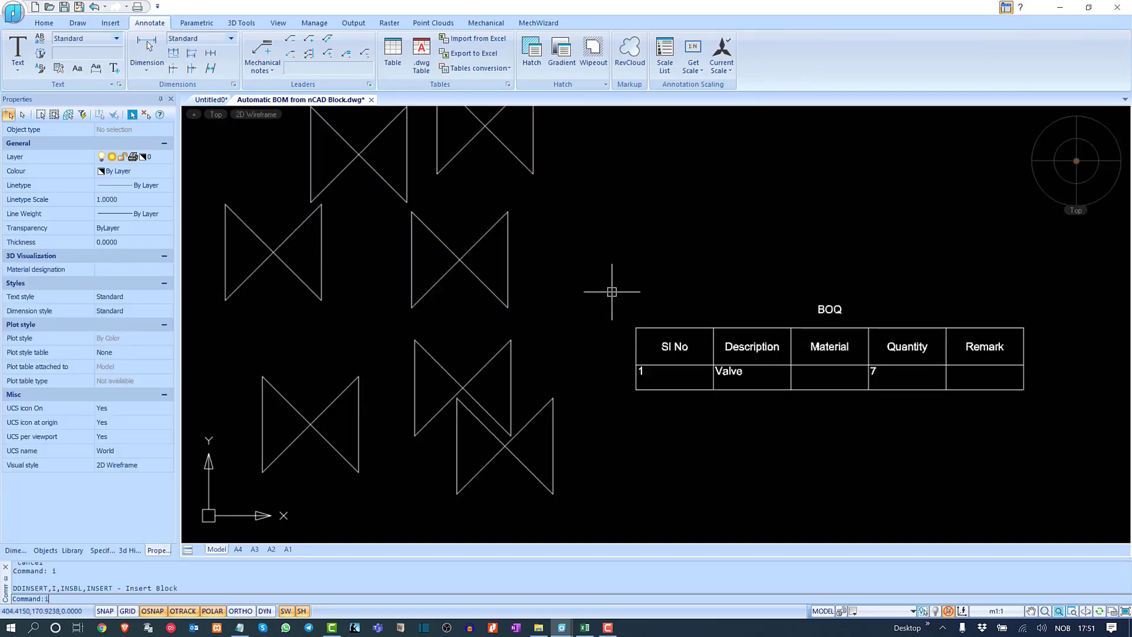
key("Return")
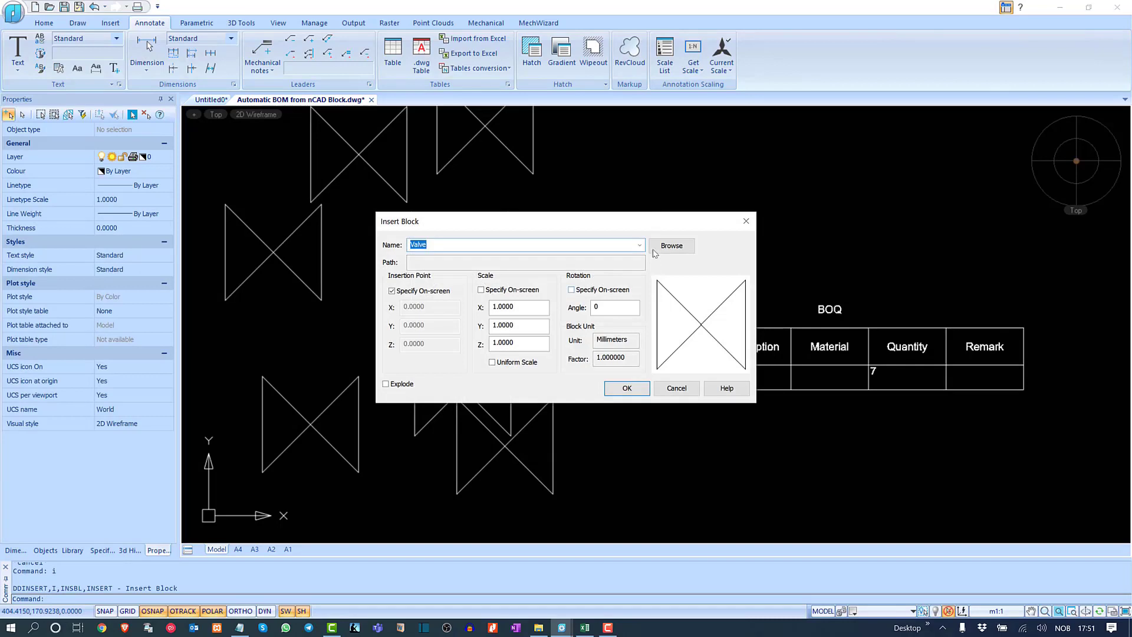
left_click_drag(641, 215, 466, 138)
left_click(463, 167)
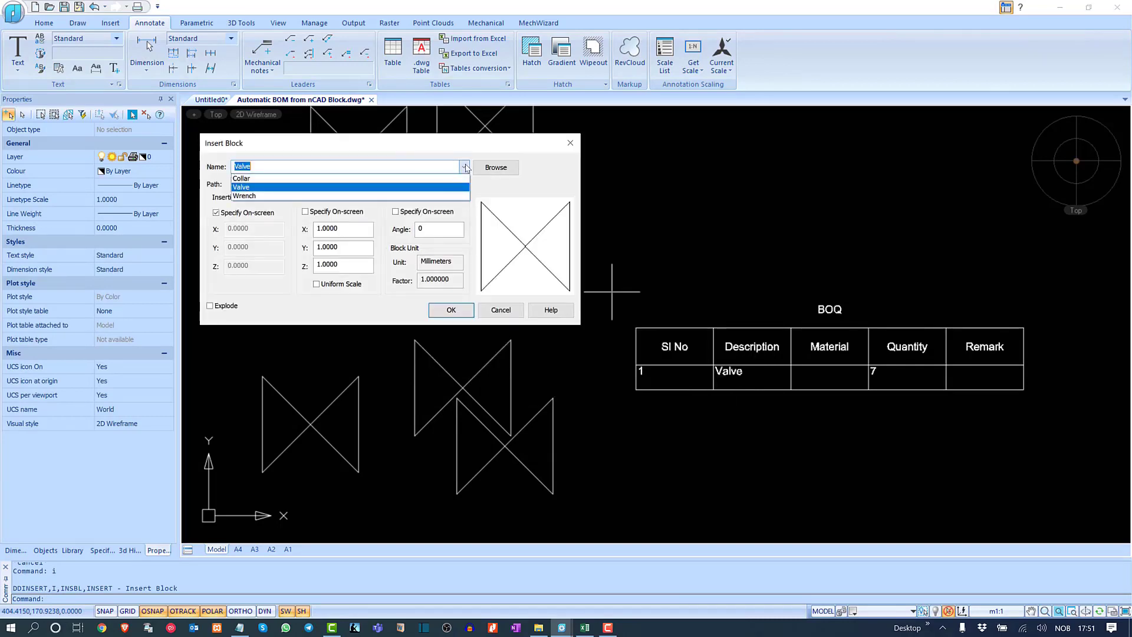
left_click(412, 182)
left_click(451, 310)
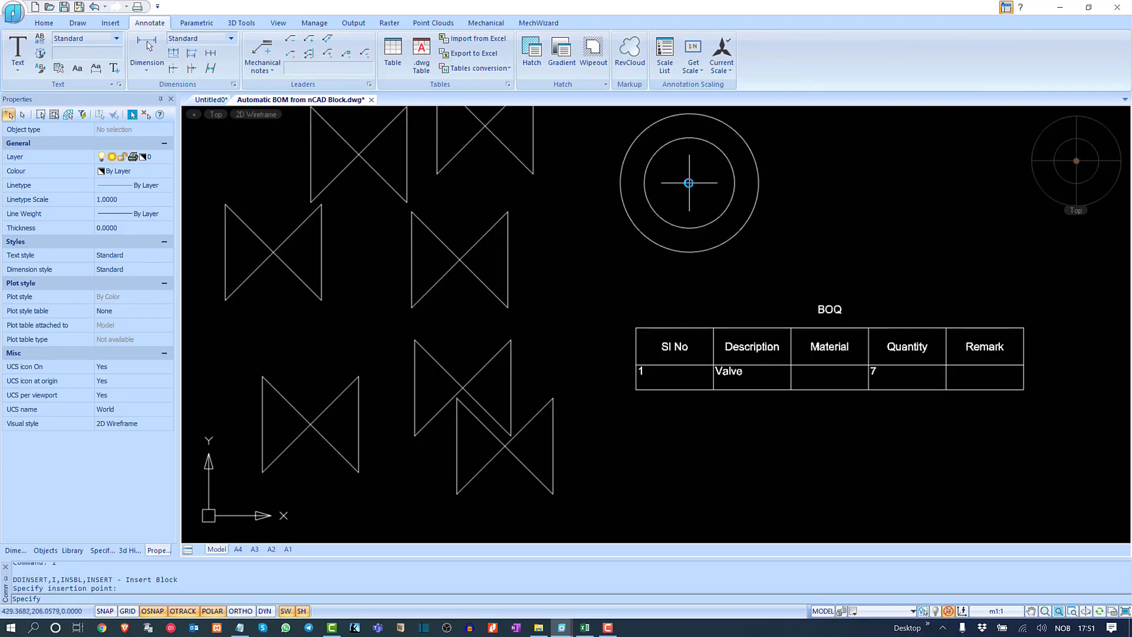
left_click(689, 183)
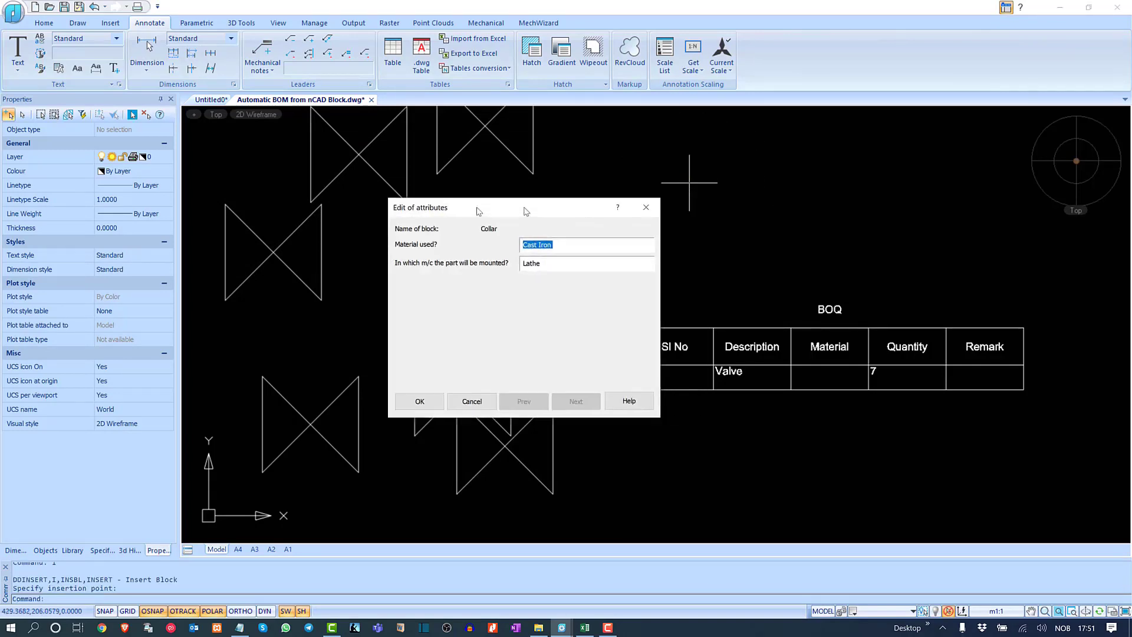
left_click(305, 389)
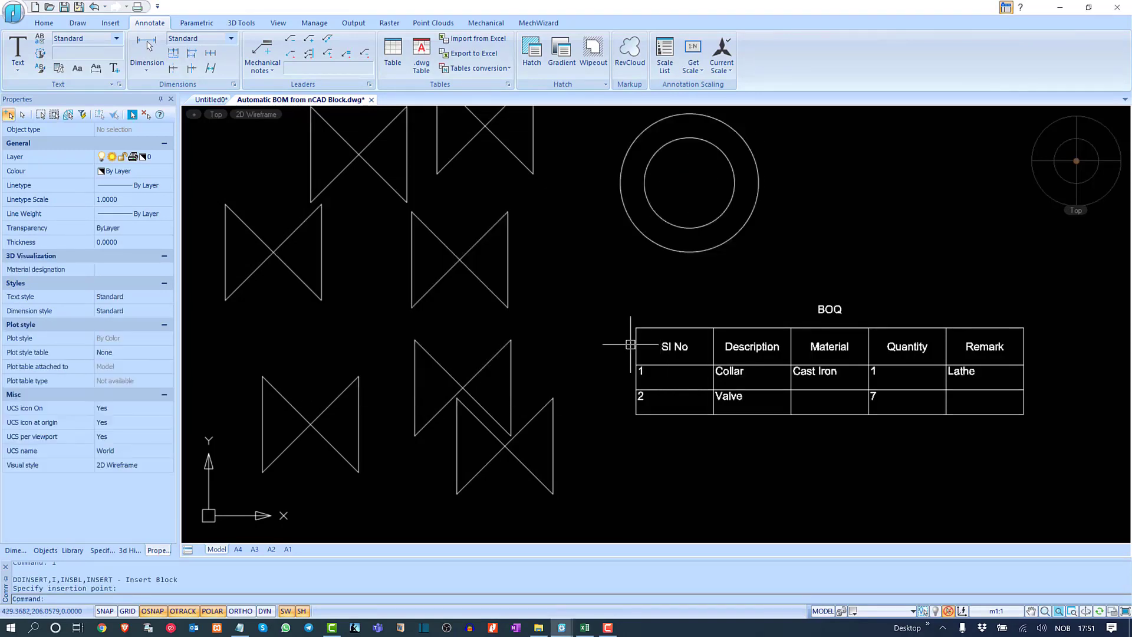
Step: Insert a second Collar block beyond the BOQ table's Remark column, with material Steel and machine Lathe
mouse_move(652, 316)
middle_mouse_down()
mouse_move(468, 296)
mouse_move(480, 335)
mouse_move(660, 245)
mouse_move(620, 203)
middle_mouse_up()
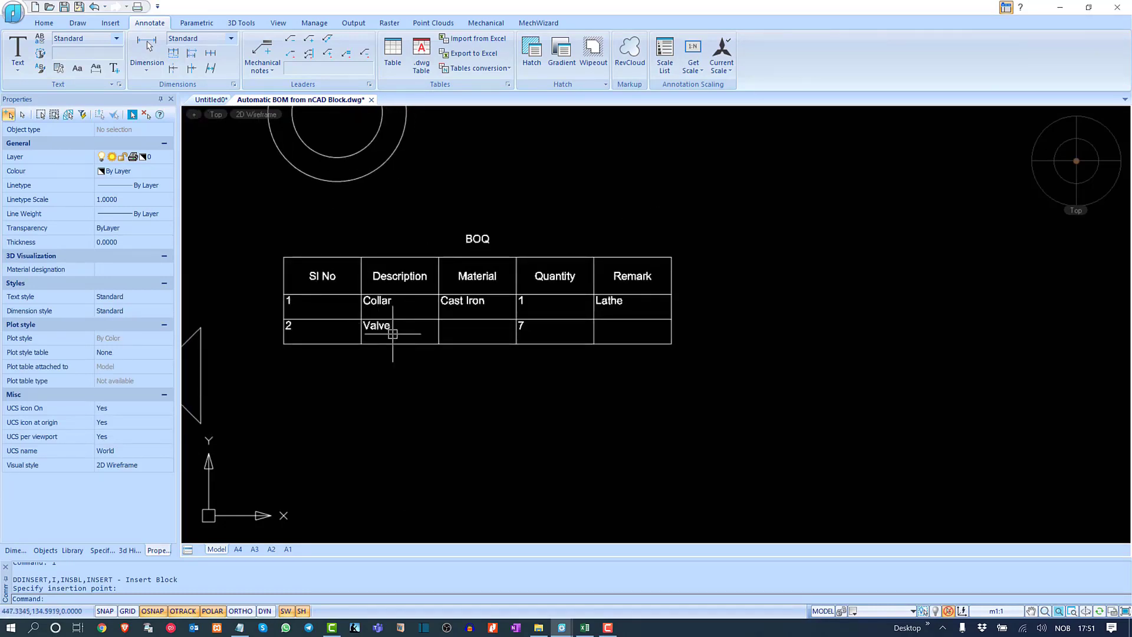
key("Return")
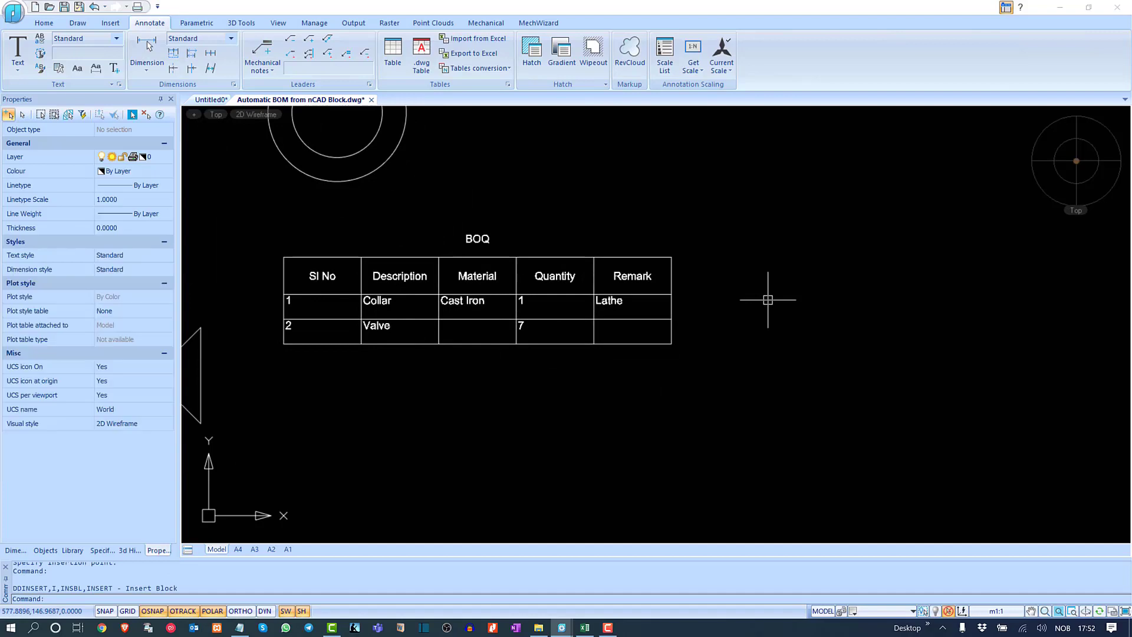
left_click(627, 388)
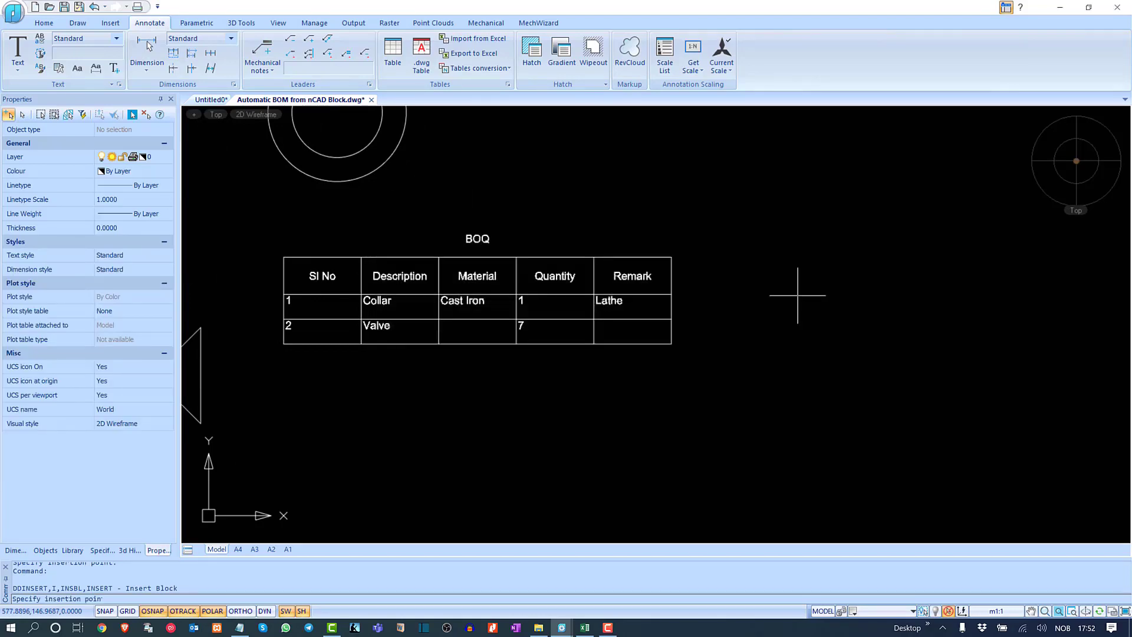
left_click(859, 245)
type("Iron")
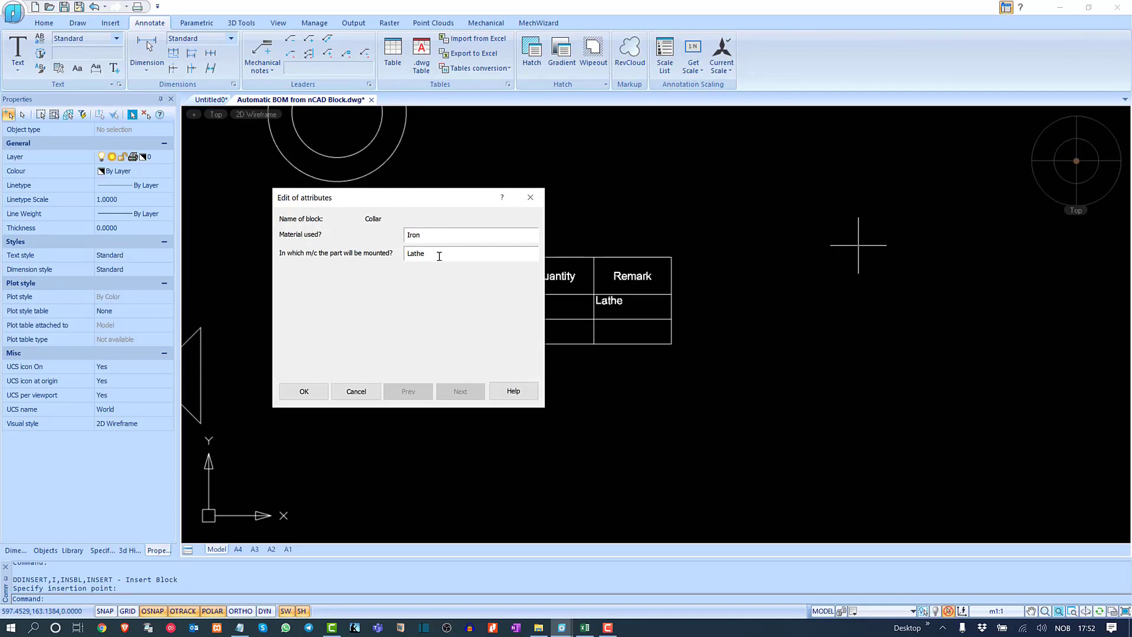
type("Wood")
left_click(298, 388)
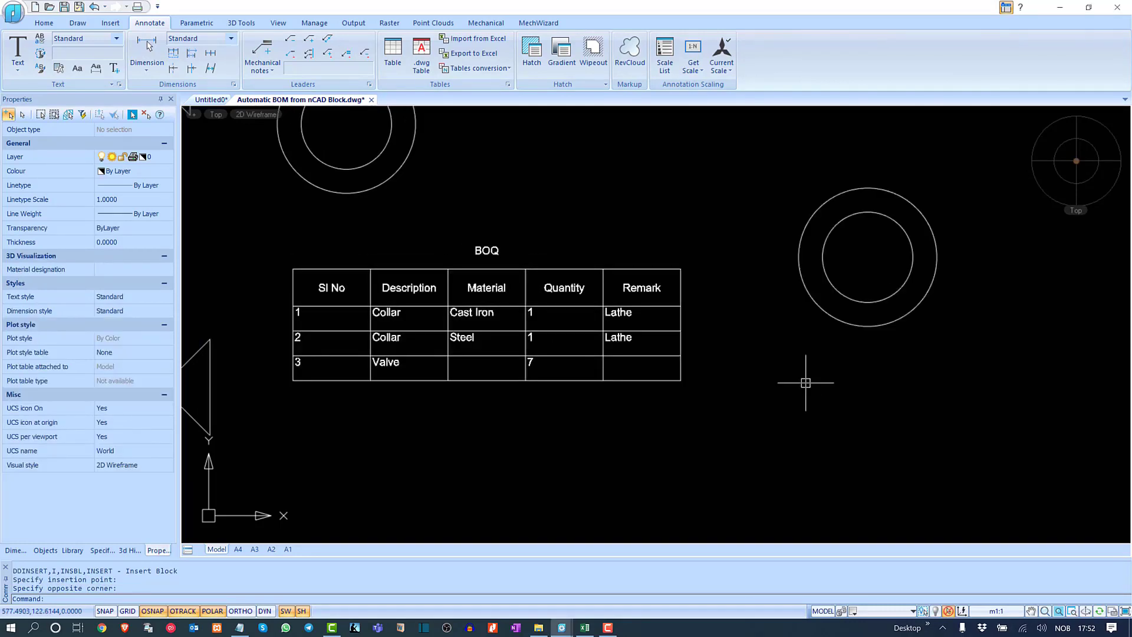
Step: Insert the Wrench block above the BOQ table, between the two collars
type("i")
key("Return")
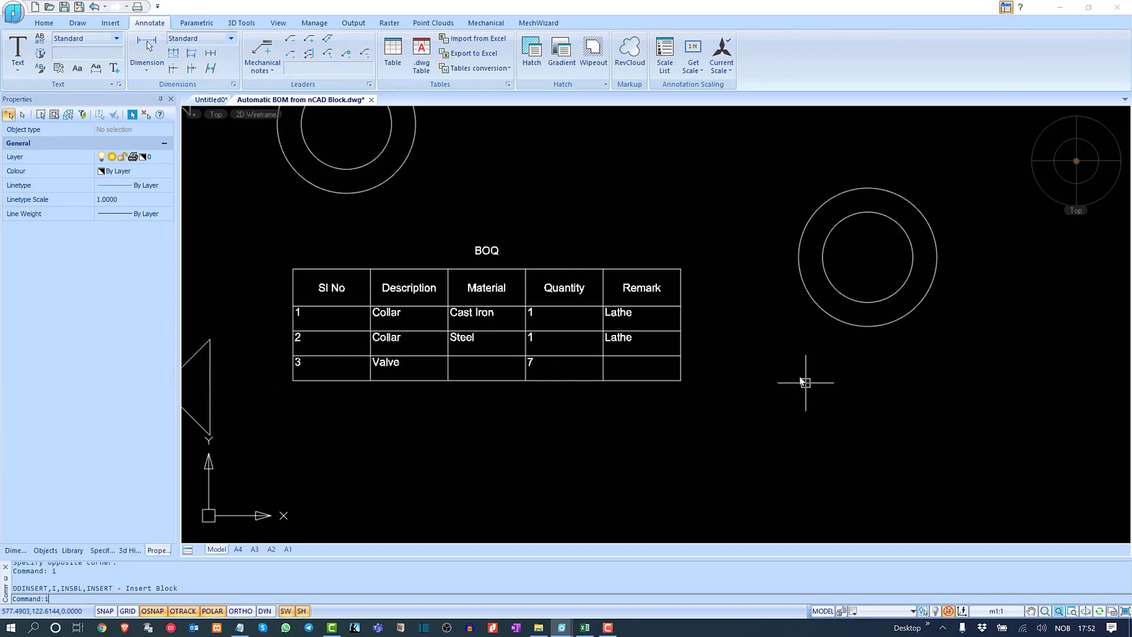
left_click(639, 245)
left_click(560, 277)
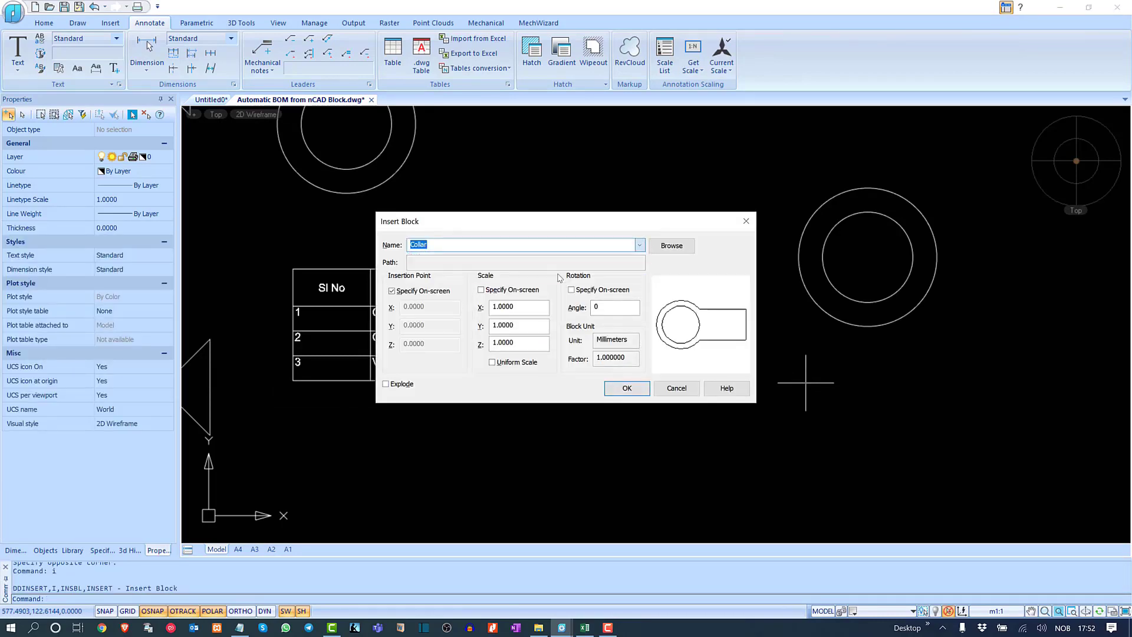
left_click(626, 388)
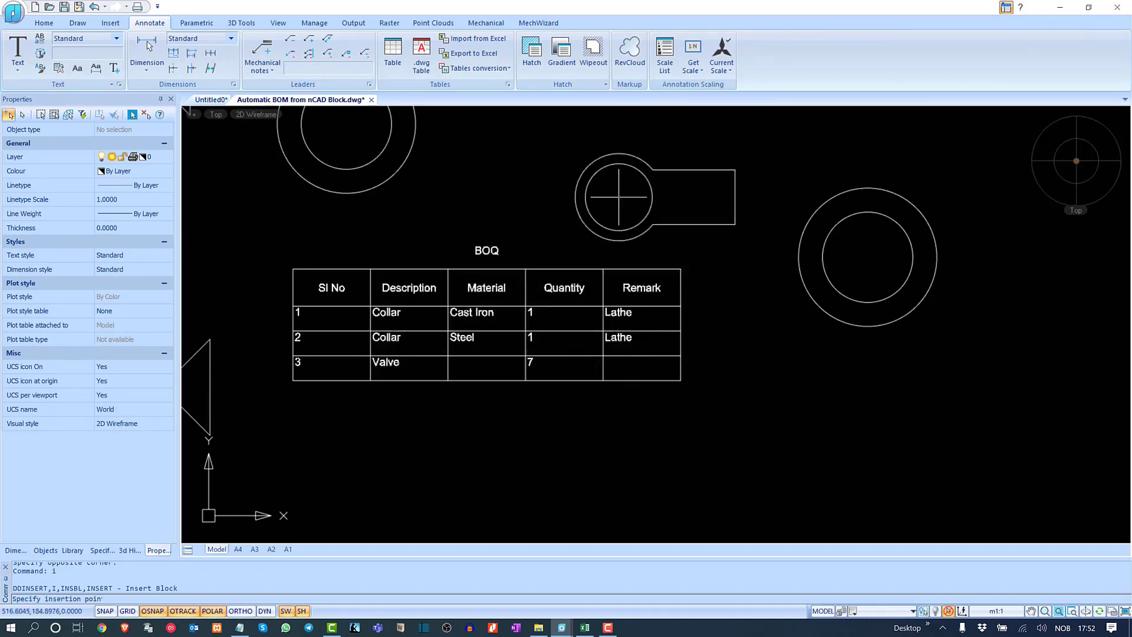
left_click(611, 161)
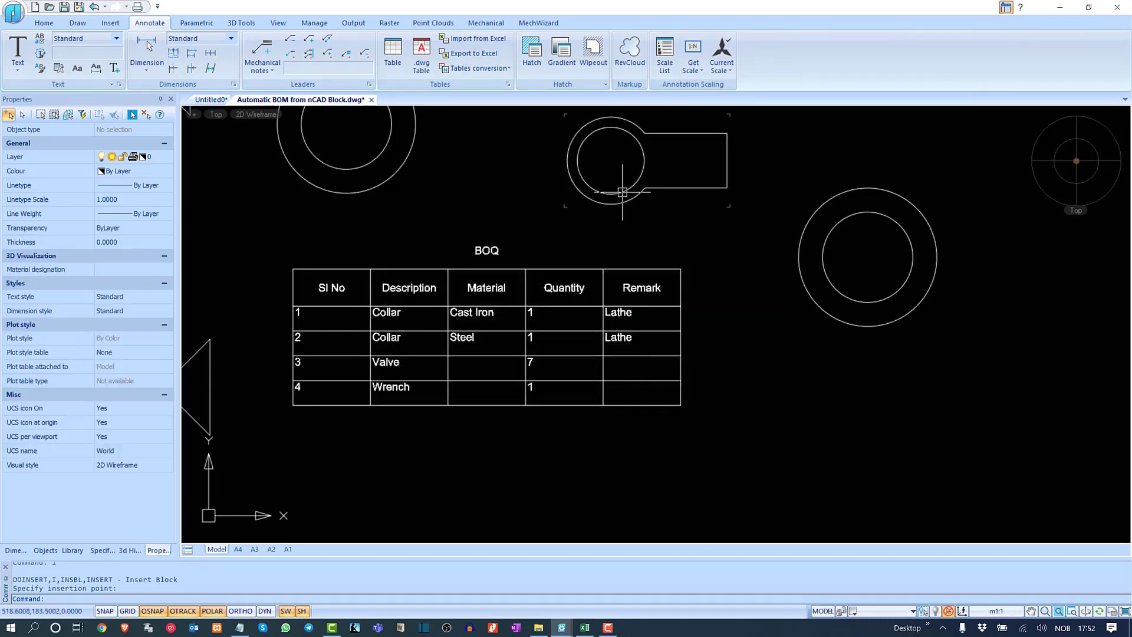
Step: Erase the four upper Valve blocks together with the Collar block above the BOQ table
scroll(724, 230, "down", 4)
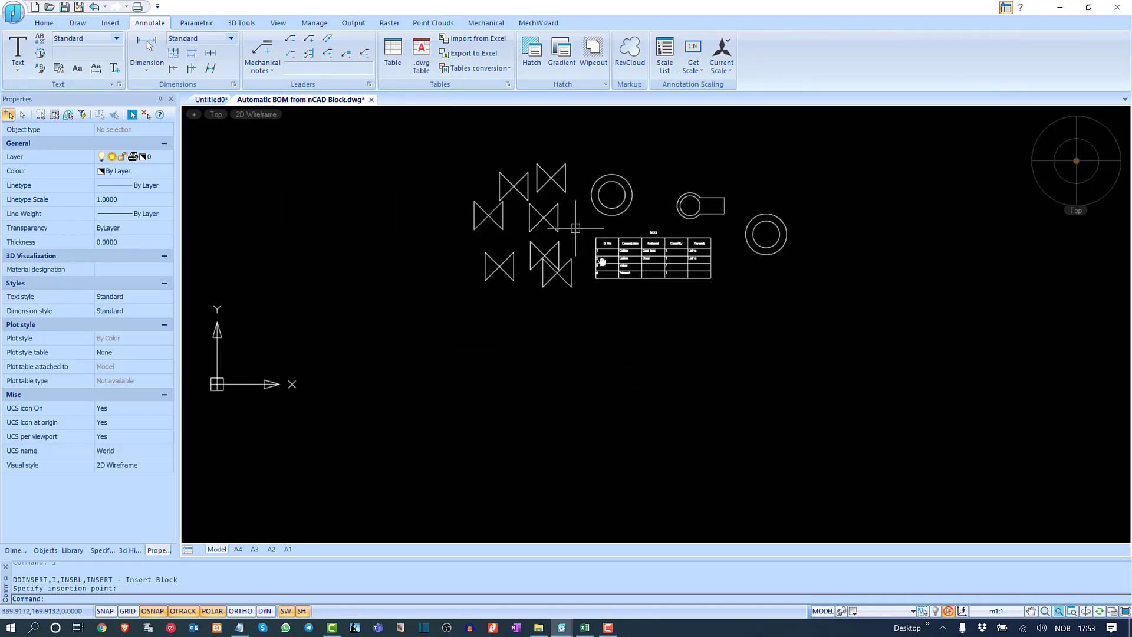
scroll(625, 195, "up", 4)
left_click(667, 146)
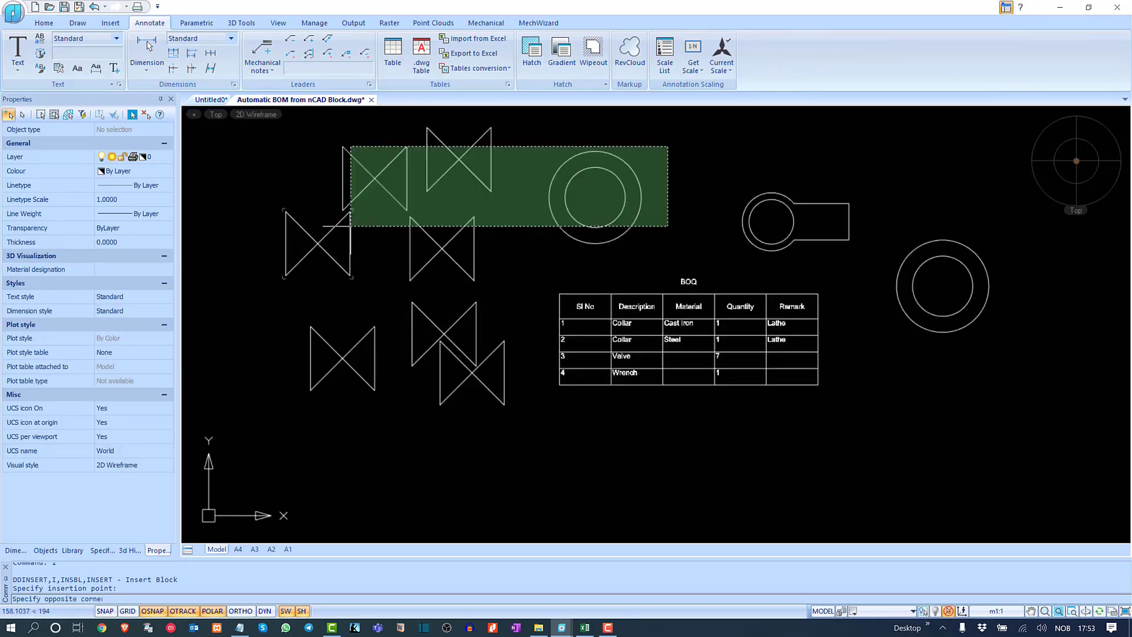
left_click(273, 258)
type("e")
key("Return")
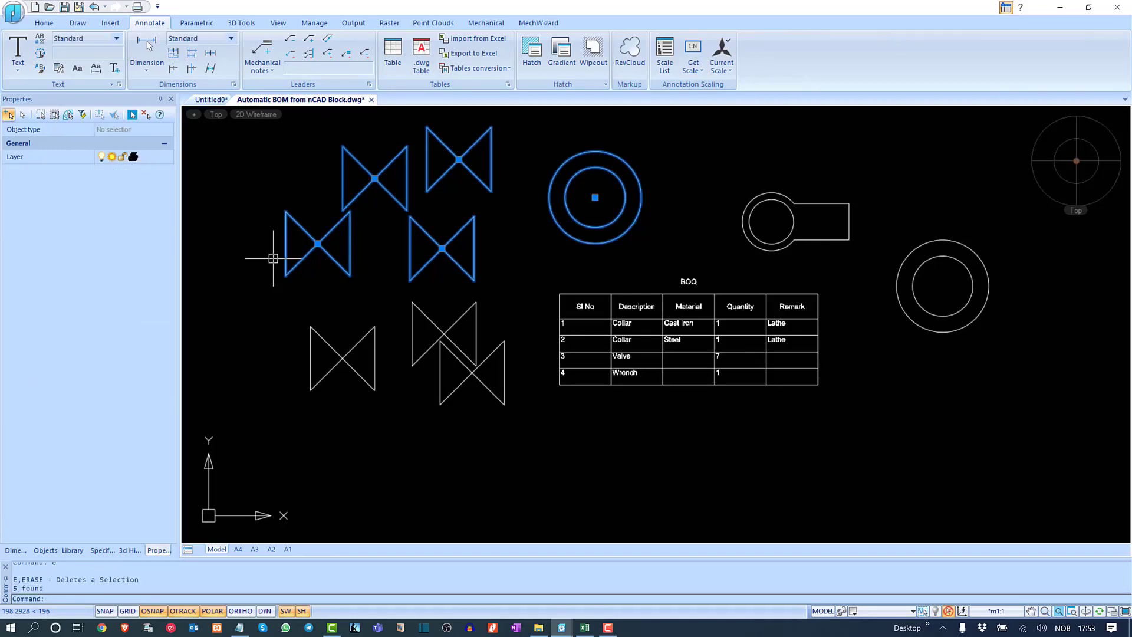
Step: Erase the three remaining Valve blocks beside the BOQ table
left_click(494, 435)
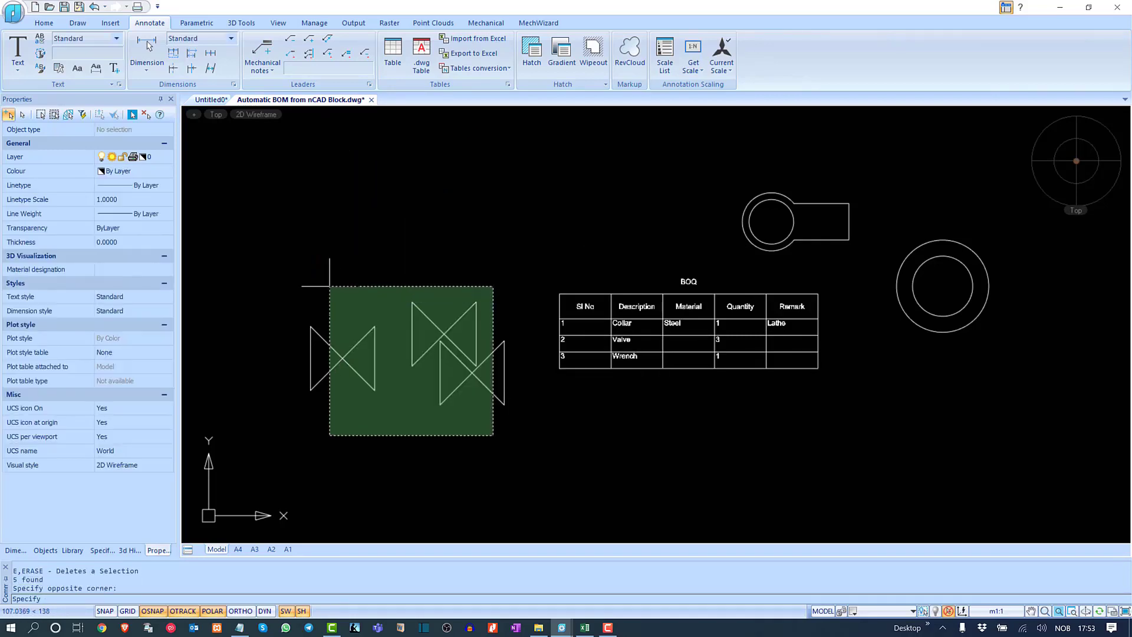
left_click(329, 287)
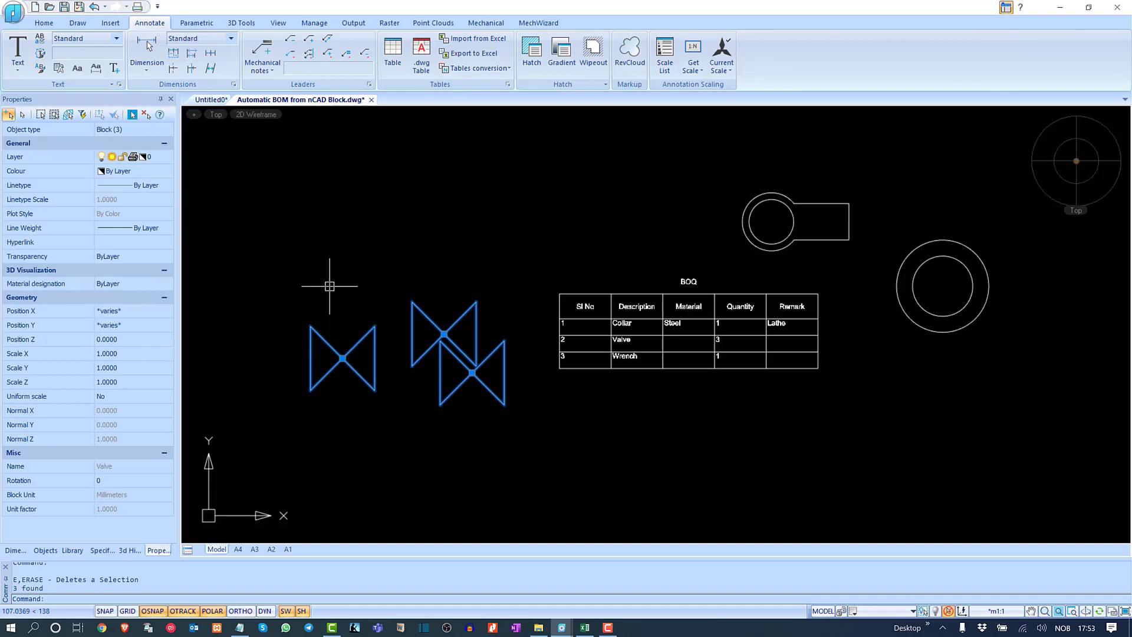
key("Delete")
Step: Erase the Wrench block and the remaining Collar block near the BOQ table
middle_click_drag(875, 205, 568, 206)
left_click(820, 172)
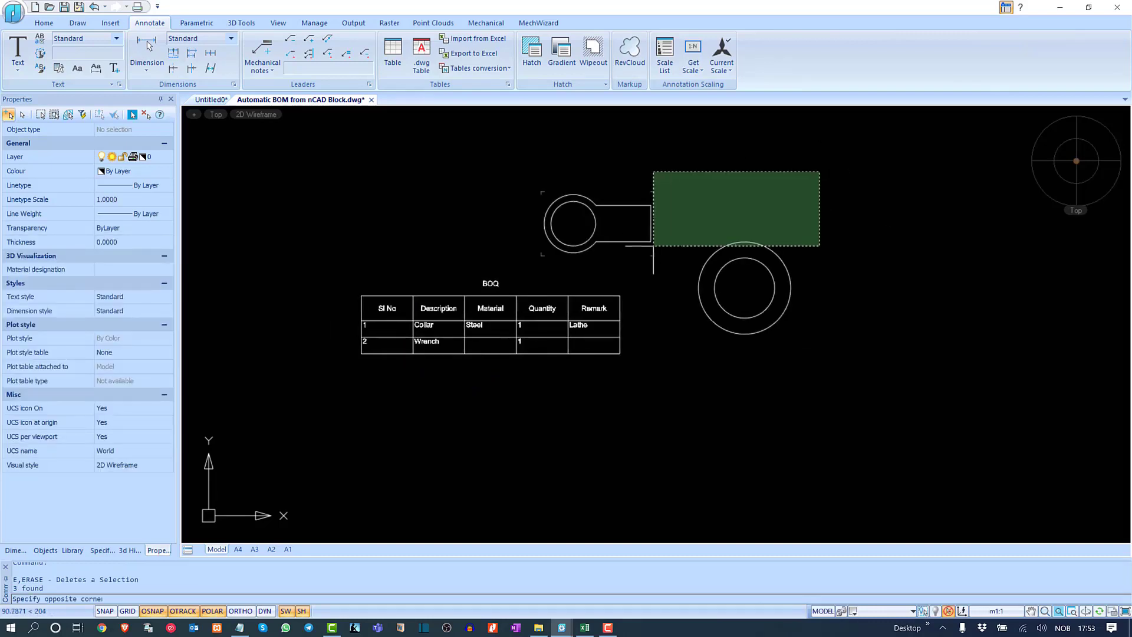
left_click(634, 250)
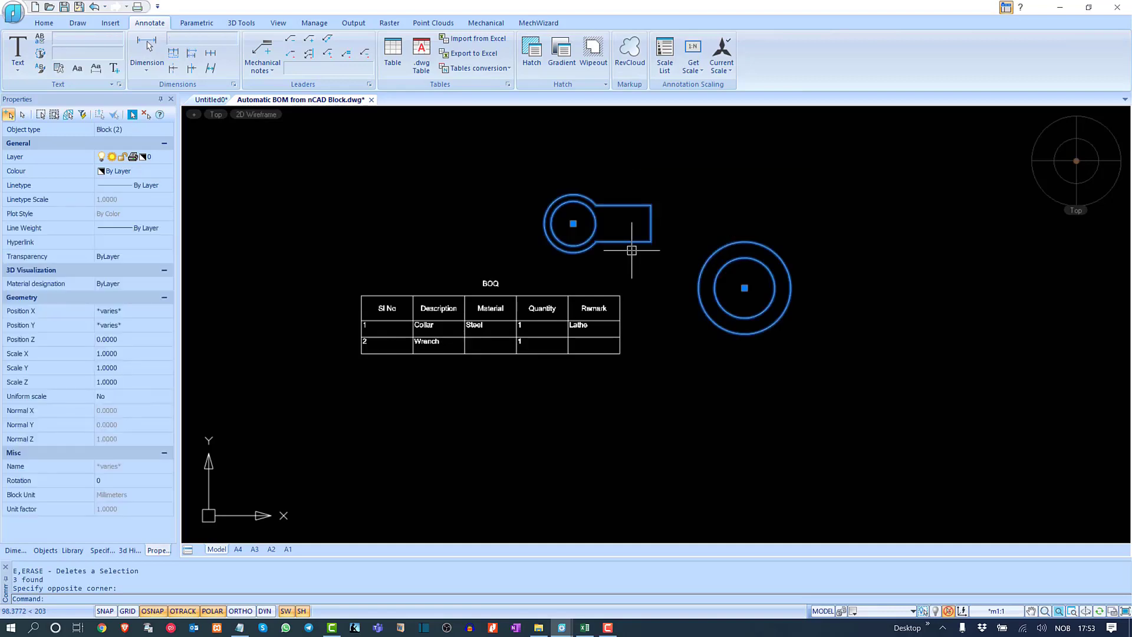
key("Delete")
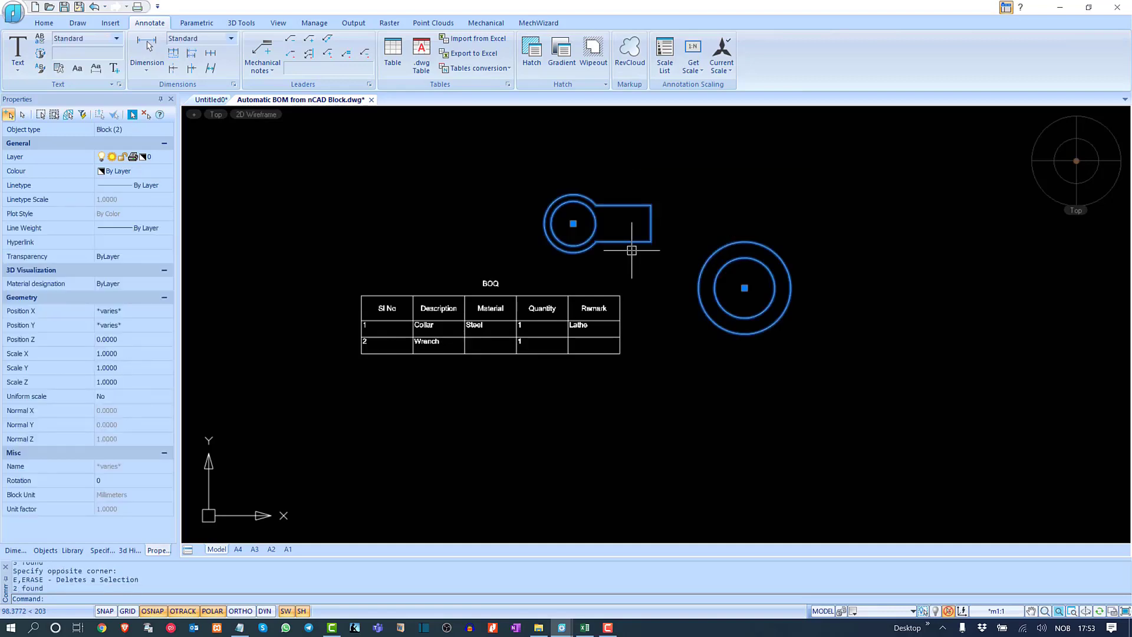
Step: Undo the last three erasures to restore the Valve, Collar and Wrench blocks
key("ctrl+z")
key("ctrl+z")
key("ctrl+z")
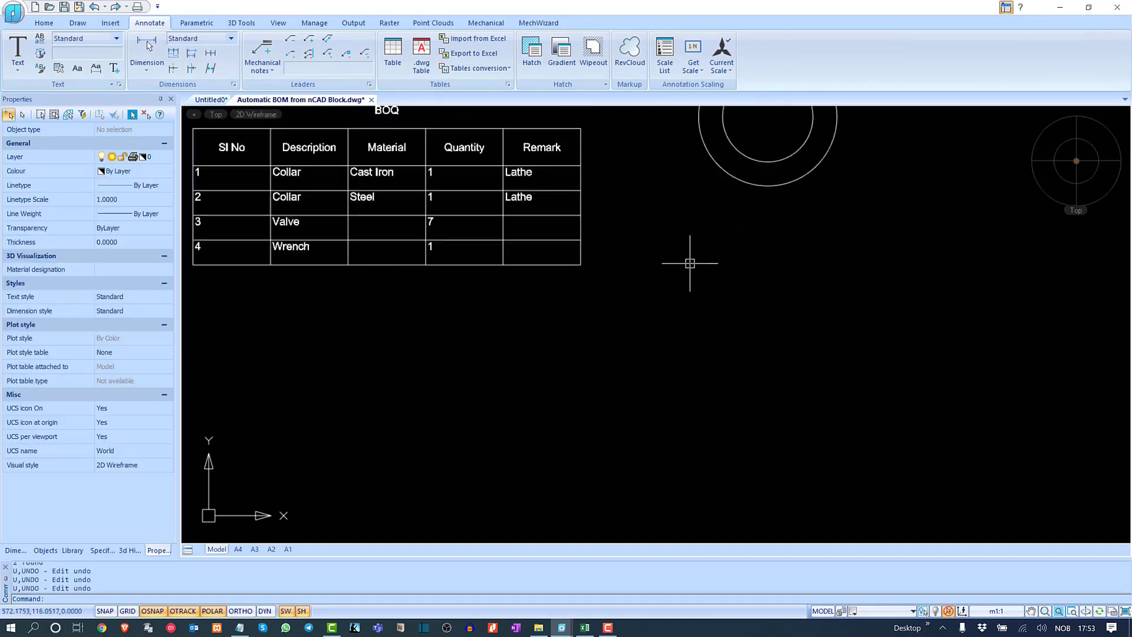
scroll(689, 279, "down", 4)
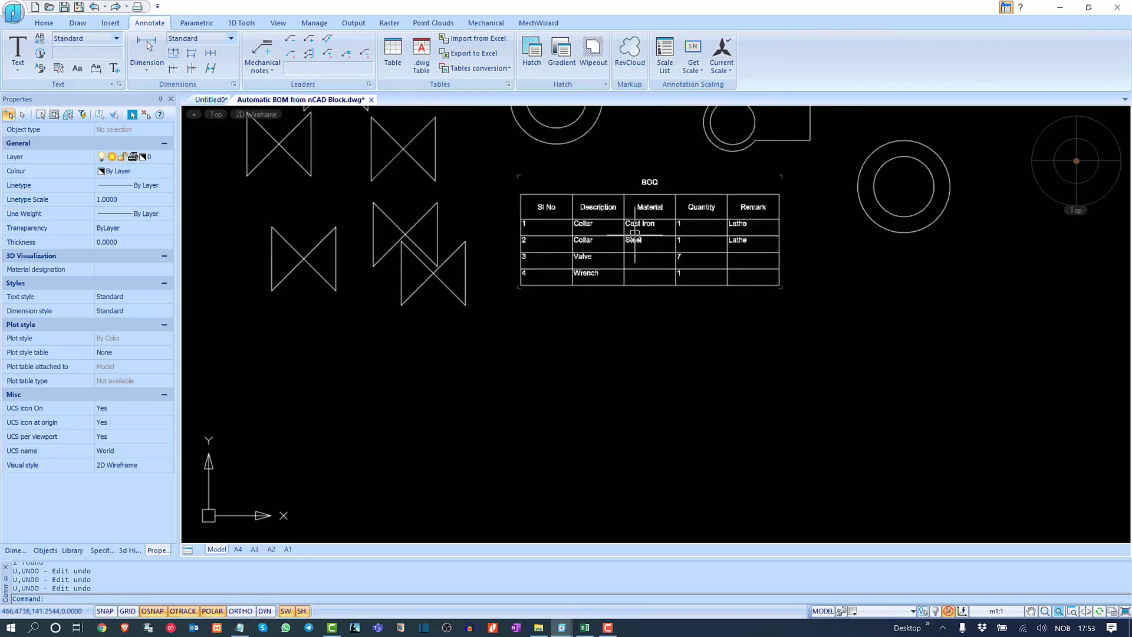
scroll(632, 231, "up", 4)
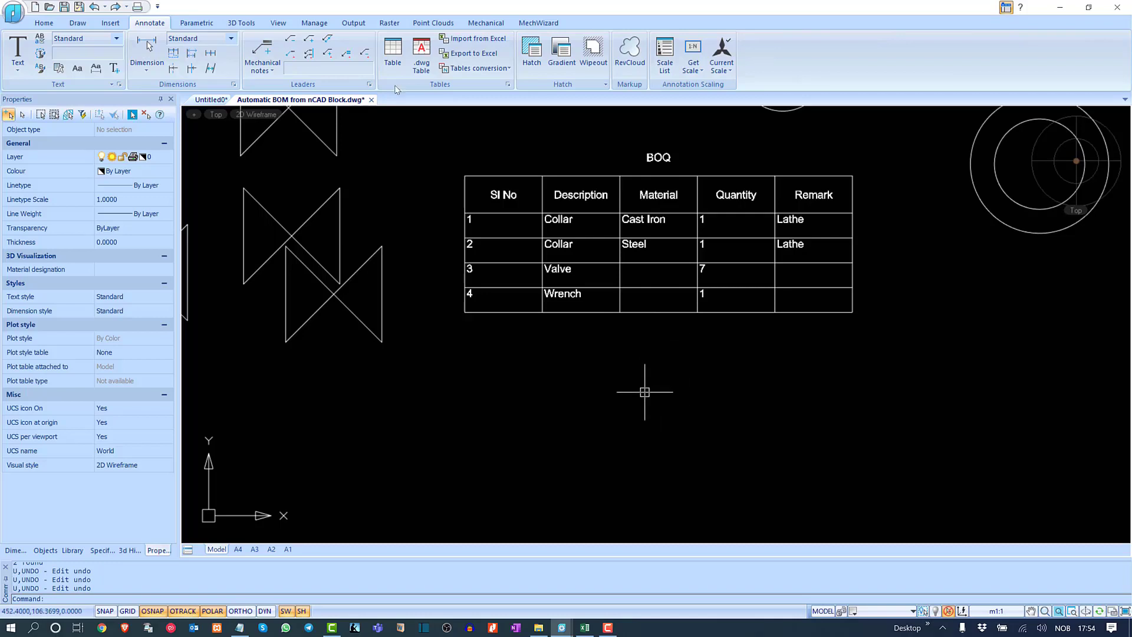
Step: Create a custom table with 5 columns and 4 data rows and place it below the BOQ table
left_click(393, 53)
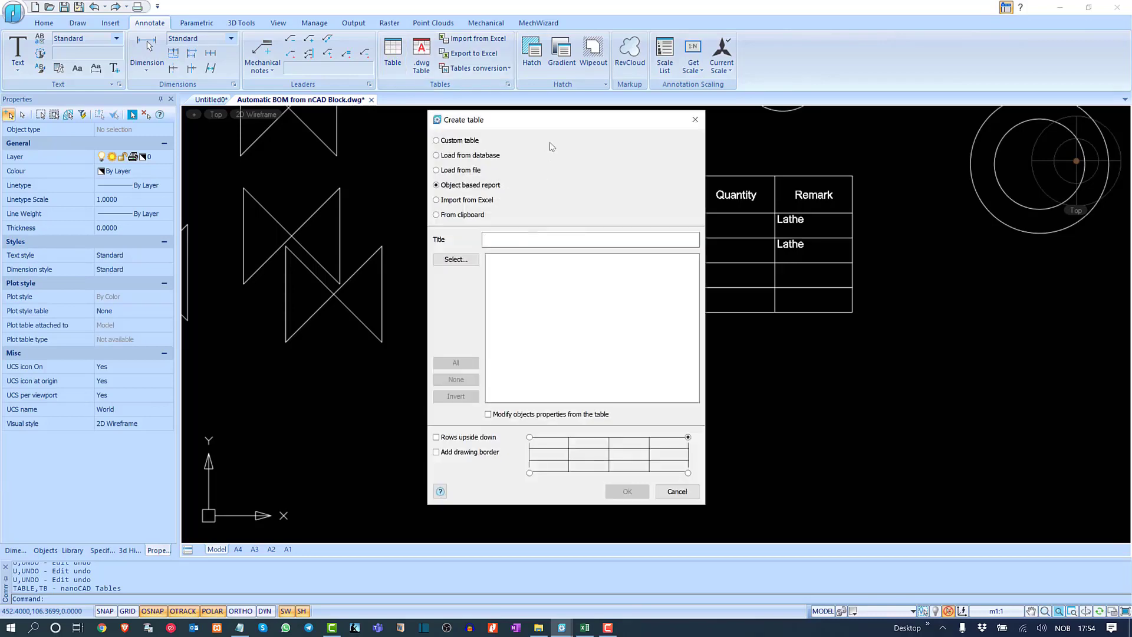
left_click(466, 143)
left_click_drag(561, 117, 253, 105)
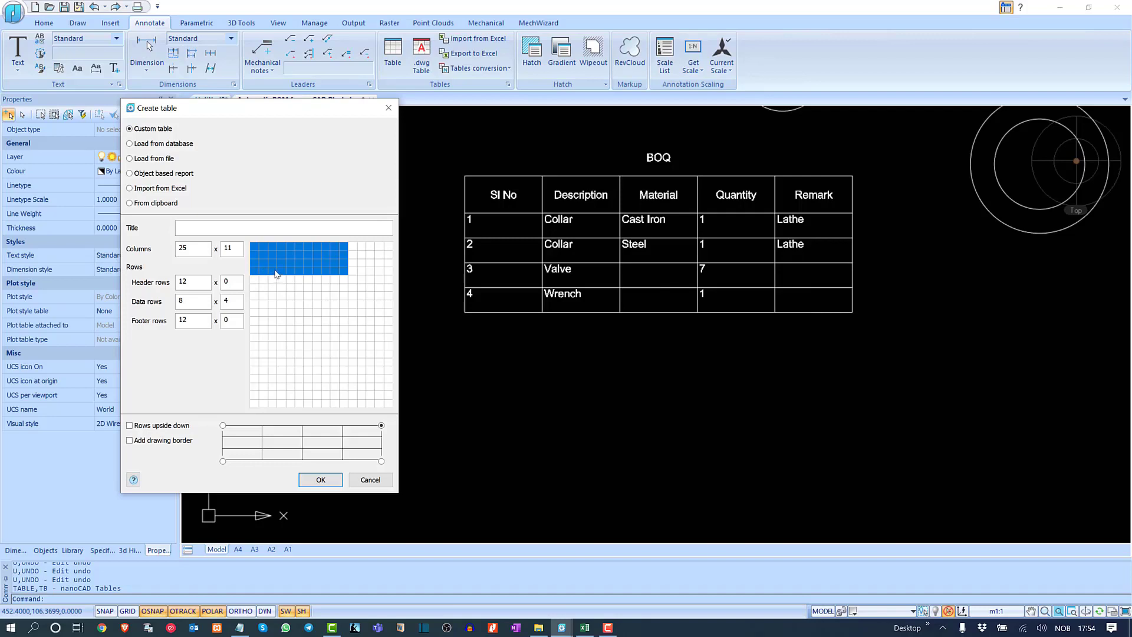
left_click(292, 272)
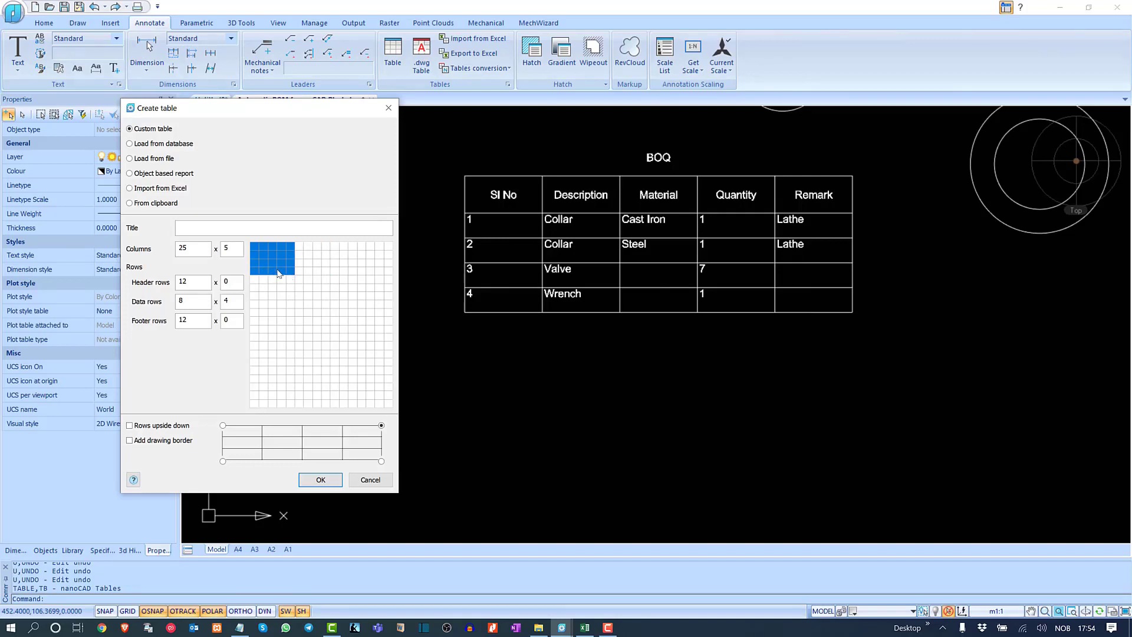
left_click(323, 479)
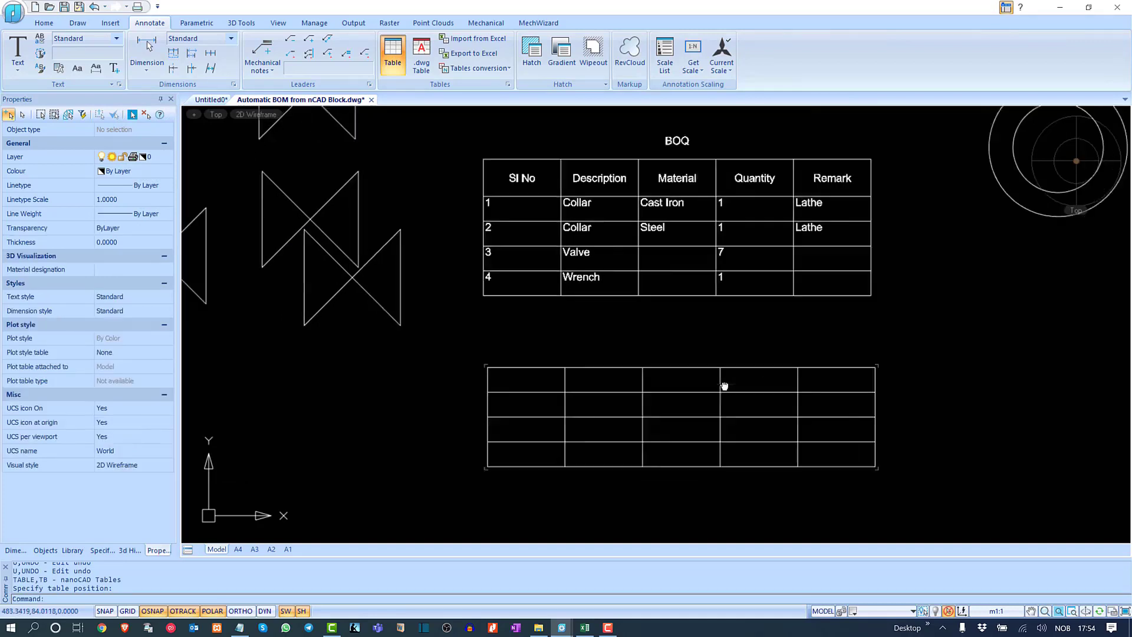
Step: Open the new table for editing and group cells A1 to E1 into one cell
double_click(702, 380)
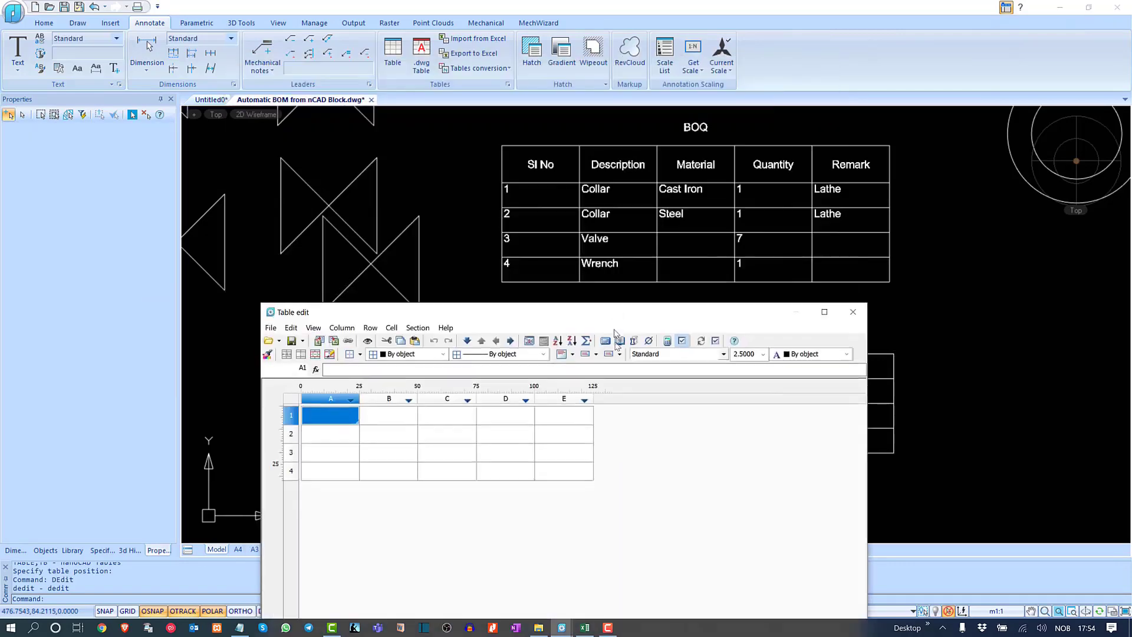
left_click(563, 442, "shift")
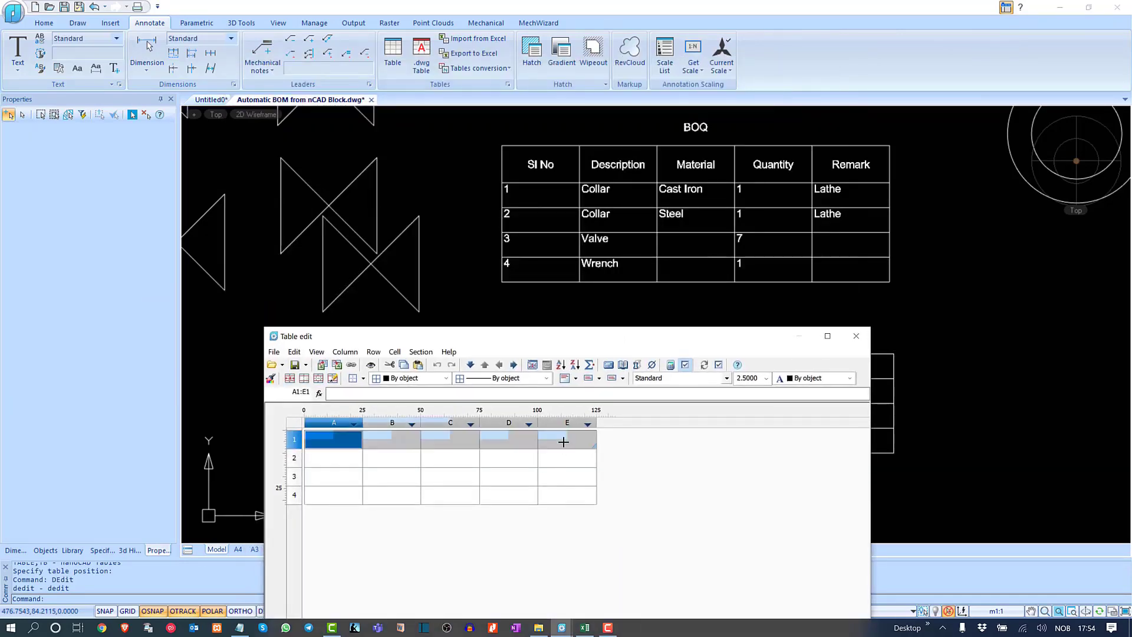
right_click(563, 442)
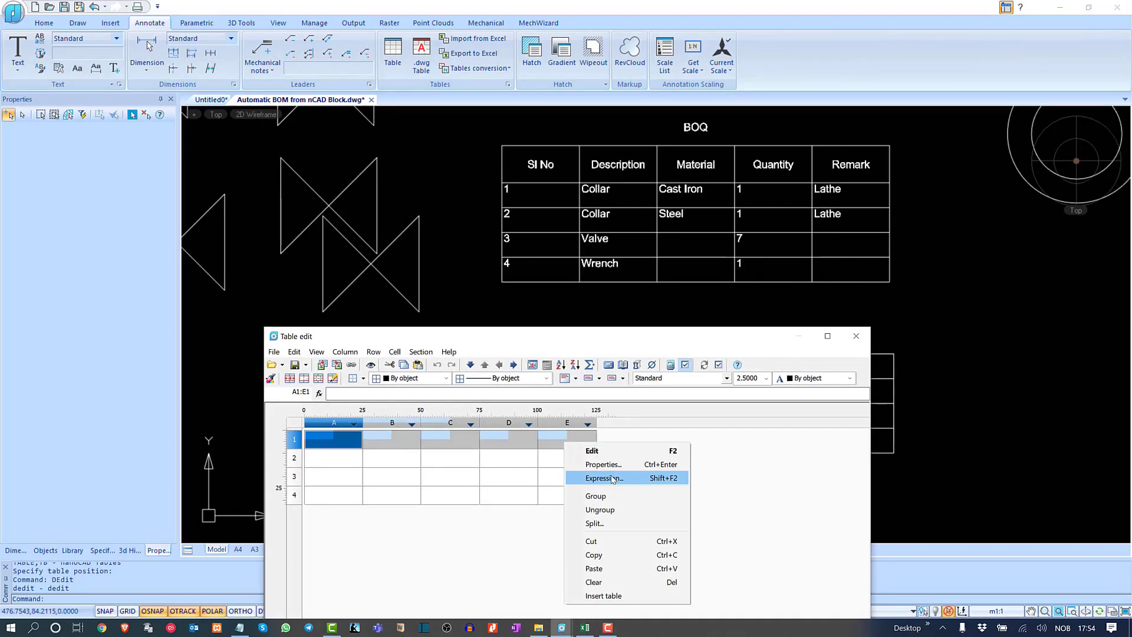
left_click(609, 497)
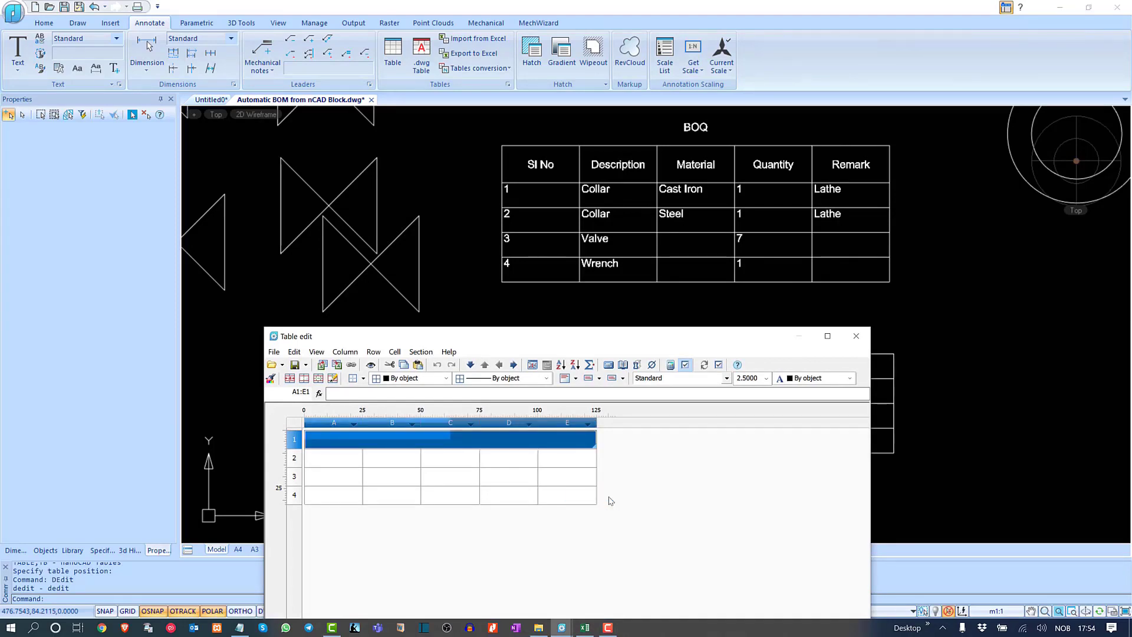
Step: Enter the title BOQ in the grouped first row and centre its text in the cell
type("BOQ")
key("Return")
right_click(480, 433)
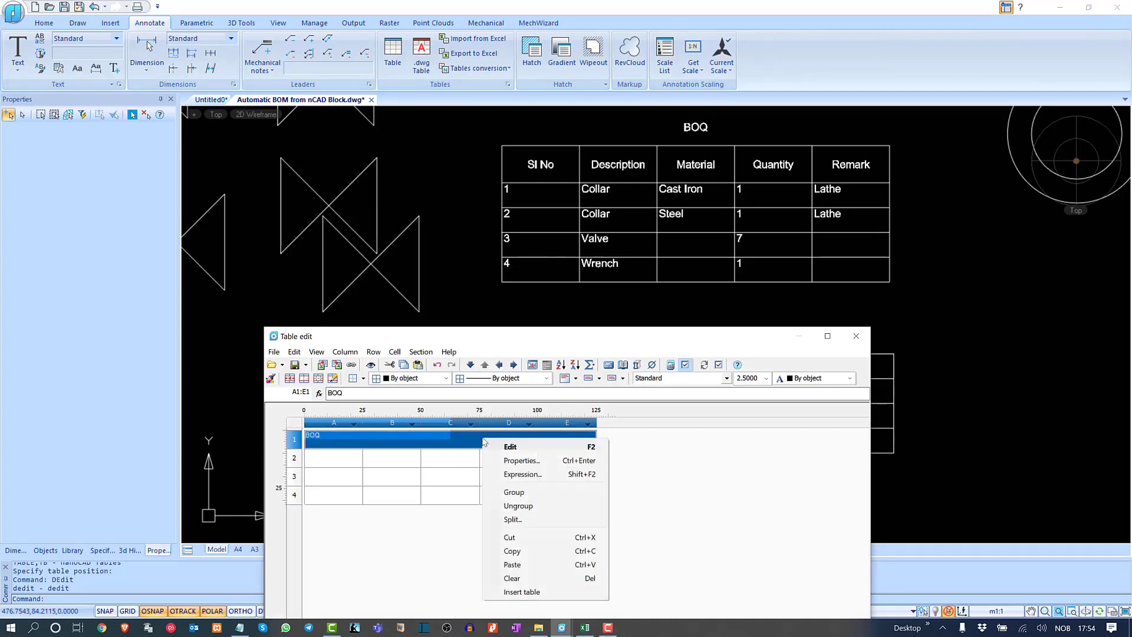
left_click(521, 462)
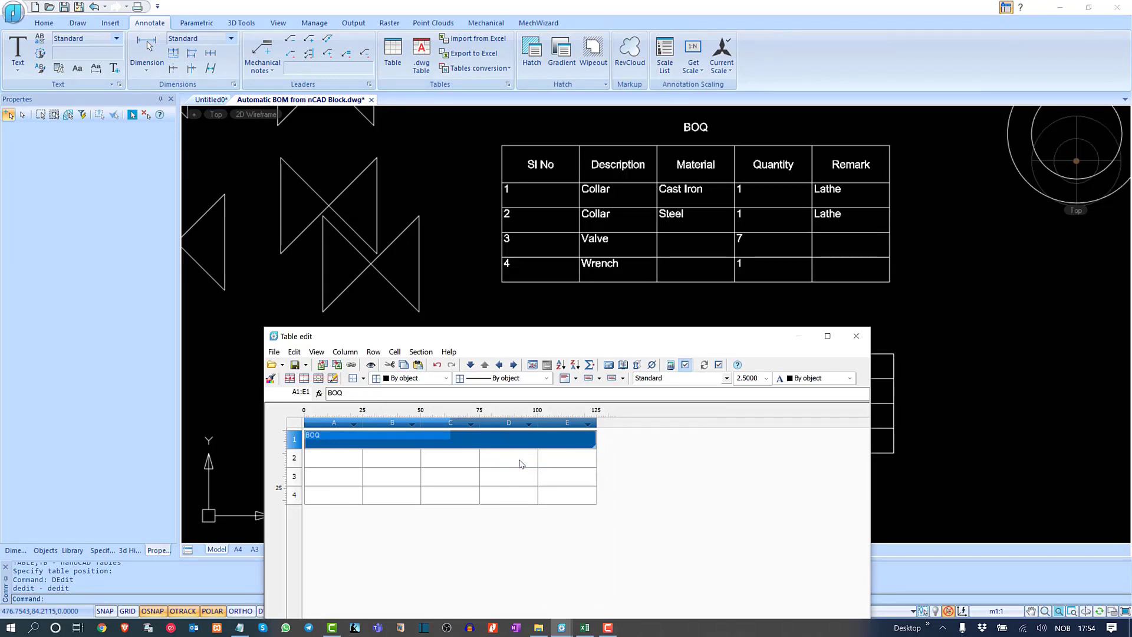
left_click(556, 342)
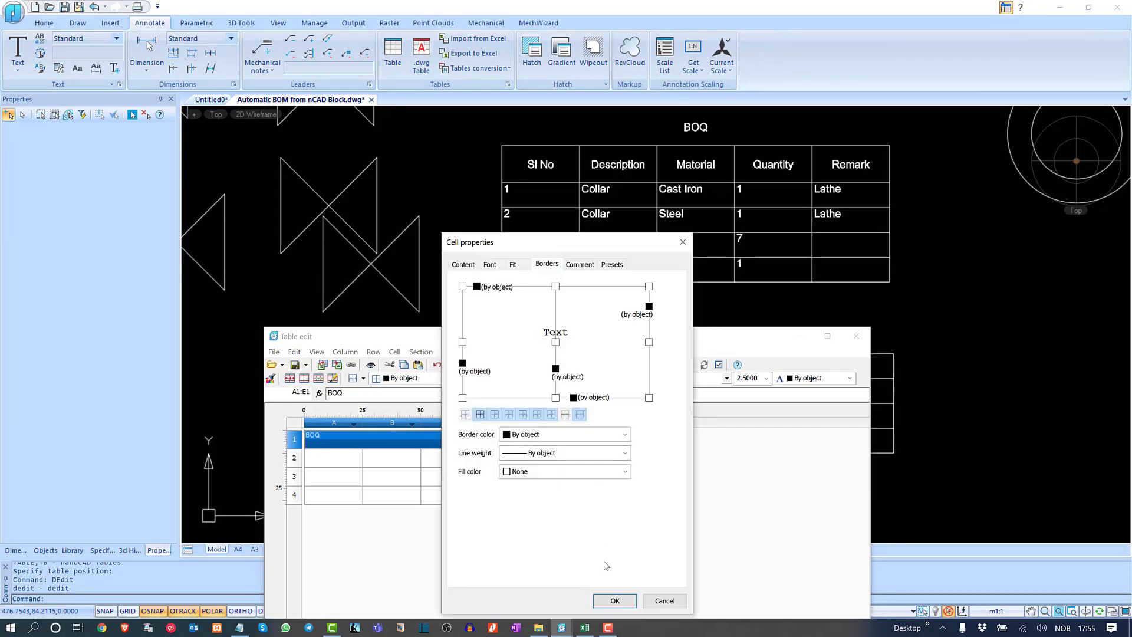
left_click(614, 601)
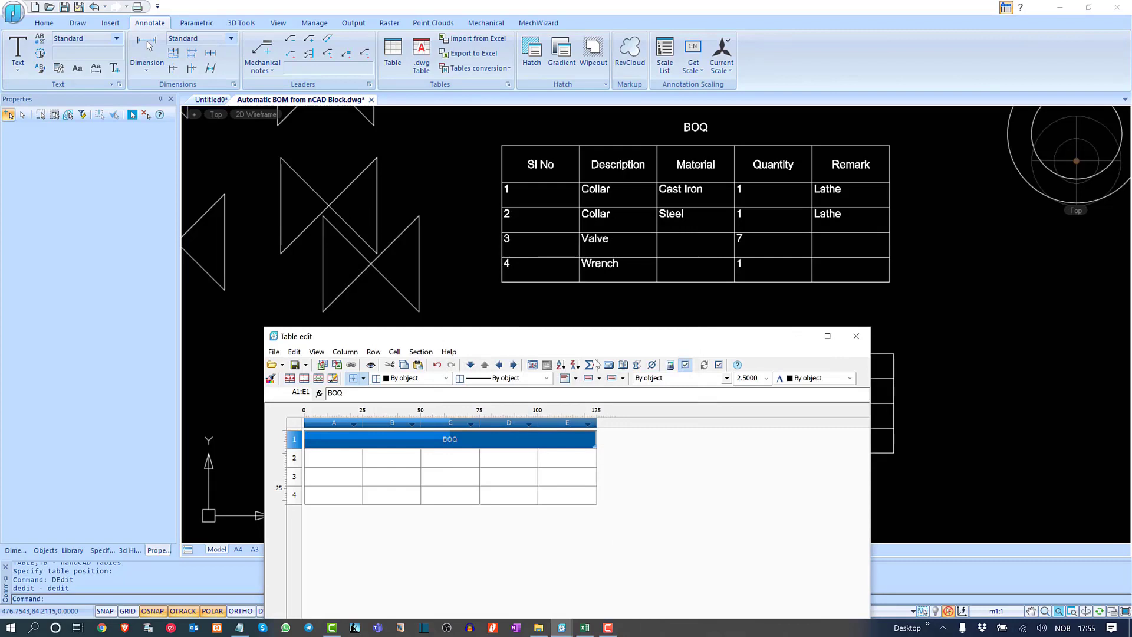
Step: Enter the column headings Sl No, Description and Material in cells A2, B2 and C2
left_click_drag(606, 343, 713, 301)
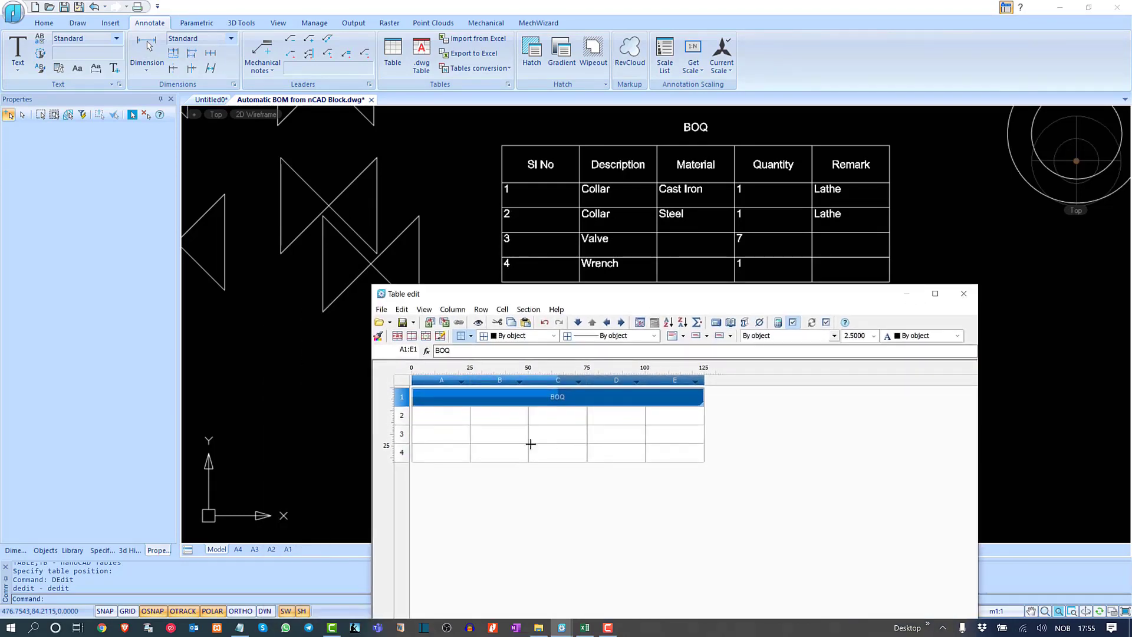
left_click(435, 416)
type("Sl No")
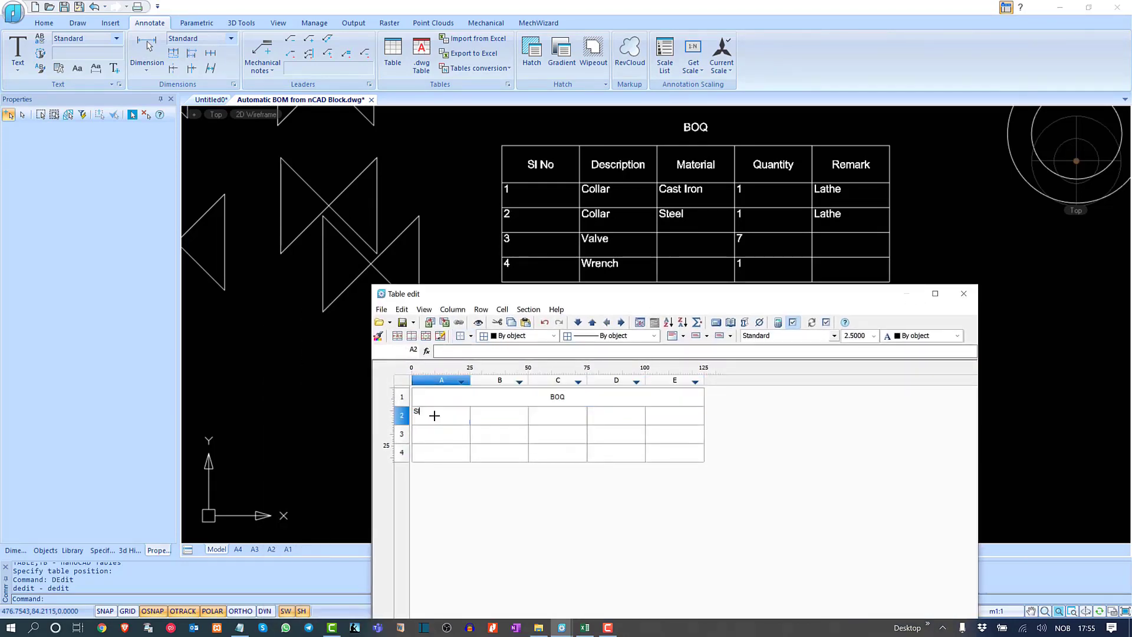
left_click(504, 414)
type("Descr")
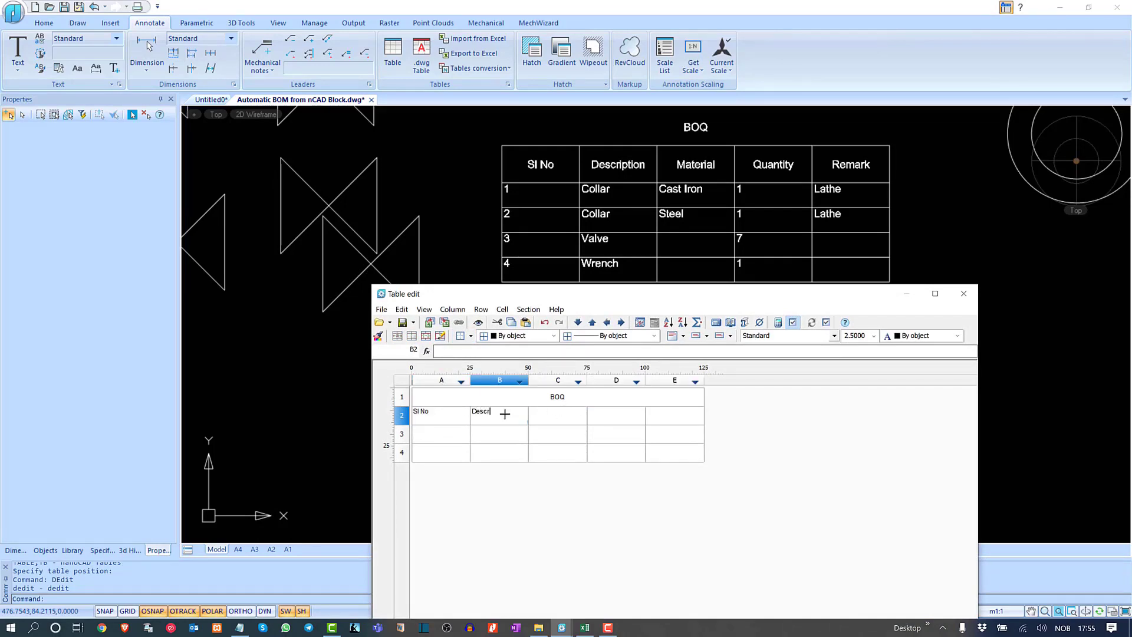
type("iption")
left_click(555, 416)
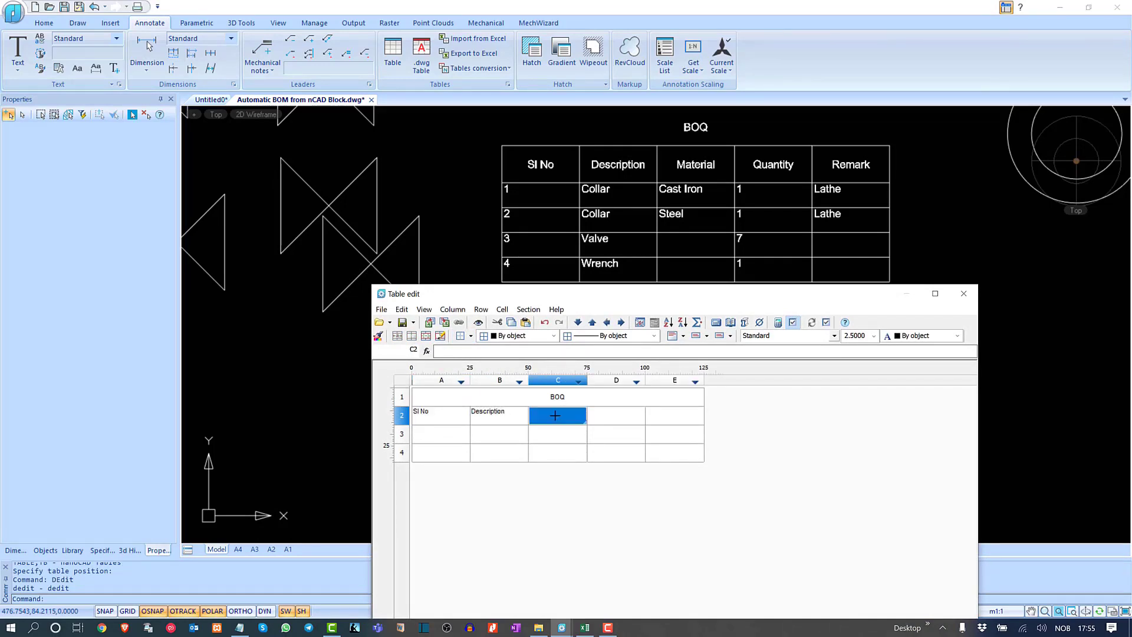
type("Material")
Step: Enter the headings Quality and Remark in cells D2 and E2, and close the table editor keeping the changes
left_click(621, 412)
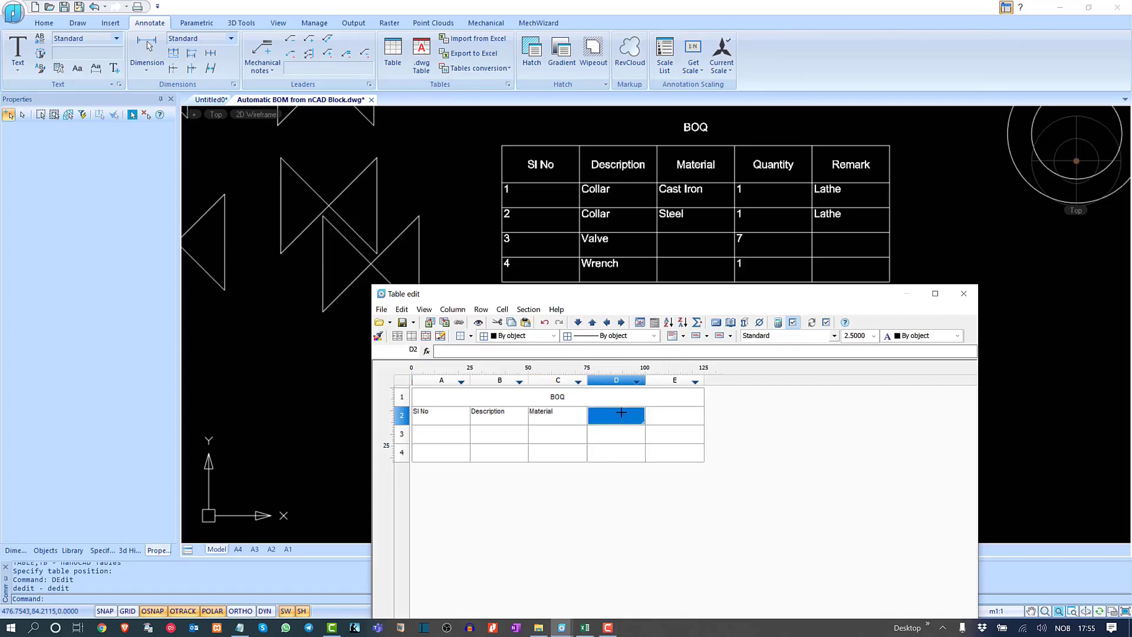
type("Quality")
left_click(668, 415)
type("Re")
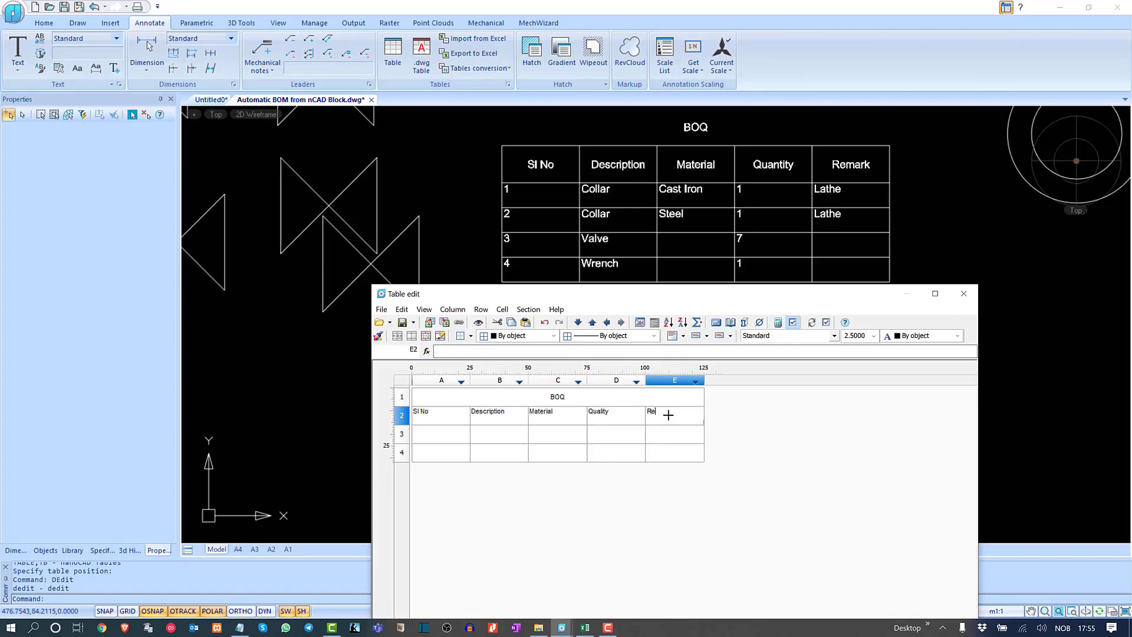
type("mark")
key("Return")
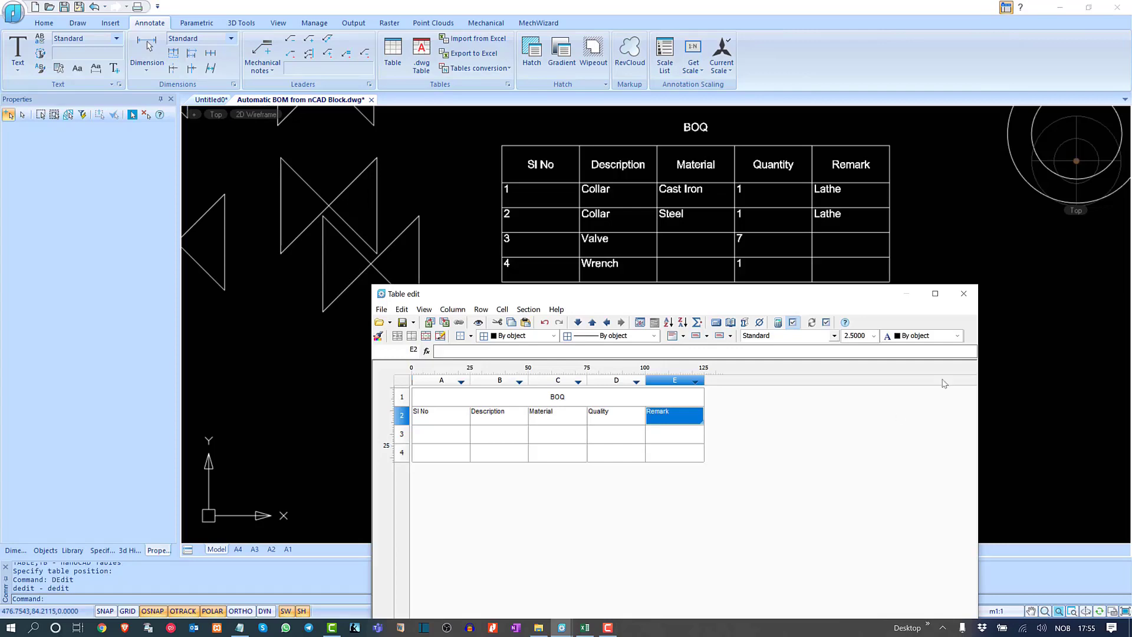
left_click(968, 294)
middle_click_drag(937, 371, 876, 331)
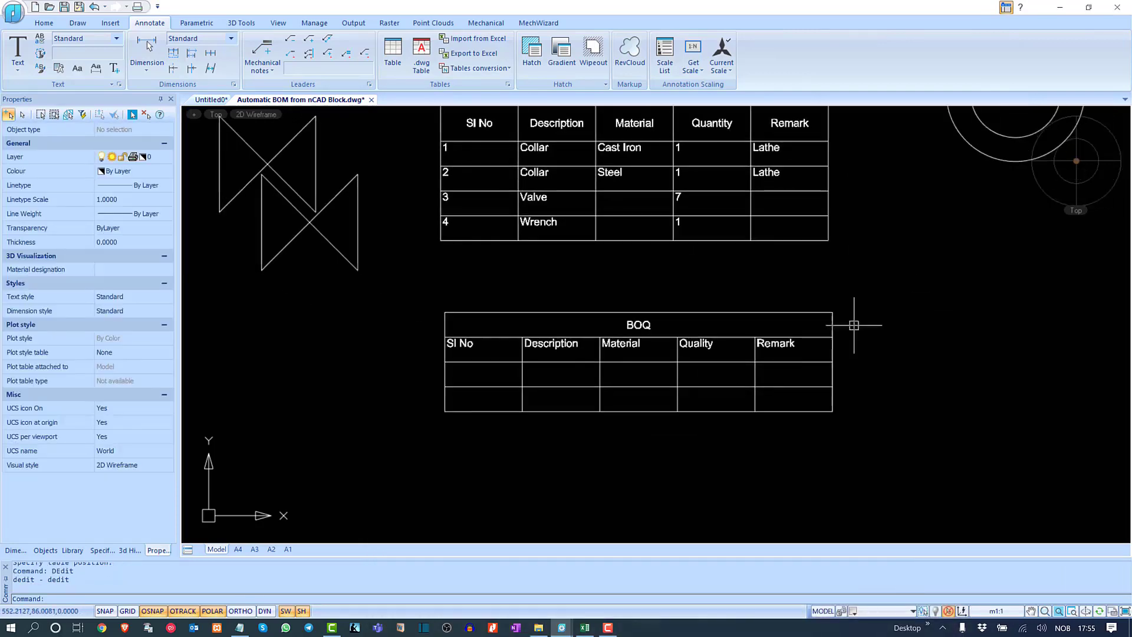
key("Escape")
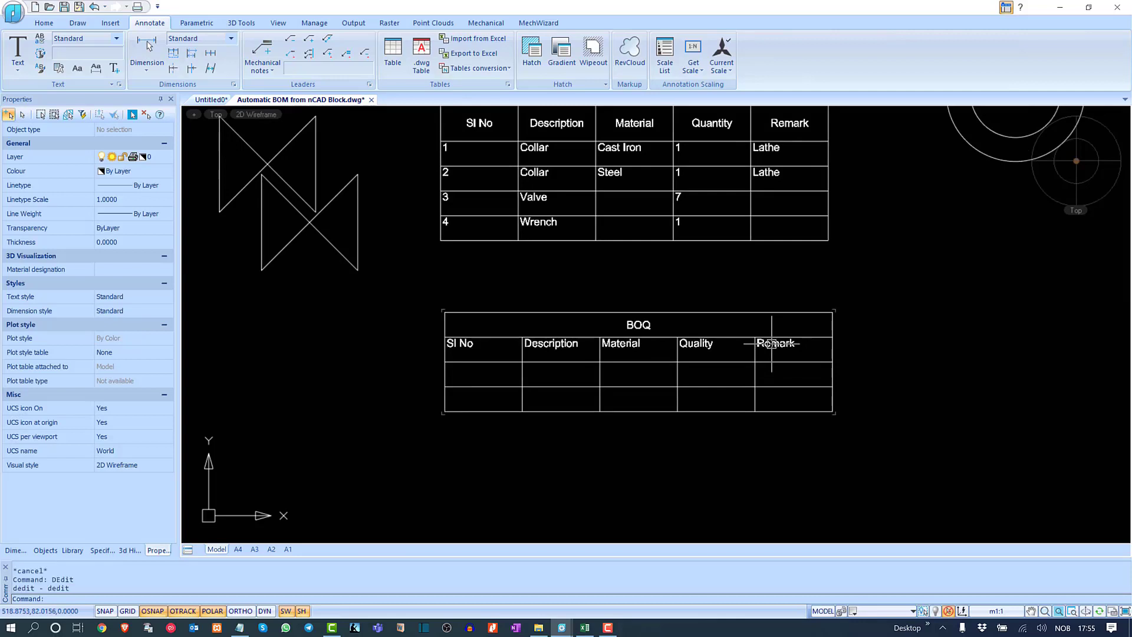
Step: Reopen the new table for editing and centre the text of the heading cells A2 to E2
double_click(771, 343)
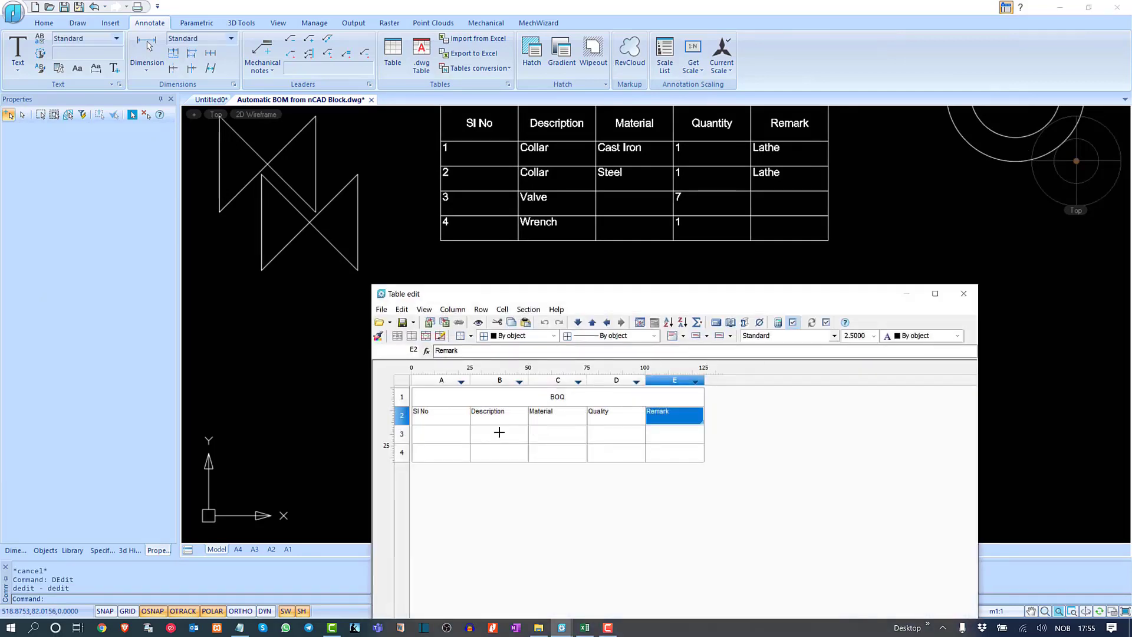
left_click(442, 420)
left_click(675, 416, "shift")
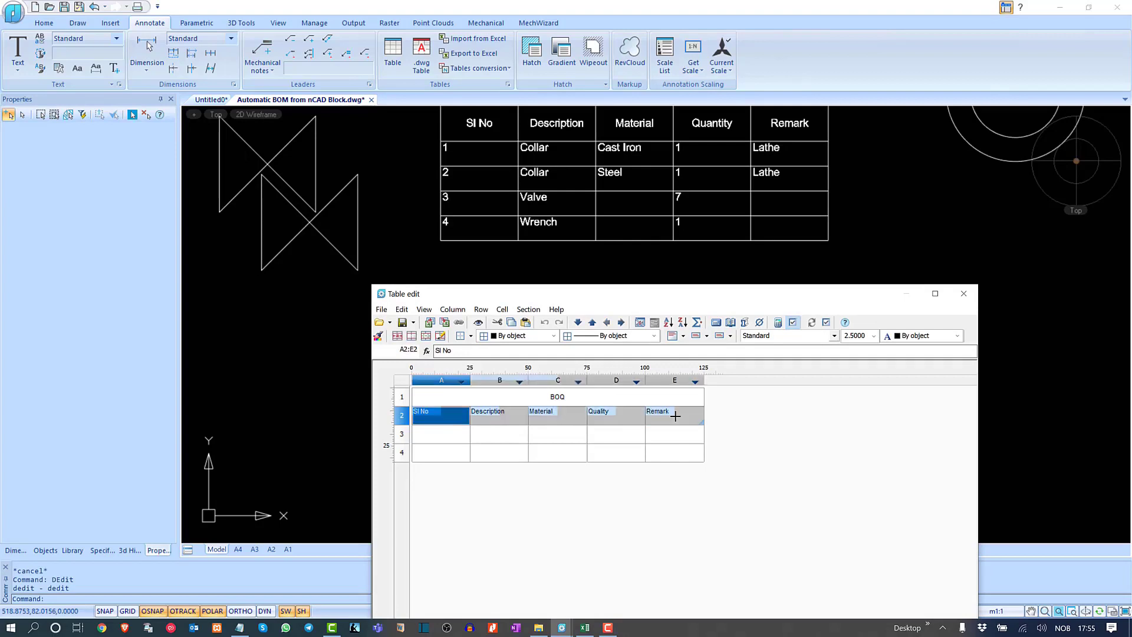
right_click(676, 417)
left_click(709, 439)
left_click(672, 345)
left_click(728, 601)
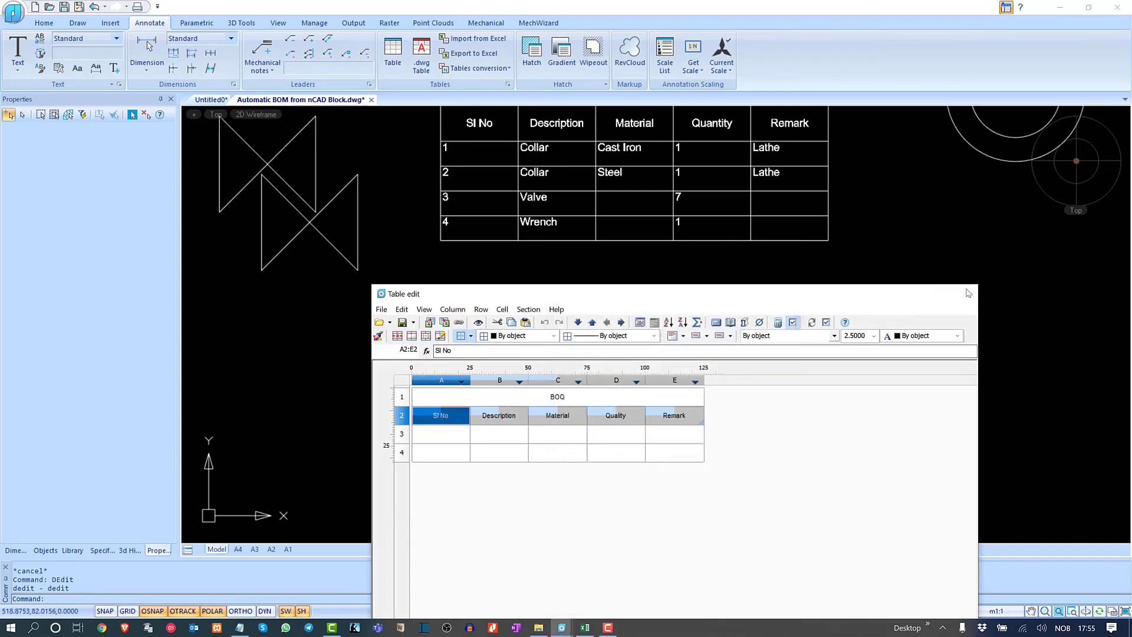
Step: Close the table editor keeping the centred headings, and examine the valve blocks and both BOQ tables in the drawing
left_click(964, 294)
scroll(688, 274, "down", 2)
scroll(688, 273, "down", 1)
middle_click_drag(688, 274, 606, 250)
scroll(585, 254, "up", 1)
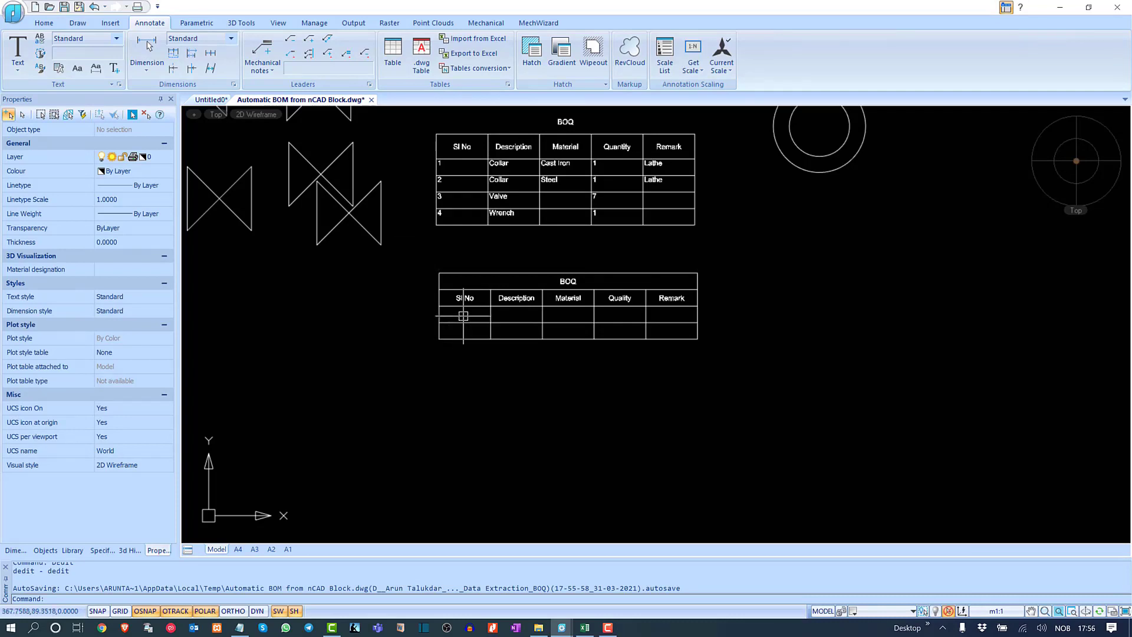
middle_click_drag(327, 238, 429, 314)
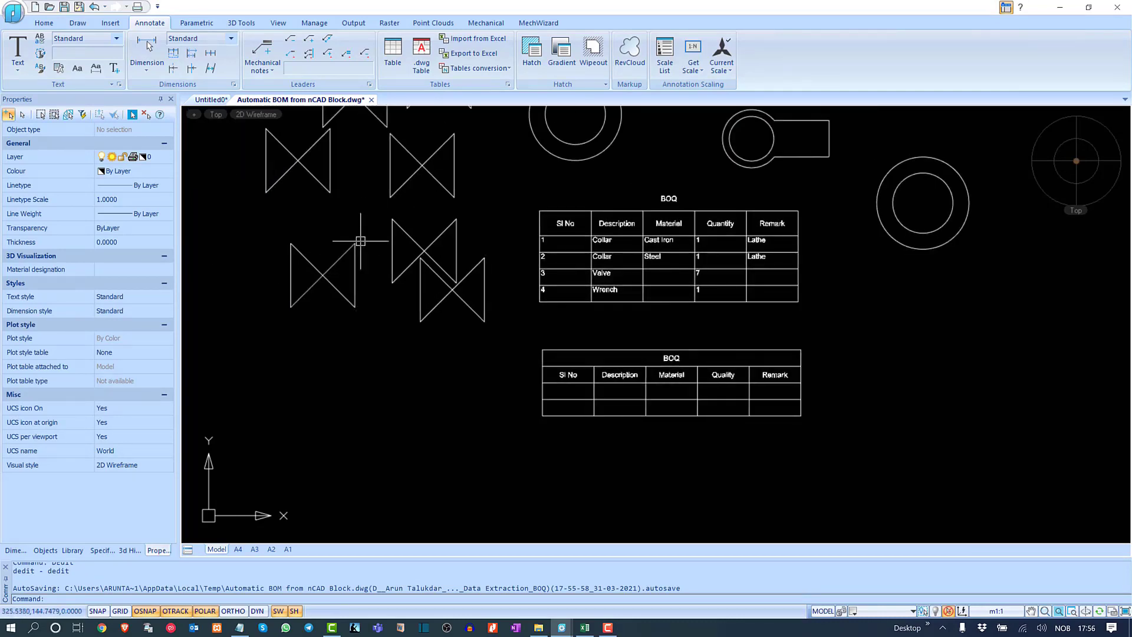
middle_click_drag(480, 258, 343, 260)
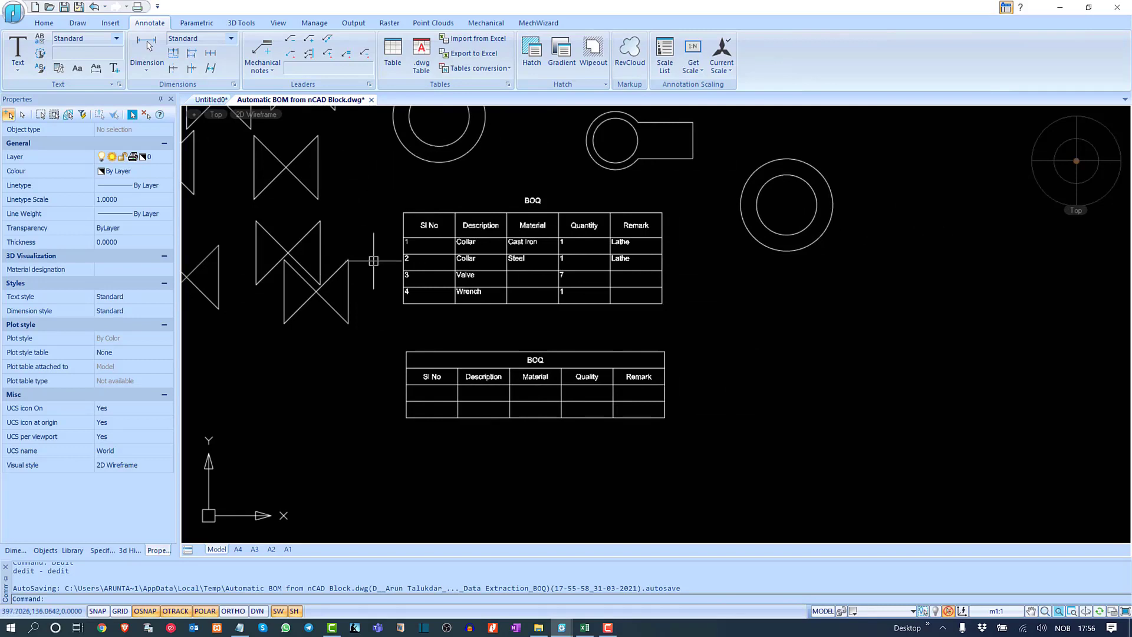
middle_click_drag(575, 326, 687, 330)
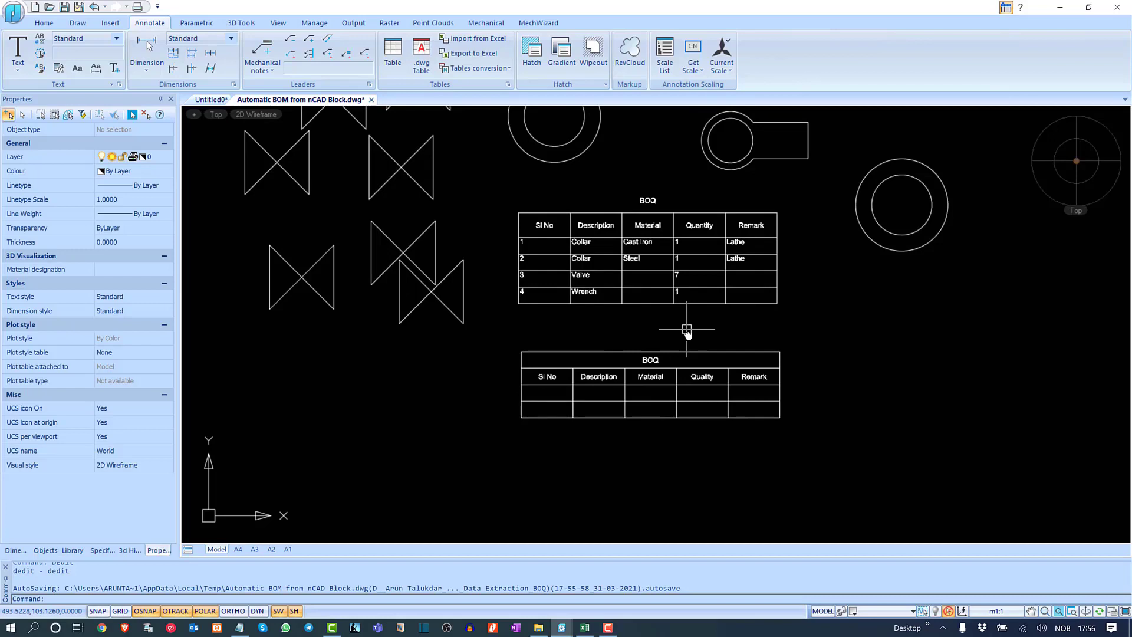
middle_click_drag(682, 324, 704, 300)
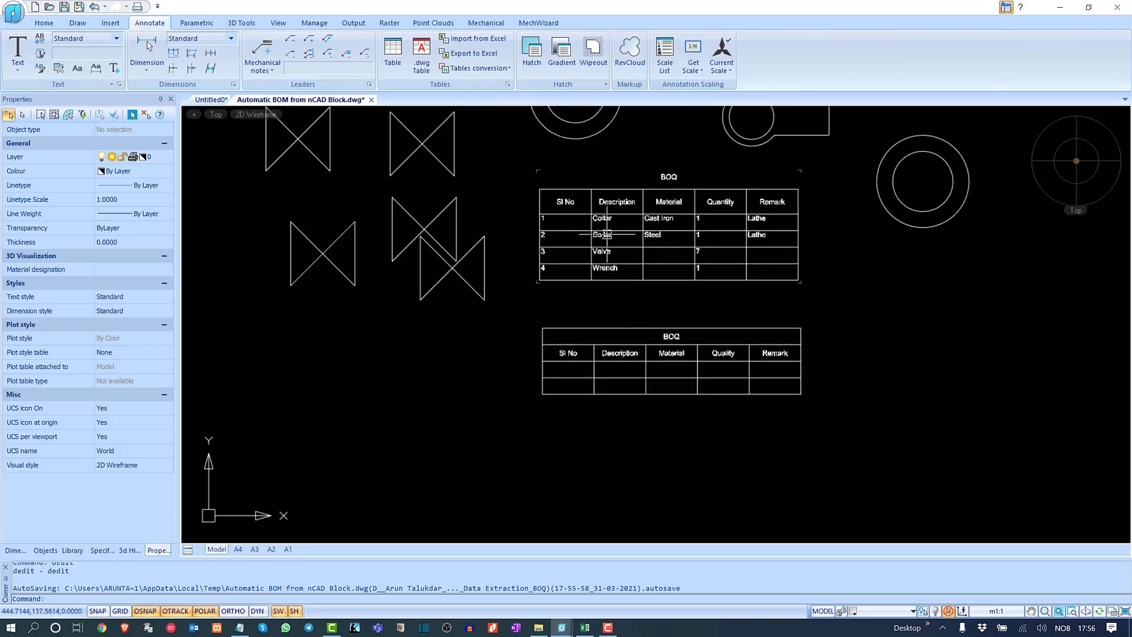
mouse_move(672, 277)
middle_mouse_down()
mouse_move(583, 245)
mouse_move(488, 240)
mouse_move(697, 245)
middle_mouse_up()
Step: Reopen the new BOQ table for editing and give it a first page header section with two rows
double_click(676, 267)
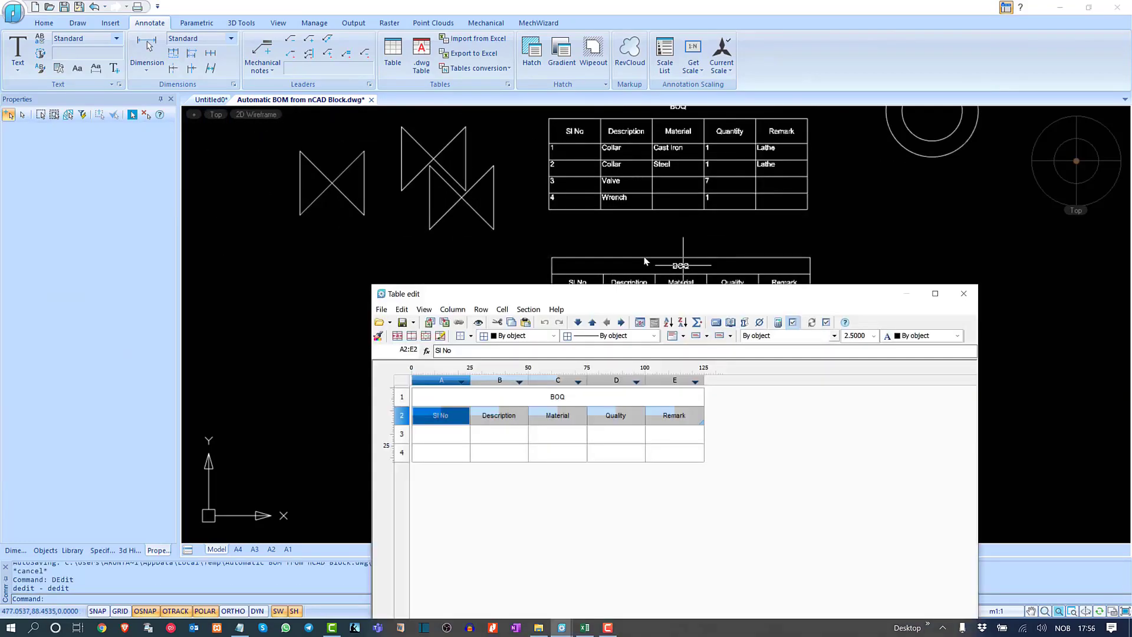
left_click_drag(577, 200, 536, 134)
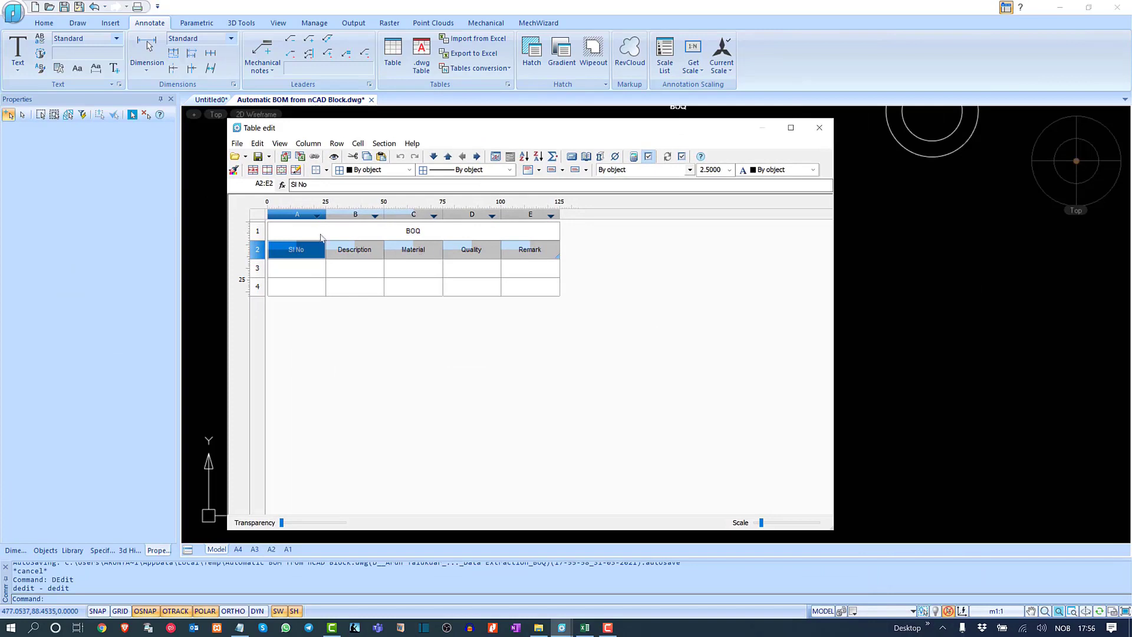
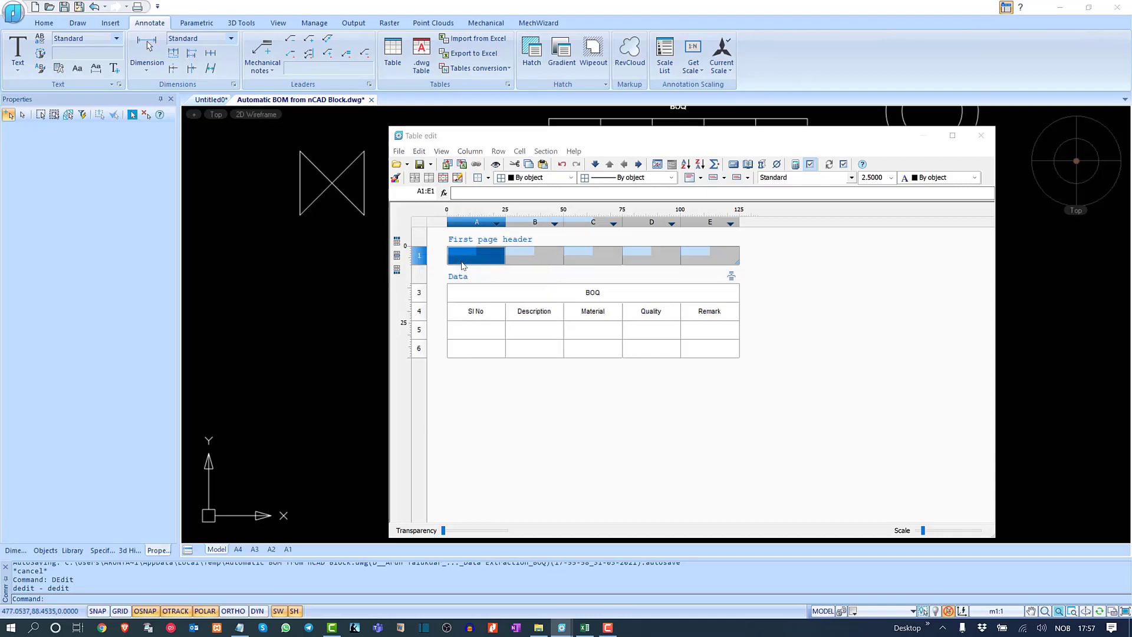
left_click(706, 359)
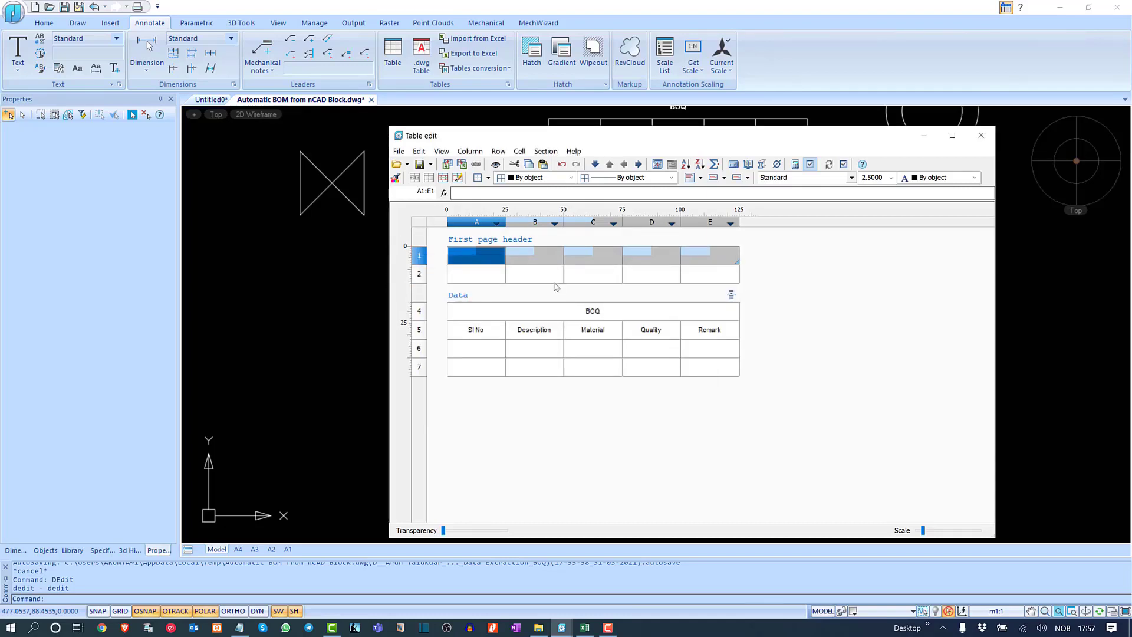
Step: Group cells A1 to E1 in the first page header and copy the BOQ title from the Data section into them
left_click(615, 314)
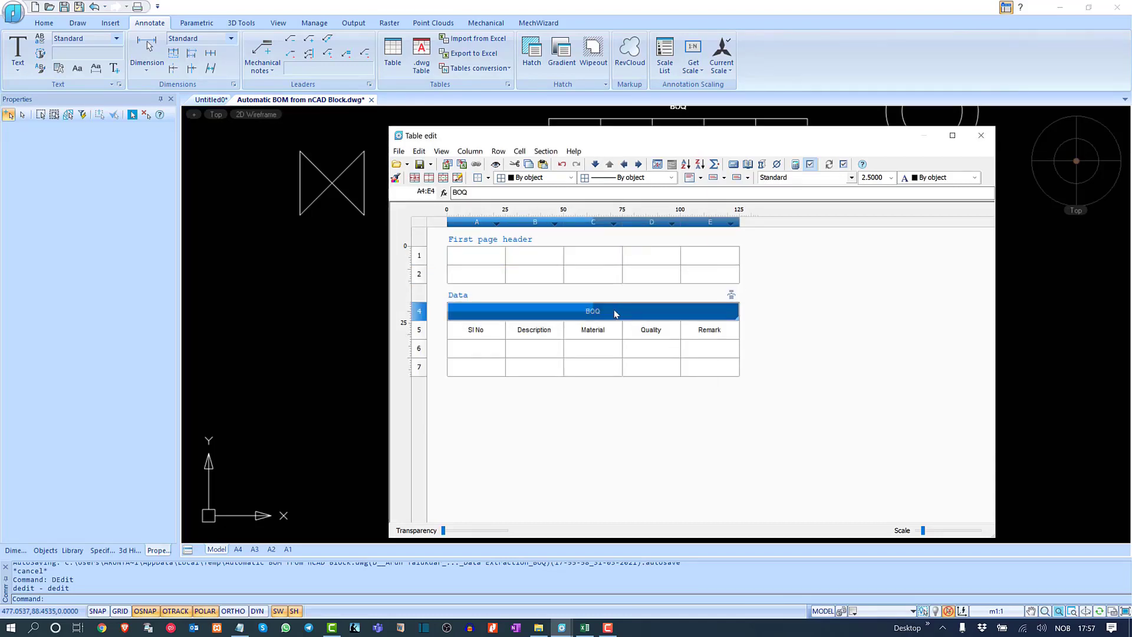
left_click(485, 256)
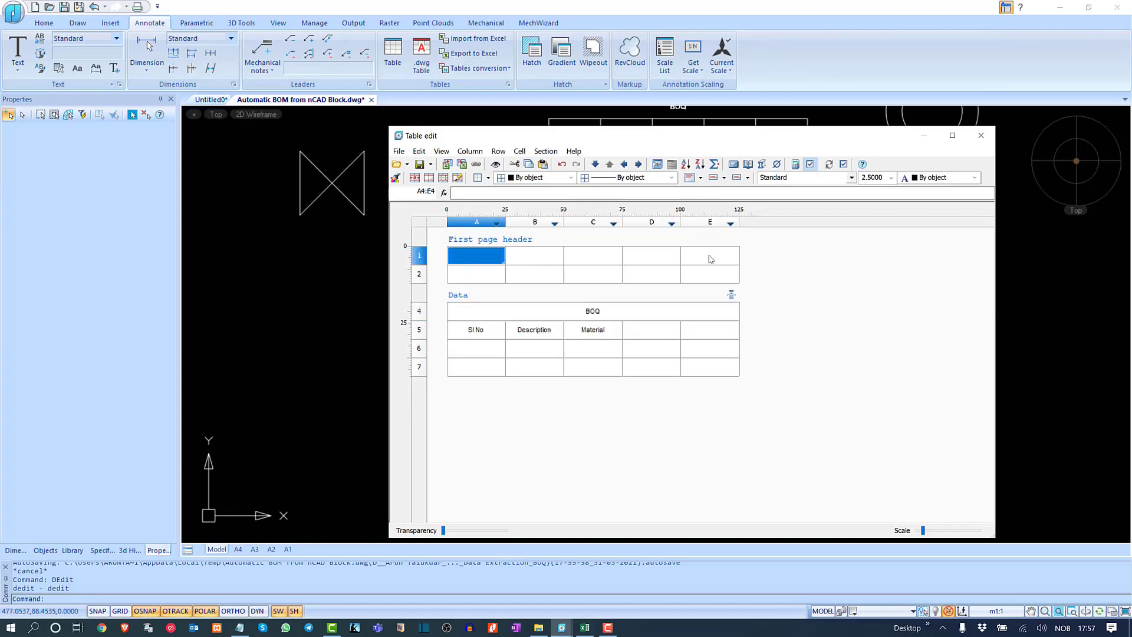
left_click(711, 259, "shift")
right_click(710, 260)
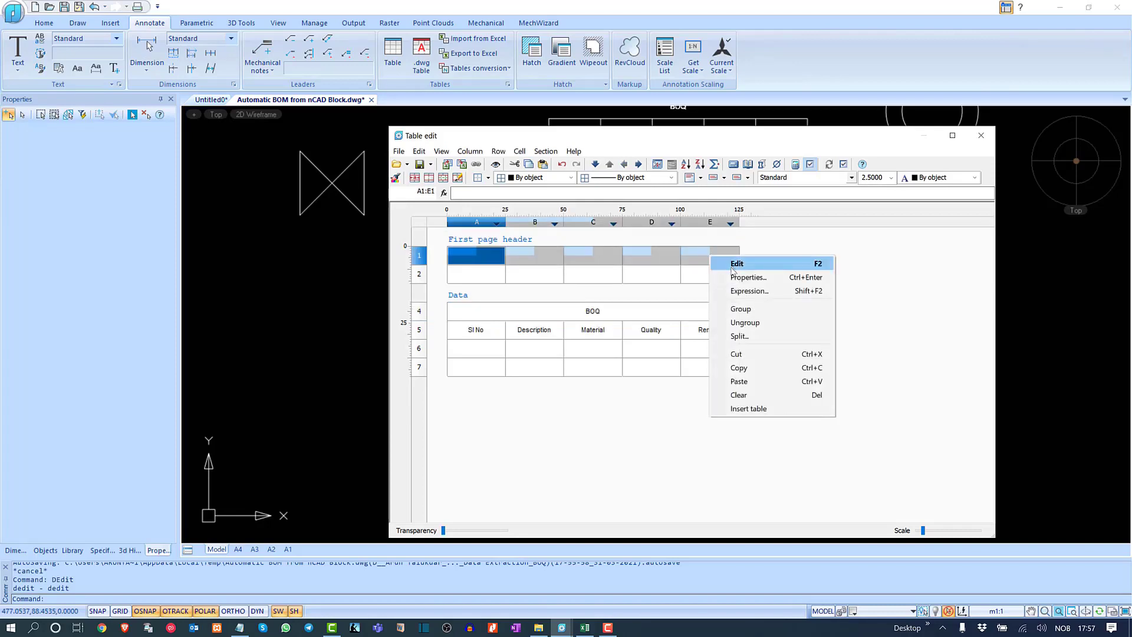
left_click(750, 310)
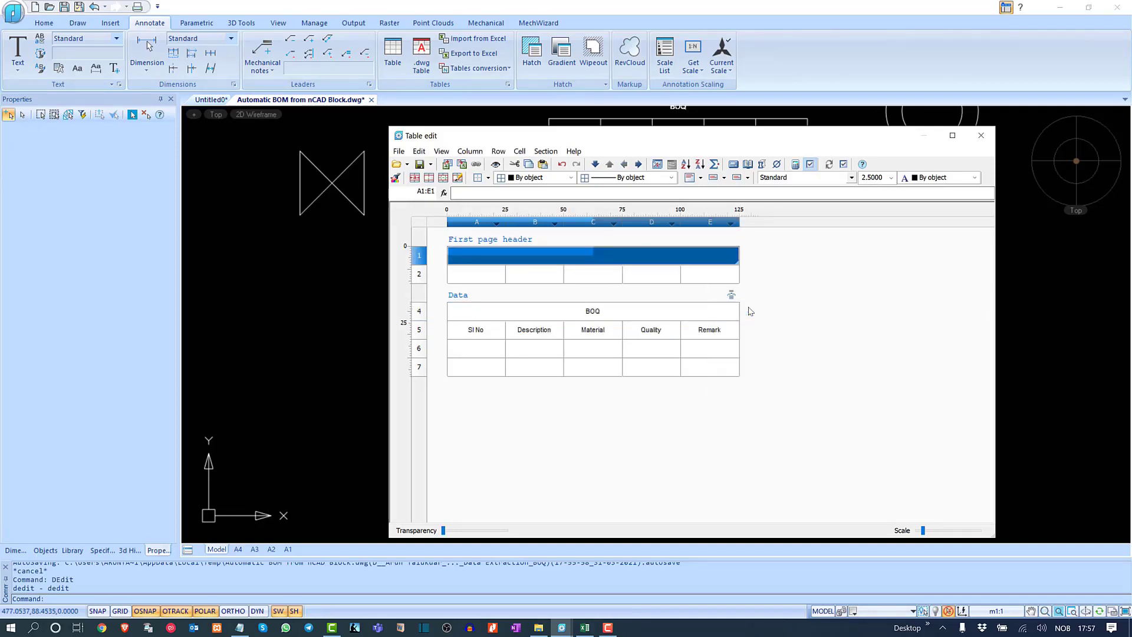
Step: Copy the column headings Sl No to Remark into header row 2 and delete the duplicate title and heading rows from the Data section
left_click(475, 330)
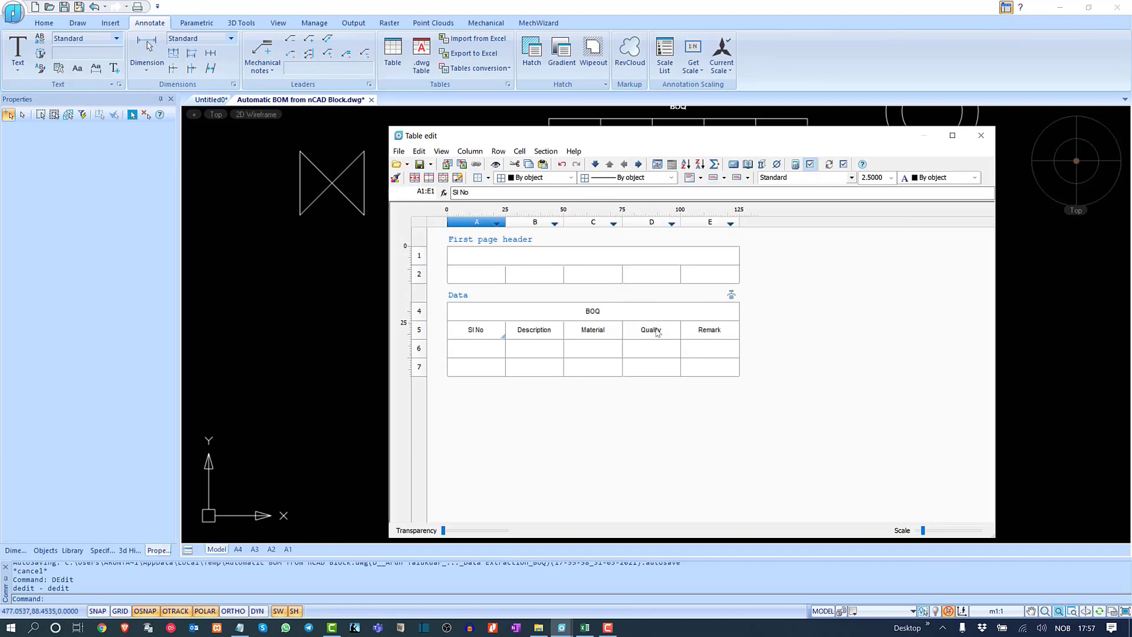
left_click(705, 332, "shift")
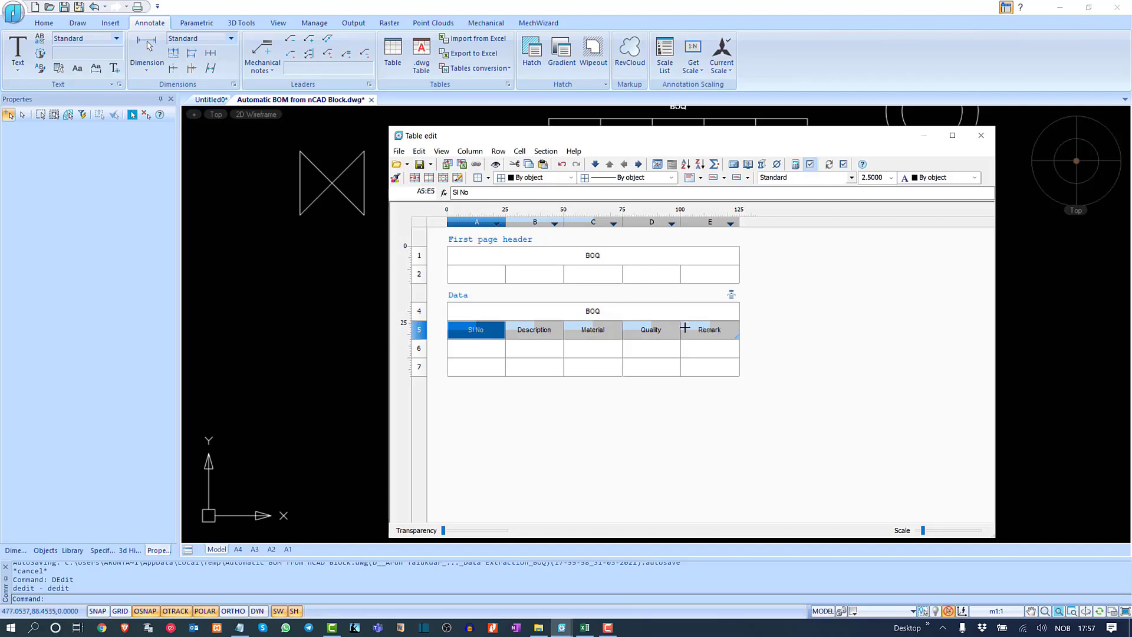
left_click(462, 275)
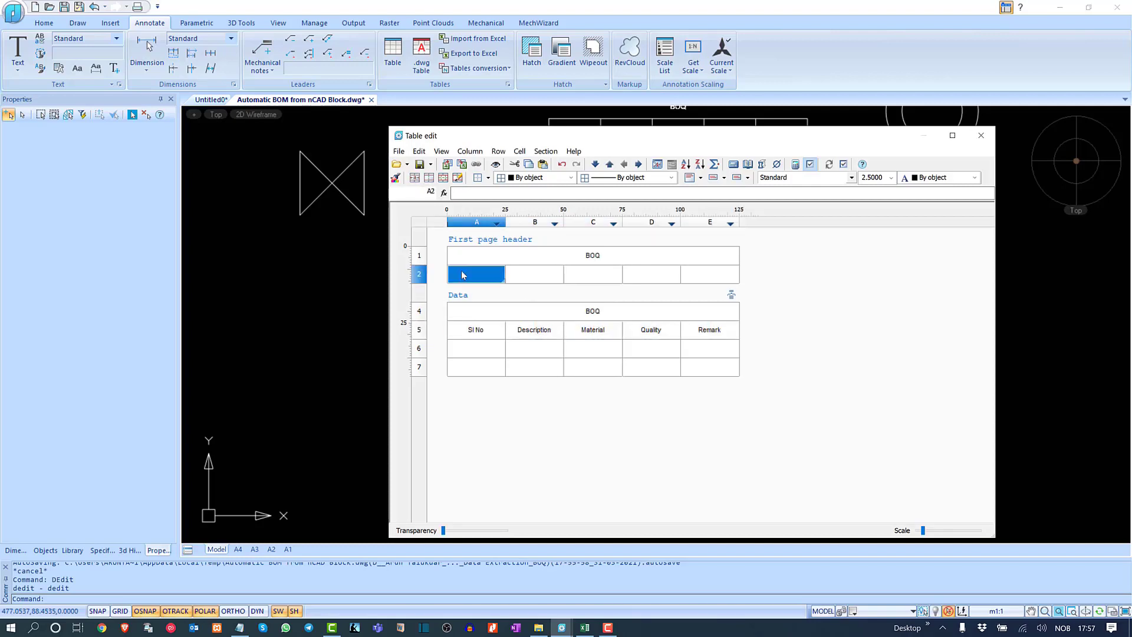
type("Sl No\tDescription\tMaterial\tQuality\tRemark")
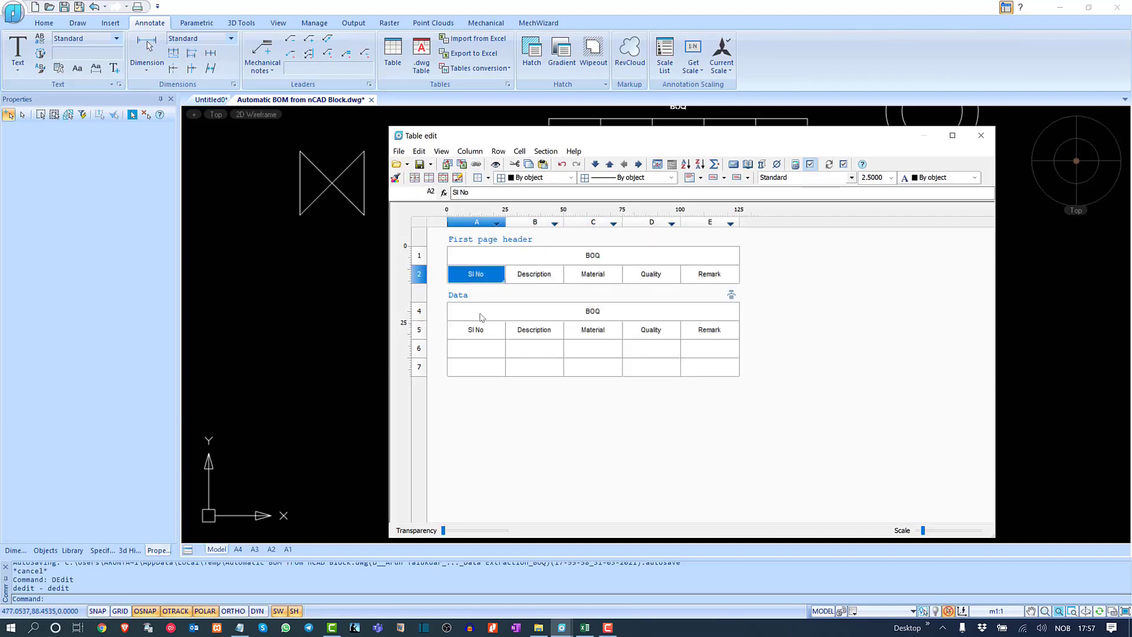
left_click(437, 313)
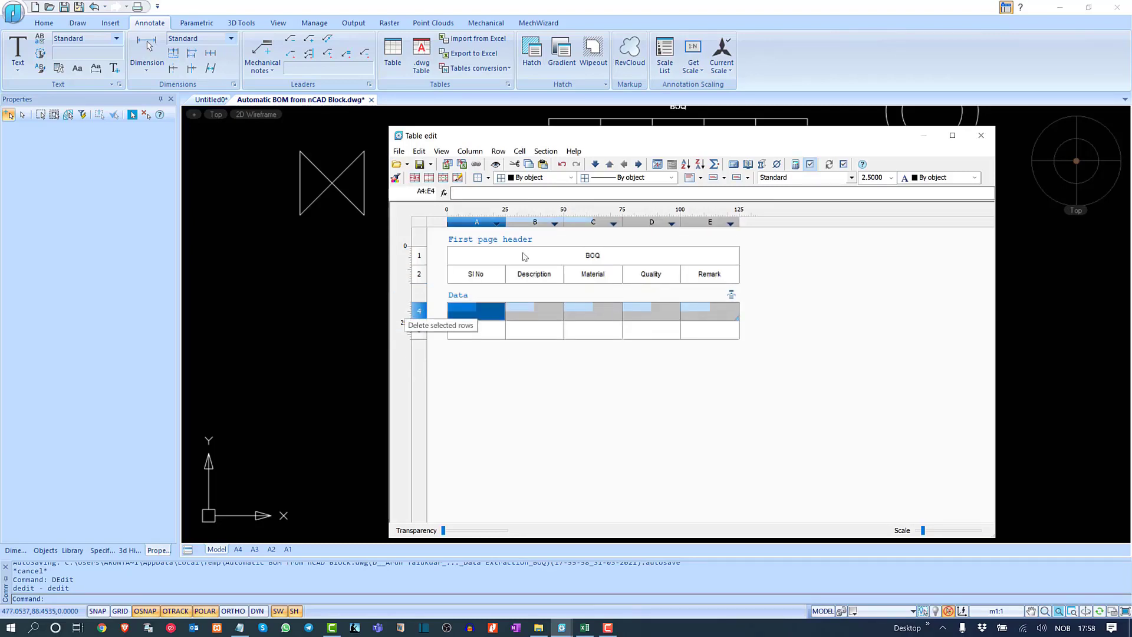
Step: Review the title and each heading cell of the first page header and the first empty Data cell
left_click(595, 255)
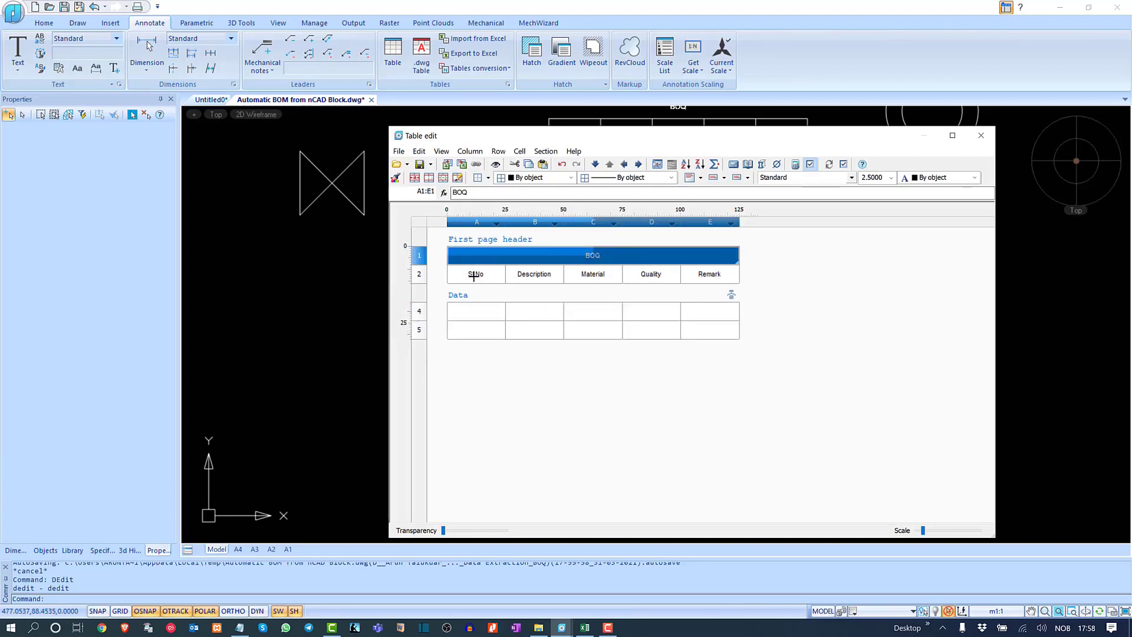
left_click(475, 274)
left_click(534, 274)
left_click(593, 273)
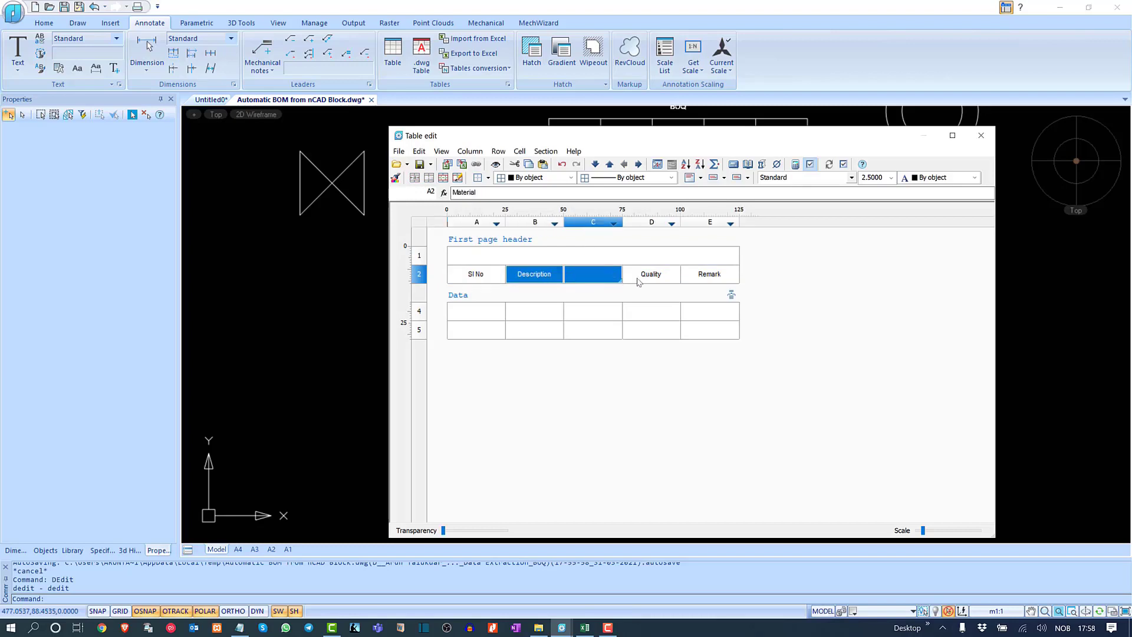
left_click(651, 274)
left_click(716, 277)
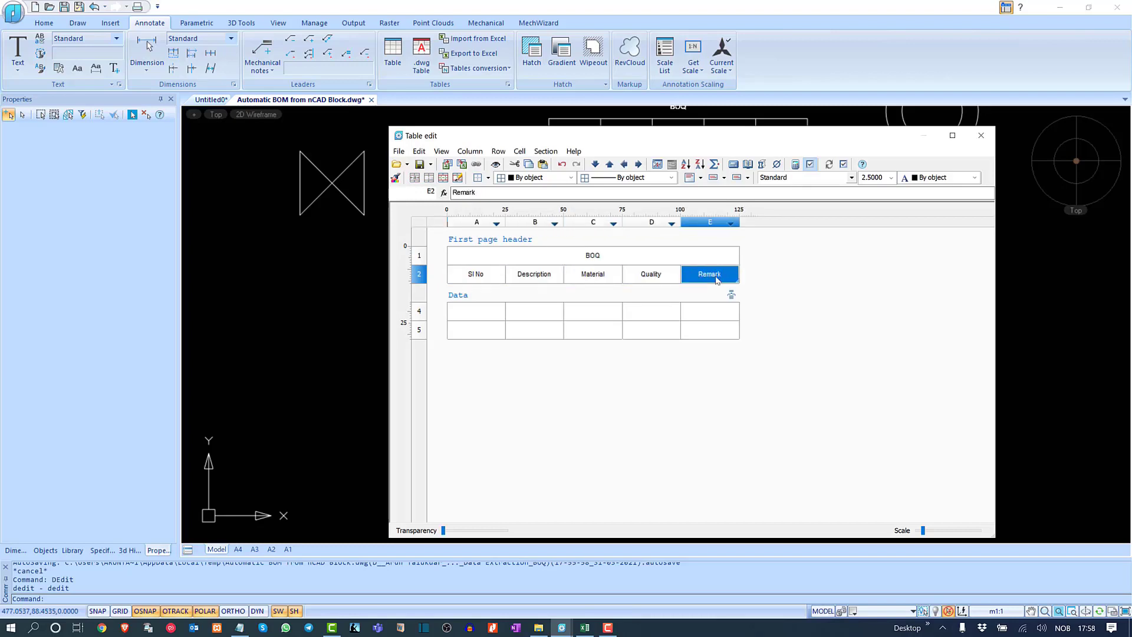
left_click(490, 281)
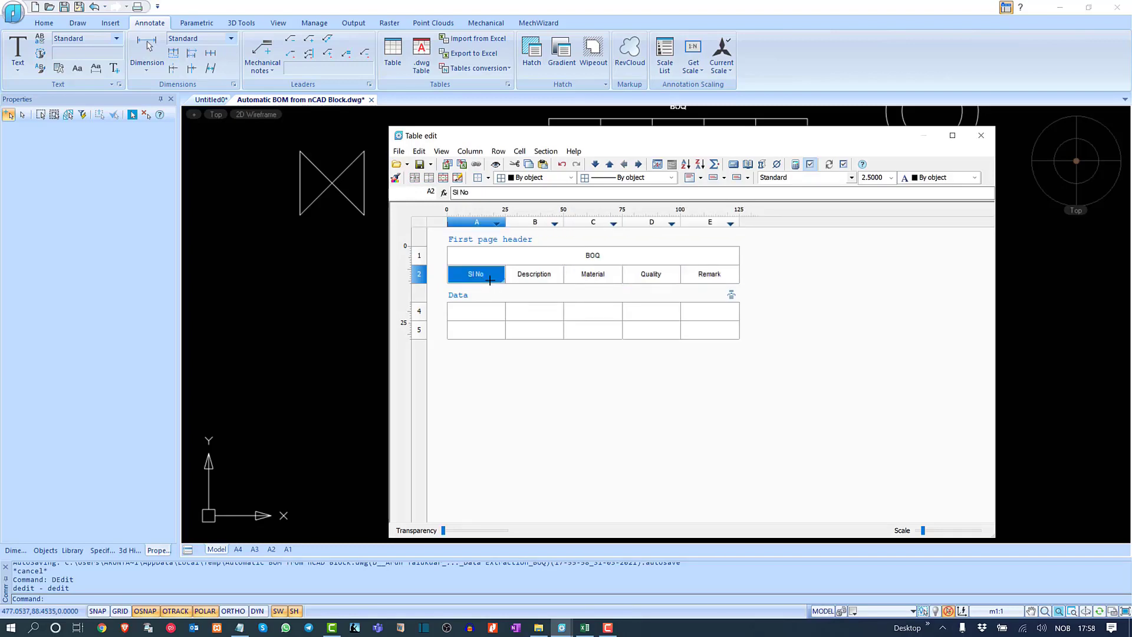
left_click(465, 314)
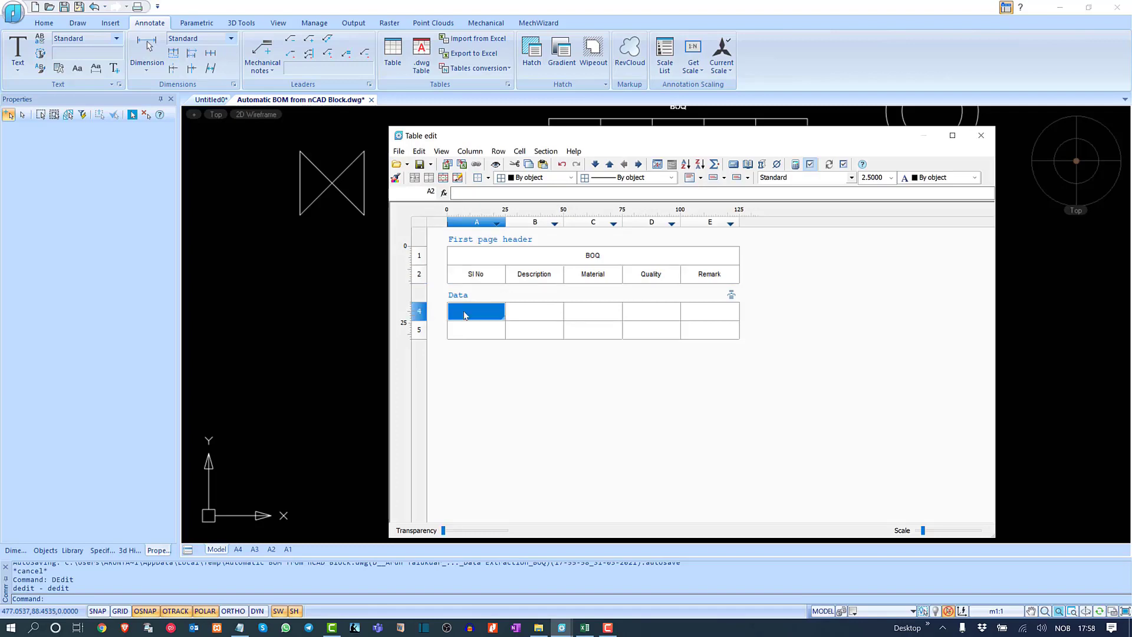
Step: Insert a Report section below the Data section and delete the two empty Data rows
left_click(547, 151)
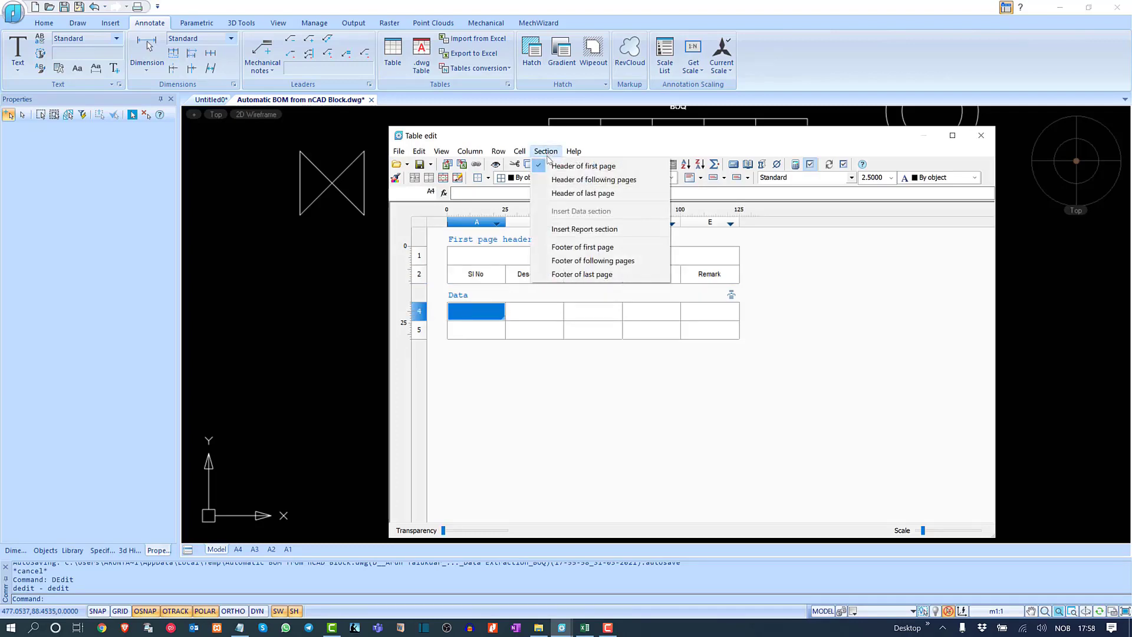
left_click(600, 230)
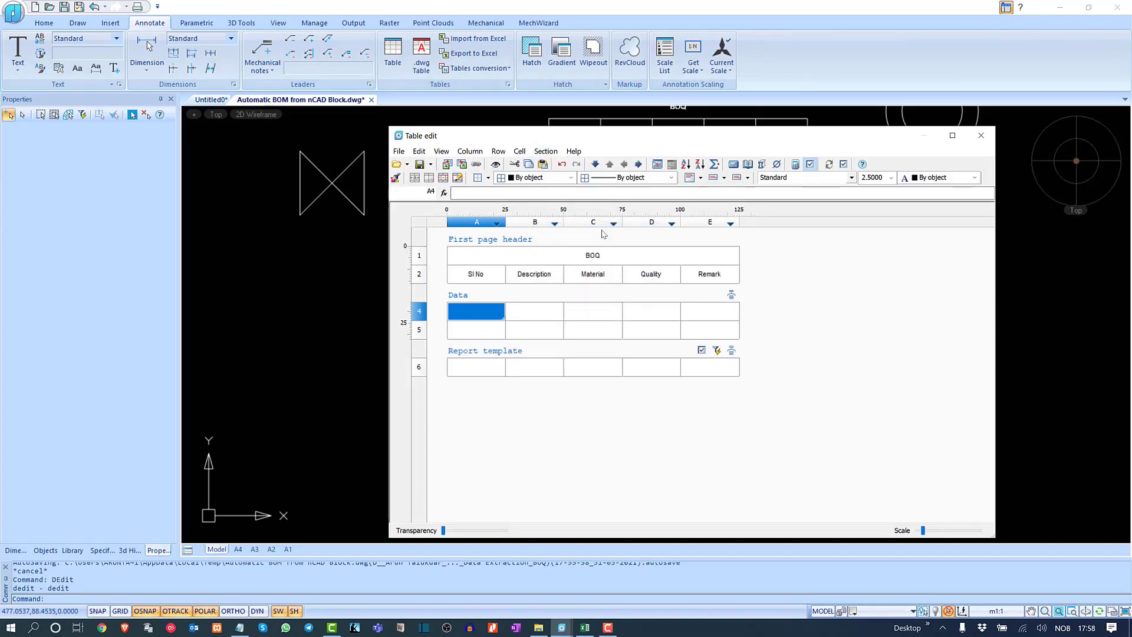
right_click(421, 314)
left_click(454, 346)
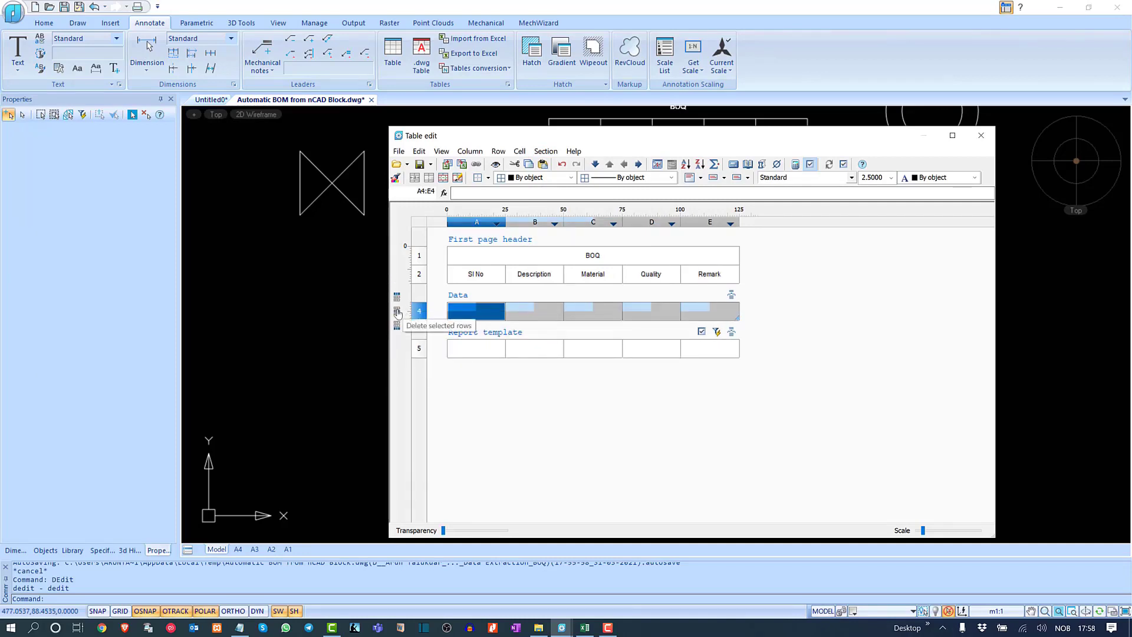
left_click(398, 314)
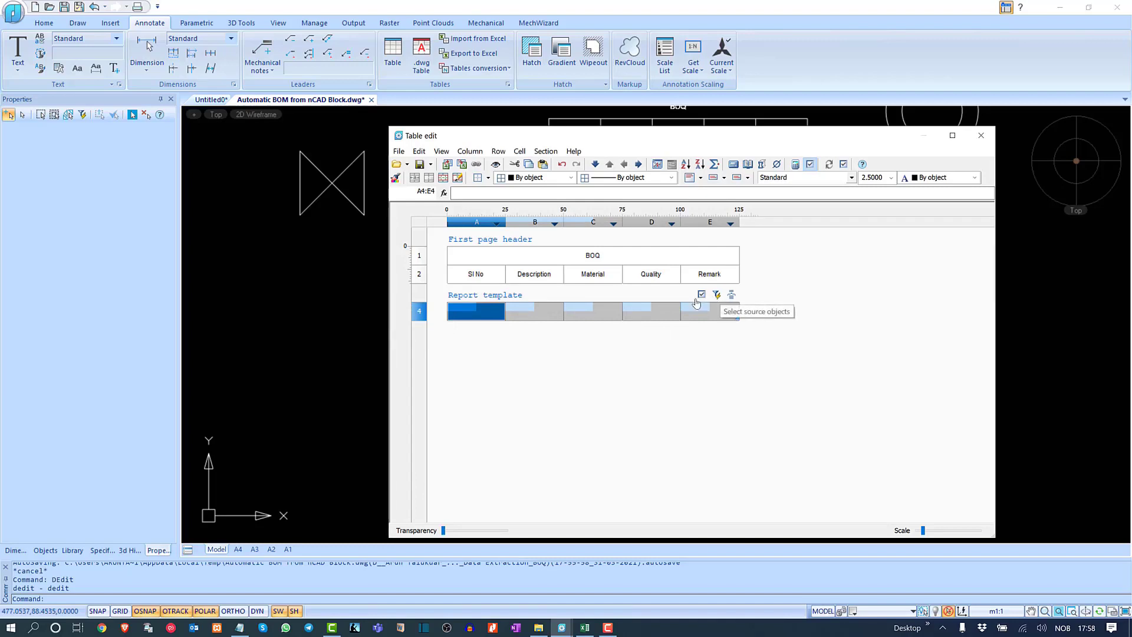
Step: Add one more row to the Report template section
right_click(422, 317)
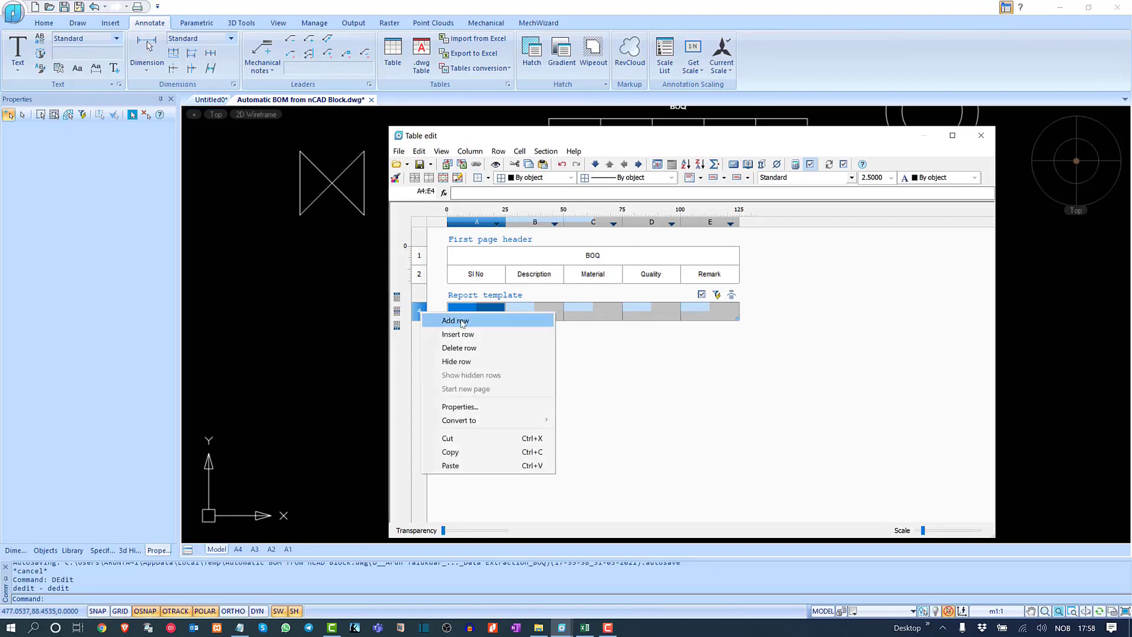
left_click(484, 334)
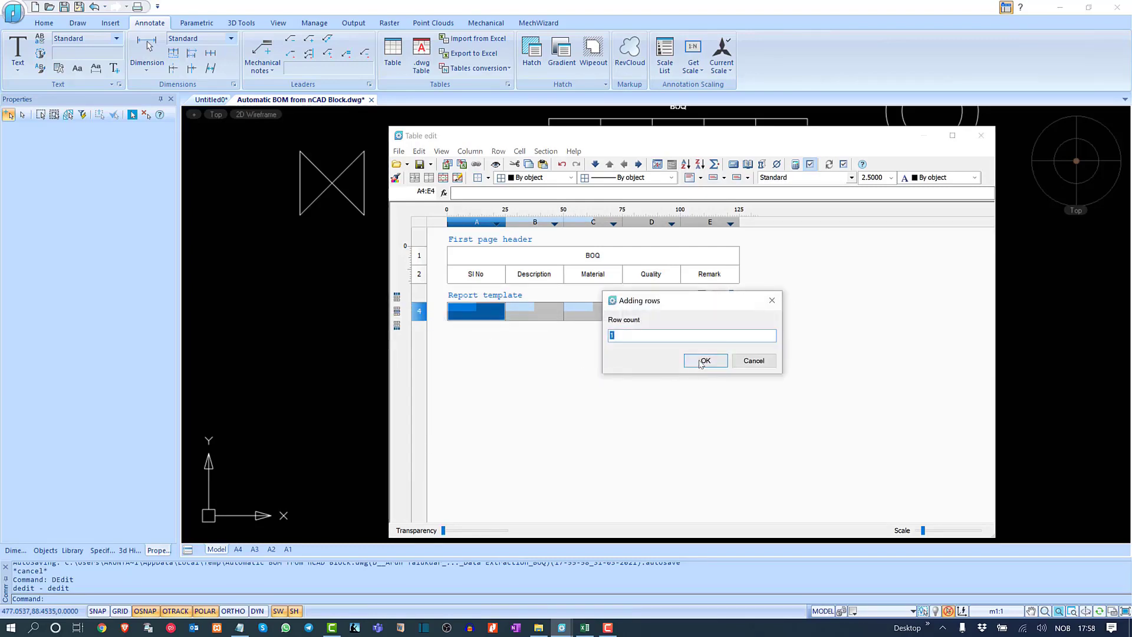
left_click(702, 360)
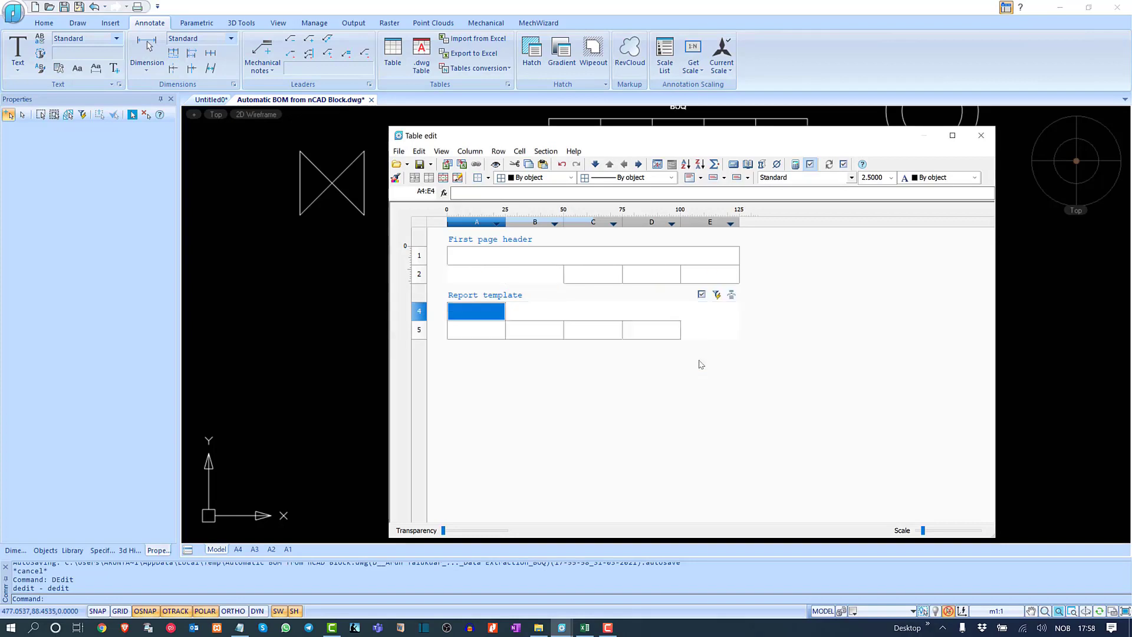
Step: Set Block as the source object type of the report template with Quick Selection, and look through the generated rows
left_click(716, 296)
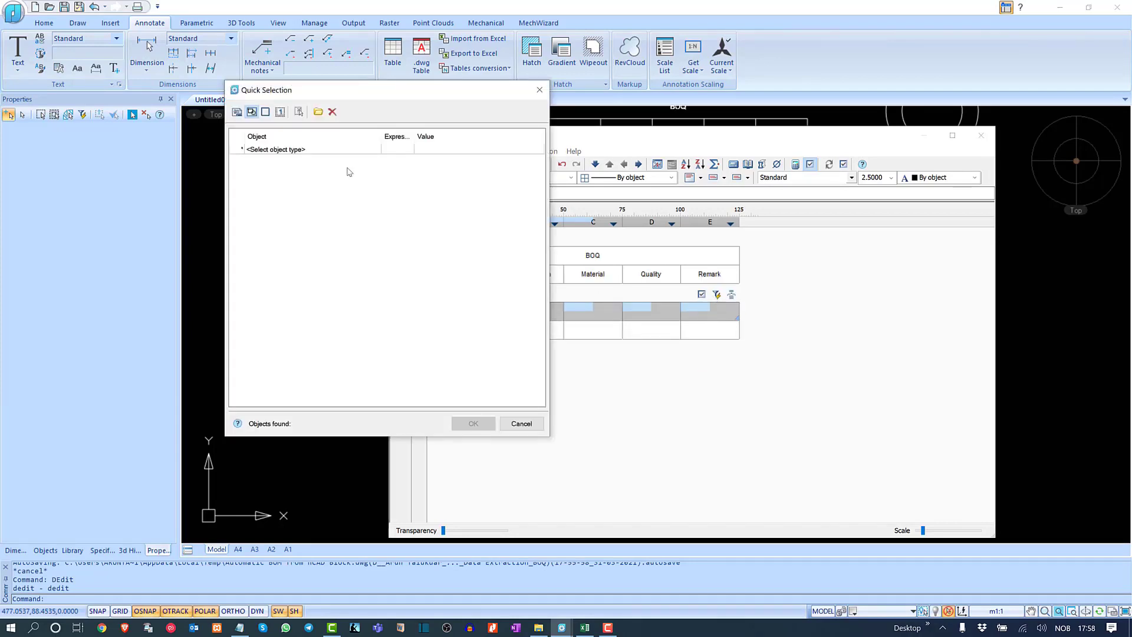
left_click(318, 150)
left_click(318, 149)
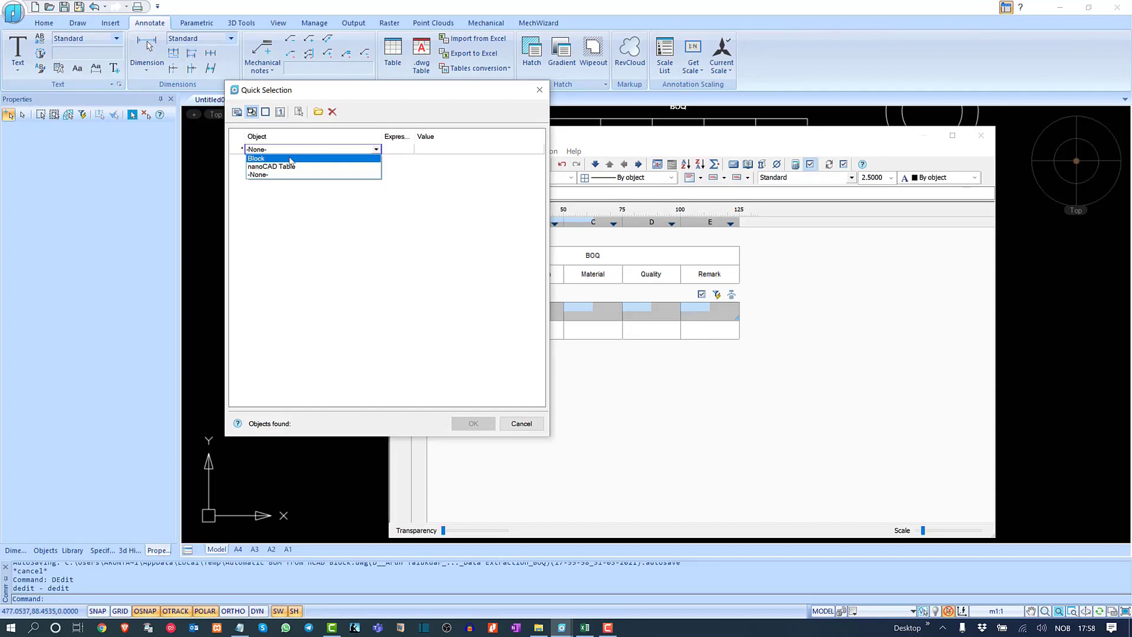
left_click(290, 159)
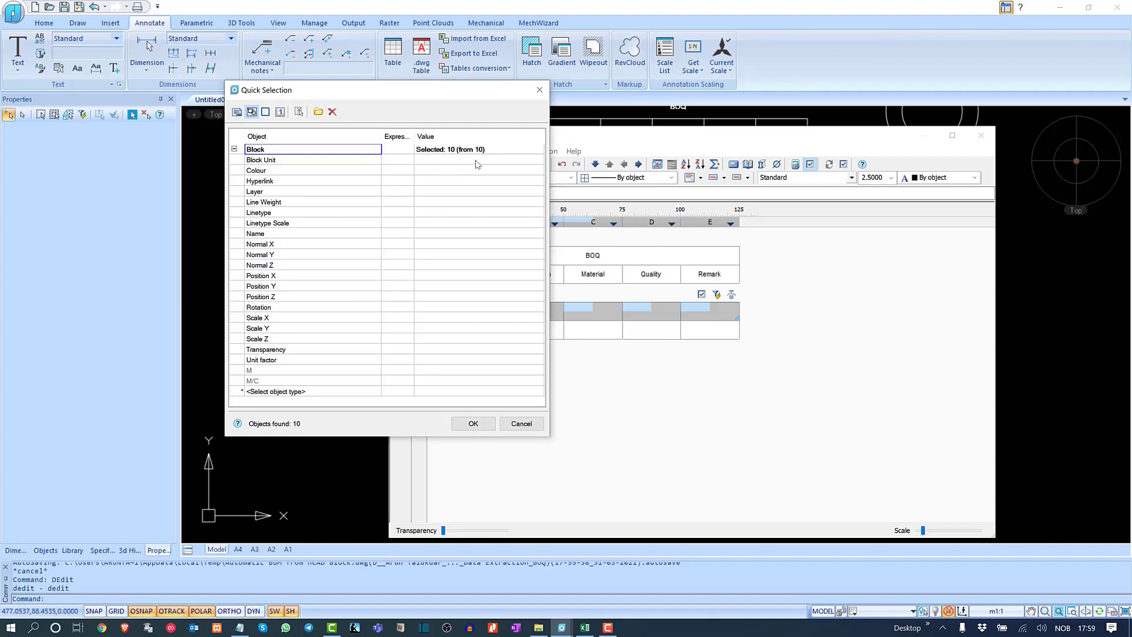
left_click(474, 424)
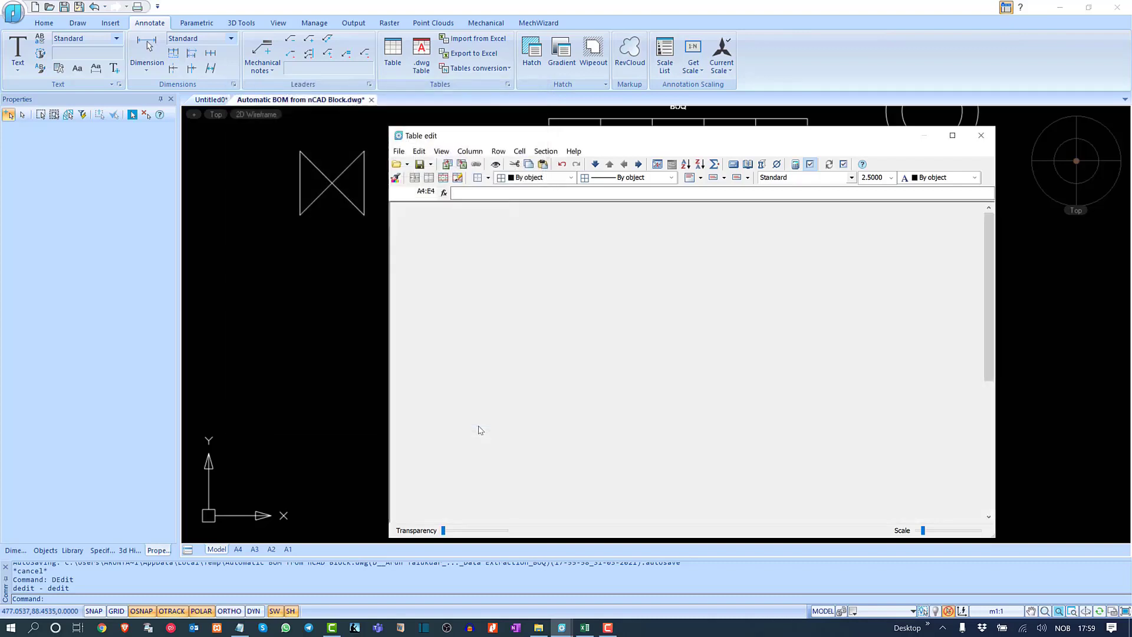
scroll(663, 352, "down", 5)
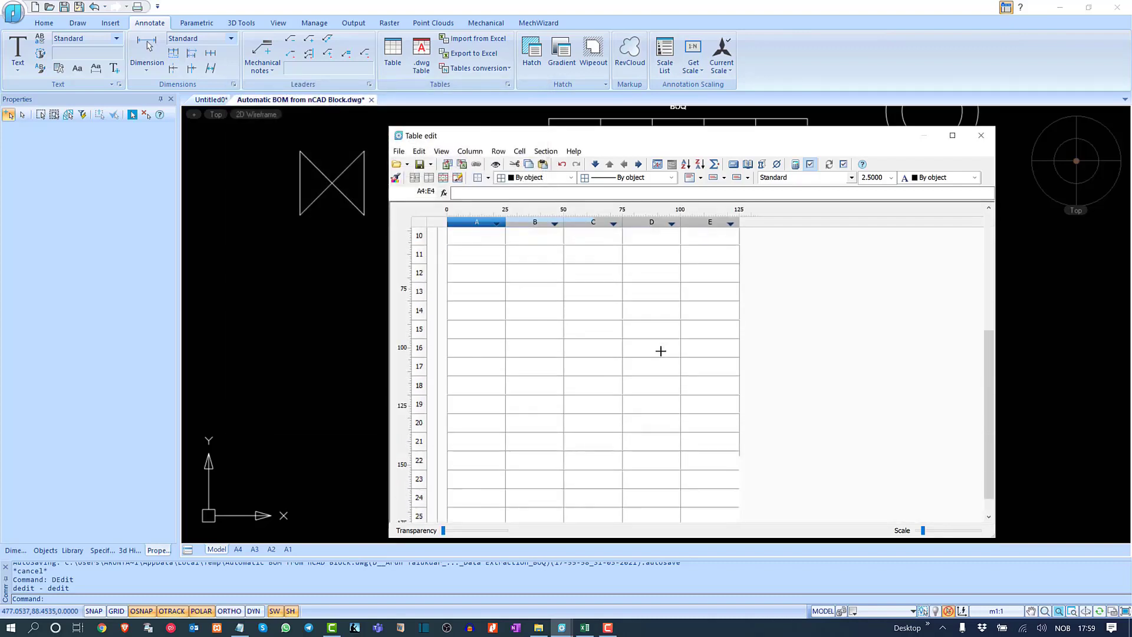
Step: Delete one of the two empty rows in the Report template section so that a single template row remains
scroll(661, 352, "up", 5)
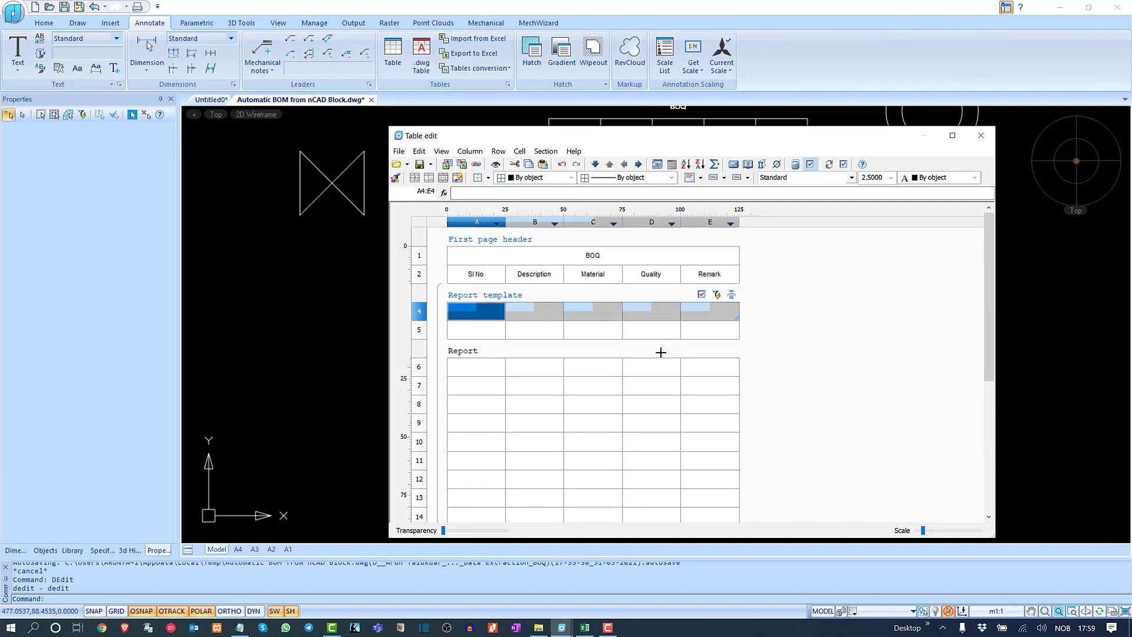
right_click(482, 317)
key("Escape")
right_click(418, 310)
left_click(455, 345)
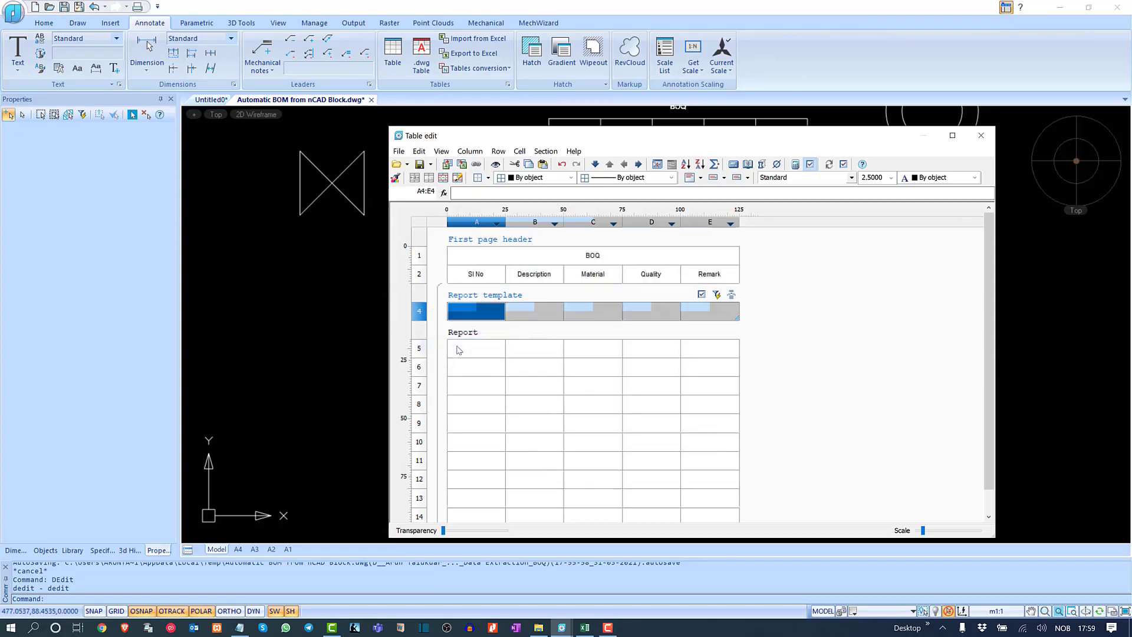
Step: Fill the report template cell under Sl No with the Row field and check the numbering in the report rows
right_click(477, 313)
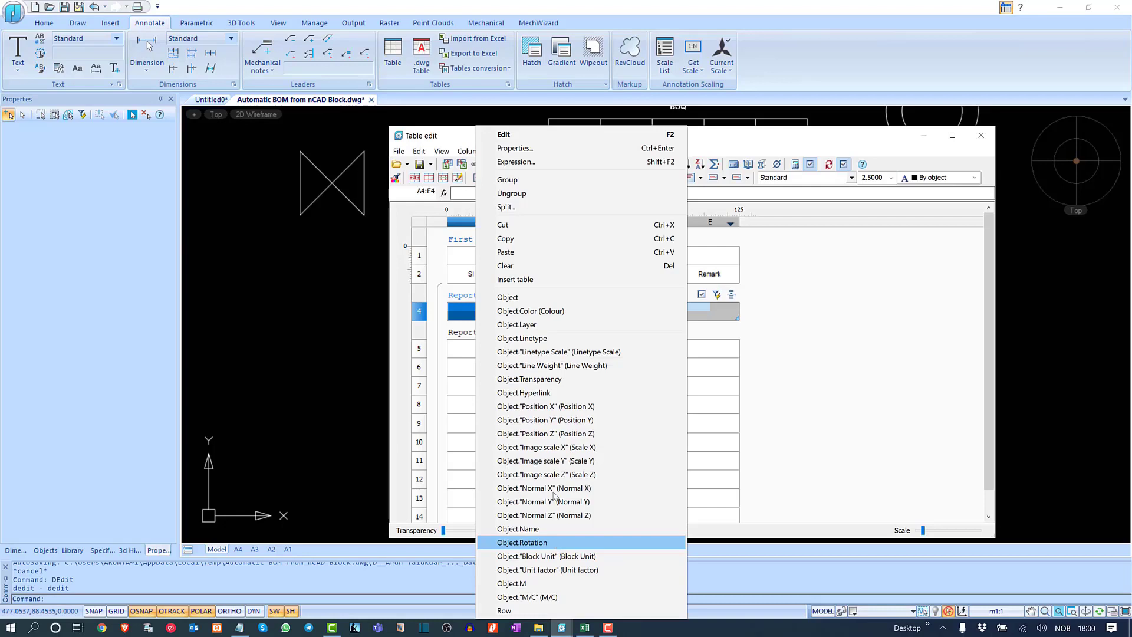
left_click(832, 300)
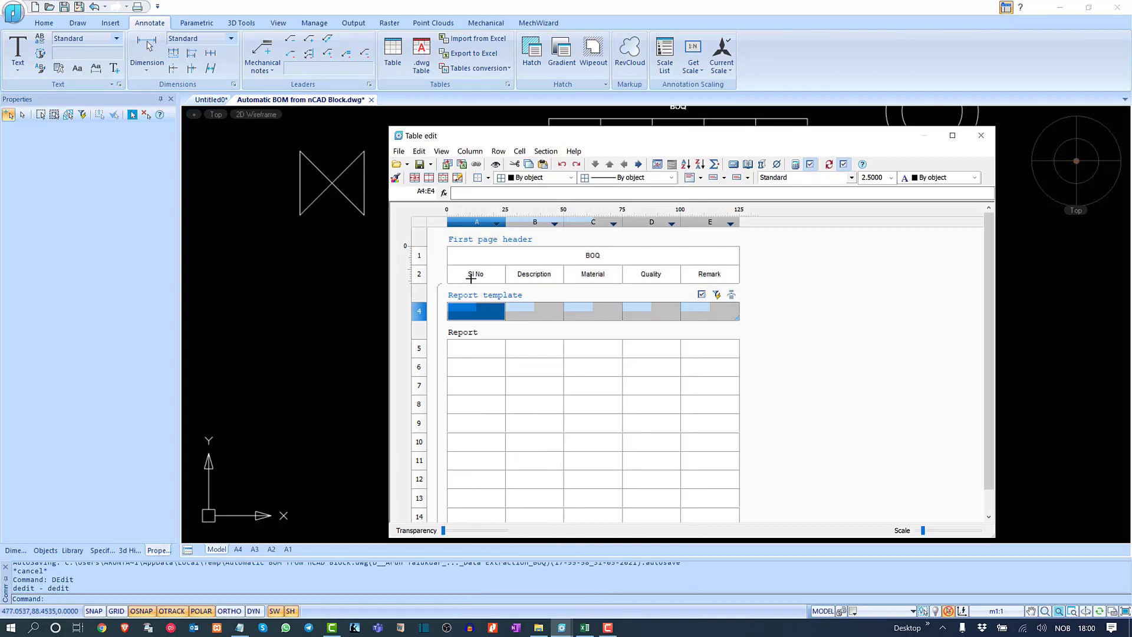
left_click(476, 311)
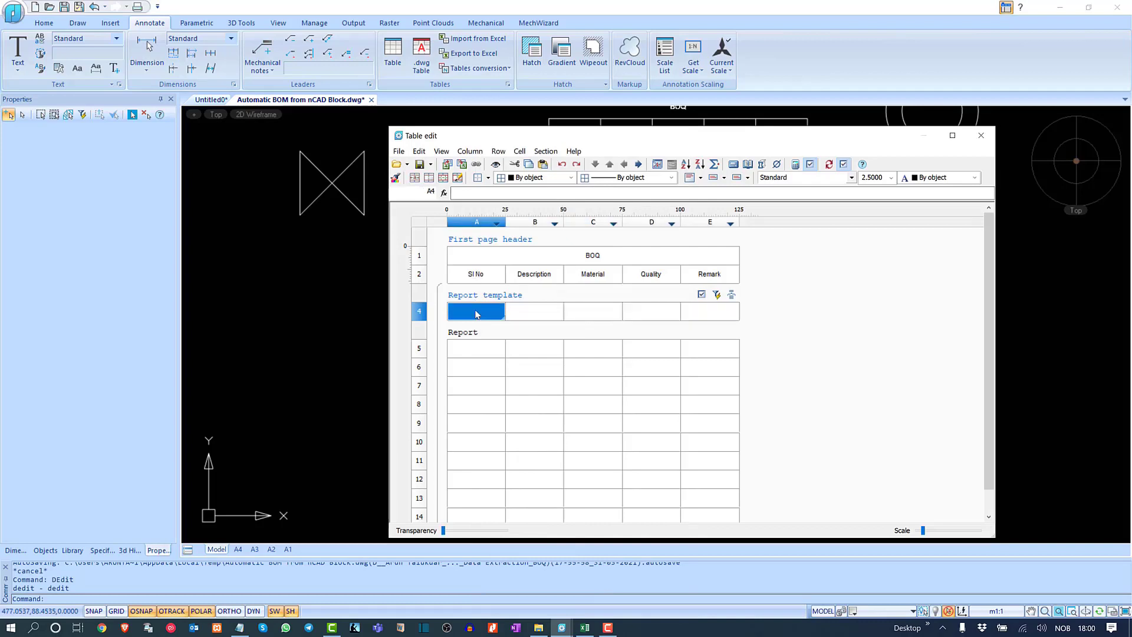
right_click(477, 314)
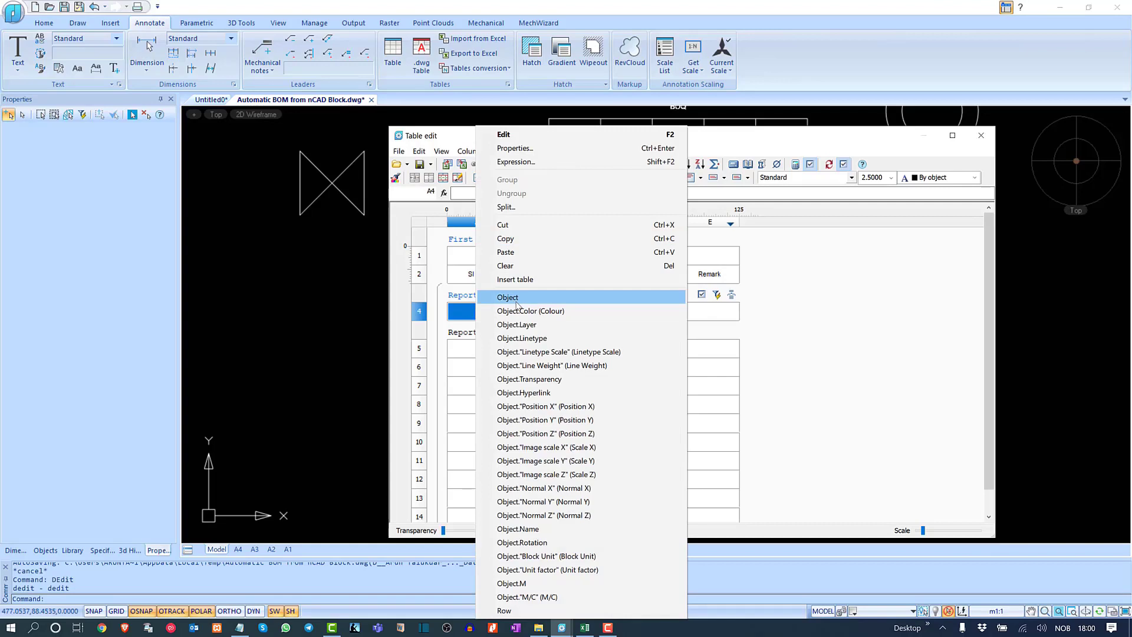
left_click(506, 611)
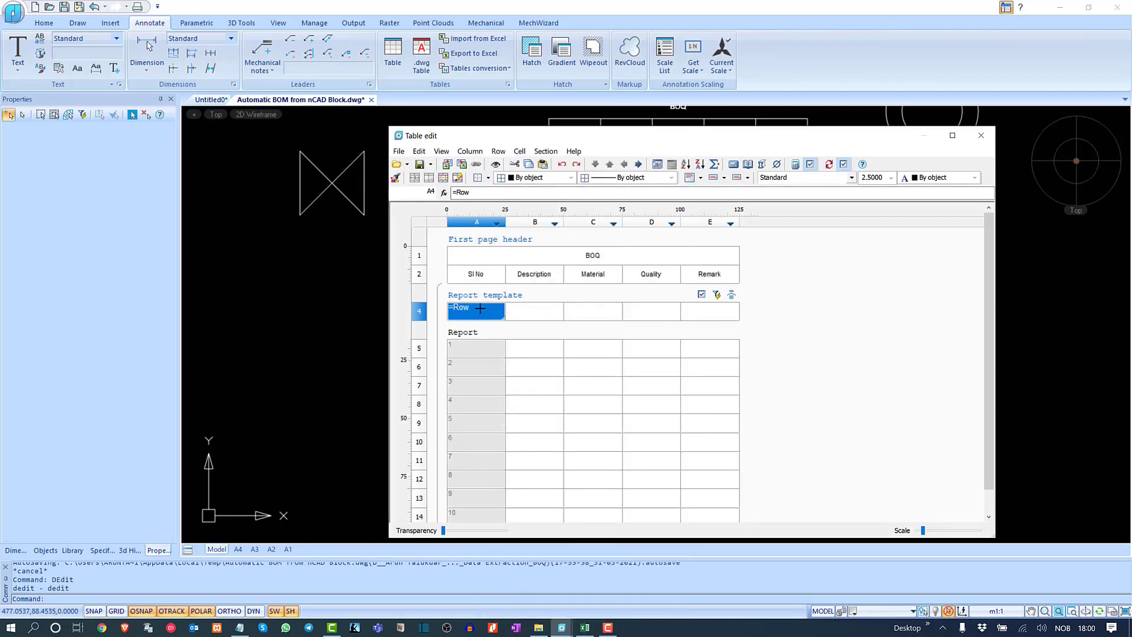
scroll(460, 406, "down", 1)
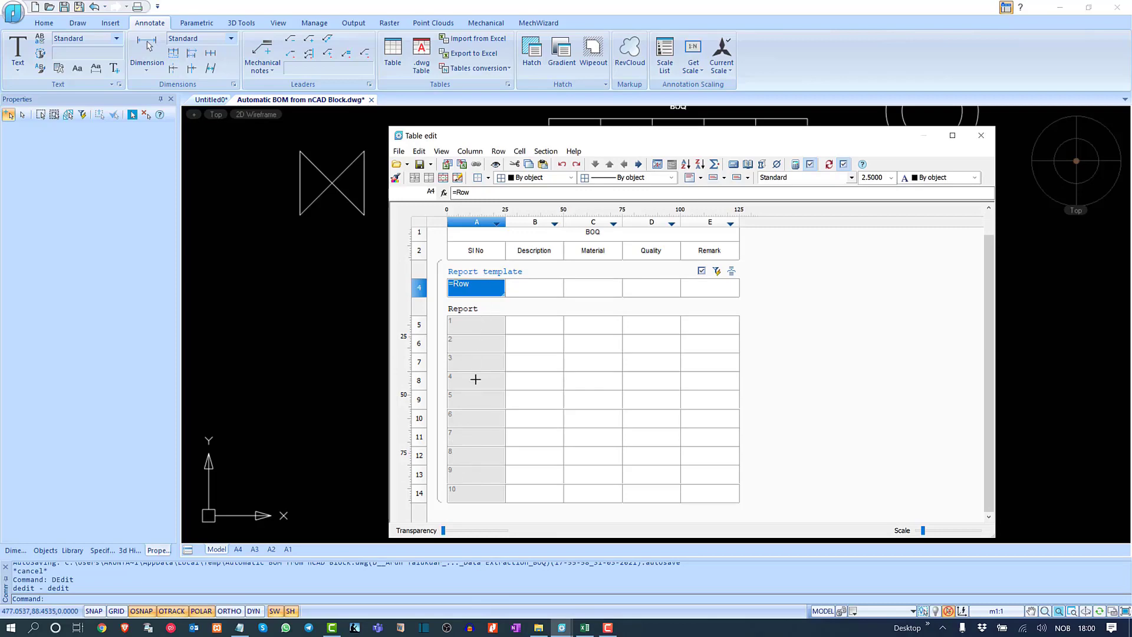
scroll(471, 460, "up", 1)
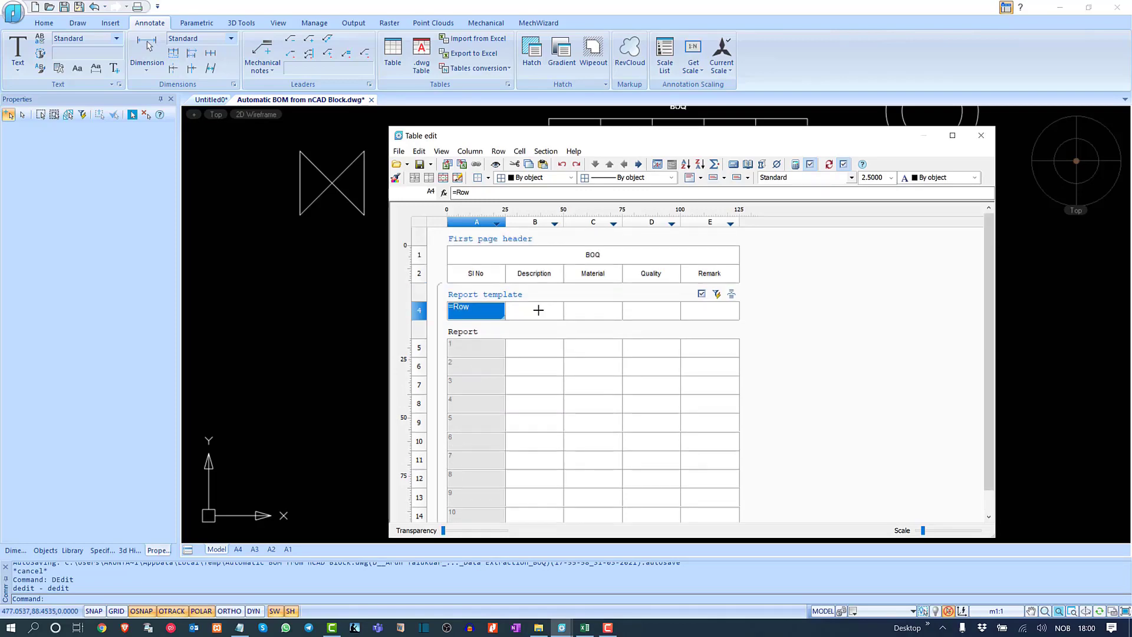
Step: Fill the template cell under Description with Object.Name and the one under Material with Object.M
left_click(538, 310)
right_click(540, 314)
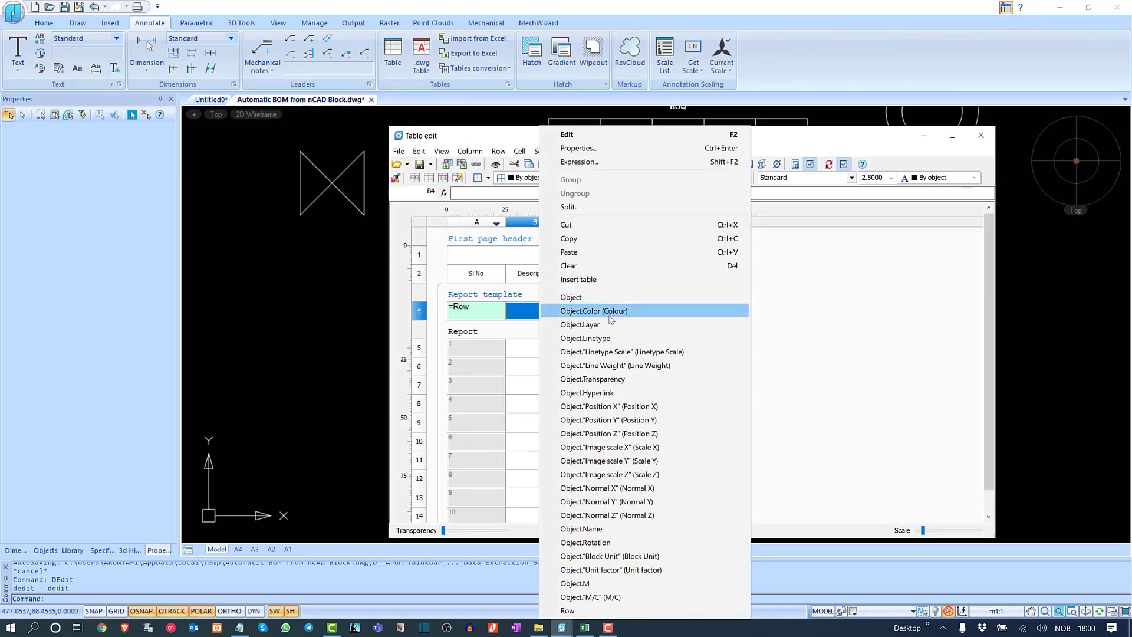
left_click(626, 529)
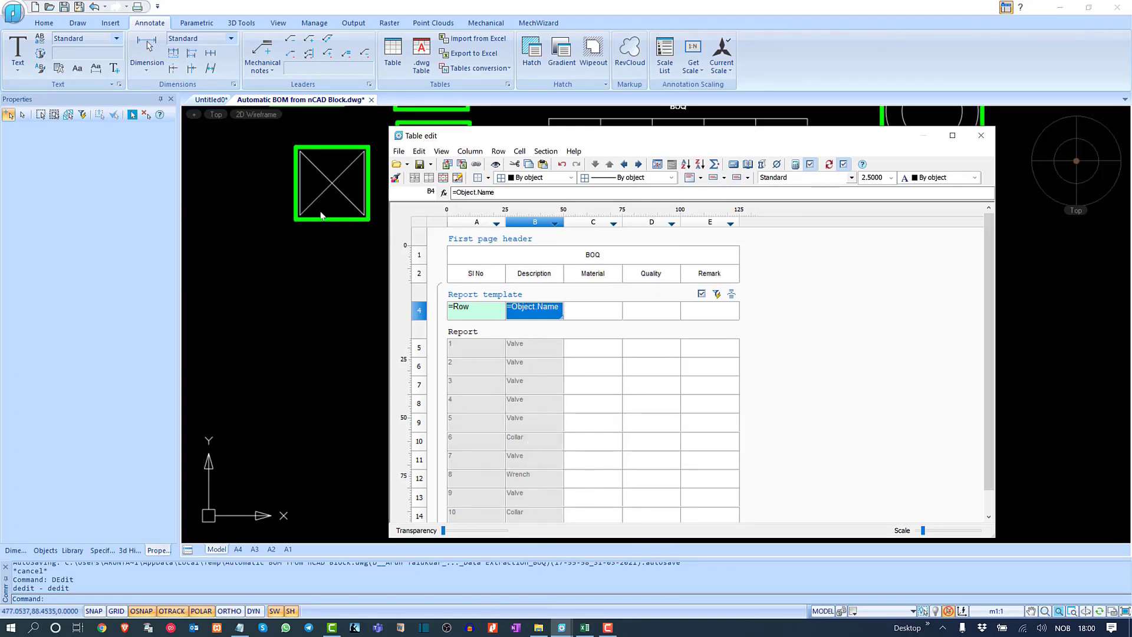
left_click(588, 315)
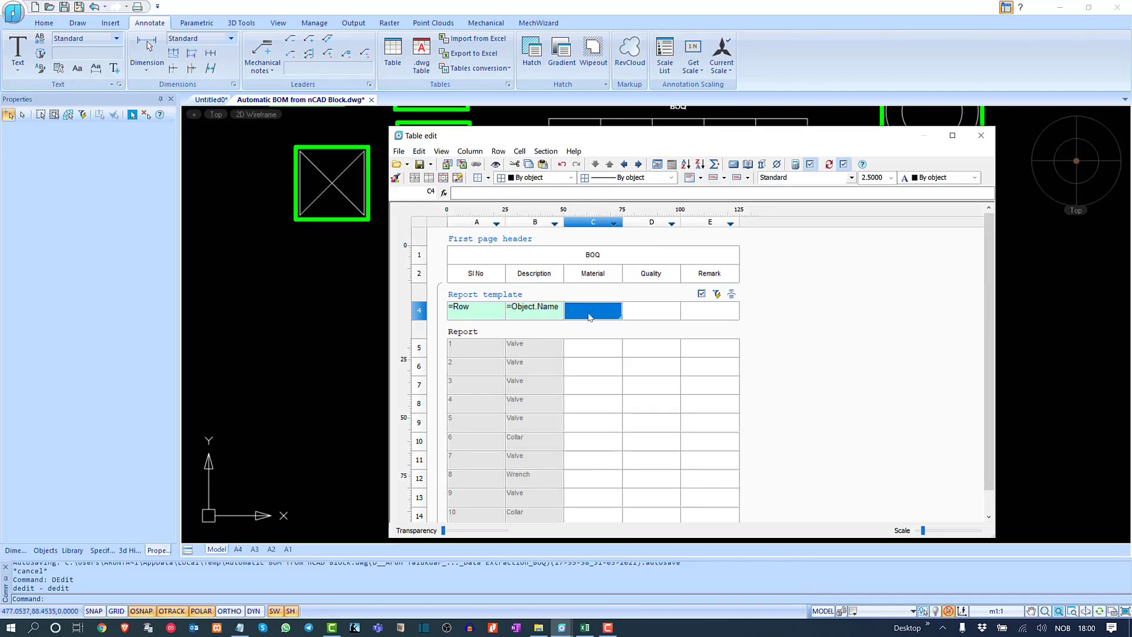
right_click(590, 318)
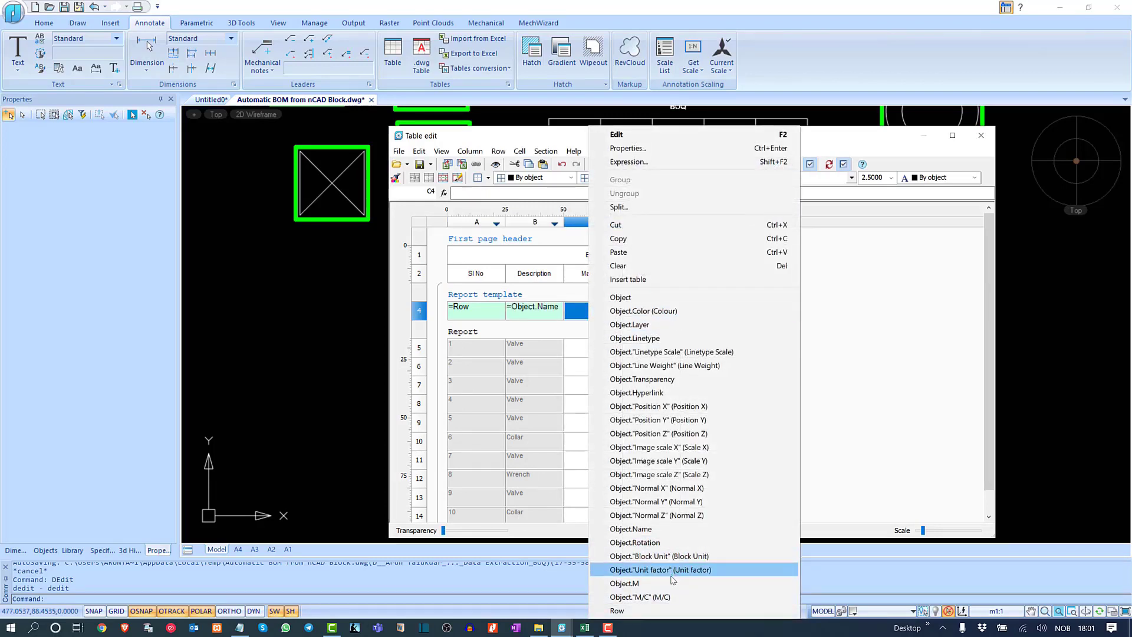
left_click(625, 583)
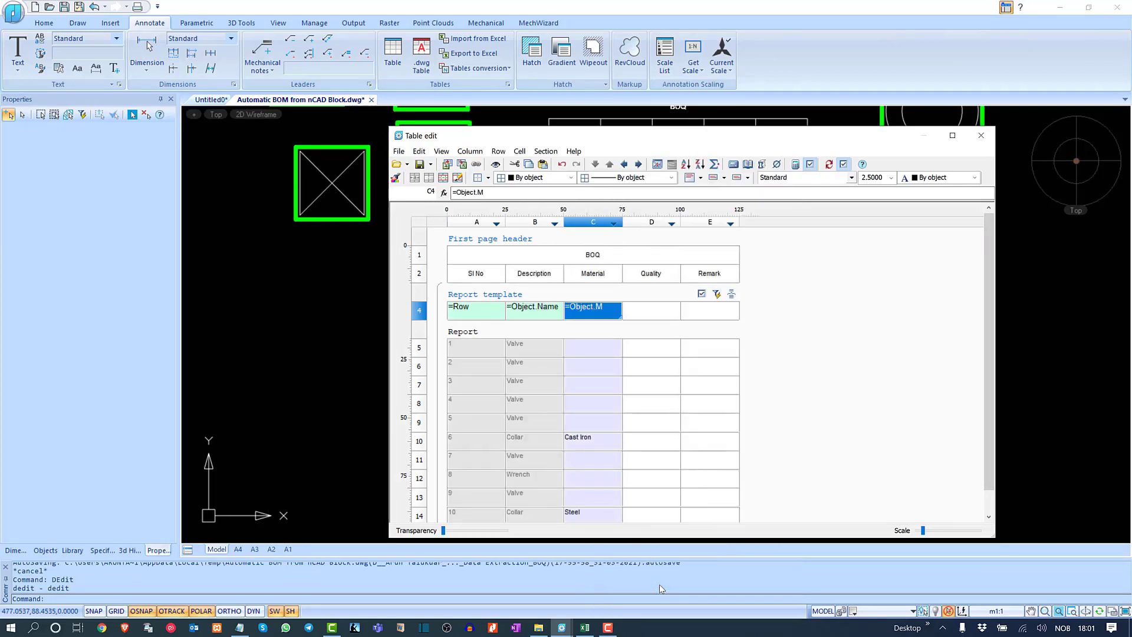
Step: Enter the expression =count() in the template cell under Quality with the Expression builder, and check the report rows
left_click(652, 310)
right_click(655, 312)
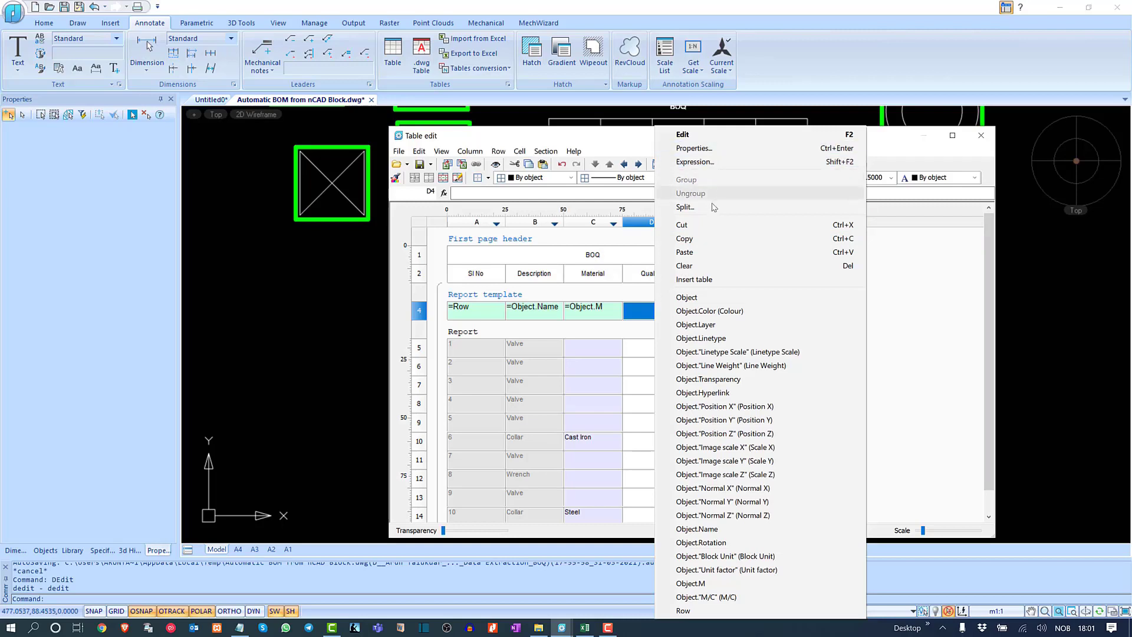
left_click(702, 164)
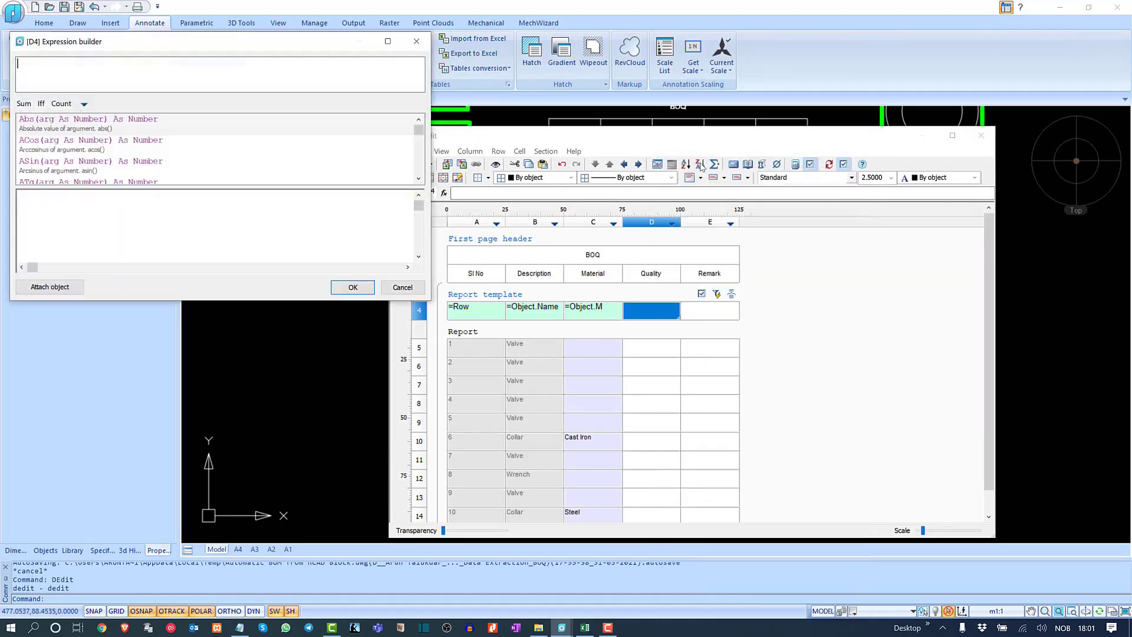
left_click(64, 106)
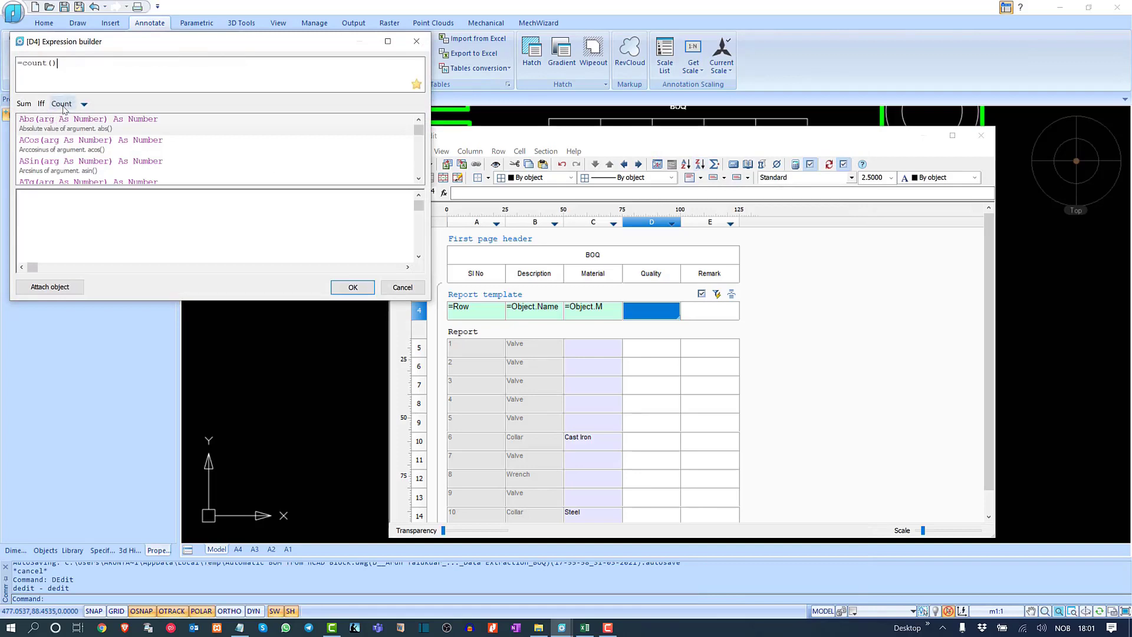
left_click(348, 287)
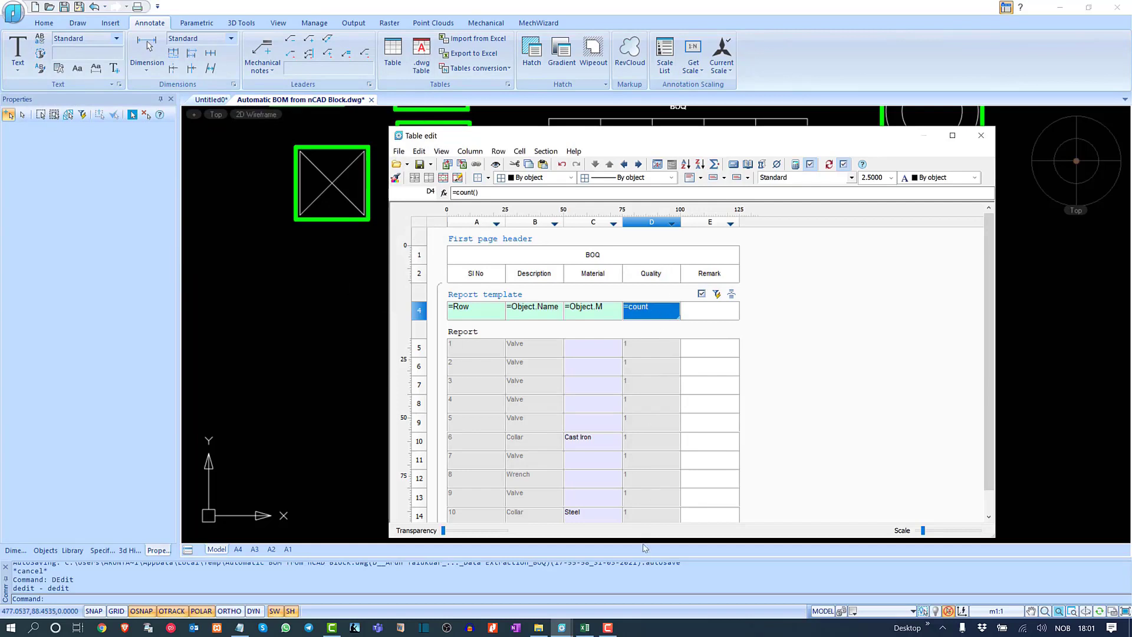
scroll(622, 435, "down", 1)
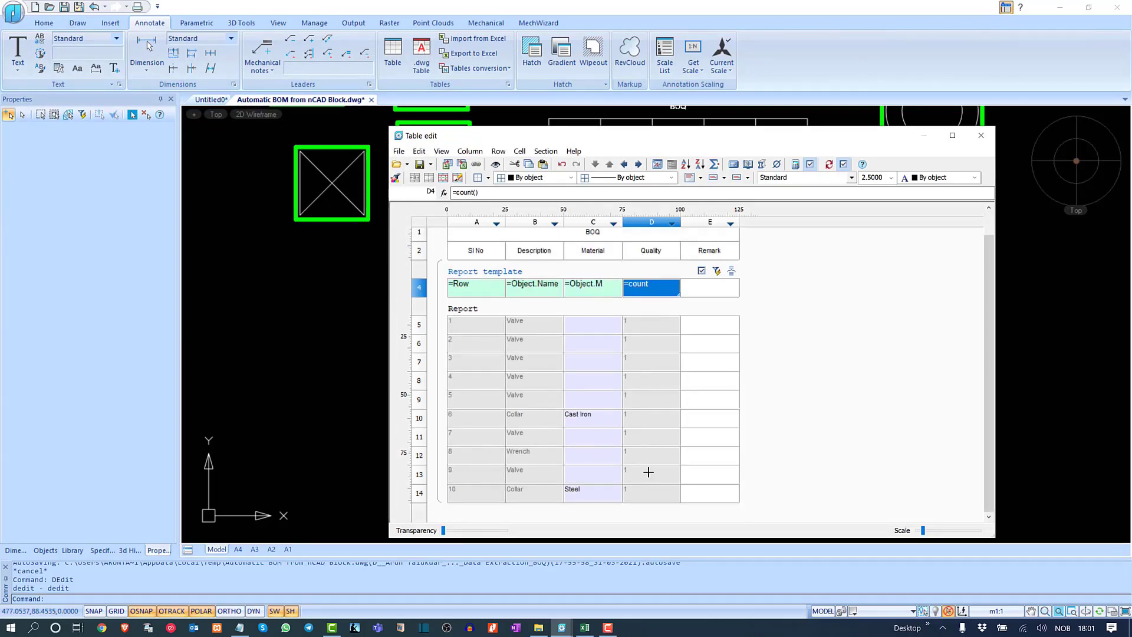
scroll(655, 418, "up", 1)
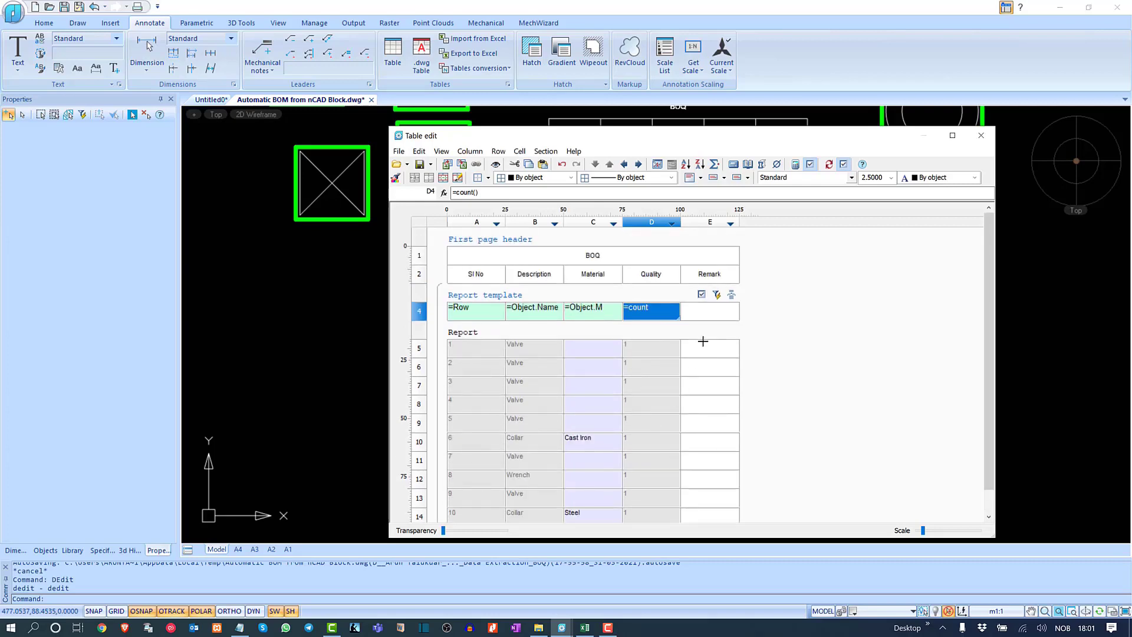
Step: Look through the available fields for the Remark template cell, leave it empty and close the table editor
left_click(720, 312)
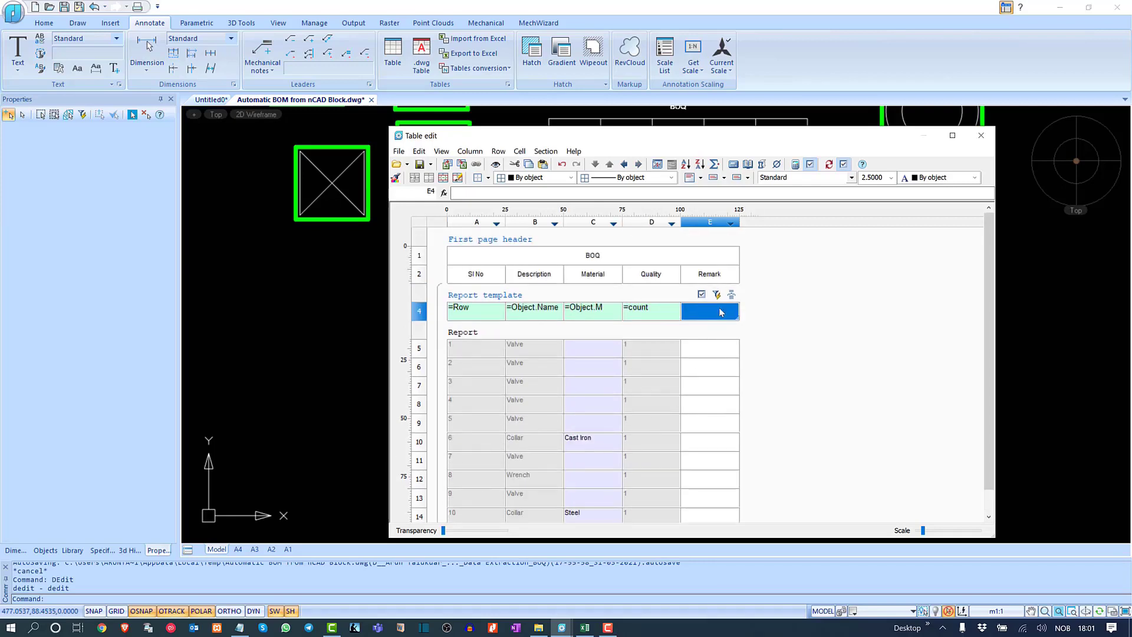
right_click(723, 312)
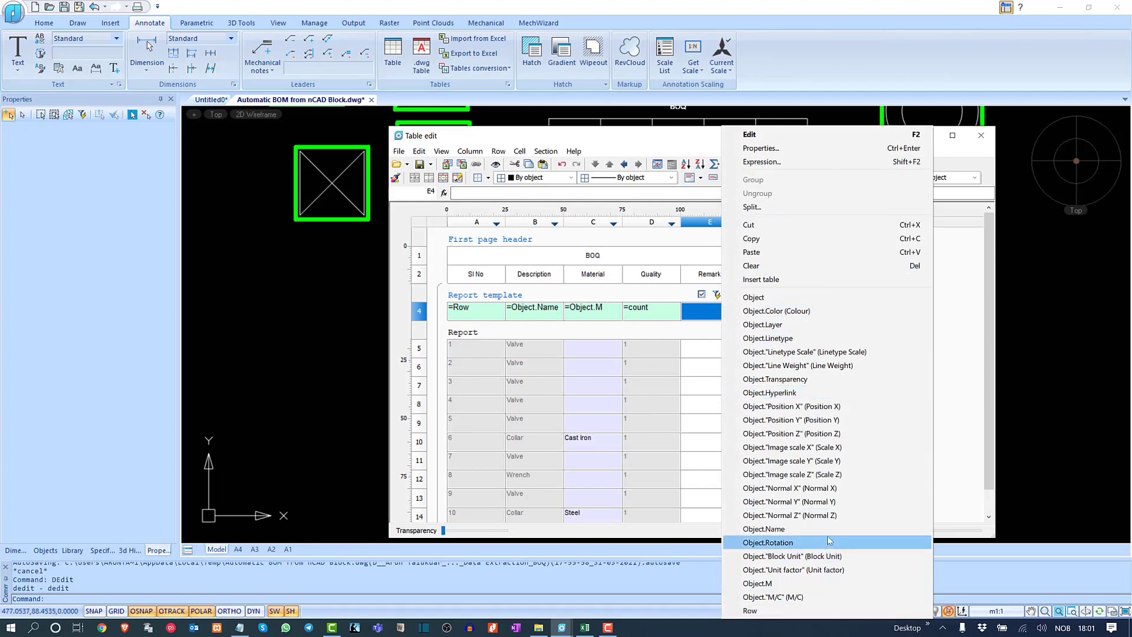
left_click(939, 377)
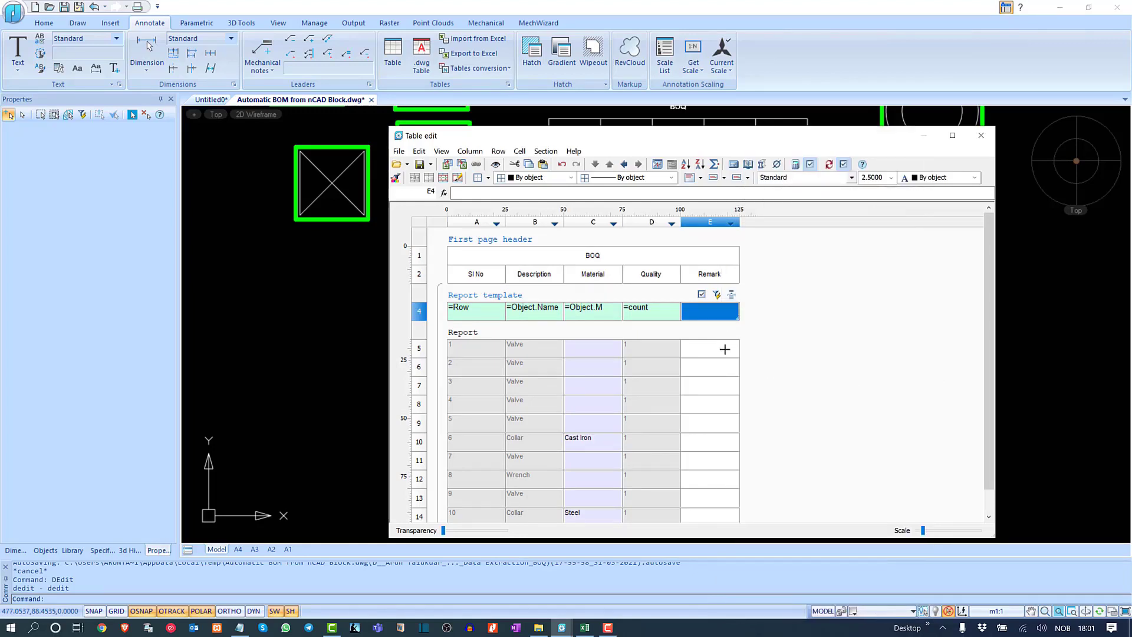
left_click(982, 137)
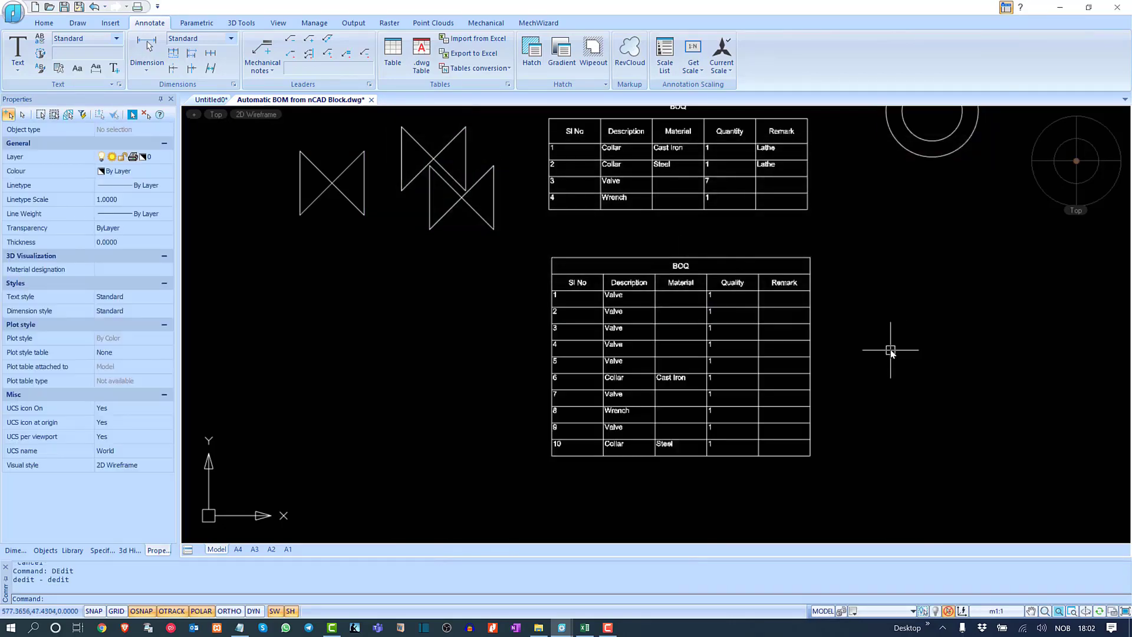
Step: Examine the finished BOQ table in the drawing together with the valve, collar and wrench blocks it reports
middle_click_drag(760, 379, 693, 350)
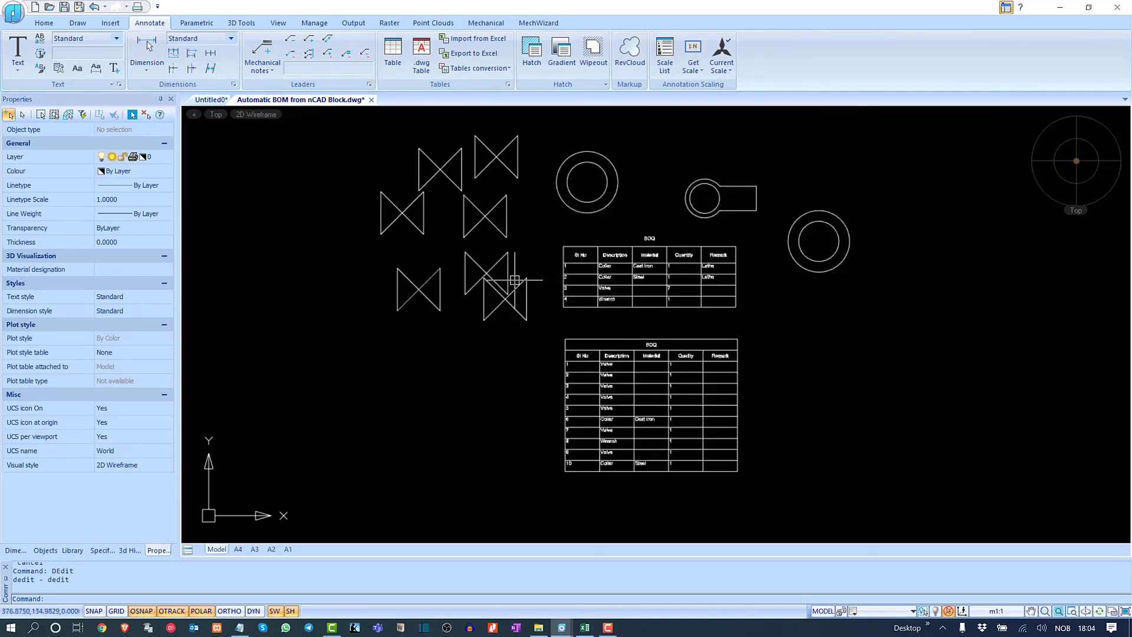
scroll(515, 281, "up", 2)
scroll(514, 281, "down", 3)
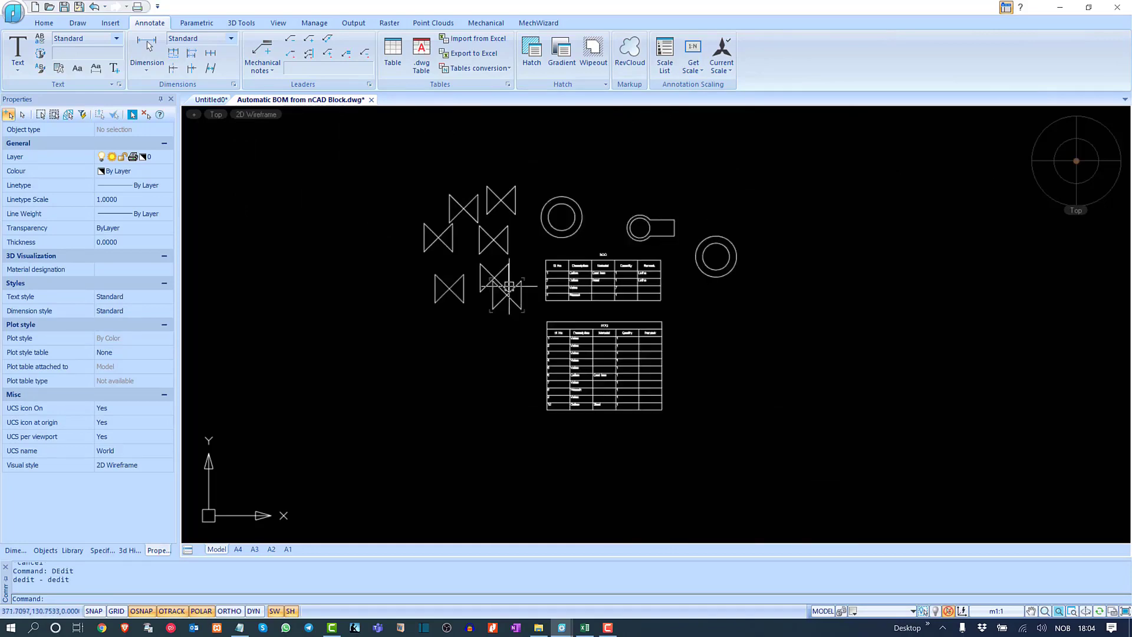
scroll(470, 305, "up", 3)
scroll(463, 431, "up", 2)
scroll(322, 242, "down", 2)
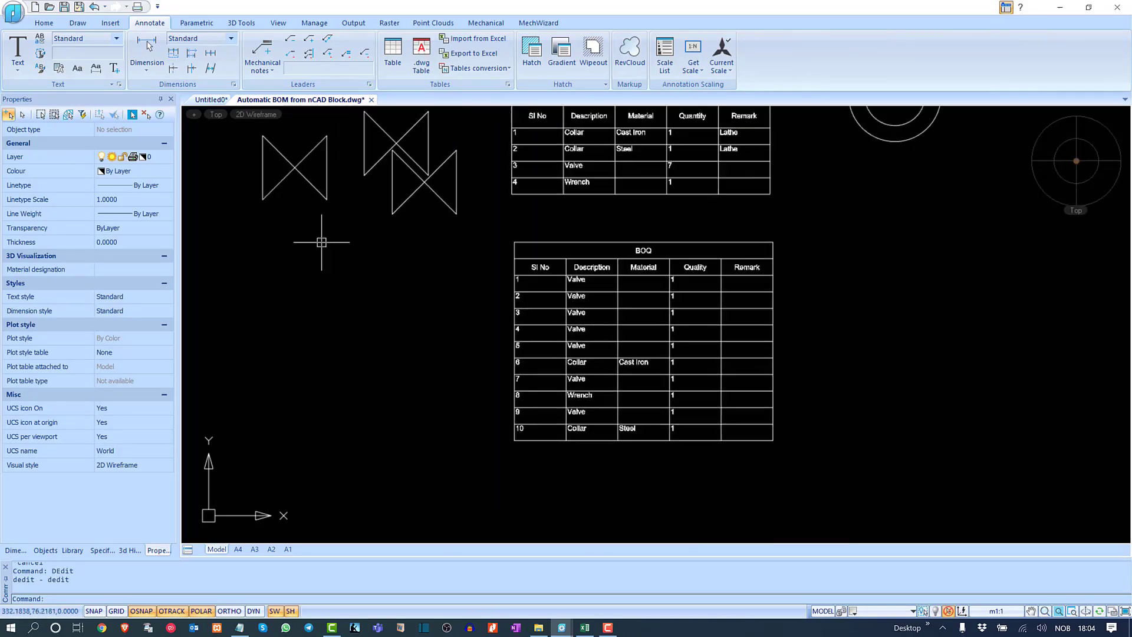
scroll(953, 372, "up", 1)
scroll(845, 356, "down", 1)
Step: Insert another Wrench block at scale 1 and angle 0 in the empty area beside the lower BOQ table
type("i")
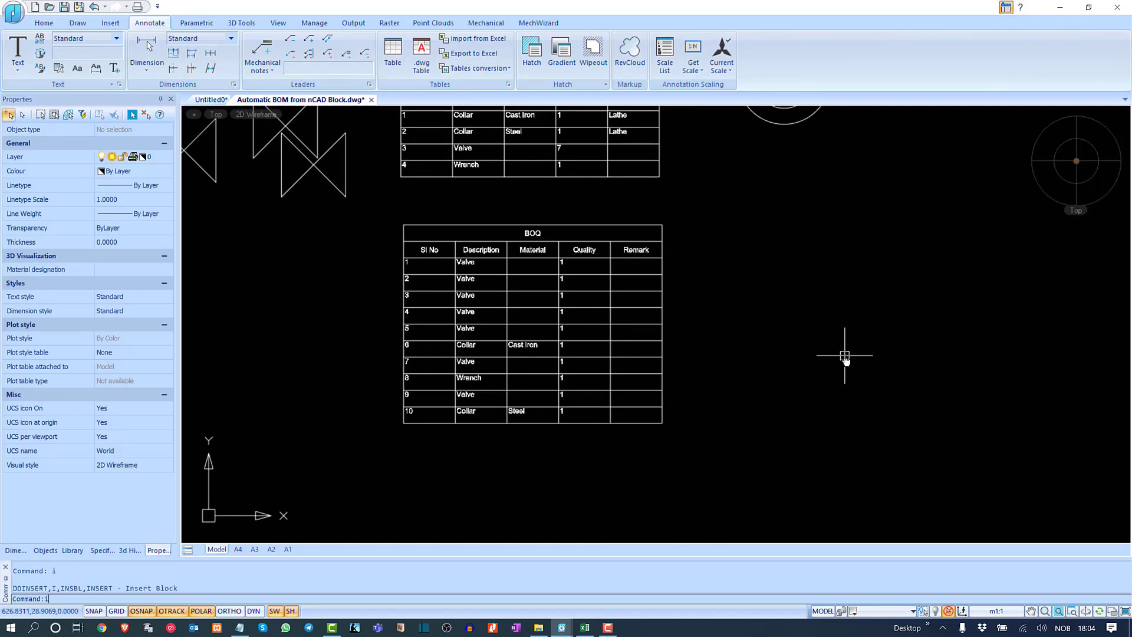
key("Return")
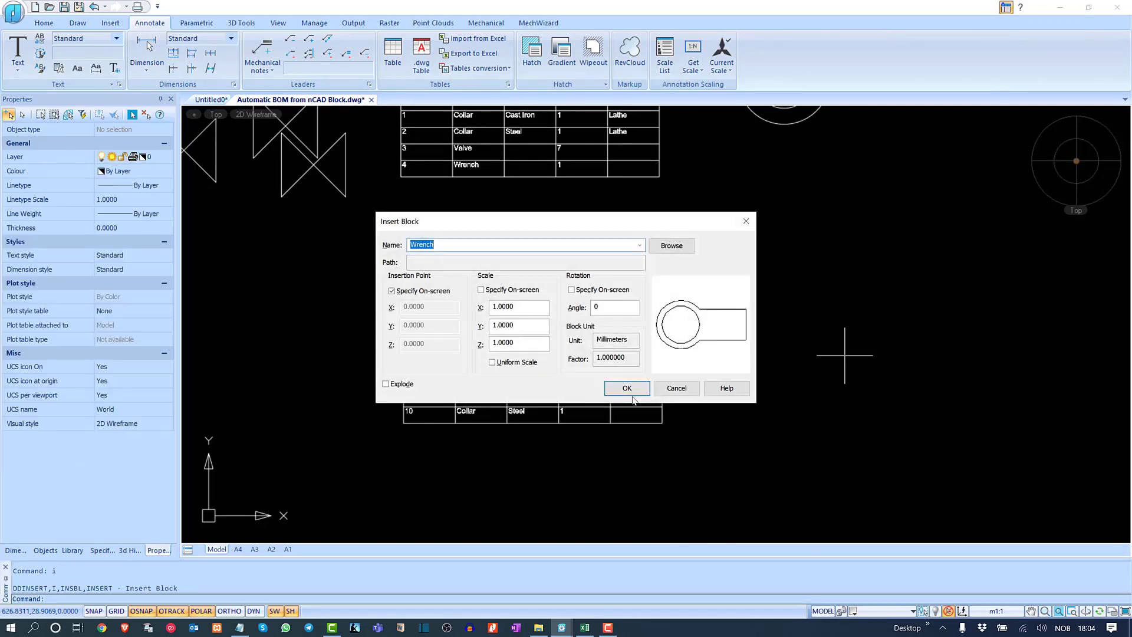
left_click(631, 393)
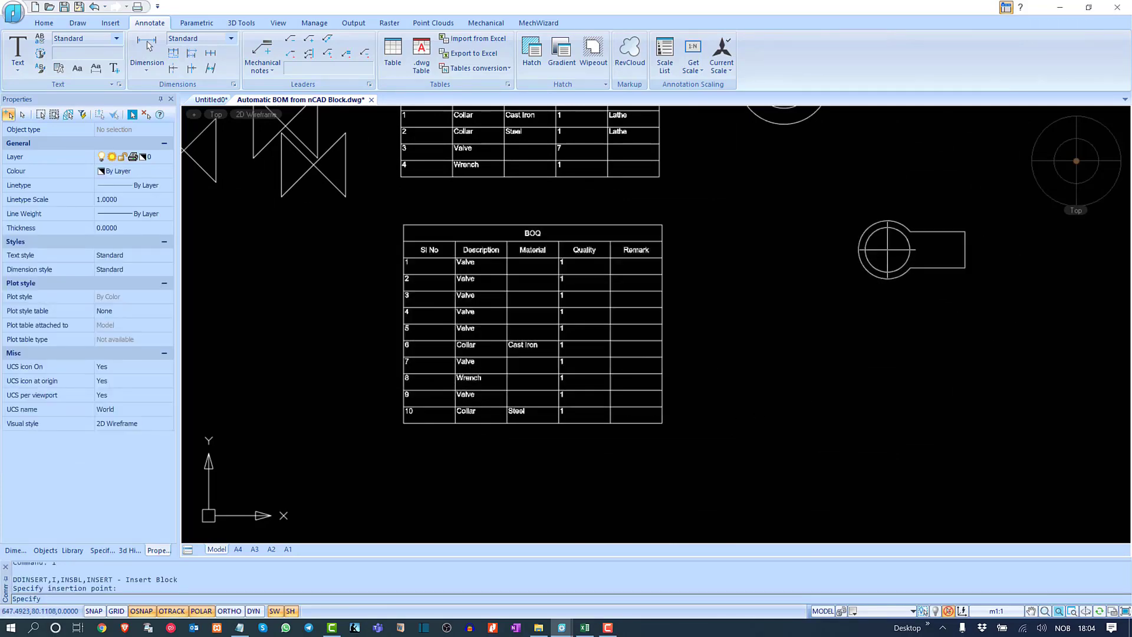
left_click(888, 249)
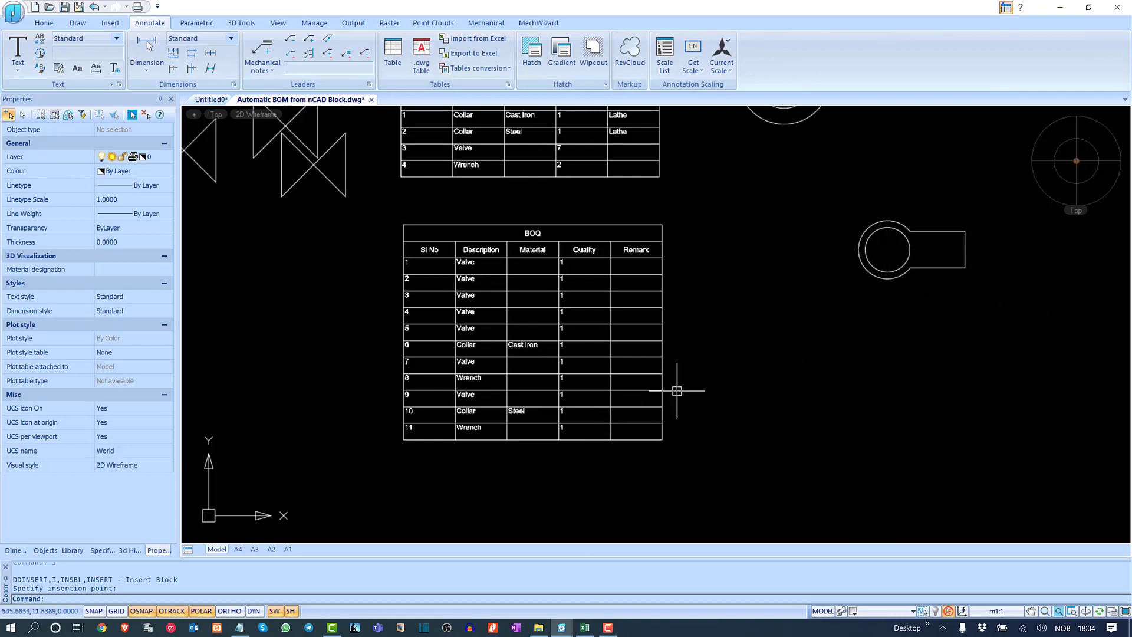
Step: Erase the extra Wrench block beside the lower BOQ table
left_click(907, 326)
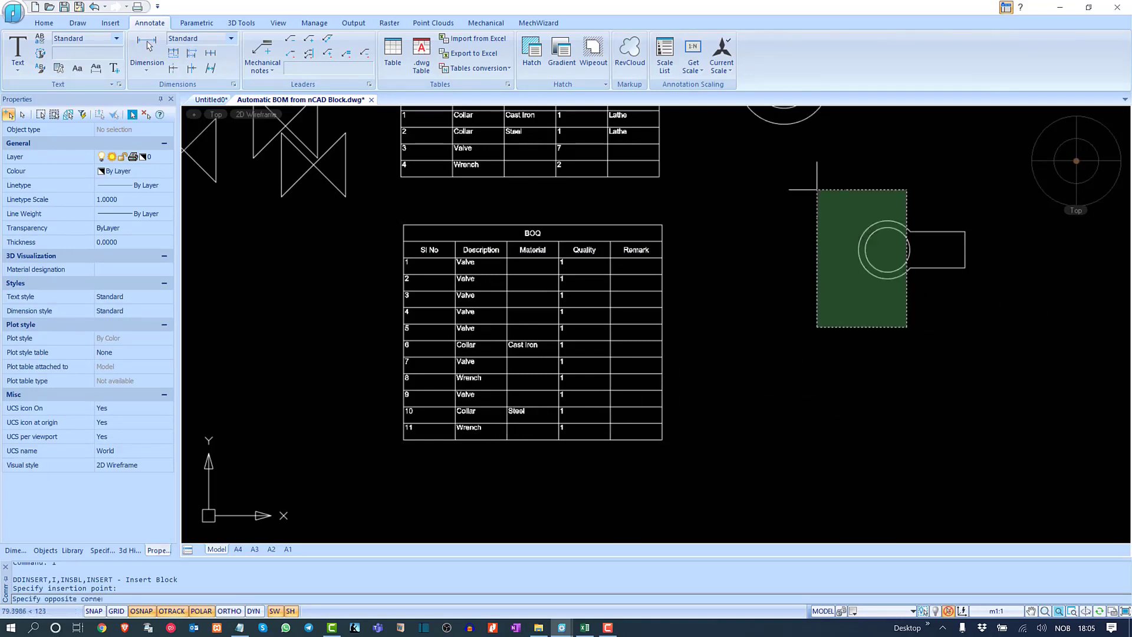
left_click(817, 189)
type("e")
key("Return")
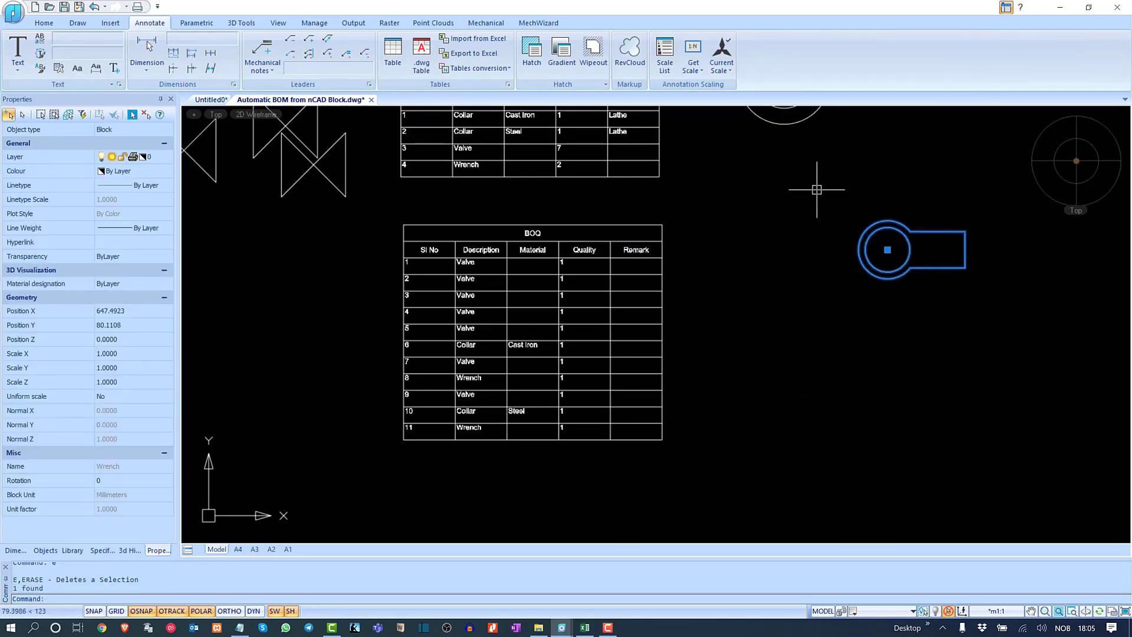
Step: Erase the five valve blocks grouped beside the two BOQ tables
scroll(872, 348, "down", 3)
scroll(1014, 392, "up", 3)
left_click(605, 349)
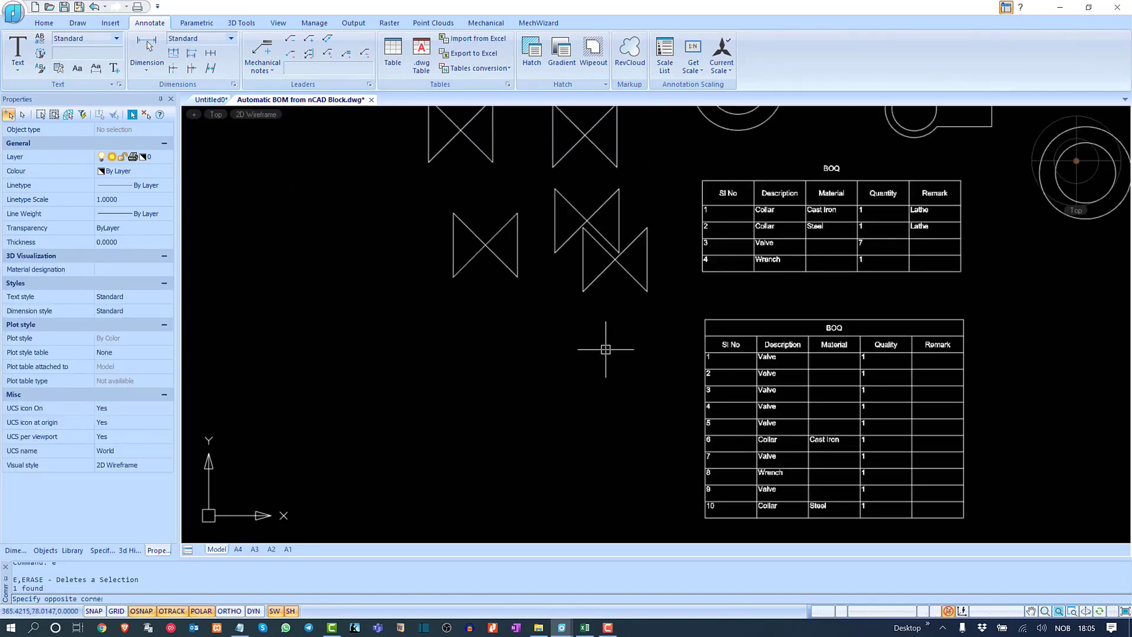
left_click(428, 137)
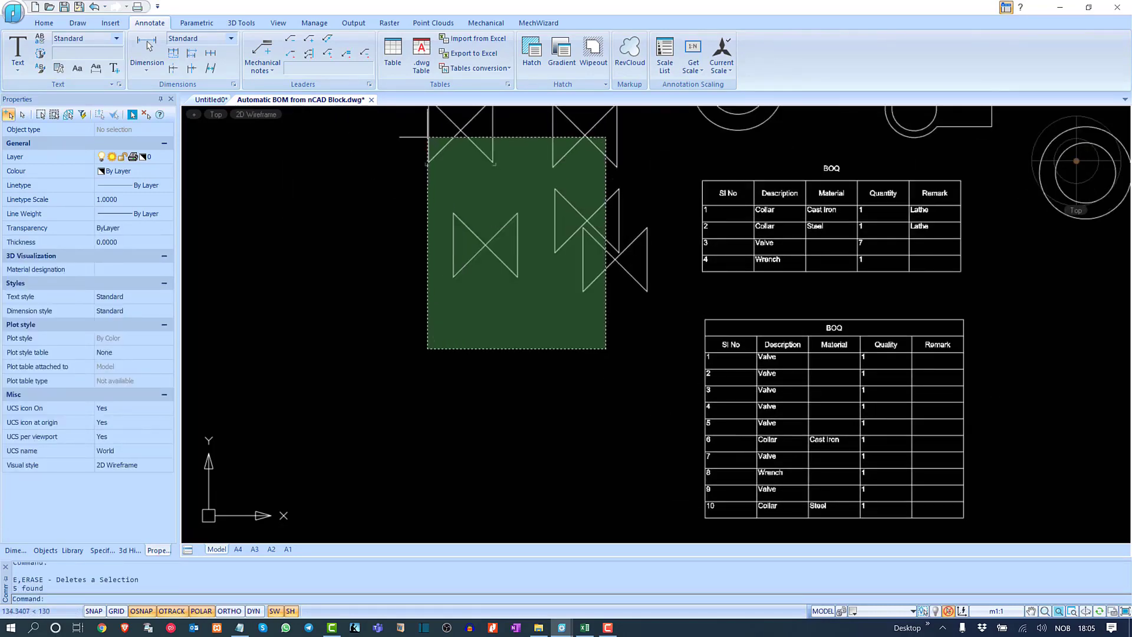
Step: Erase the remaining two valve blocks together with the collar block above the upper BOQ table
scroll(463, 222, "down", 3)
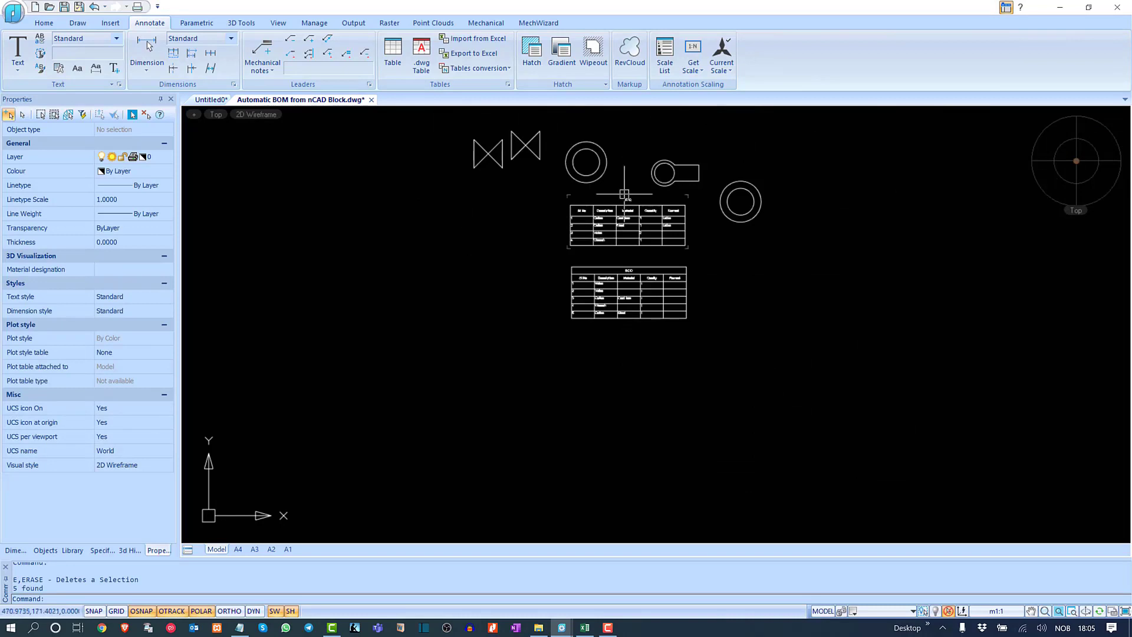
left_click(655, 301)
left_click(469, 276)
type("e")
key("Return")
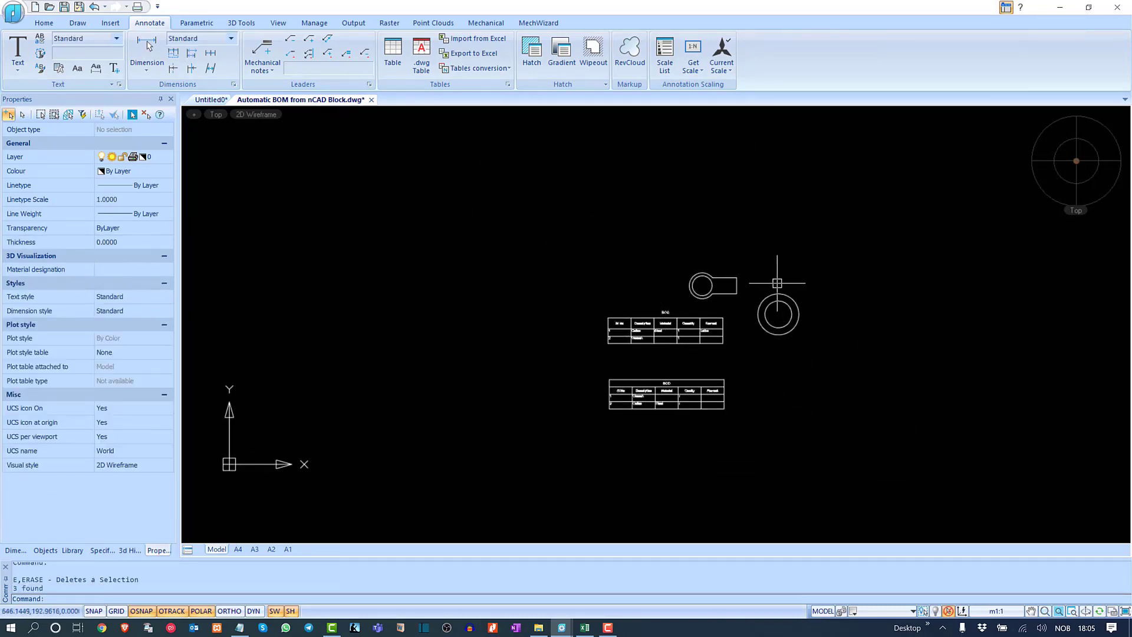
Step: Erase the last wrench and collar blocks beside the upper BOQ table
left_click(864, 248)
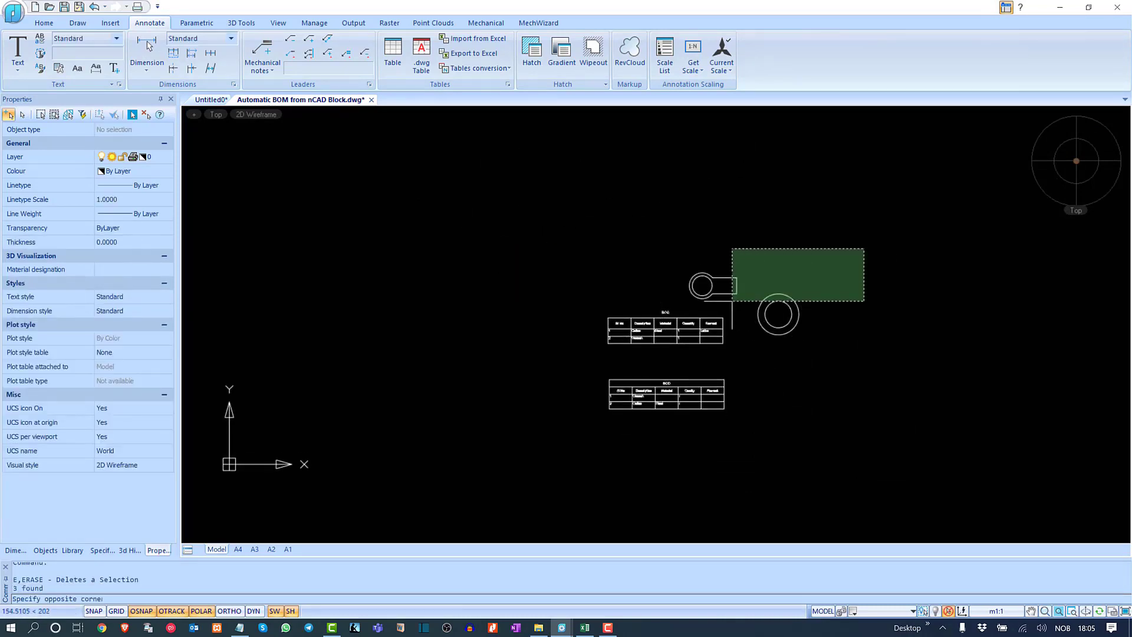
left_click(731, 302)
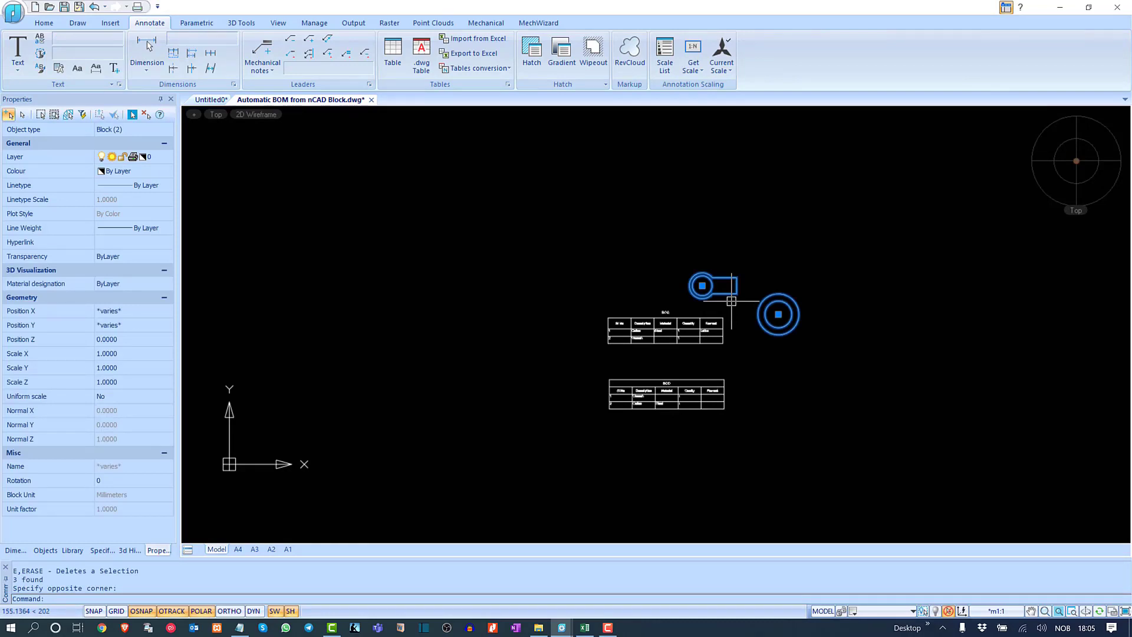
right_click(774, 309)
left_click(802, 319)
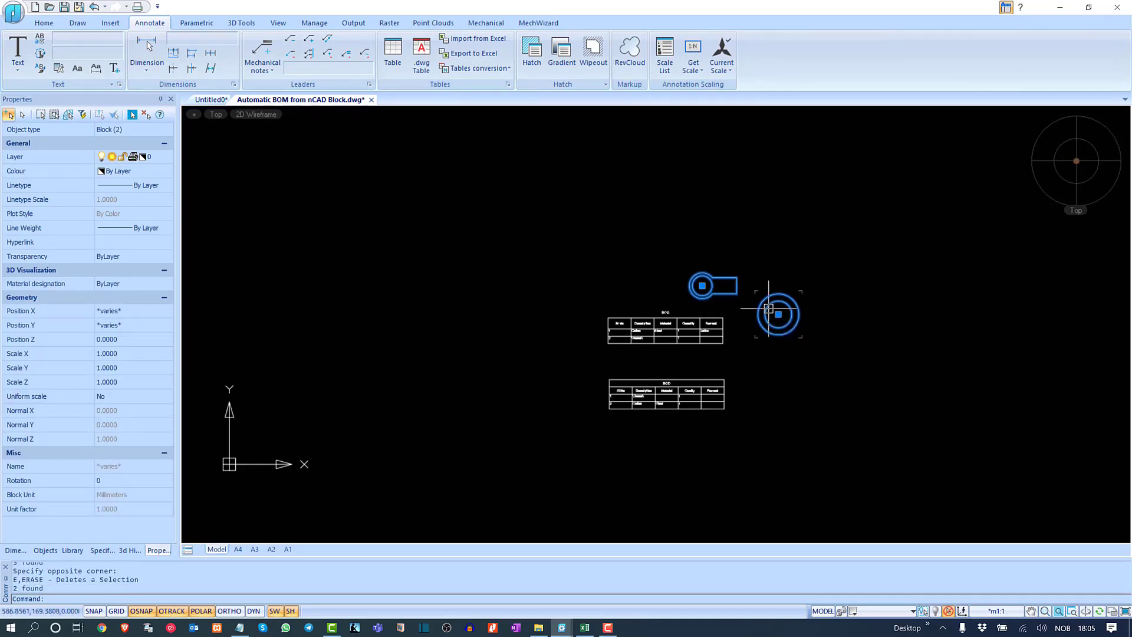
Step: Insert a Wrench block in the empty area beside the two emptied BOQ tables
mouse_move(710, 354)
middle_mouse_down()
mouse_move(822, 332)
mouse_move(582, 326)
middle_mouse_up()
scroll(769, 356, "up", 3)
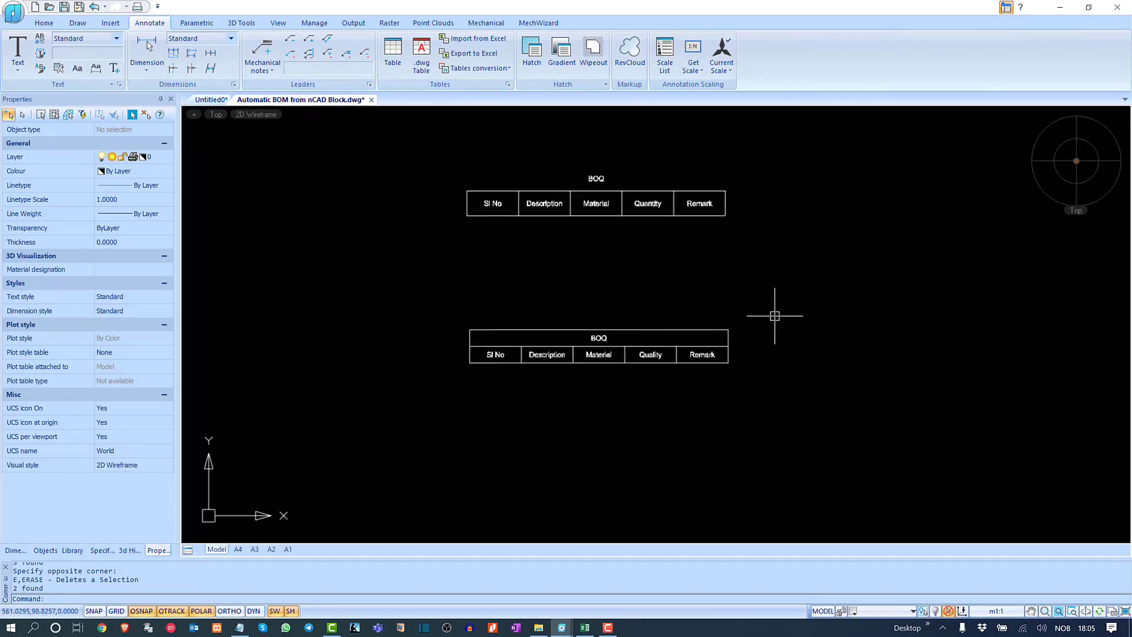
type("i")
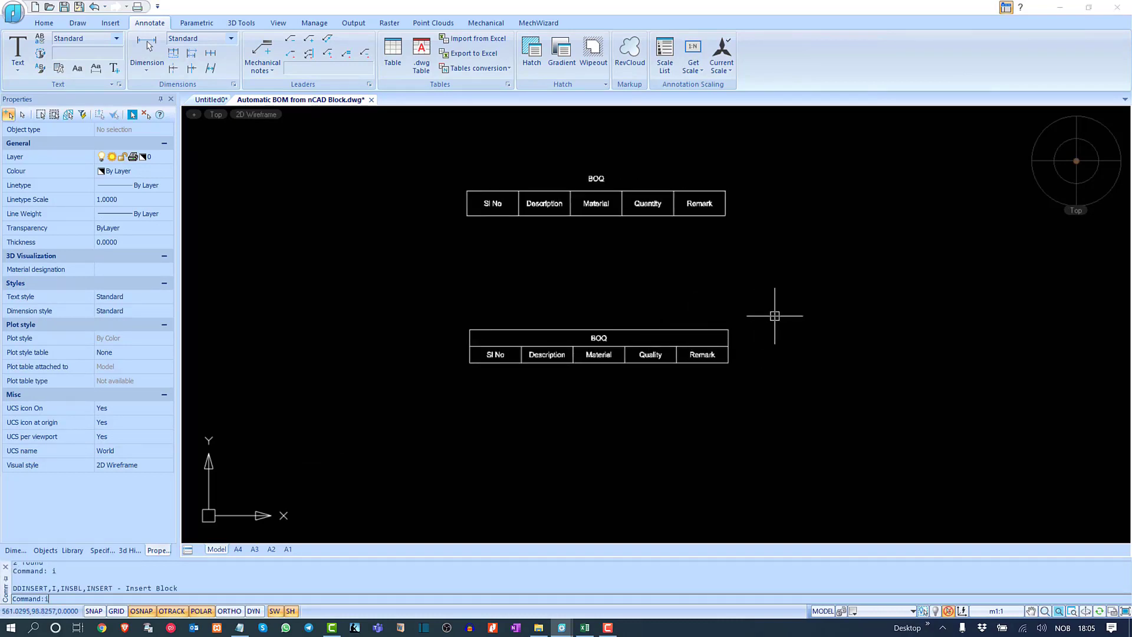
key("Return")
left_click(623, 388)
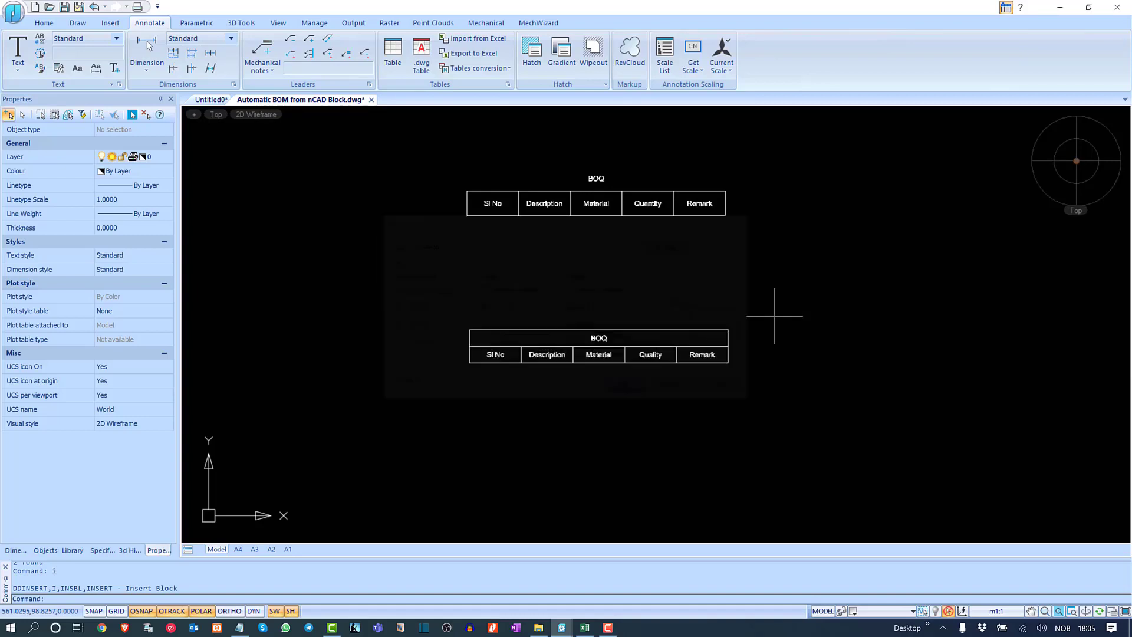
left_click(864, 281)
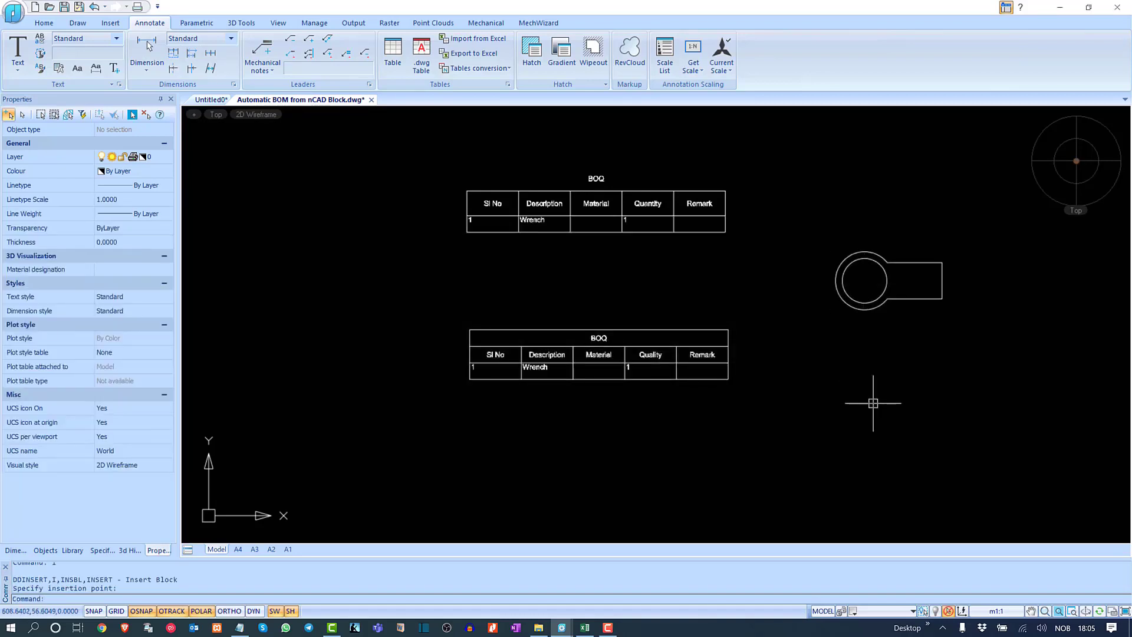
Step: Erase the single Wrench block beside the two BOQ tables
middle_click_drag(872, 391, 780, 387)
left_click(790, 359)
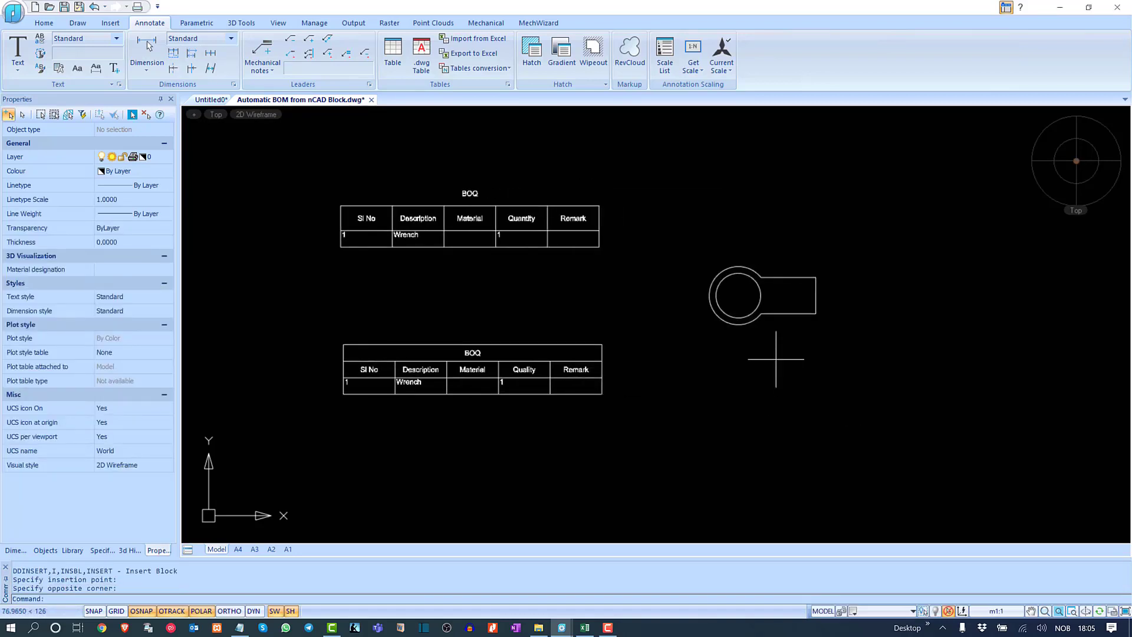
left_click(829, 232)
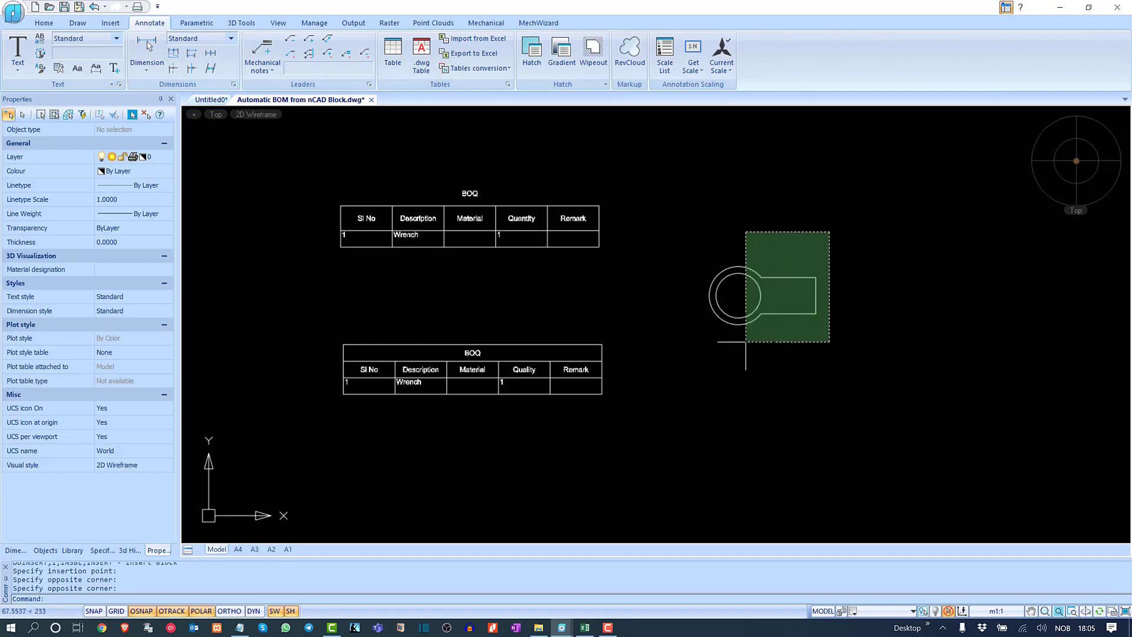
left_click(746, 342)
type("e")
key("Return")
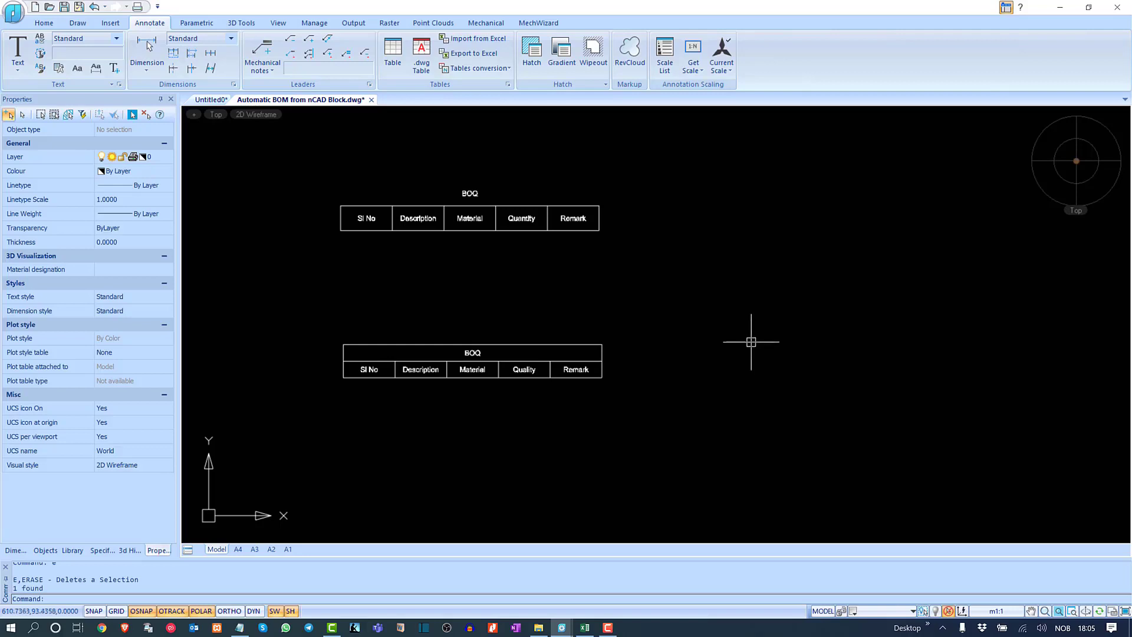
Step: Save the lower BOQ table to the database in the library folder named after the author, and close the table editor
middle_click_drag(696, 322, 818, 292)
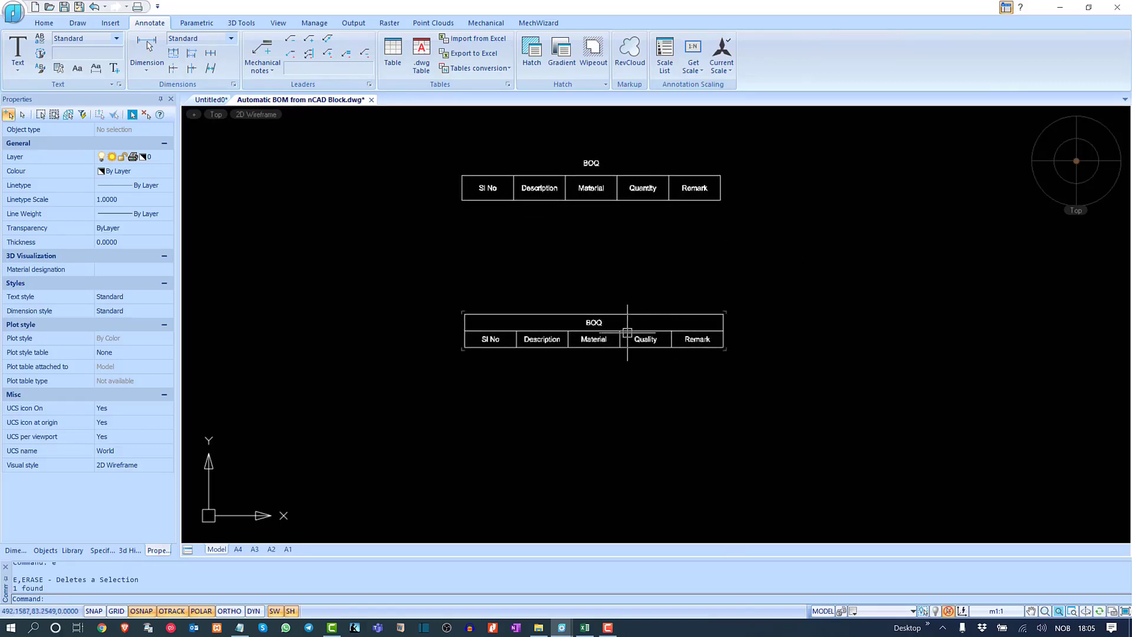
double_click(593, 322)
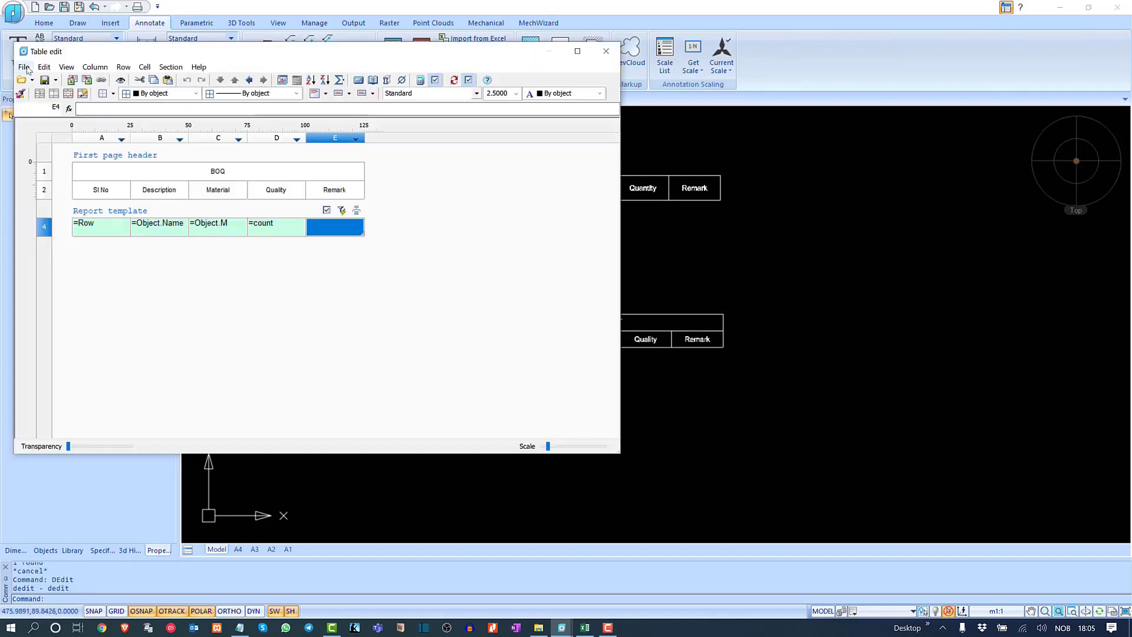
left_click(23, 67)
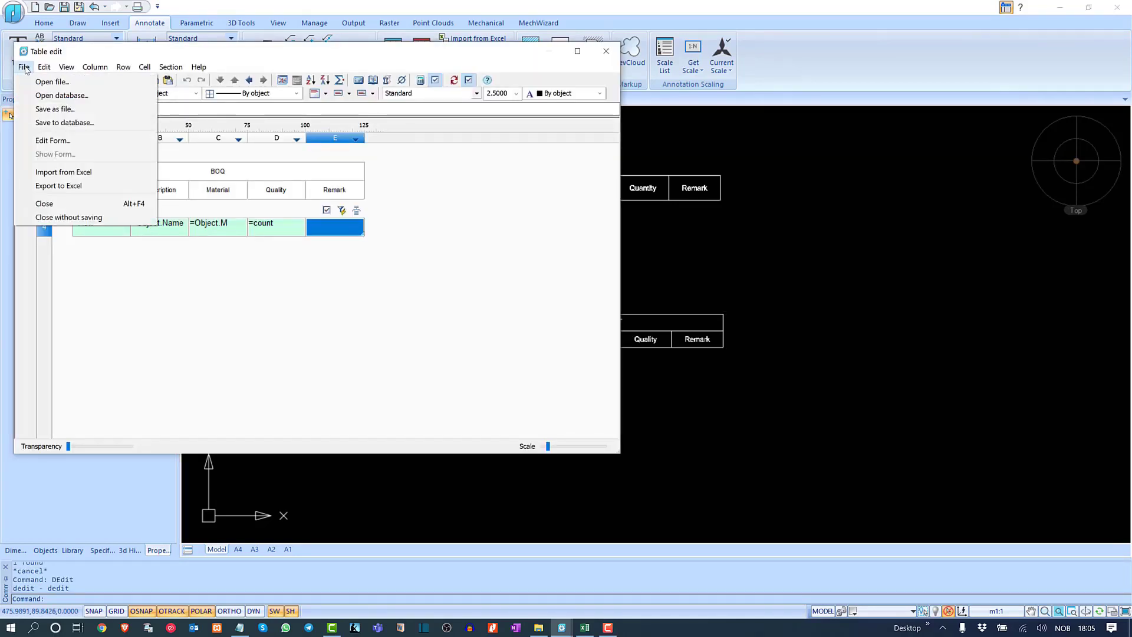
left_click(70, 122)
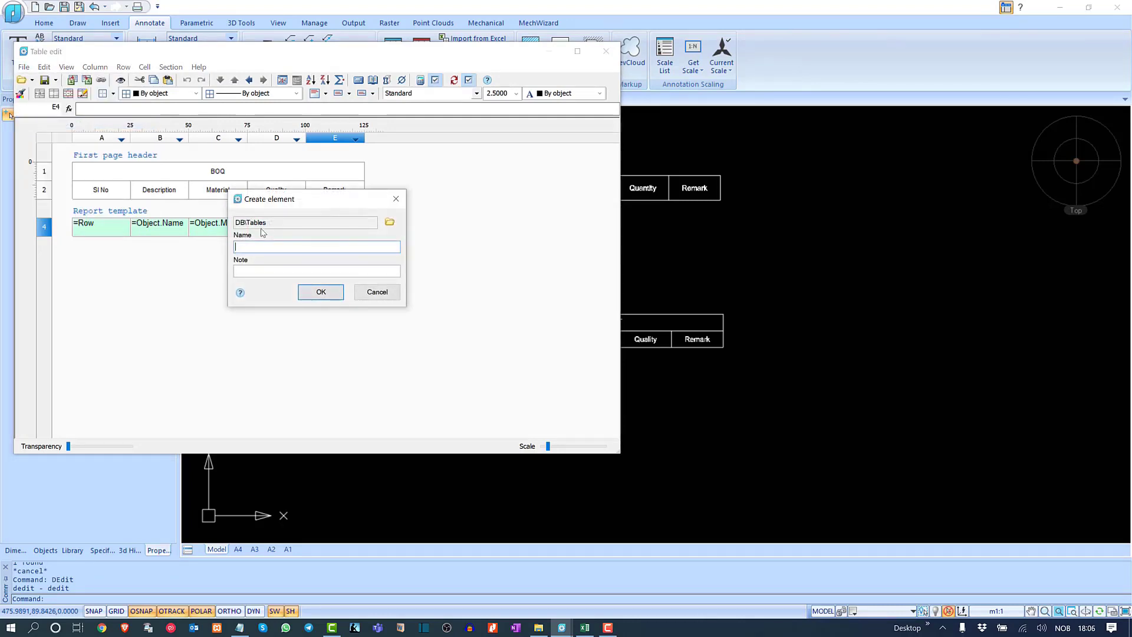
left_click(389, 223)
left_click(286, 198)
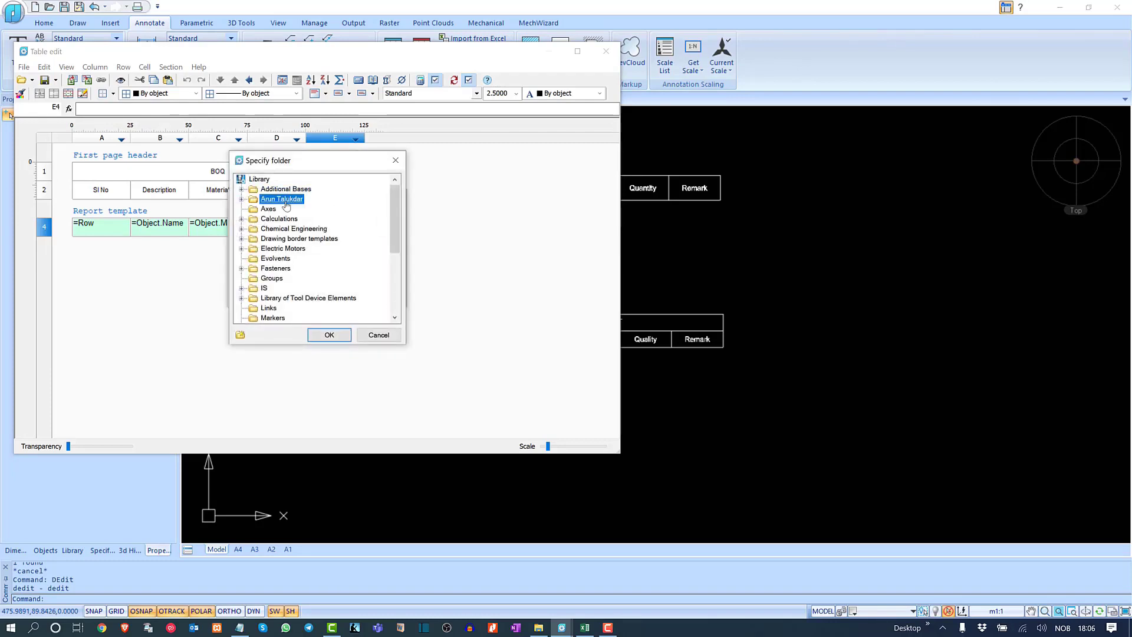
left_click(329, 335)
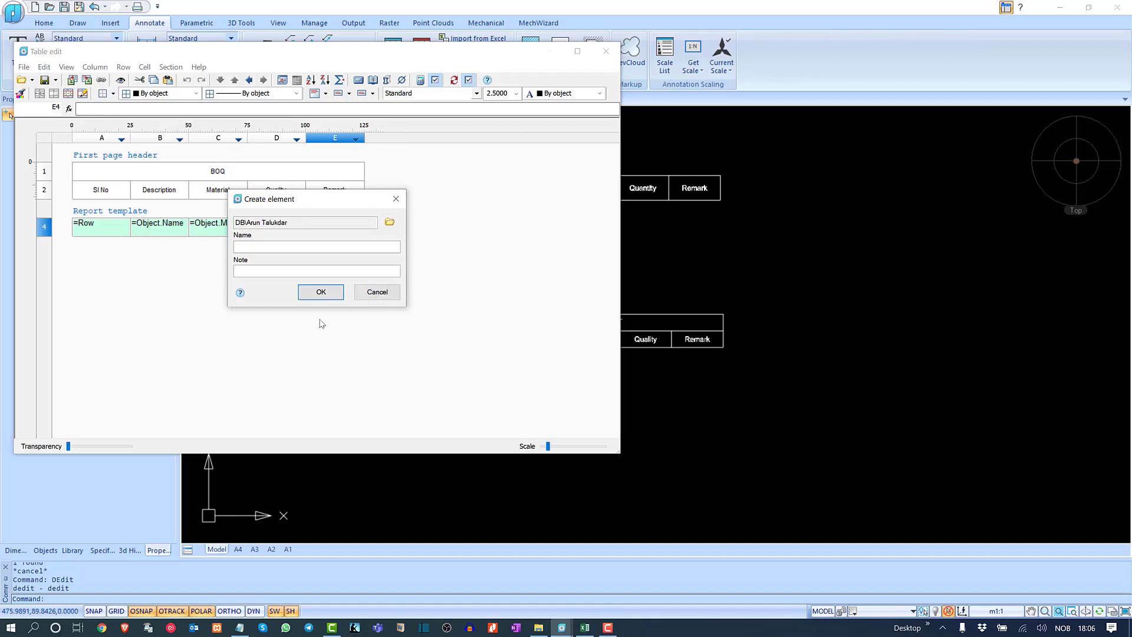
left_click(264, 249)
left_click(320, 293)
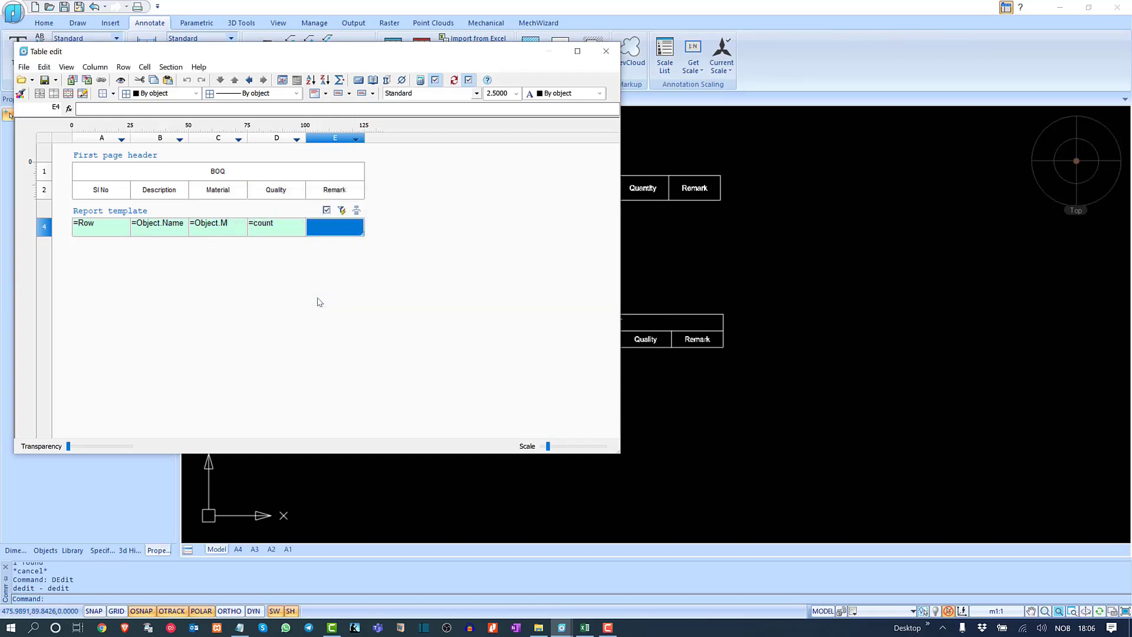
left_click(607, 52)
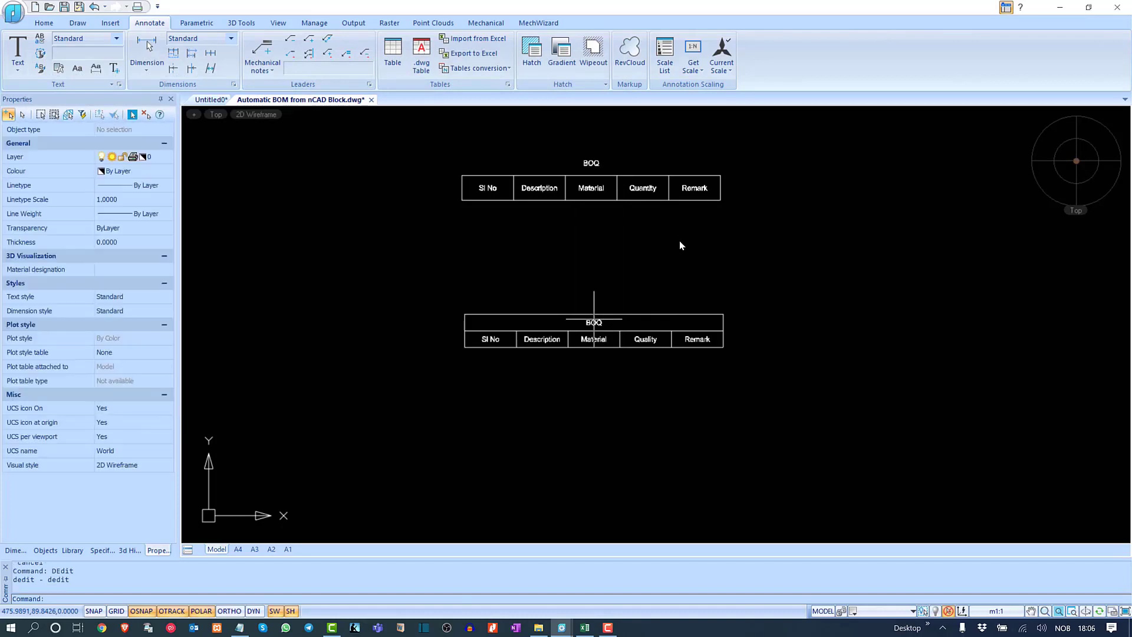
Step: Erase both BOQ tables from the drawing
left_click(791, 132)
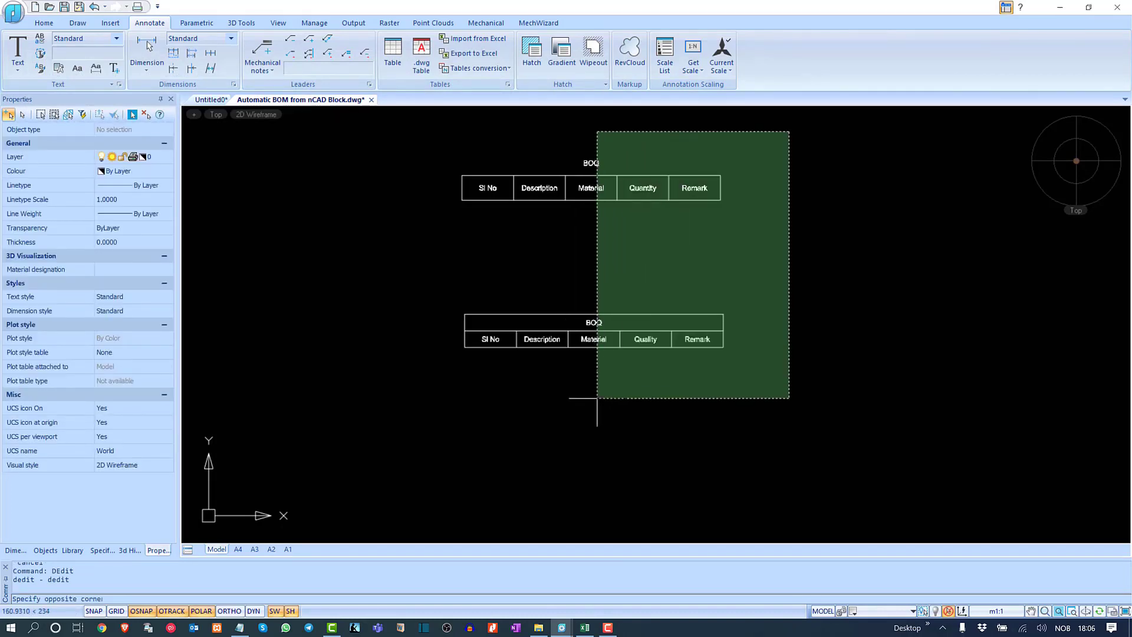
left_click(557, 408)
type("e")
key("Return")
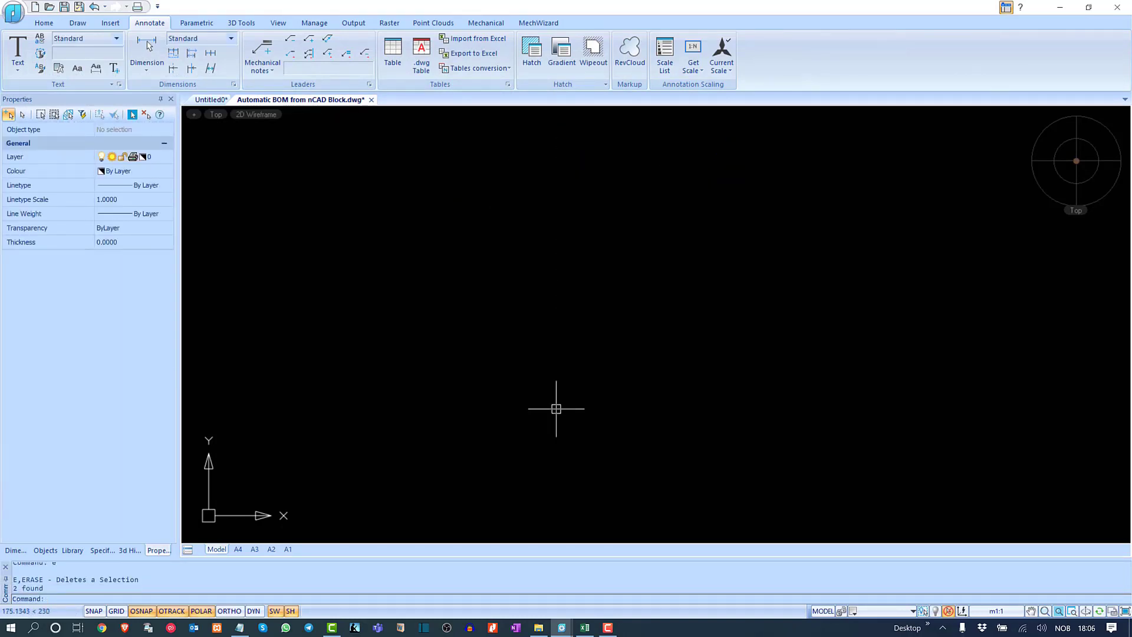
Step: Insert a Wrench block in the upper part of the empty drawing
type("i")
key("Return")
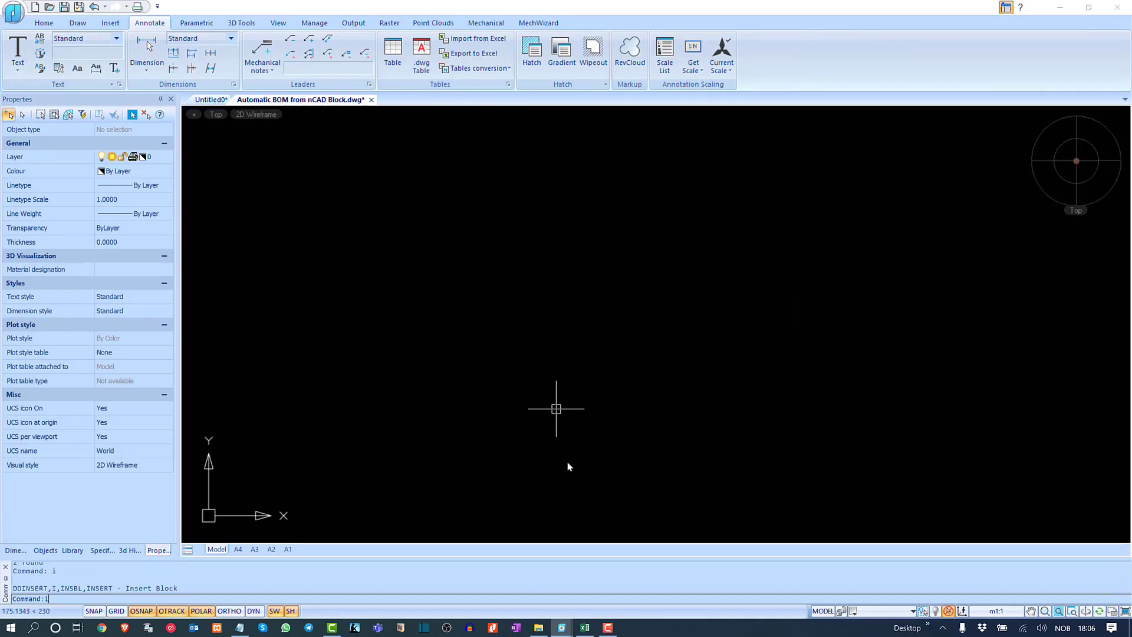
left_click(626, 384)
left_click(350, 221)
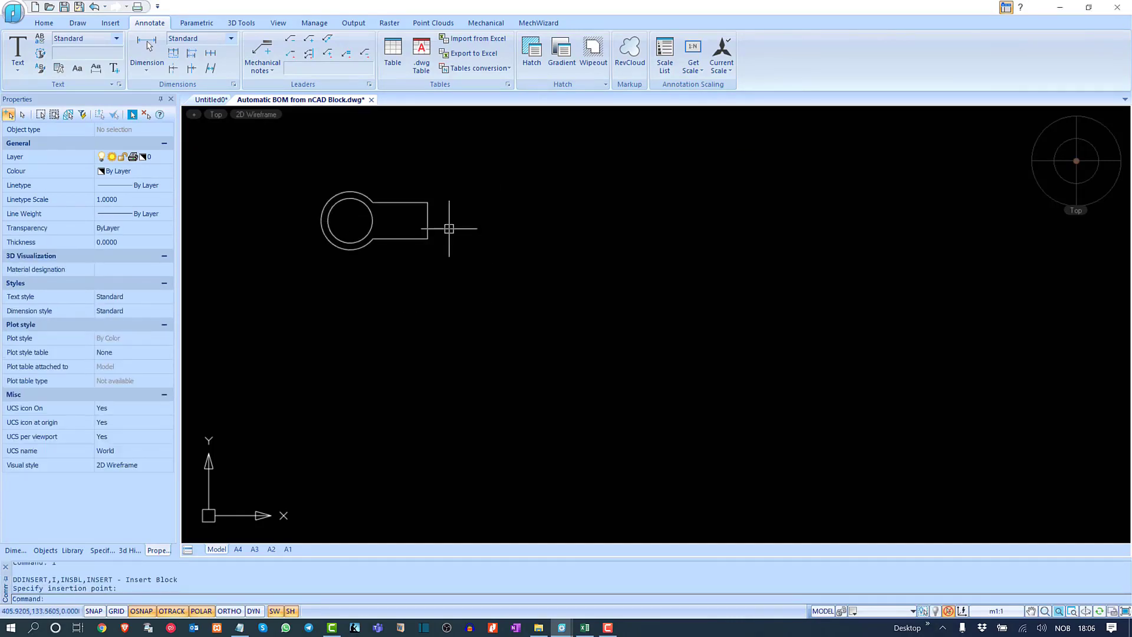
Step: Copy the Wrench block and paste four copies around it in the drawing
left_click_drag(471, 156, 330, 321)
key("ctrl+c")
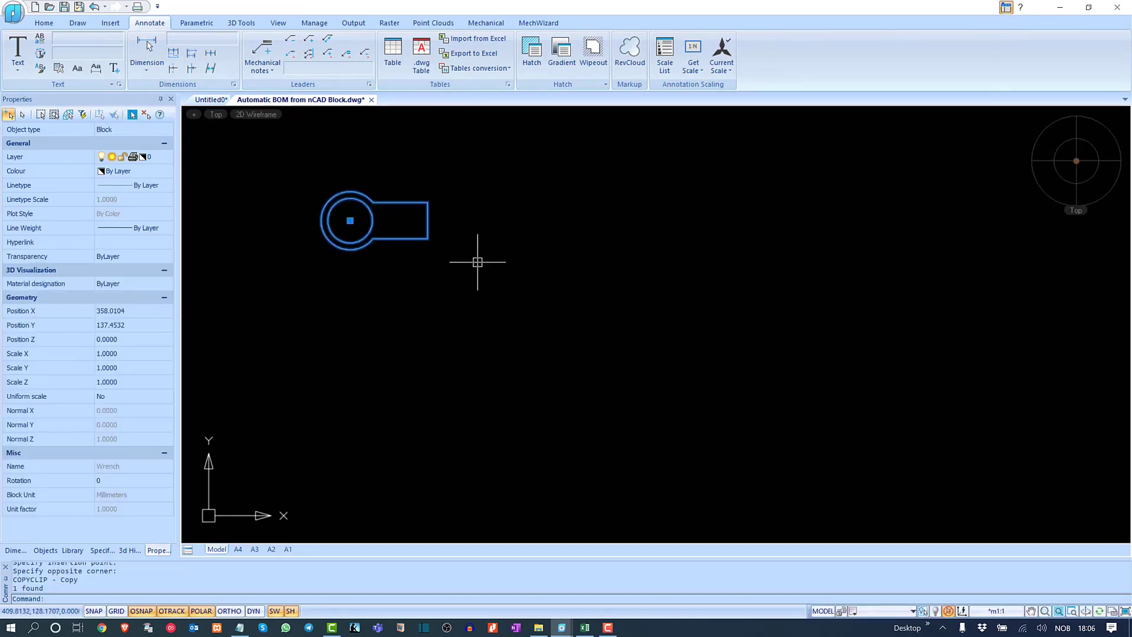
key("ctrl+v")
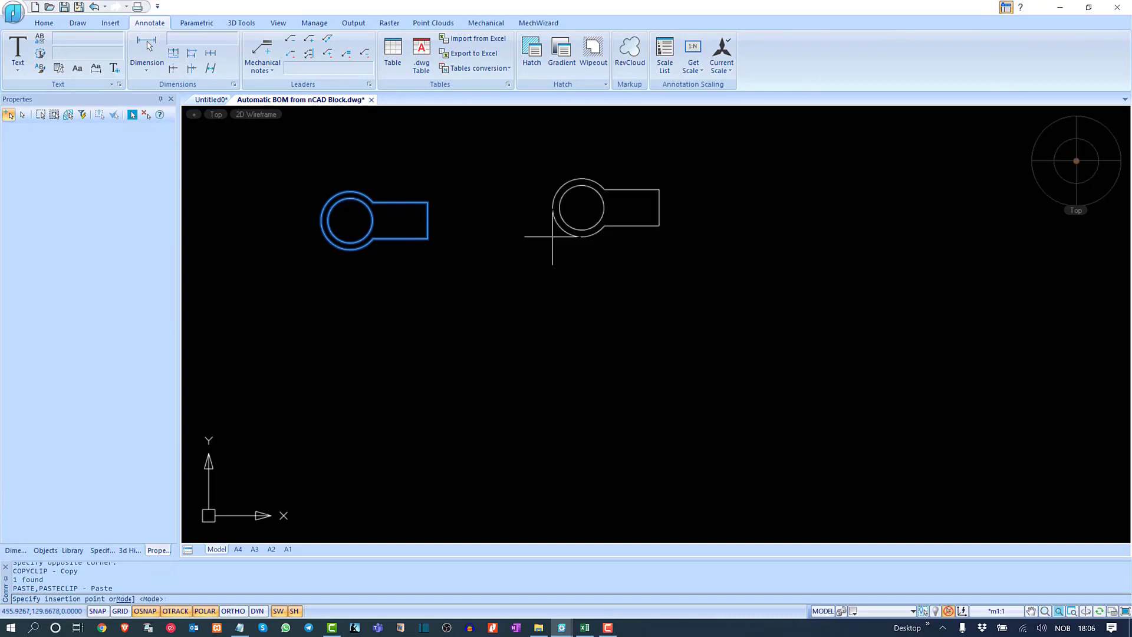
left_click(553, 236)
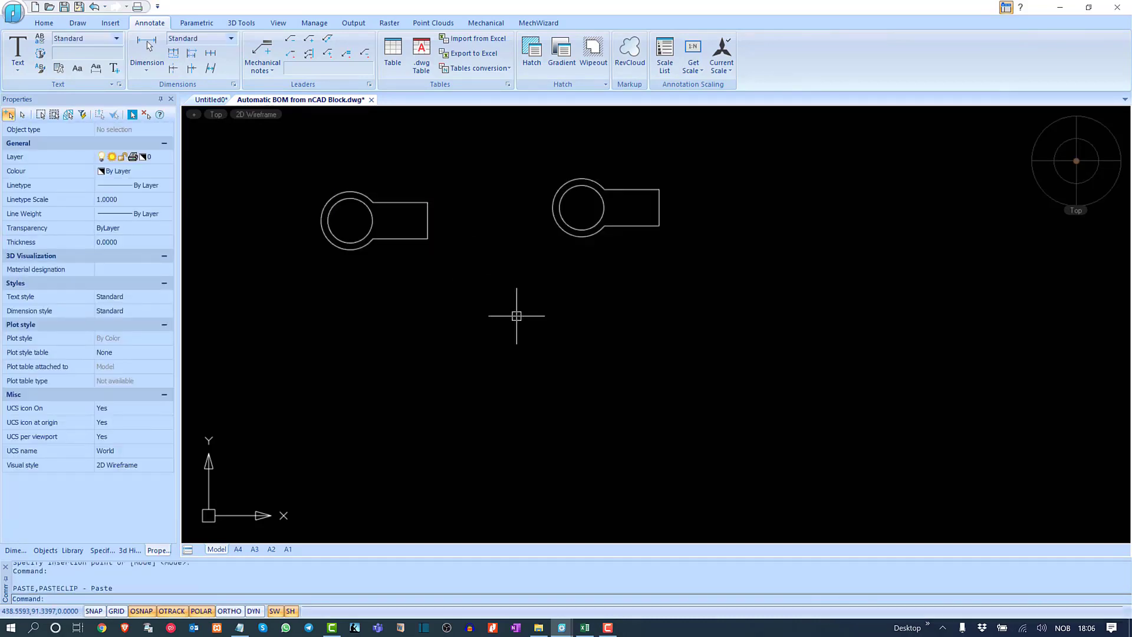
key("ctrl+v")
left_click(511, 322)
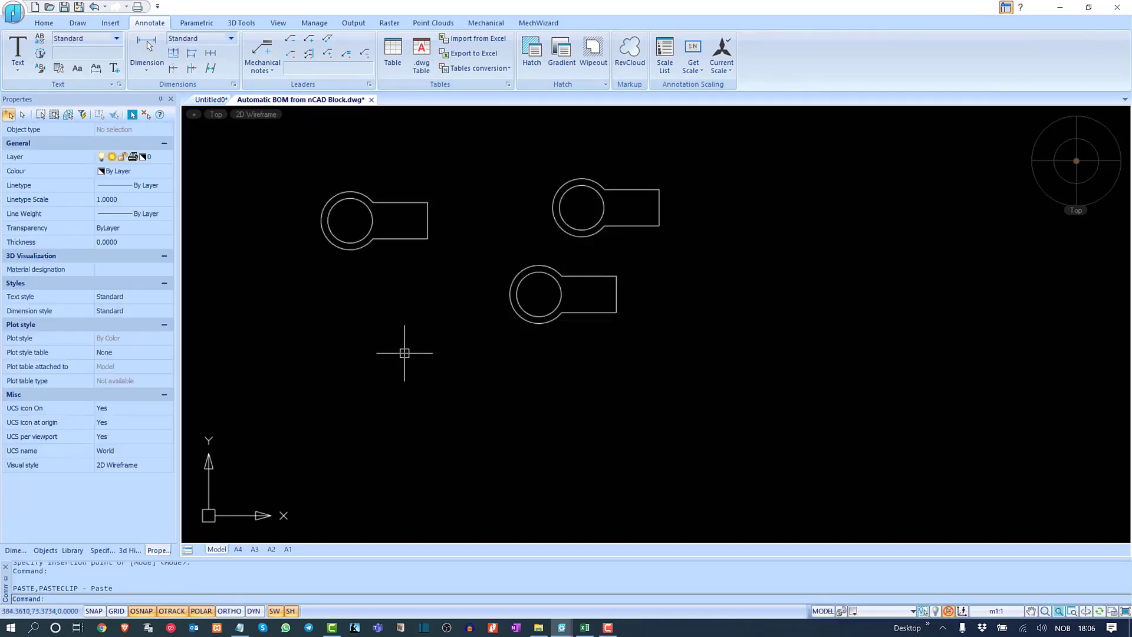
key("ctrl+v")
left_click(400, 353)
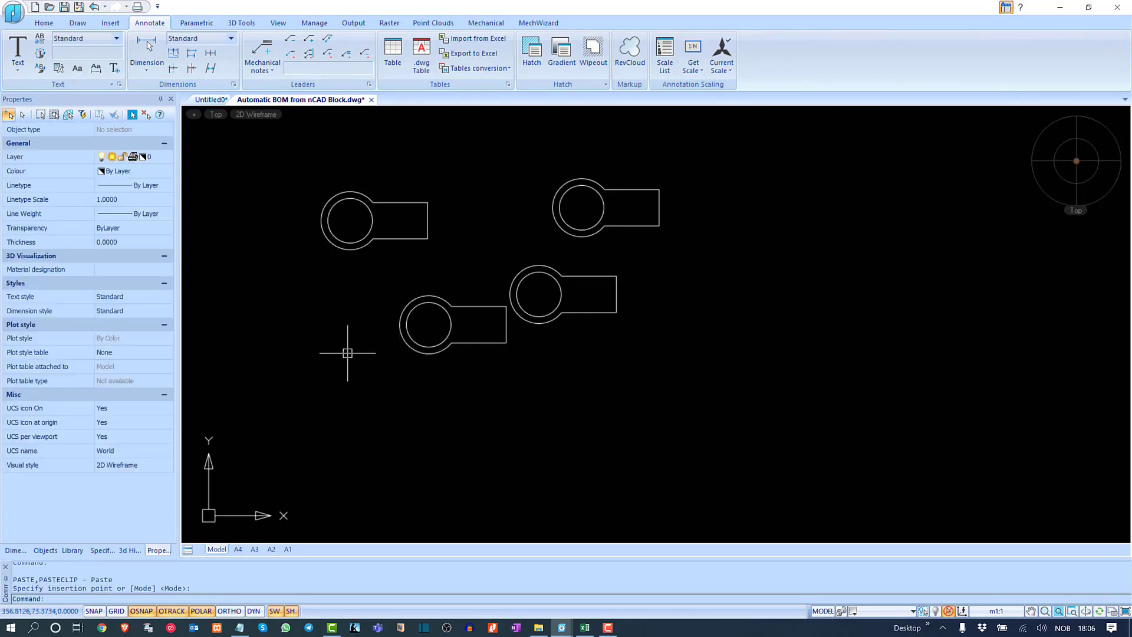
key("ctrl+v")
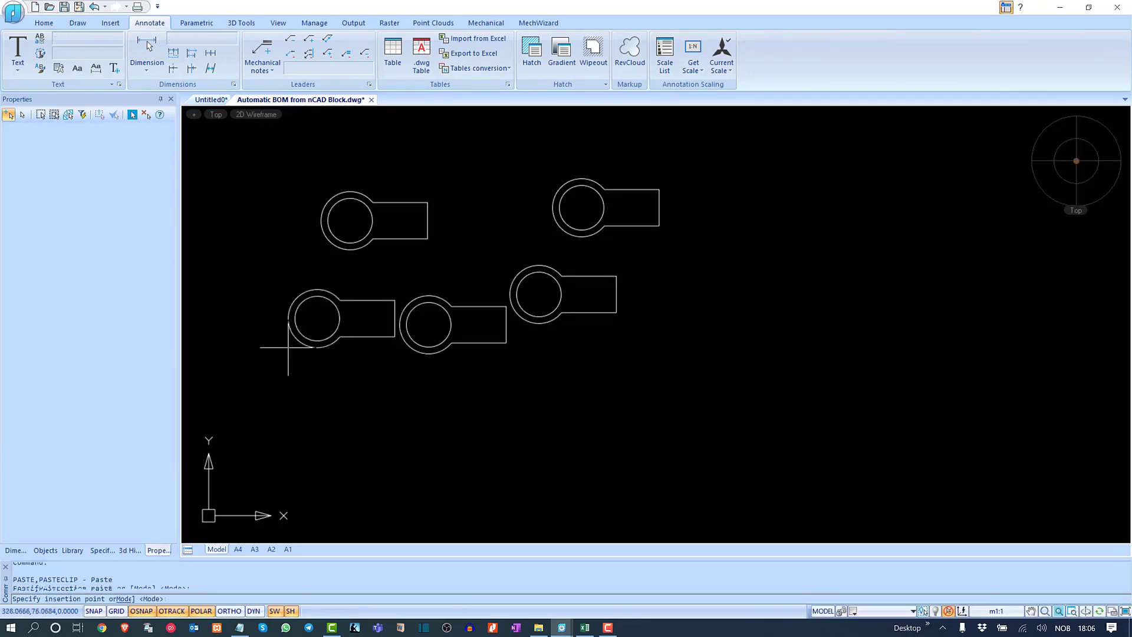
left_click(288, 347)
Step: Insert a Valve block to the right of the Wrench blocks, specifying its insertion point on screen at scale 1 and rotation 0
type("i")
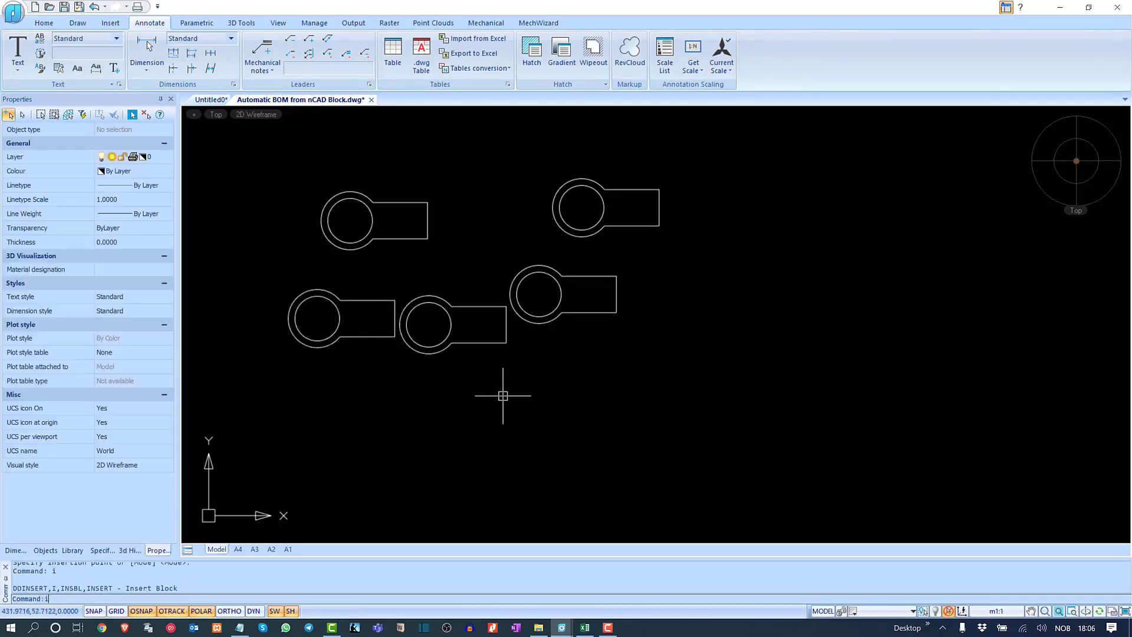
key("Return")
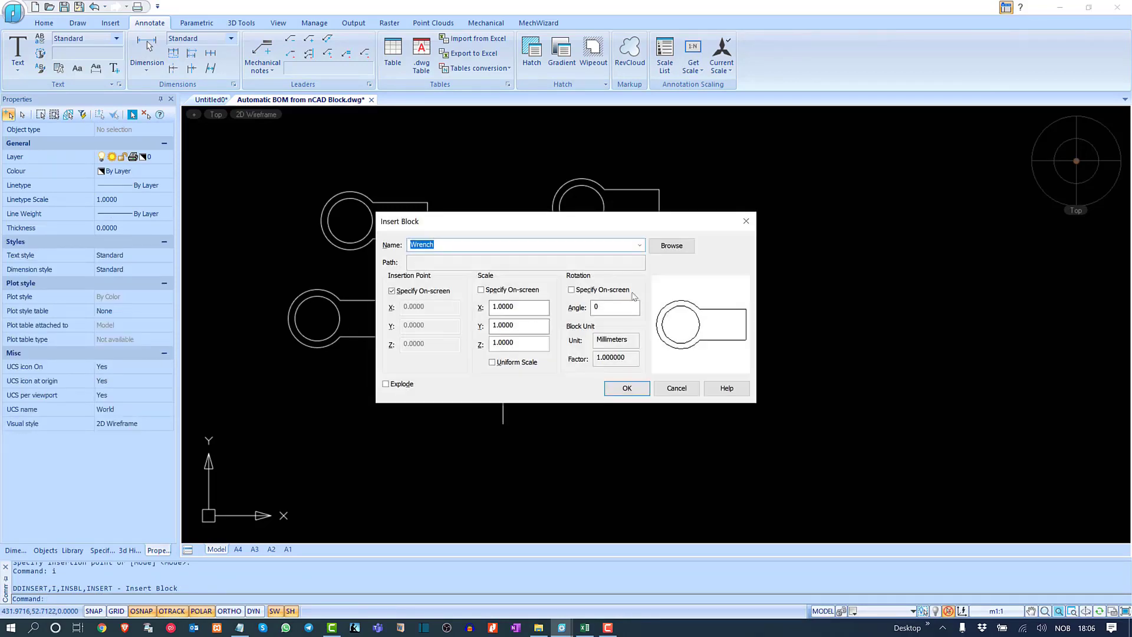
left_click(639, 245)
left_click(625, 260)
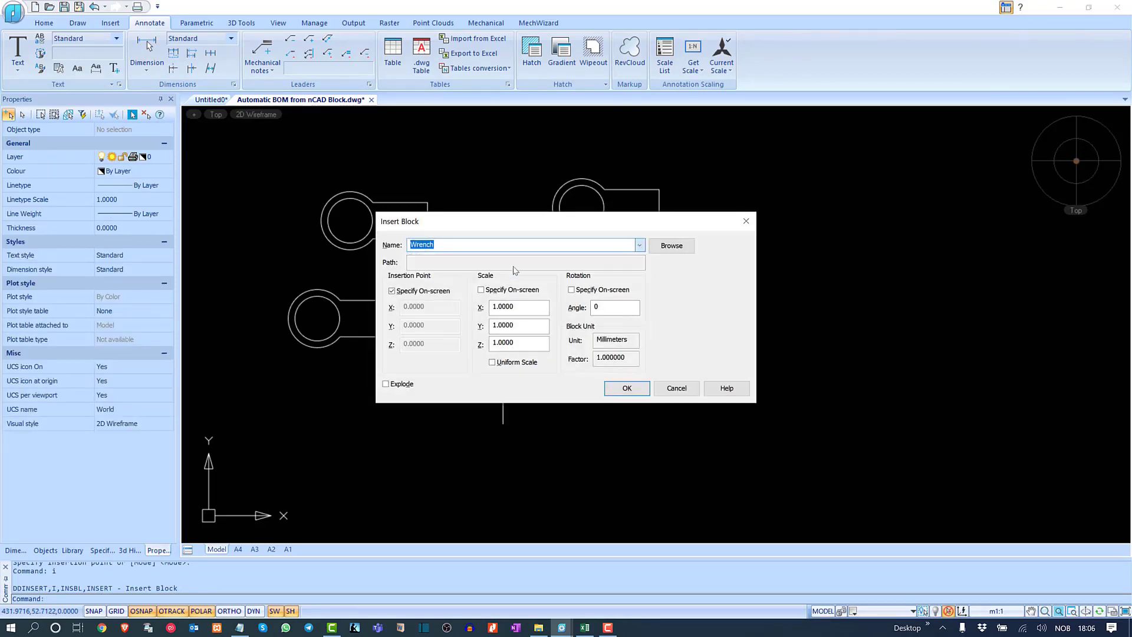
left_click(627, 388)
left_click(753, 297)
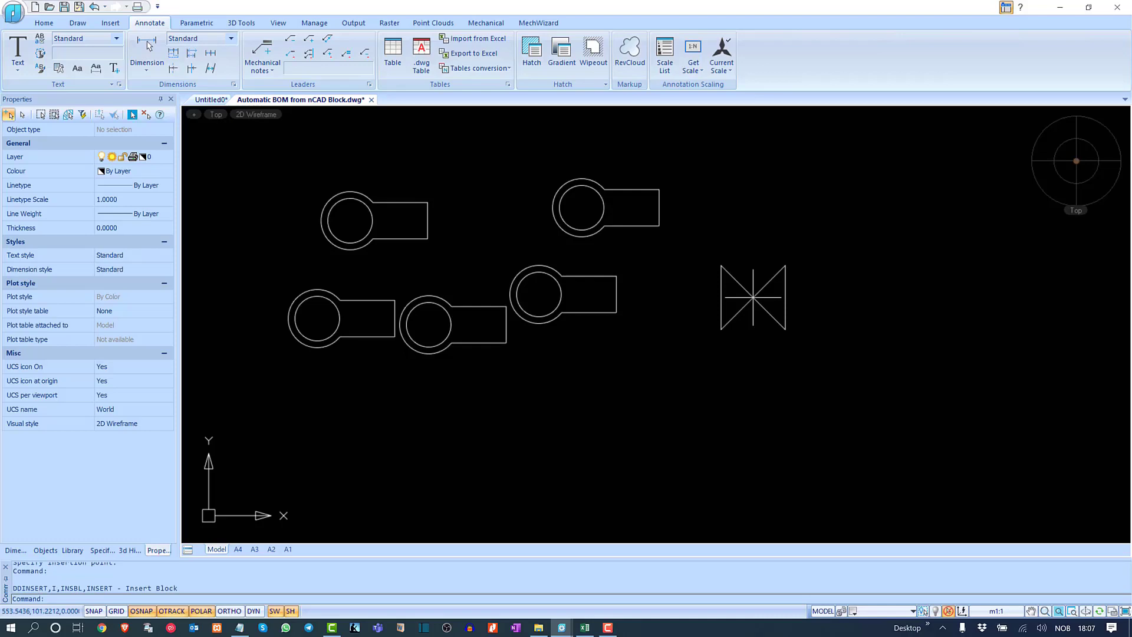
key("Return")
left_click(678, 388)
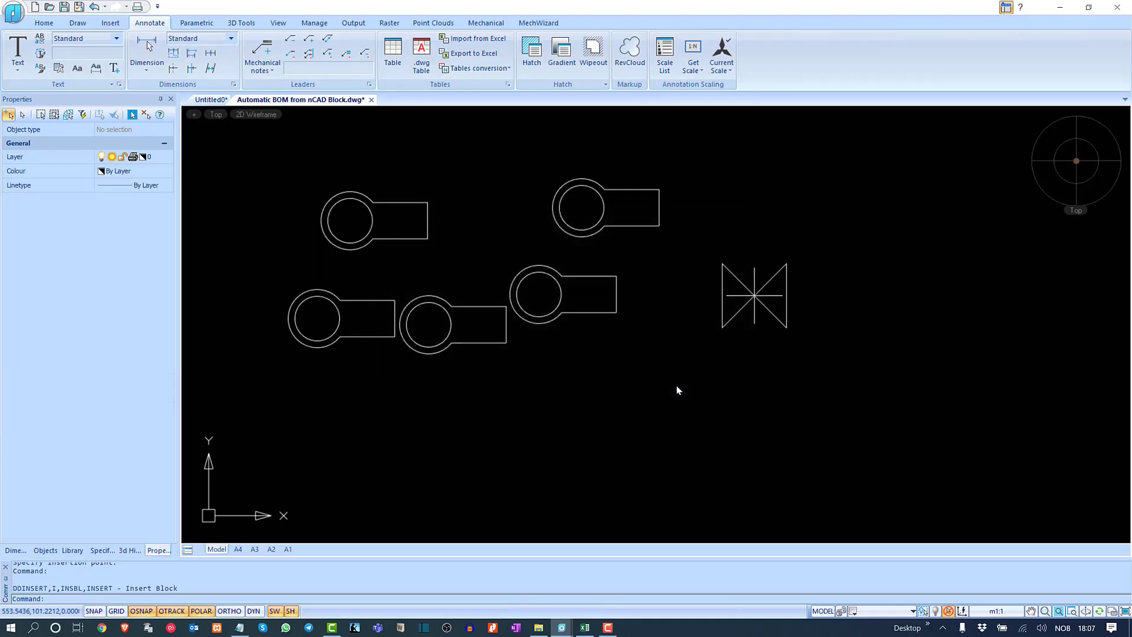
Step: Insert the saved BOQ table from the author's library folder to the right of the Valve block
middle_click_drag(420, 328, 468, 290)
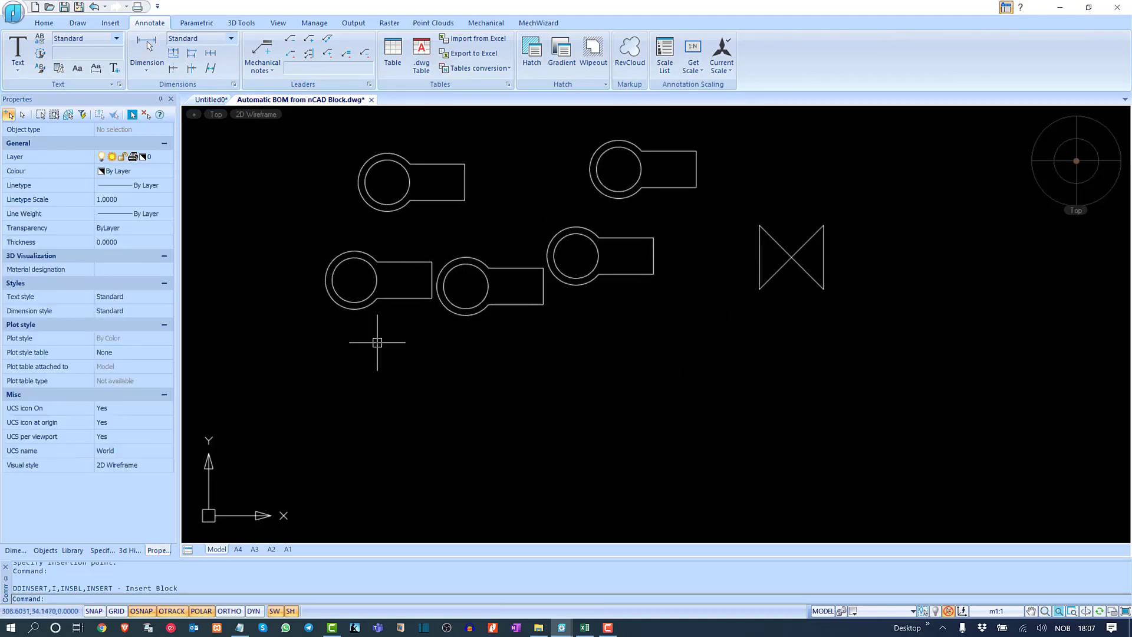
left_click(72, 550)
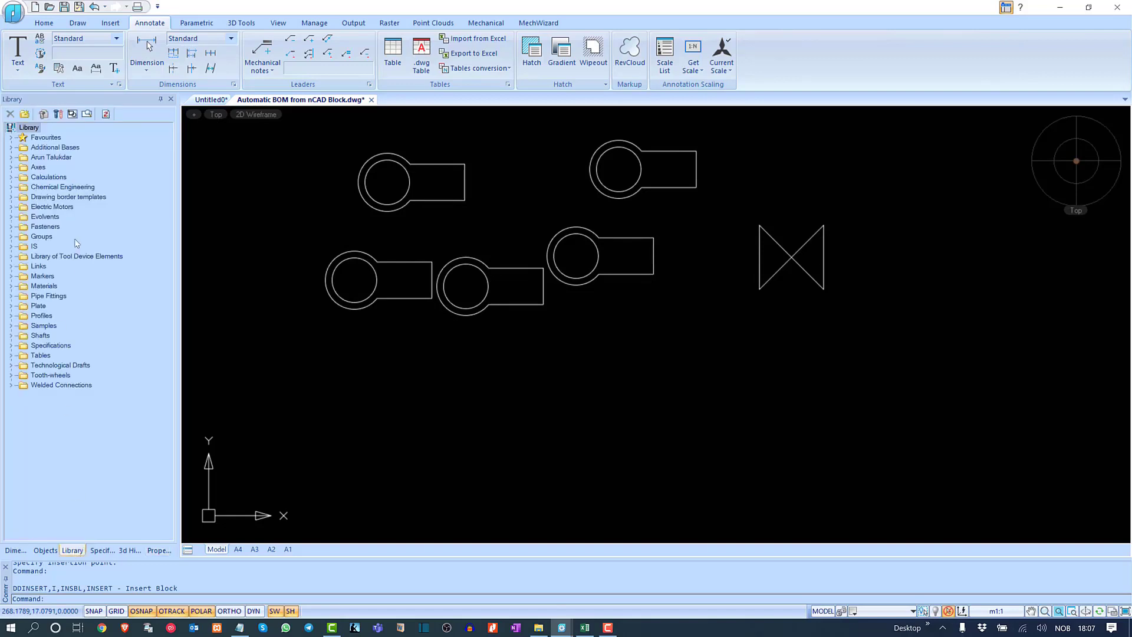
left_click(105, 114)
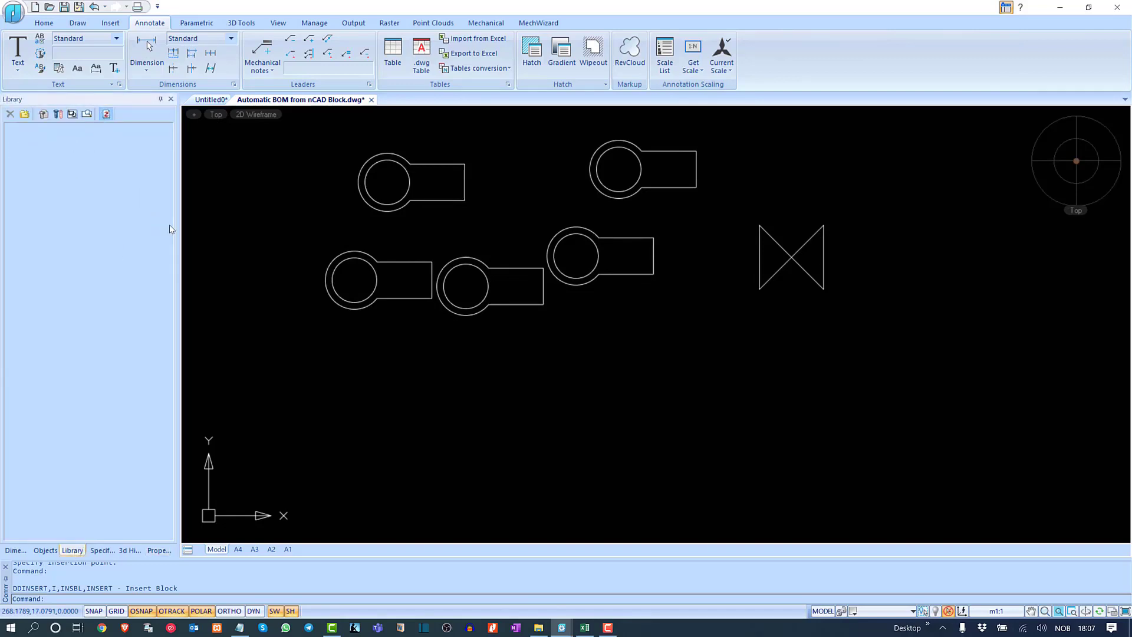
left_click(10, 157)
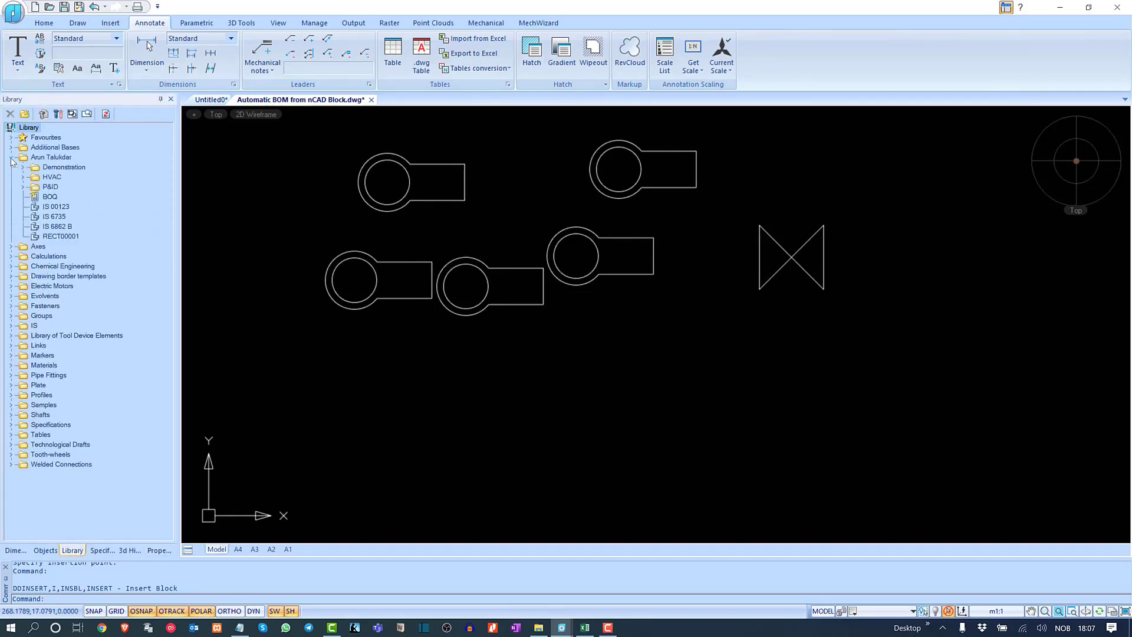
double_click(51, 197)
middle_click_drag(896, 336, 690, 371)
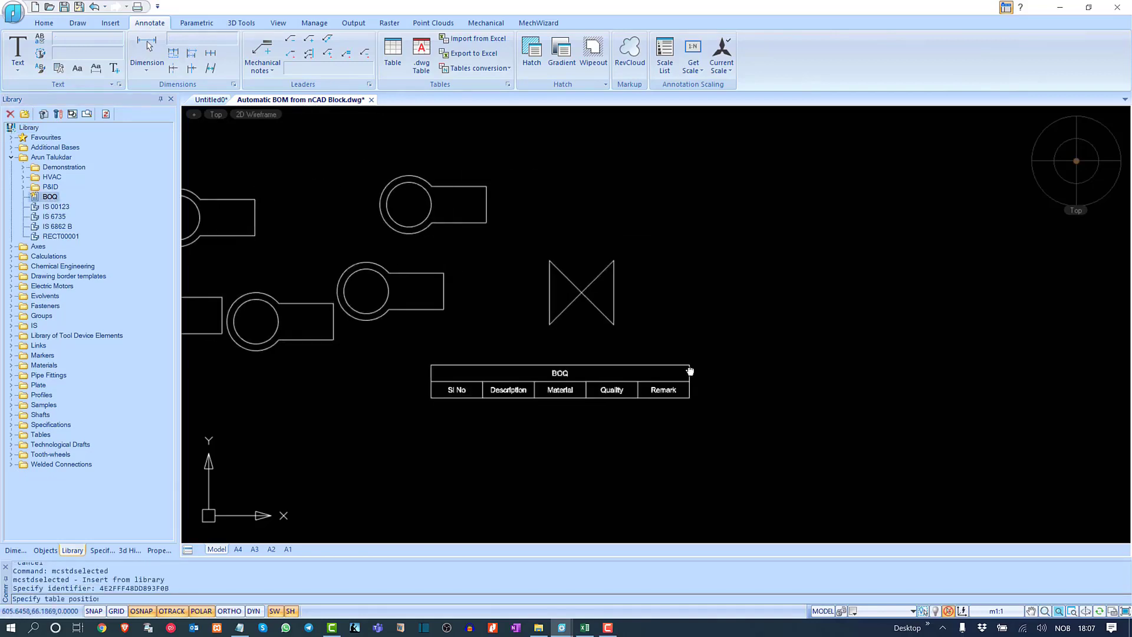
left_click(976, 177)
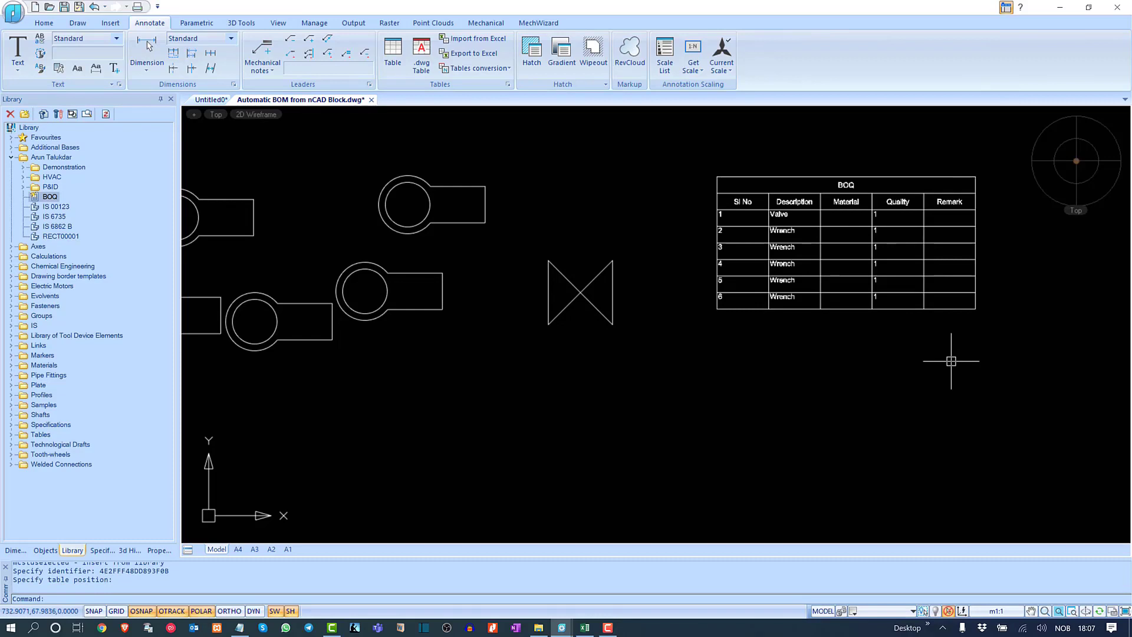
Step: Erase the inserted BOQ table from the drawing
left_click_drag(872, 367, 782, 194)
type("e")
key("Return")
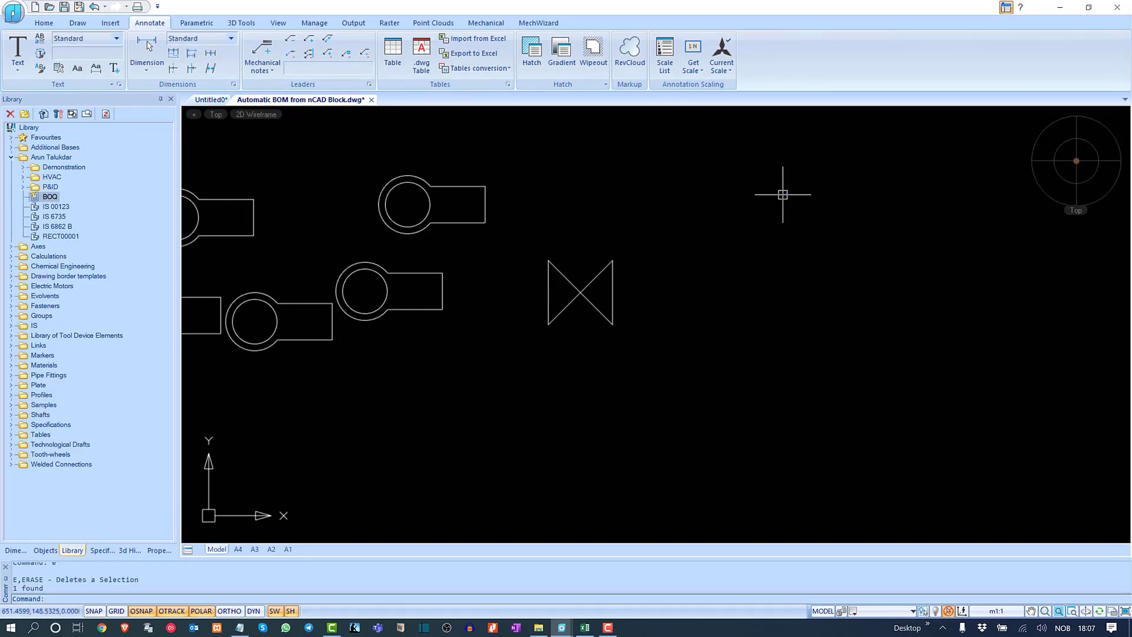
Step: Open the export of the library's BOQ table as a data file and close it without saving
right_click(50, 201)
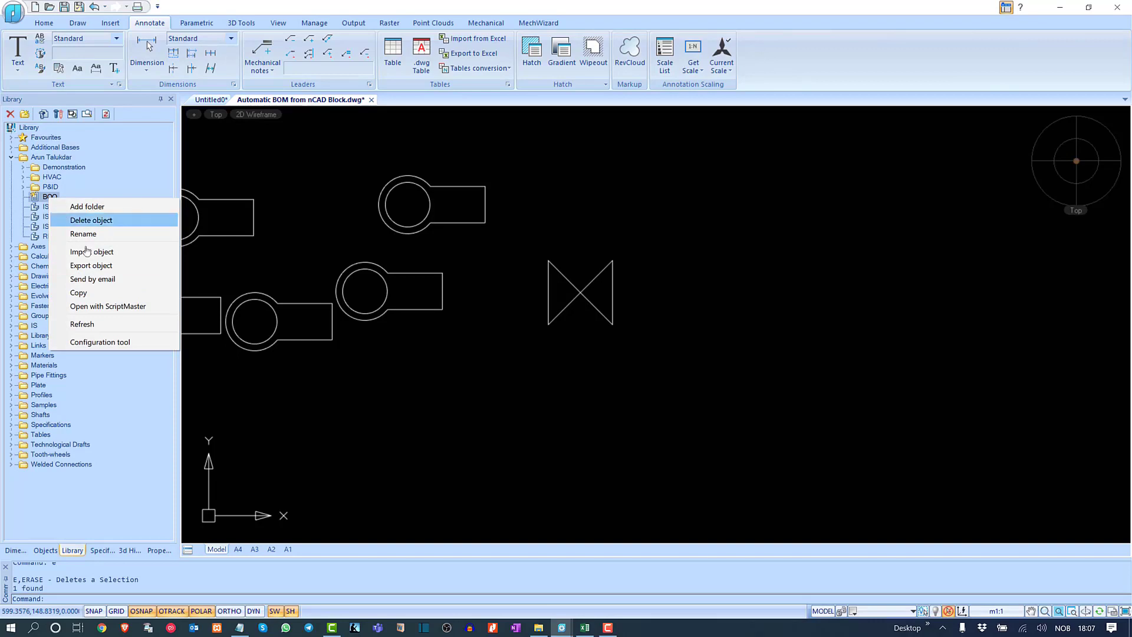
left_click(108, 267)
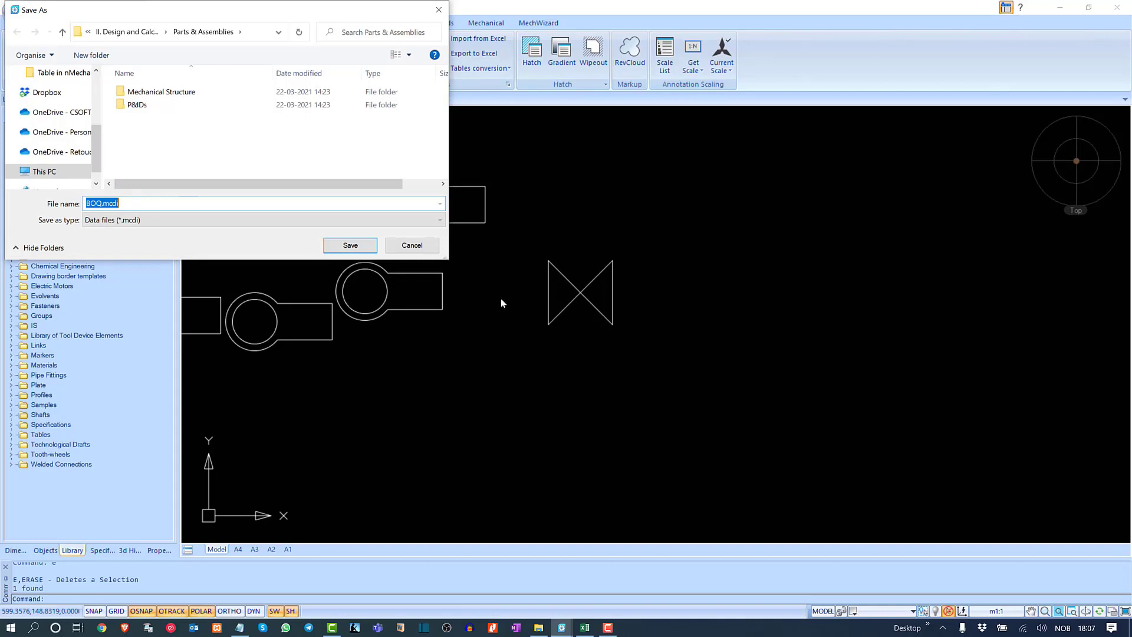
left_click(431, 247)
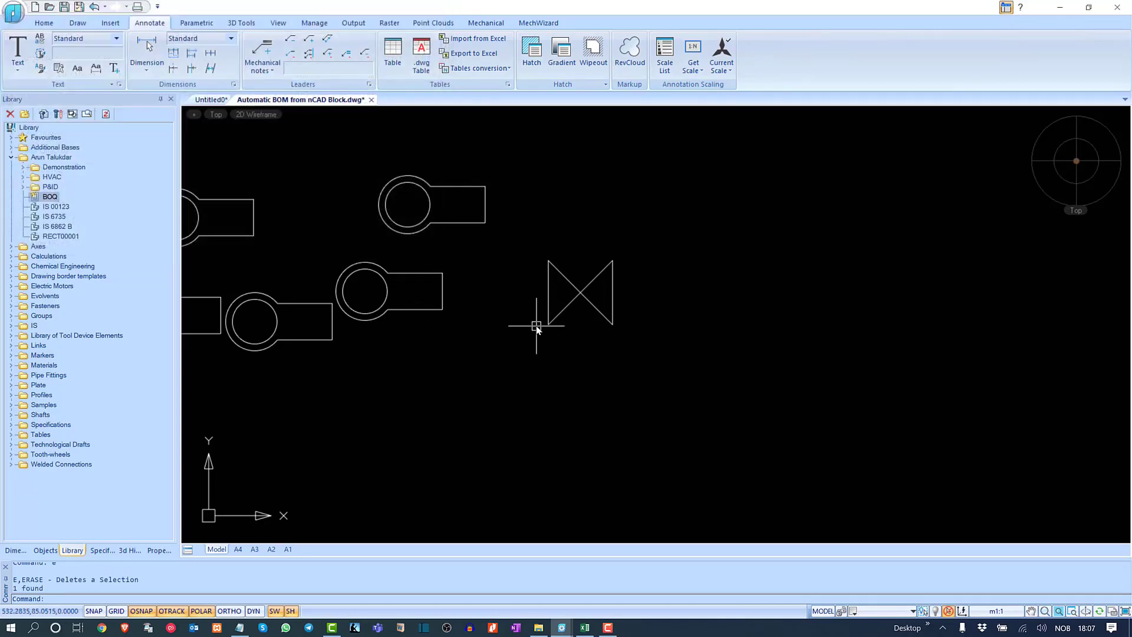
Step: Insert the Part List table from the library's Tables folder into the empty area to the right of the Valve block
scroll(628, 278, "down", 5)
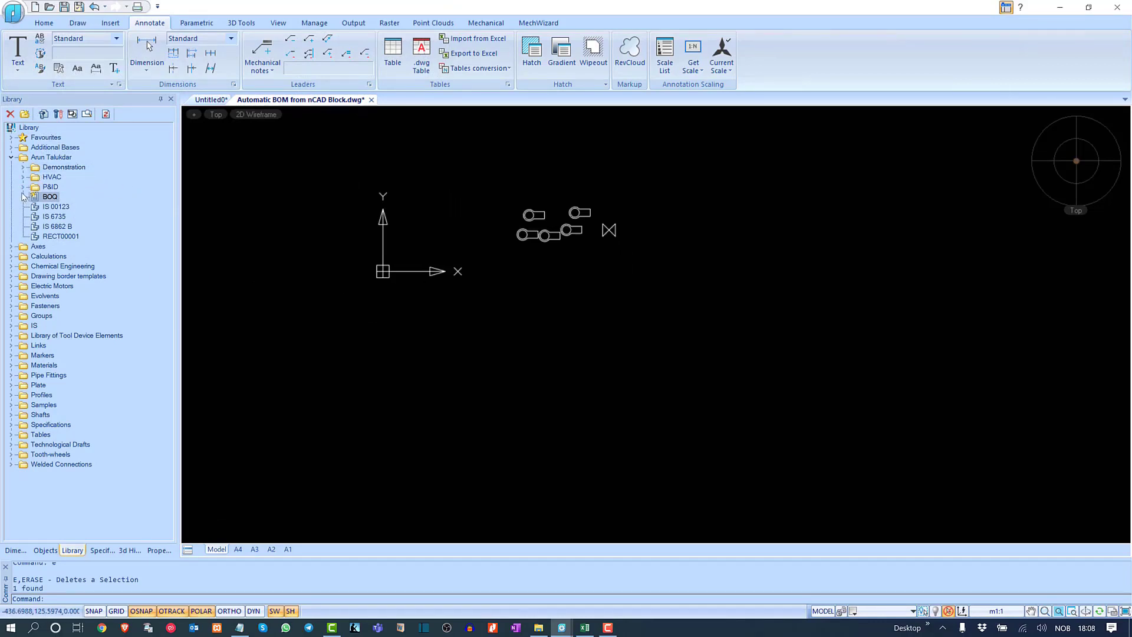
left_click(11, 158)
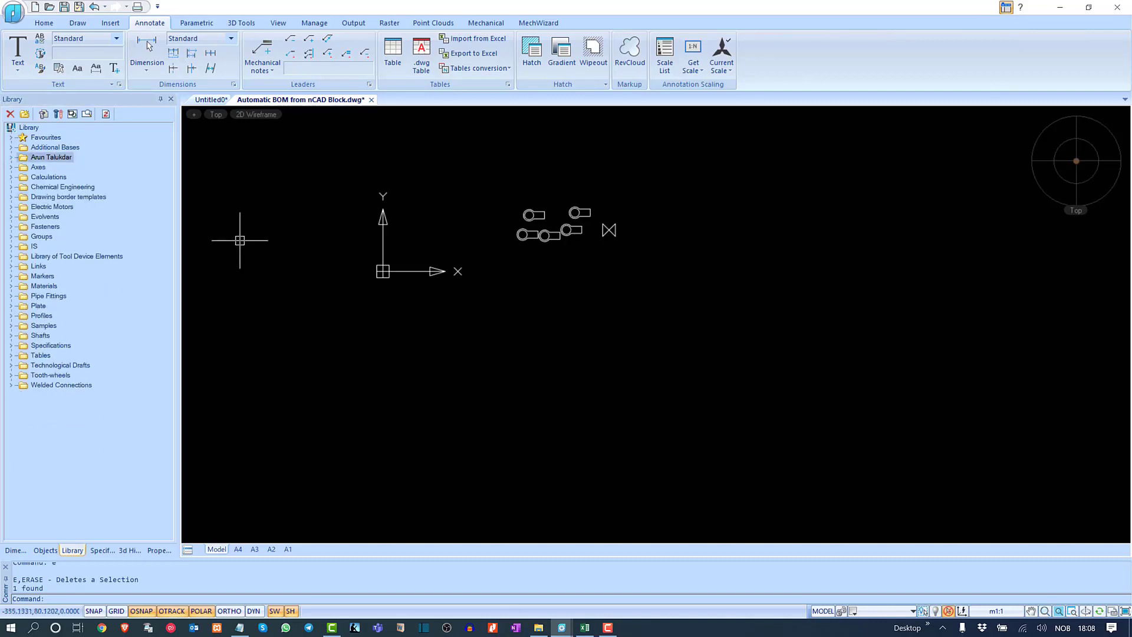
middle_click_drag(583, 282, 426, 246)
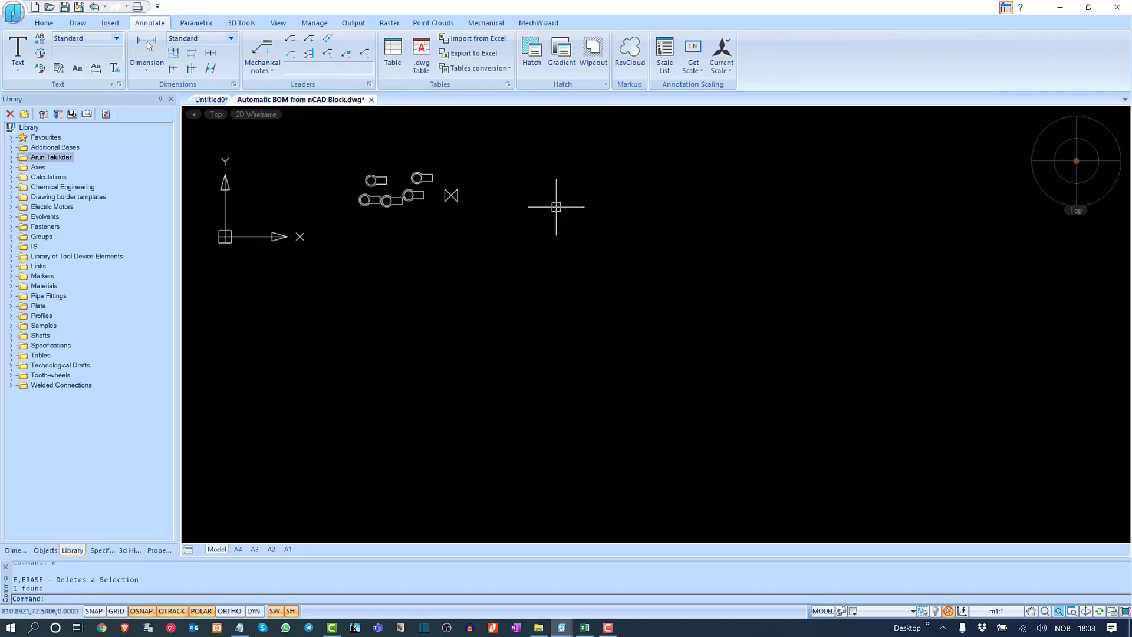
left_click(10, 356)
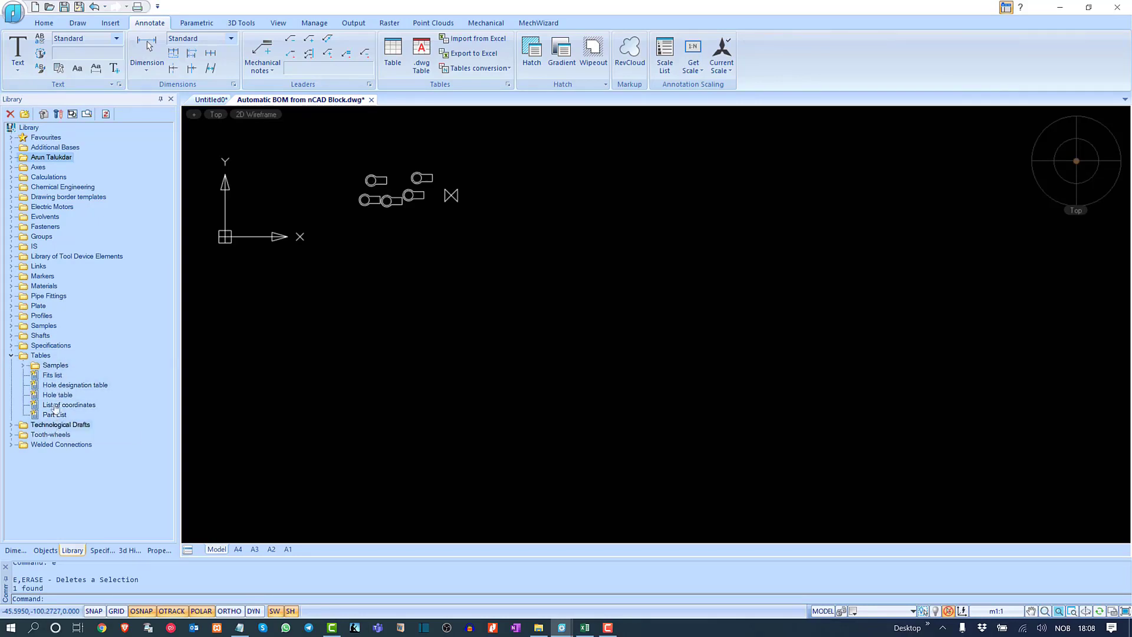
left_click(23, 365)
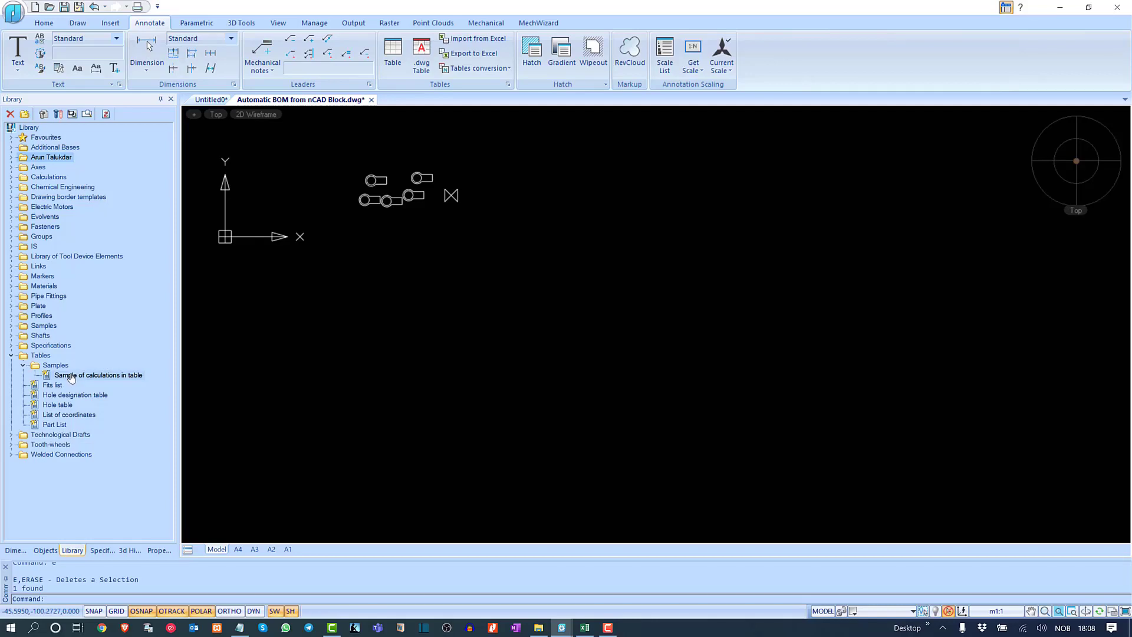
left_click(11, 249)
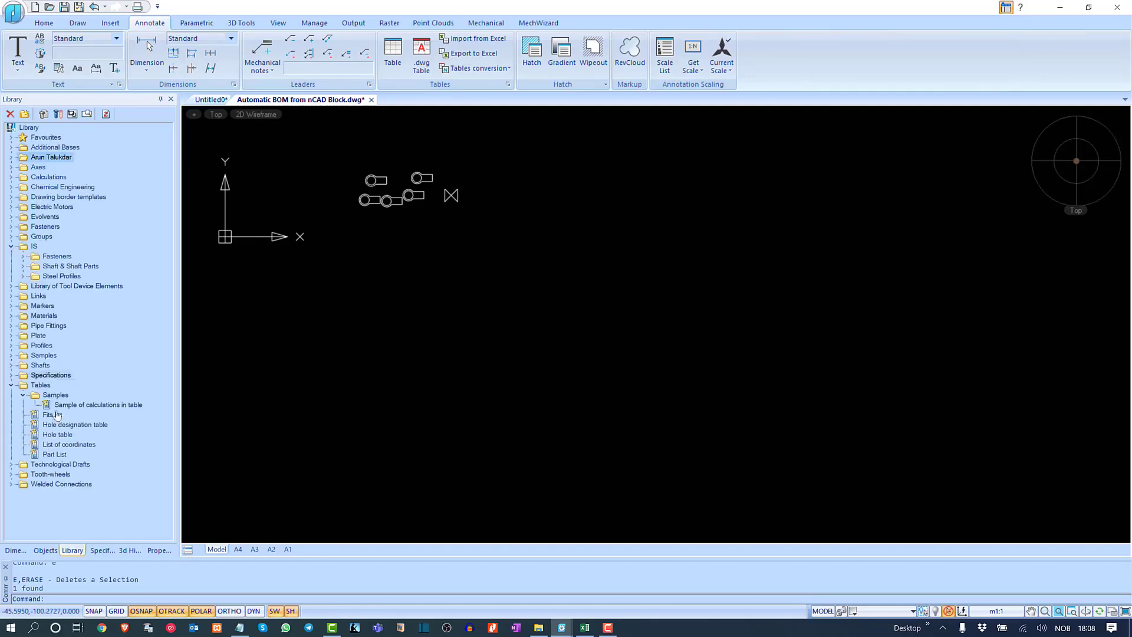
double_click(54, 454)
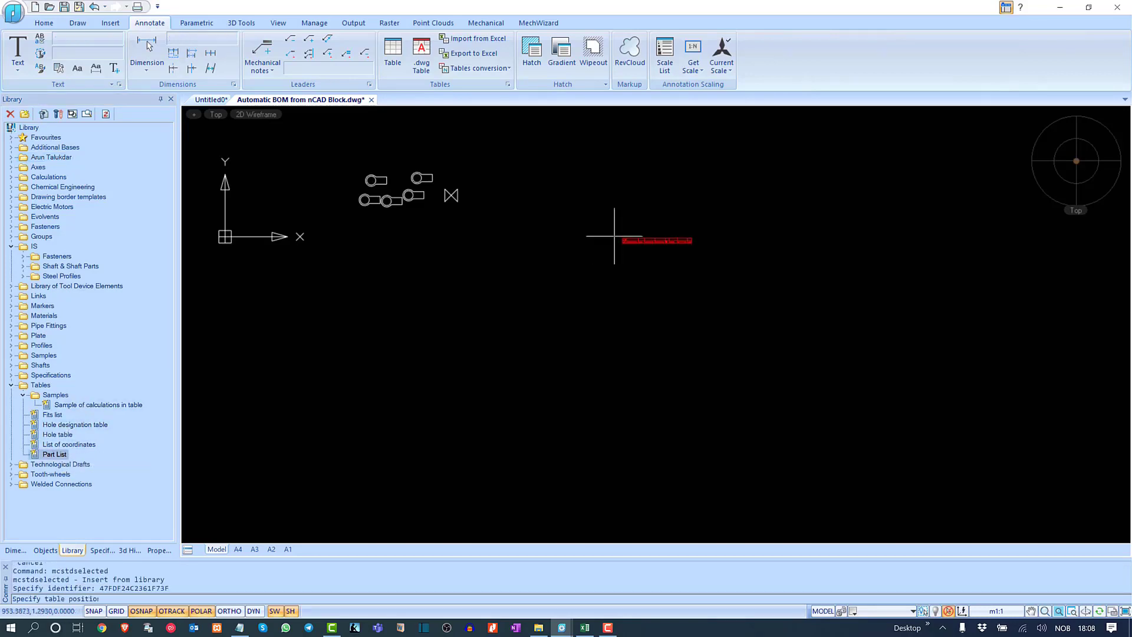
left_click(610, 206)
scroll(643, 212, "up", 5)
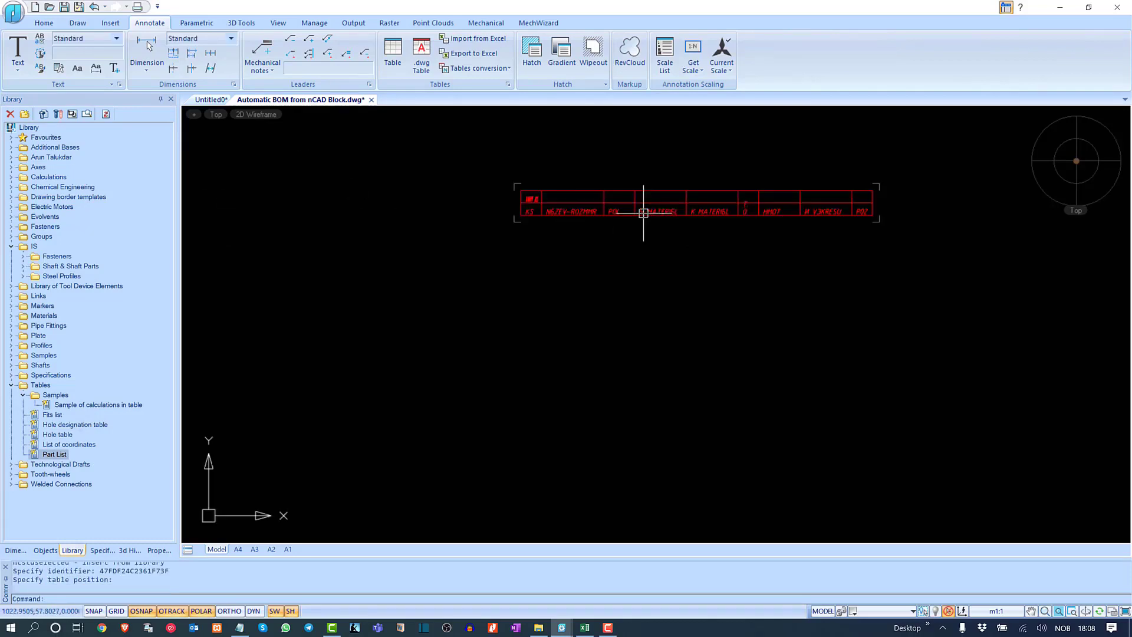
scroll(597, 222, "up", 3)
scroll(509, 157, "down", 2)
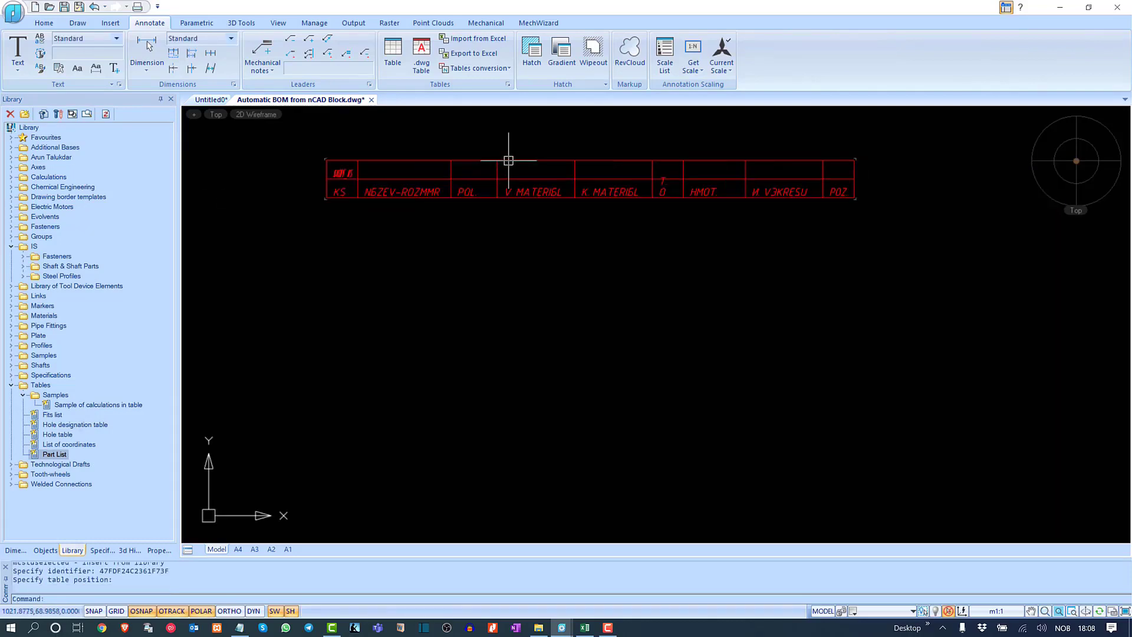
Step: Insert the Hole table from the library's Tables folder below the Part List table, without selecting any objects
double_click(59, 434)
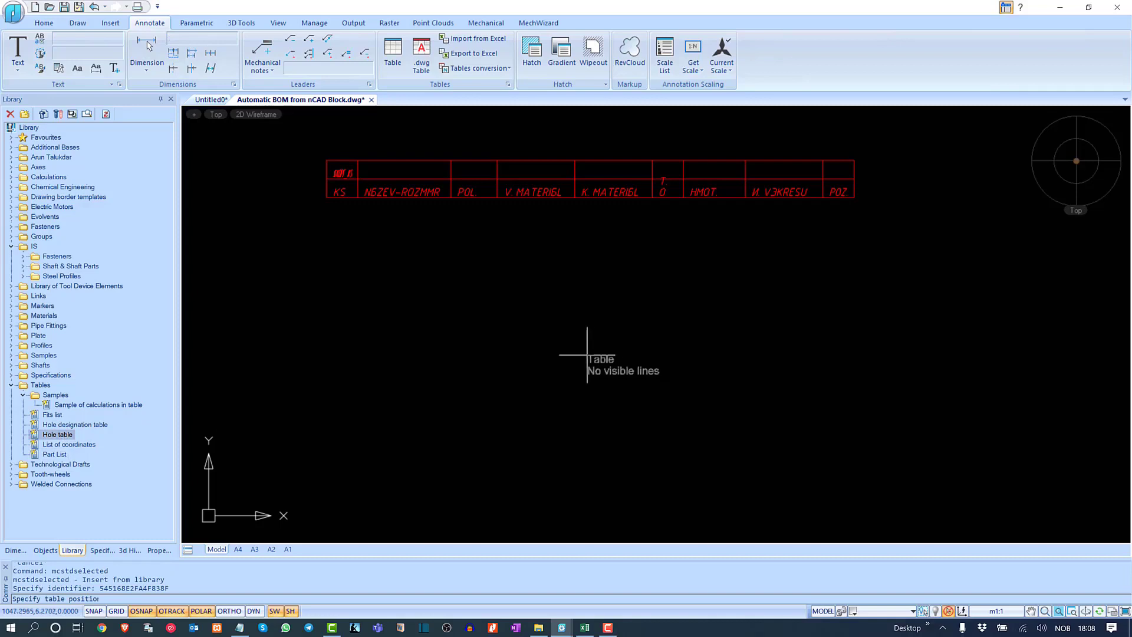
left_click(469, 289)
key("Return")
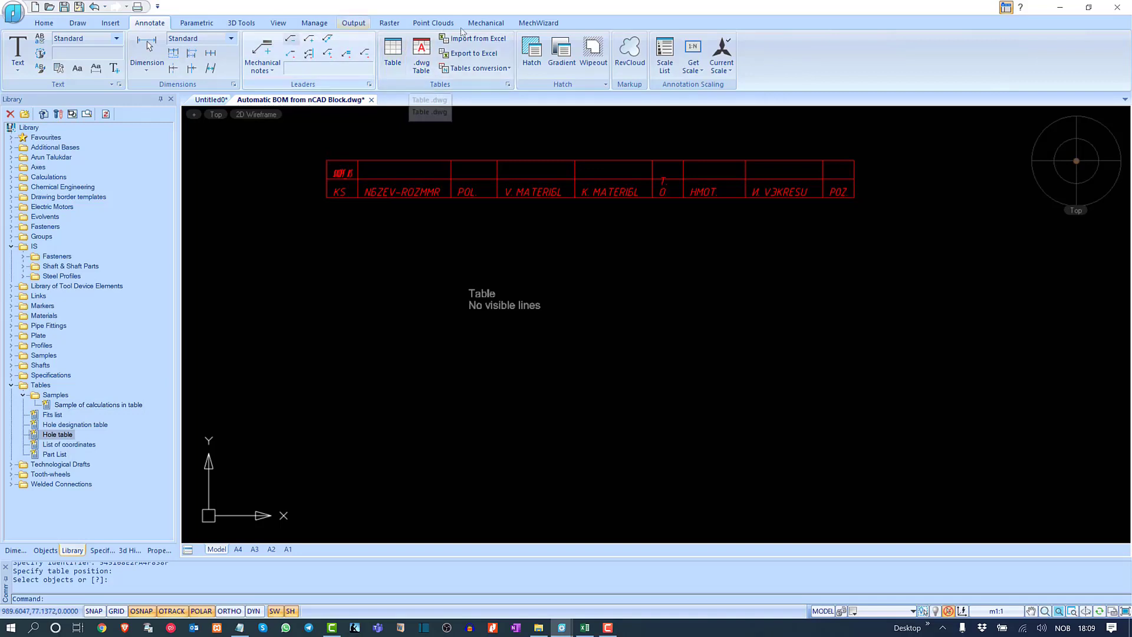
Step: Open the specification editor from the mechanical part list tools and close it unchanged
left_click(543, 22)
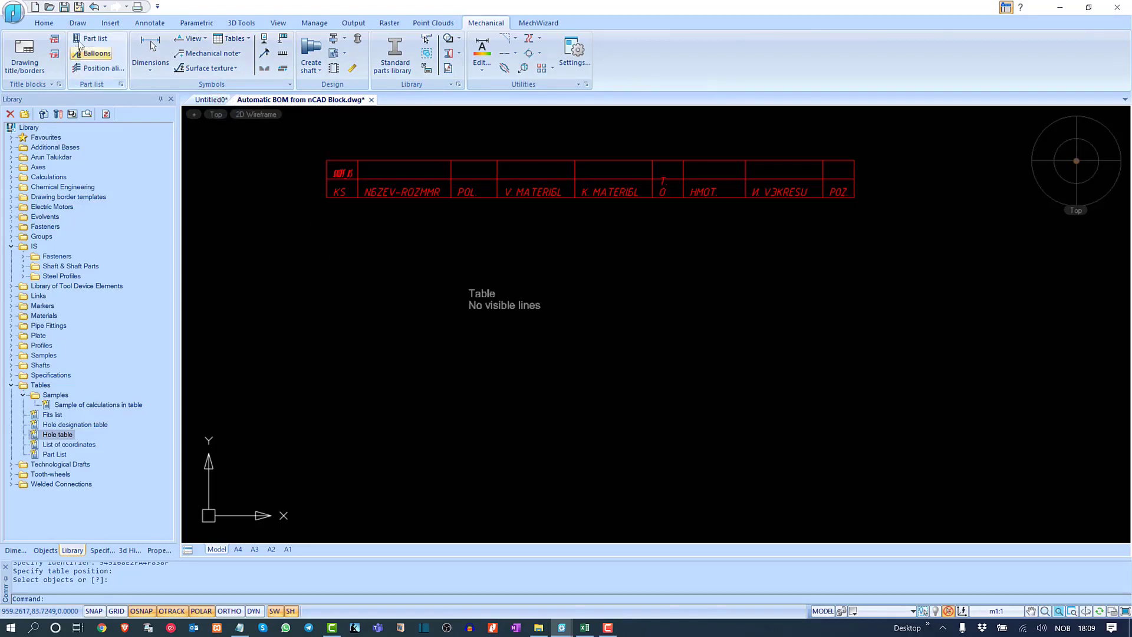
left_click(121, 85)
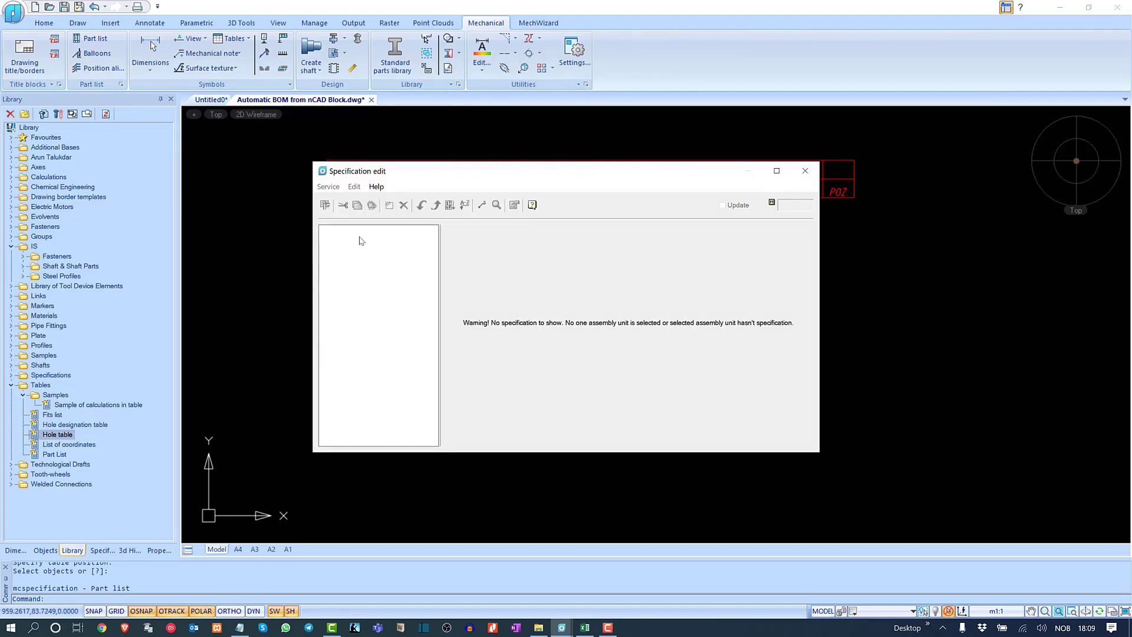
left_click(805, 170)
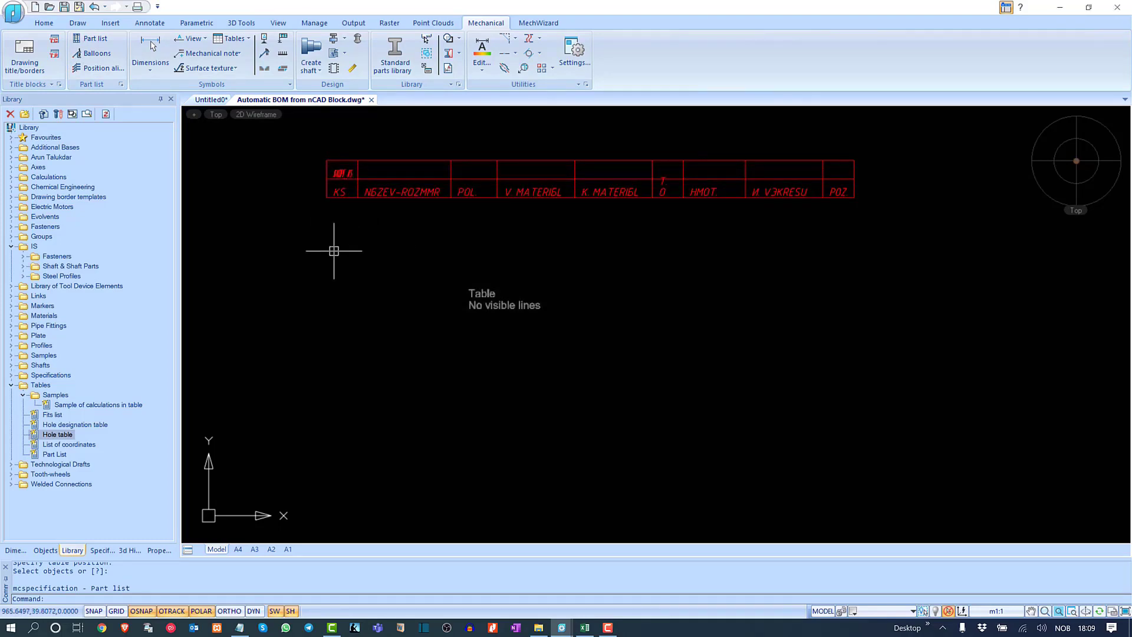
middle_click_drag(331, 246, 339, 286)
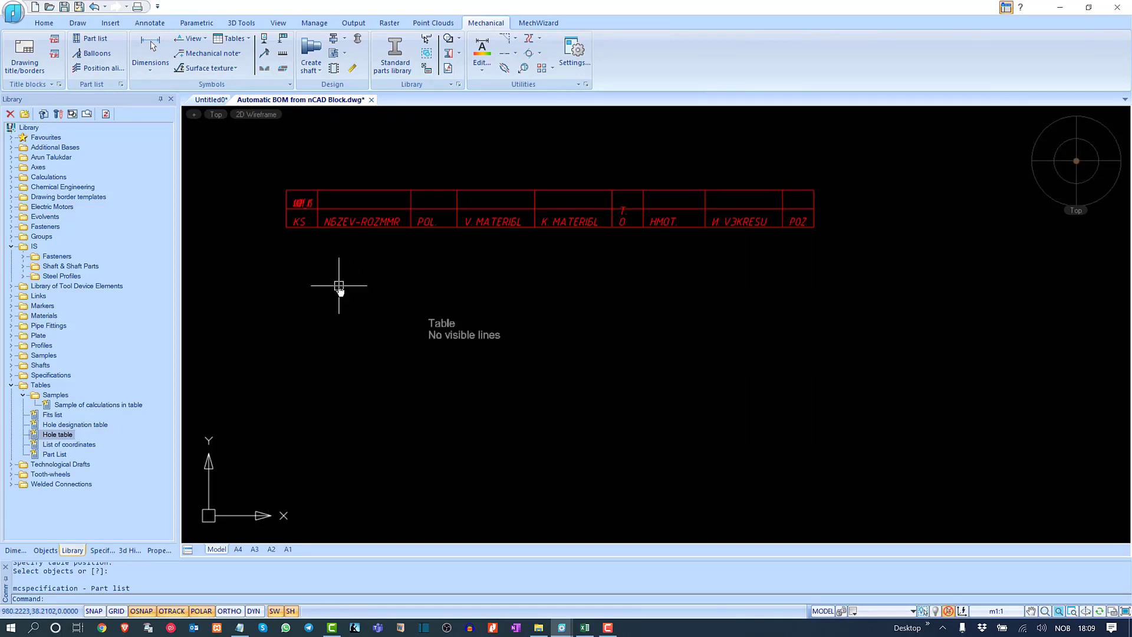
left_click_drag(339, 286, 710, 346)
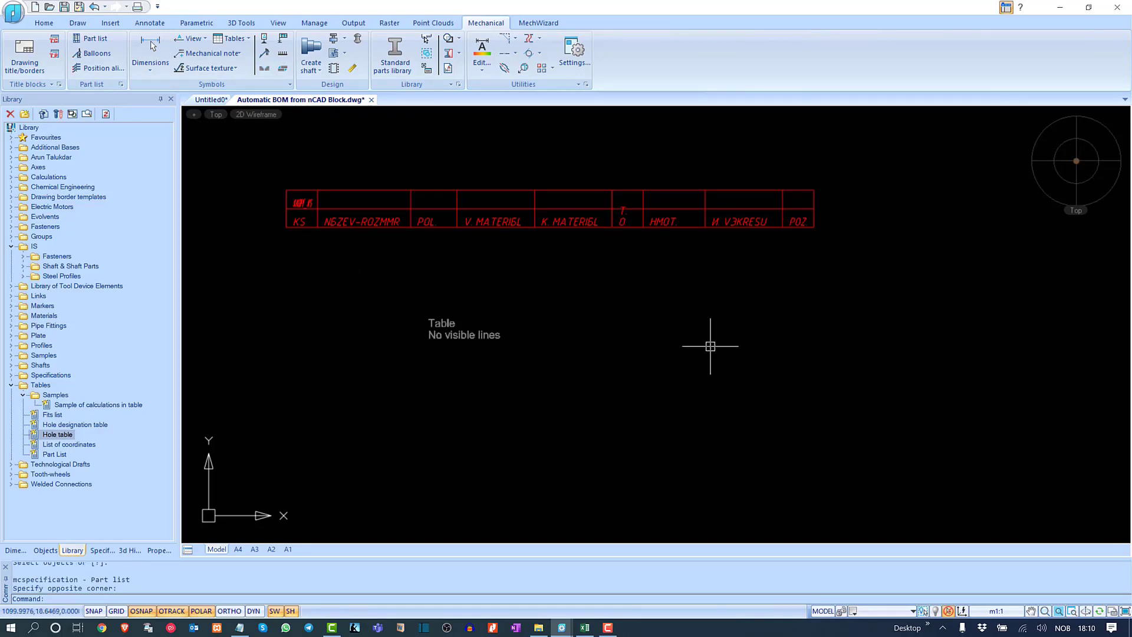